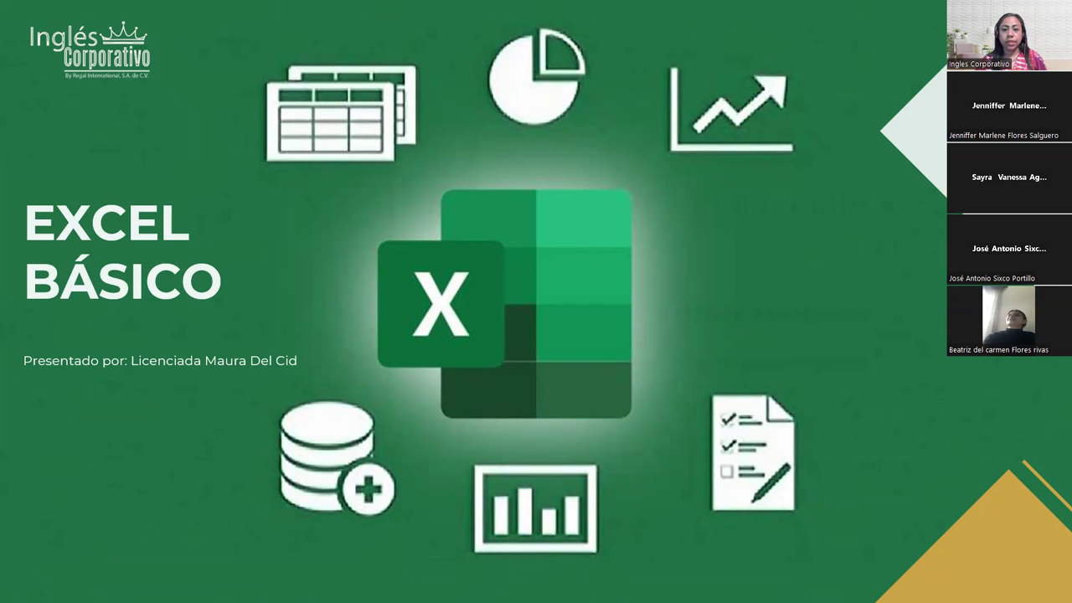
Advance the slideshow past the EXCEL BÁSICO title slide toward INSERTAR FILAS
key("Right")
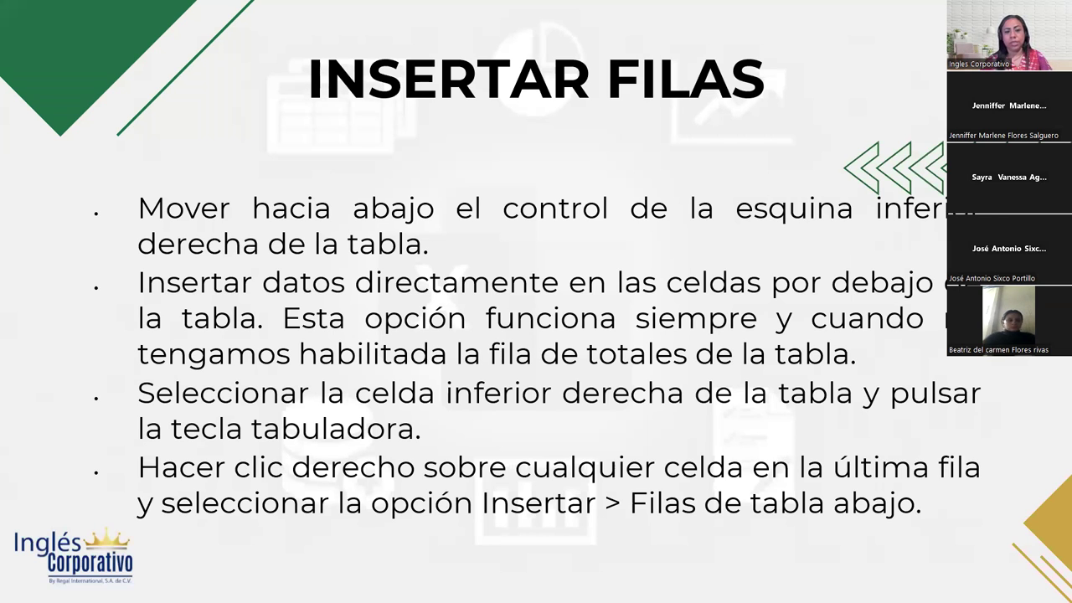
Advance the slideshow to the INSERTAR COLUMNAS slide
key("Right")
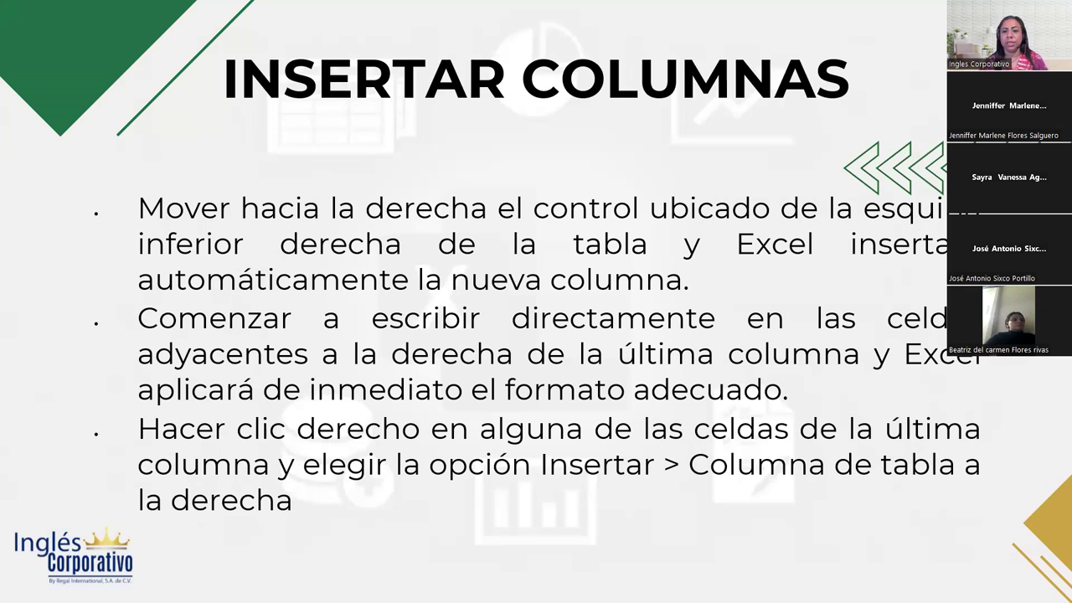
Advance the slideshow to the ELIMINAR FILAS Y COLUMNAS slide
key("Right")
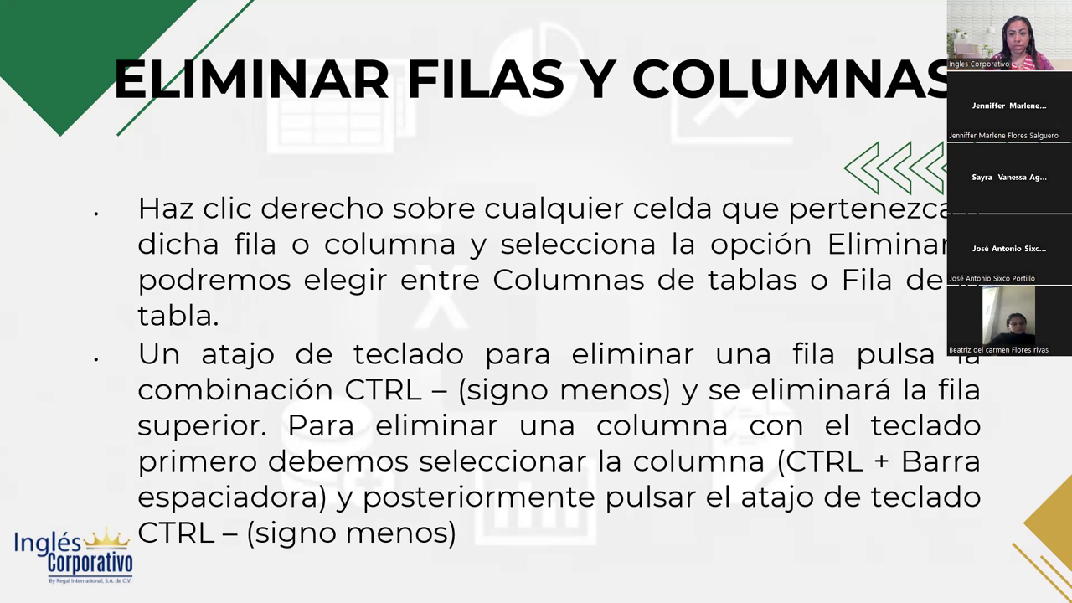
Advance the slideshow to the FILA DE TOTALES slide
key("Right")
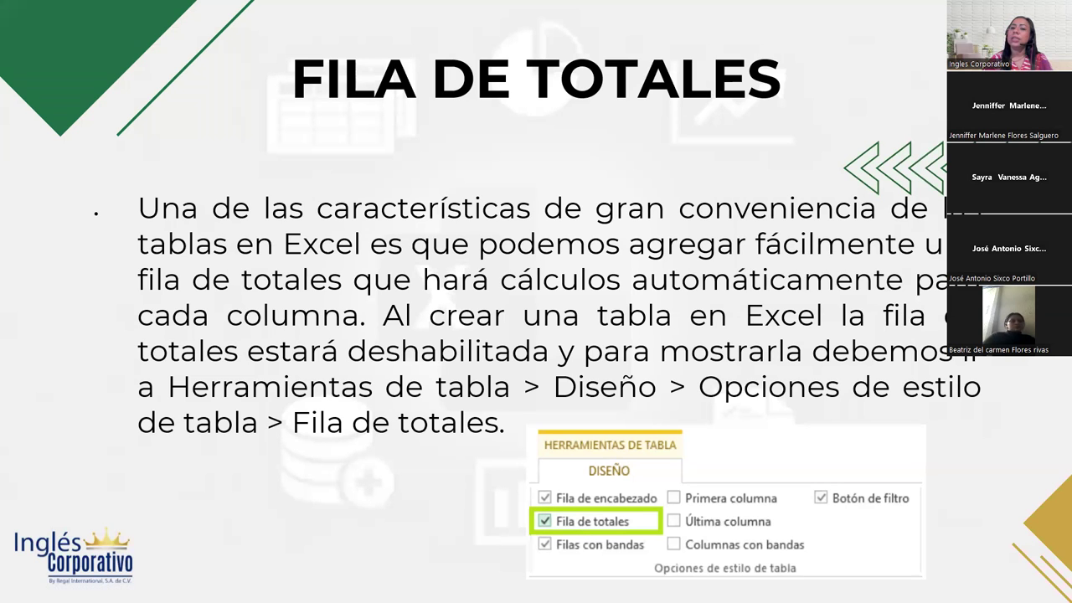
Advance the slideshow to the SEGMENTACIÓN DE DATOS slide
key("Right")
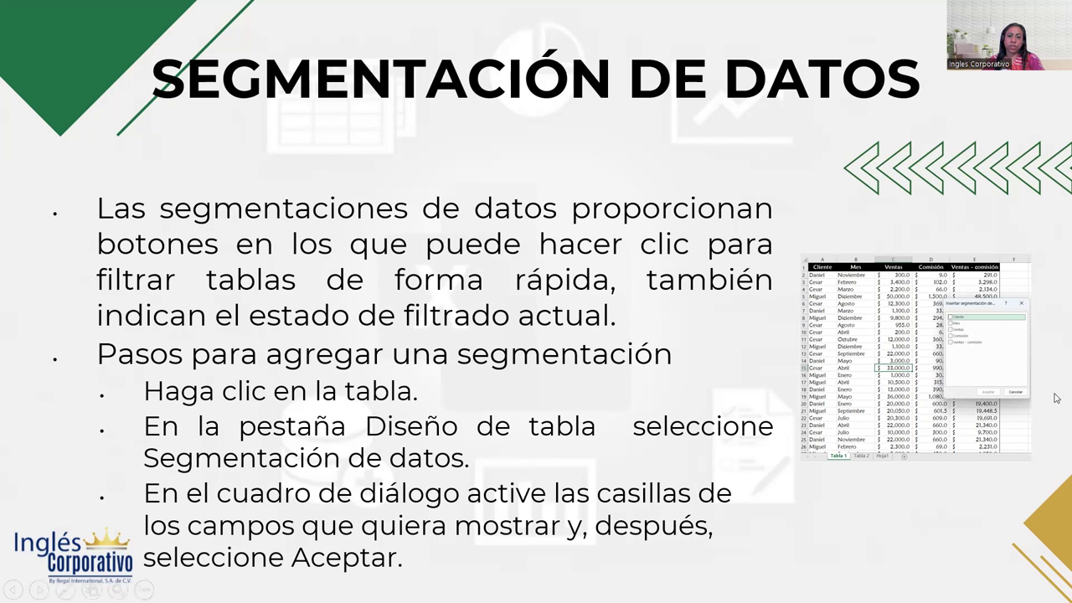
Advance the slideshow to the table-modification practice slide
key("Right")
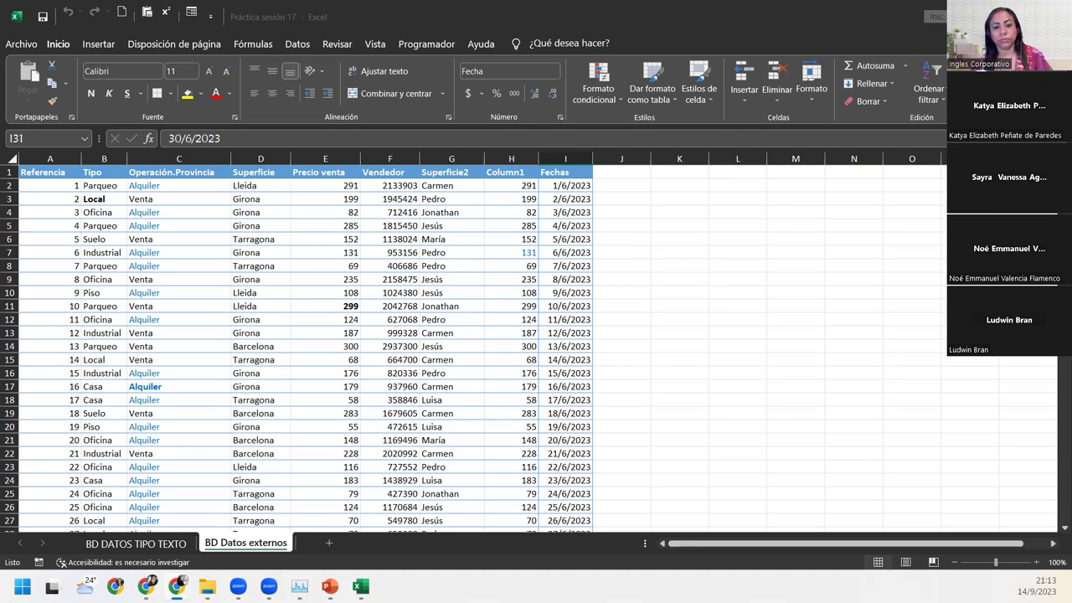
In Práctica sesión 17, review the BD DATOS TIPO TEXTO sheet, then settle on BD Datos externos
left_click(142, 226)
left_click(137, 544)
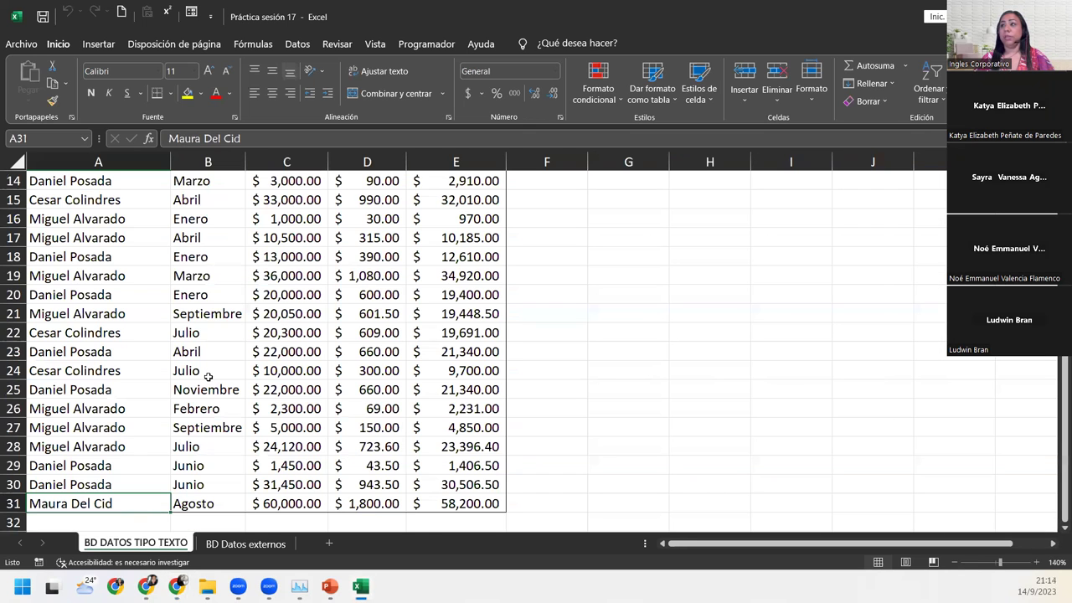
scroll(208, 376, "up", 5)
scroll(208, 377, "down", 6)
scroll(208, 376, "up", 6)
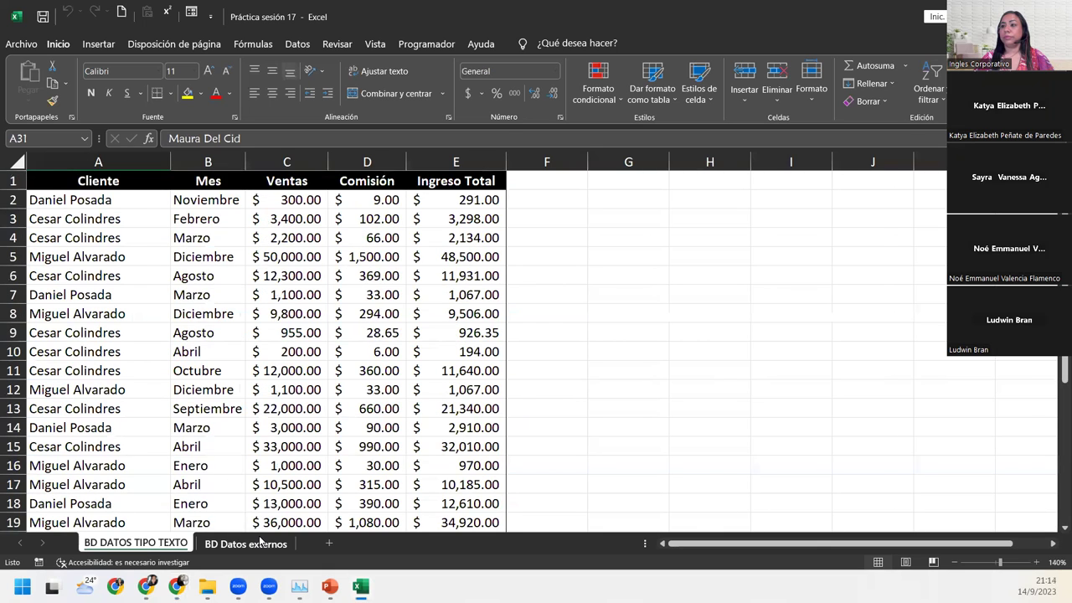
left_click(261, 542)
left_click(166, 545)
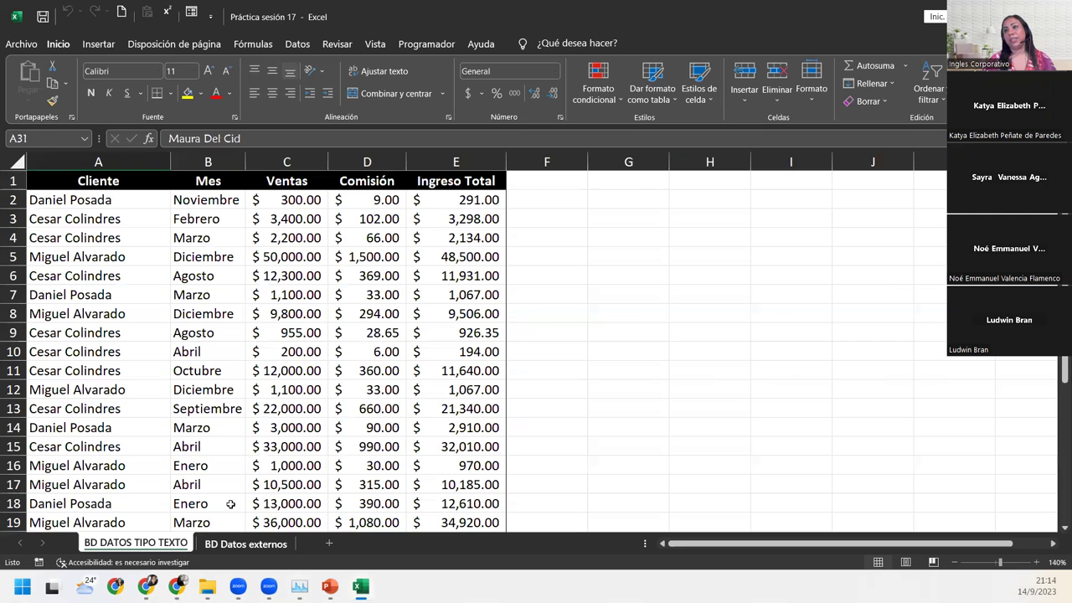
left_click(228, 544)
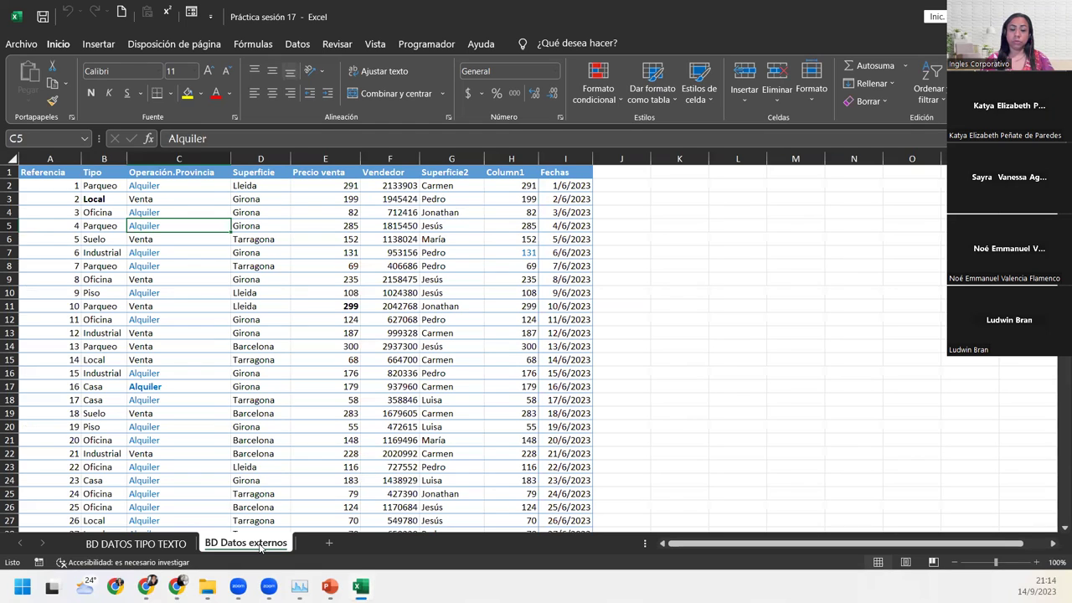
Copy the BD Datos externos sheet to (nuevo libro) with Crear una copia ticked
right_click(261, 547)
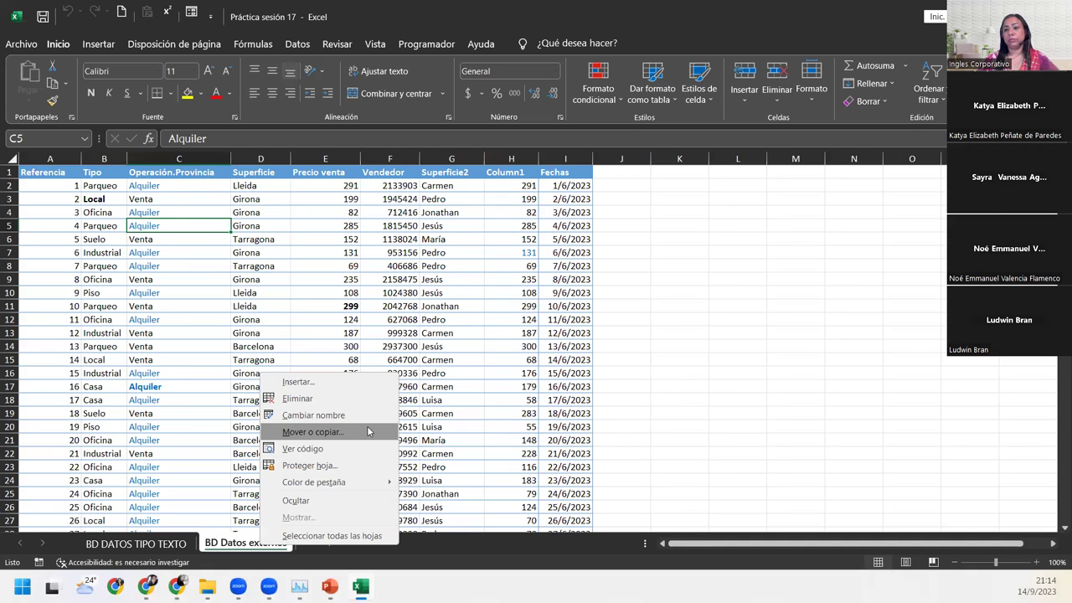
left_click(369, 432)
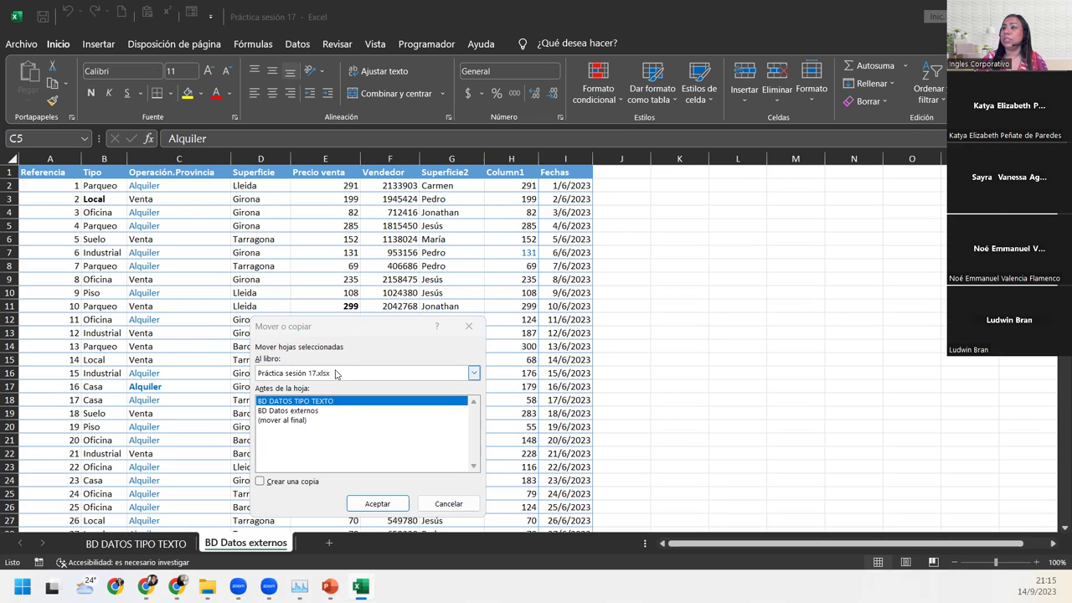
left_click(335, 374)
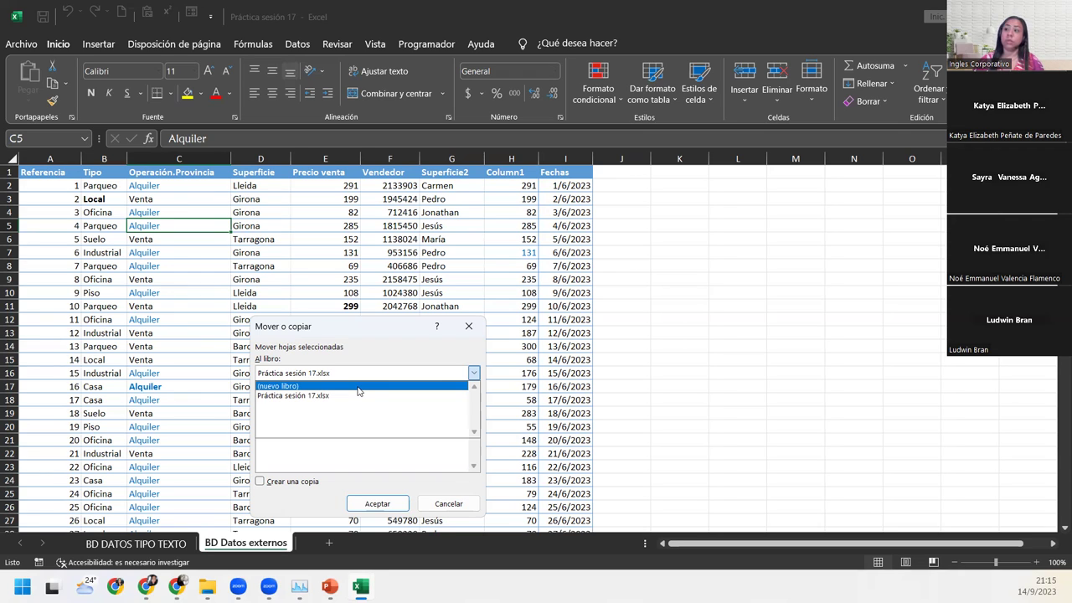
left_click(357, 387)
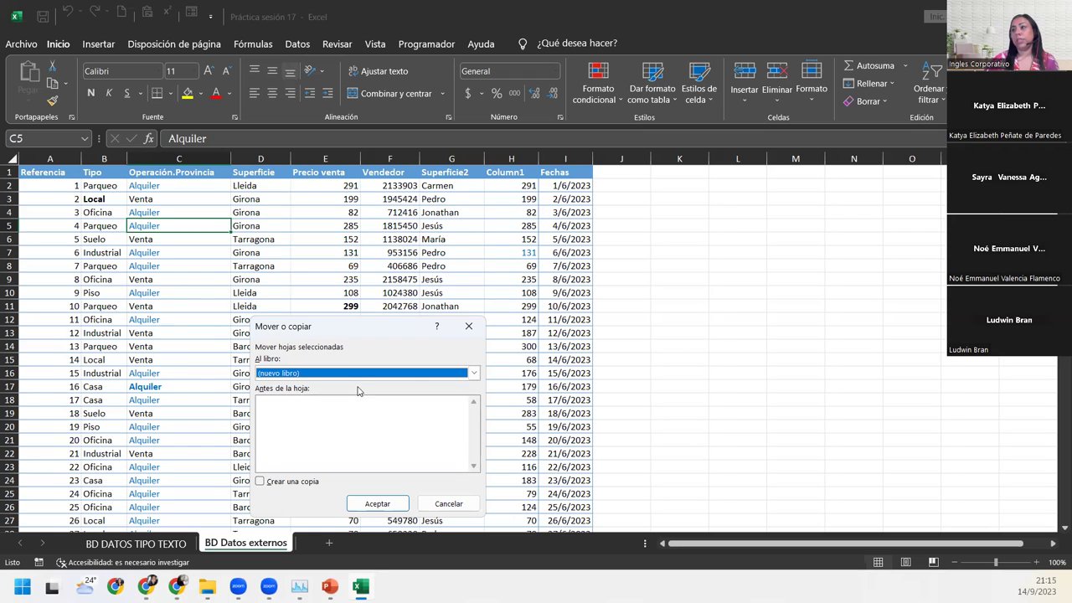
key("Tab")
left_click(279, 484)
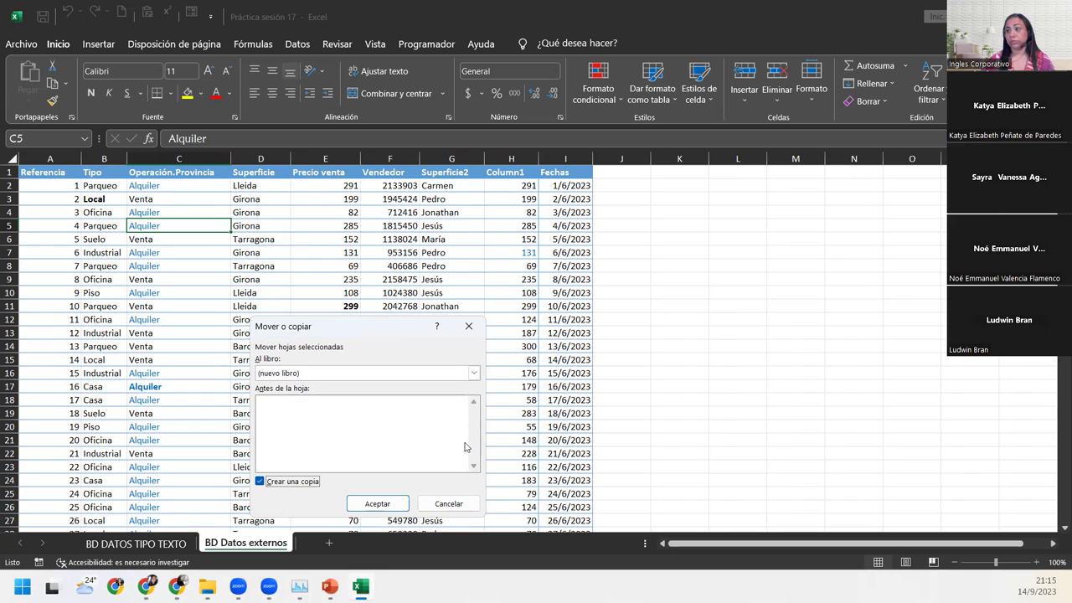
left_click(376, 500)
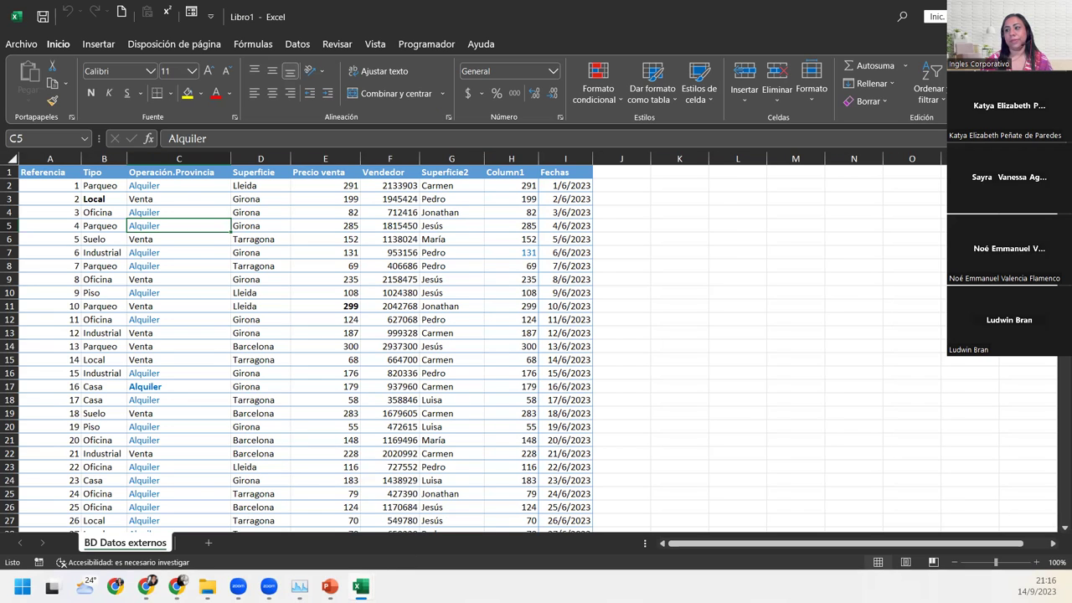
Switch back to the Práctica sesión 17 window and select a cell in its property table
mouse_move(360, 586)
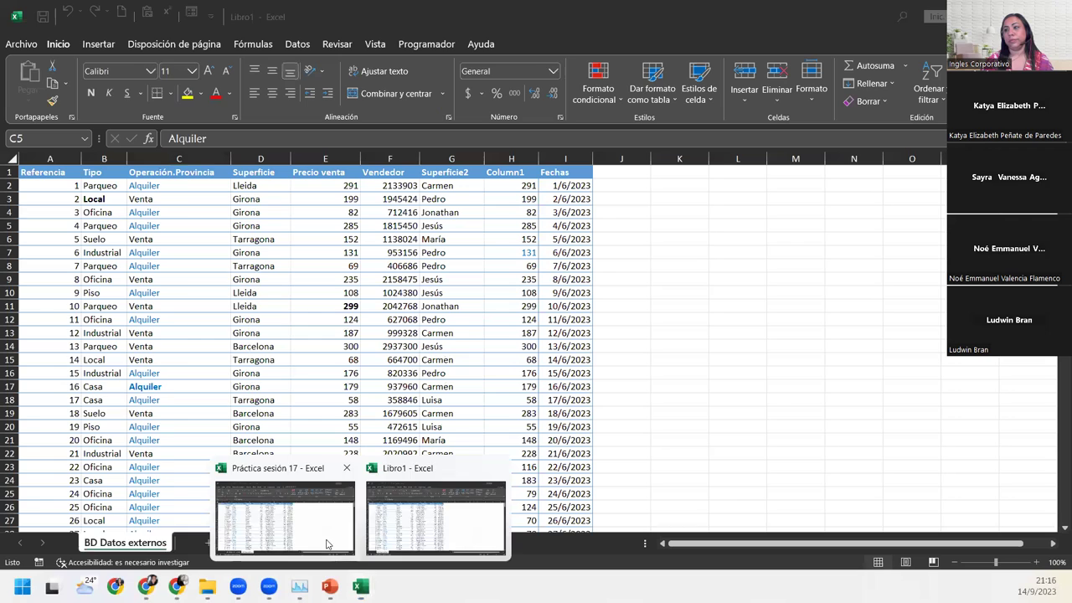
left_click(329, 544)
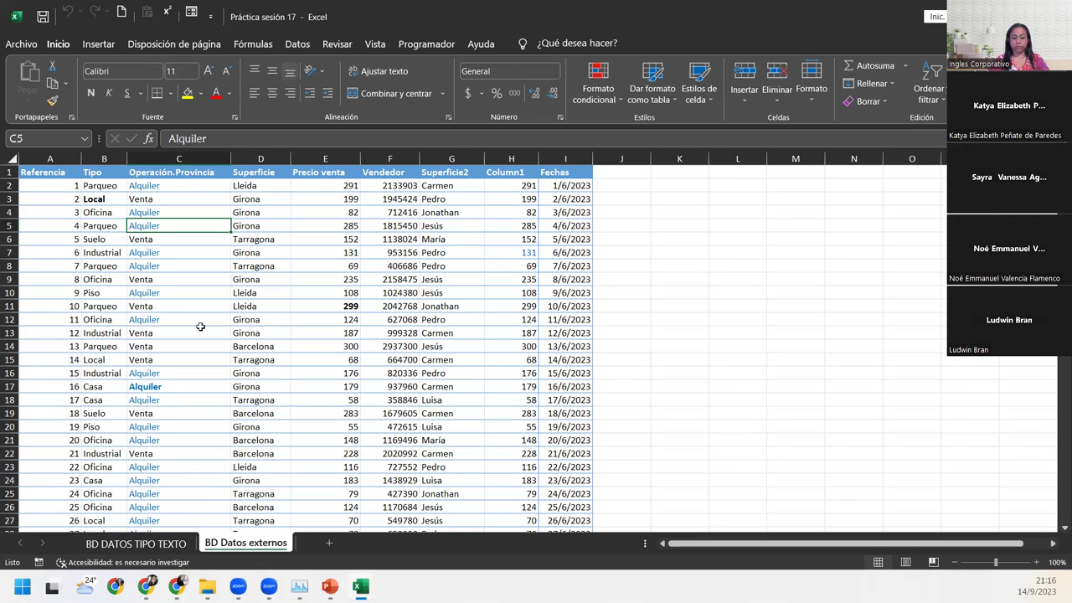
mouse_move(268, 586)
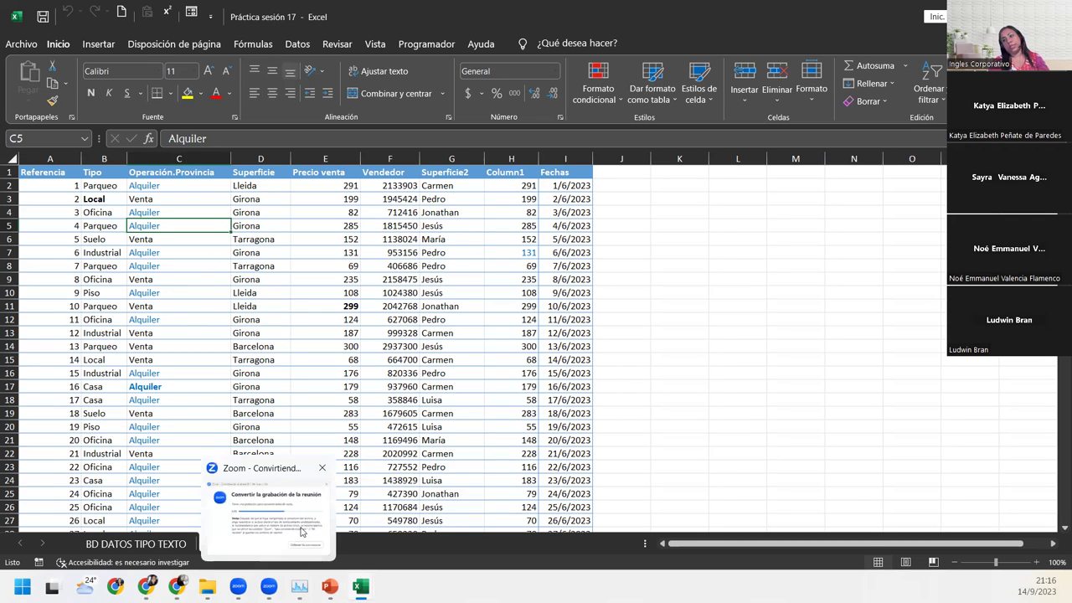
left_click(243, 365)
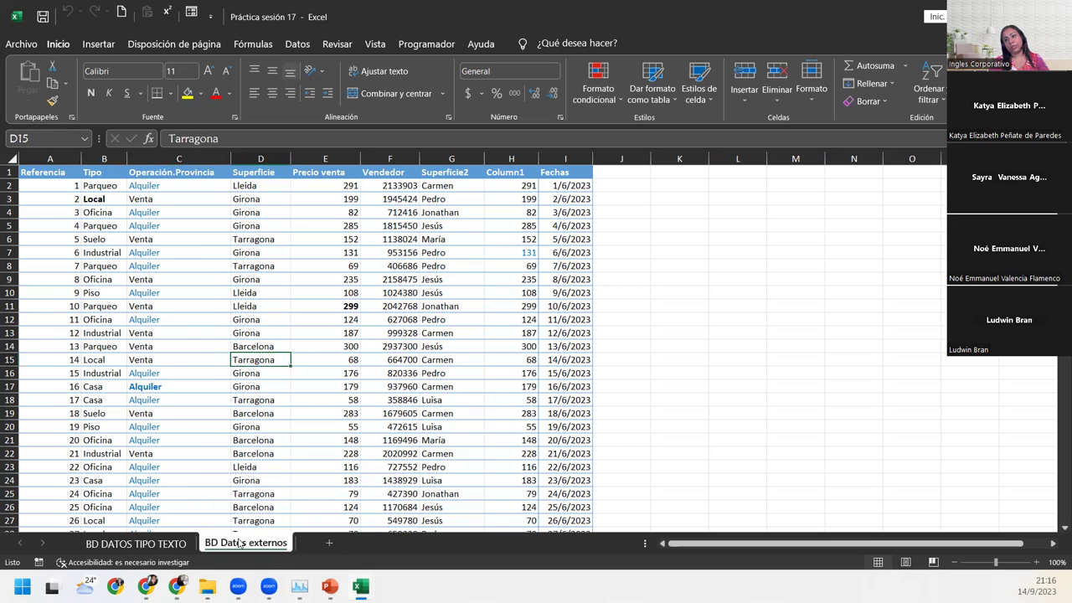
Set BD Datos externos to copy into (nuevo libro), close the dialog, and switch to Libro1
right_click(241, 545)
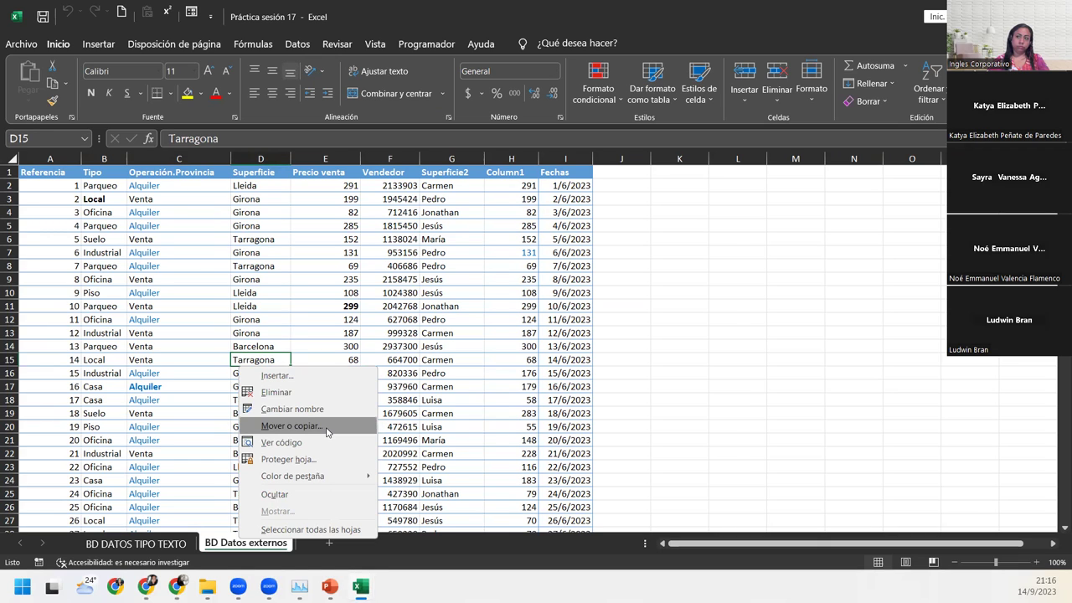
left_click(327, 432)
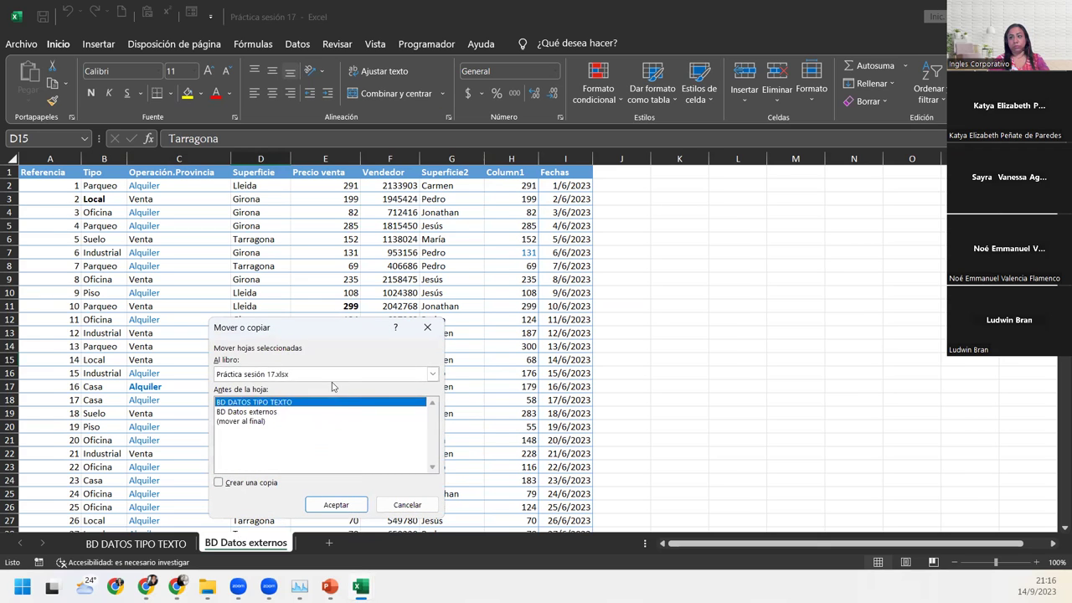
left_click(332, 376)
left_click(323, 391)
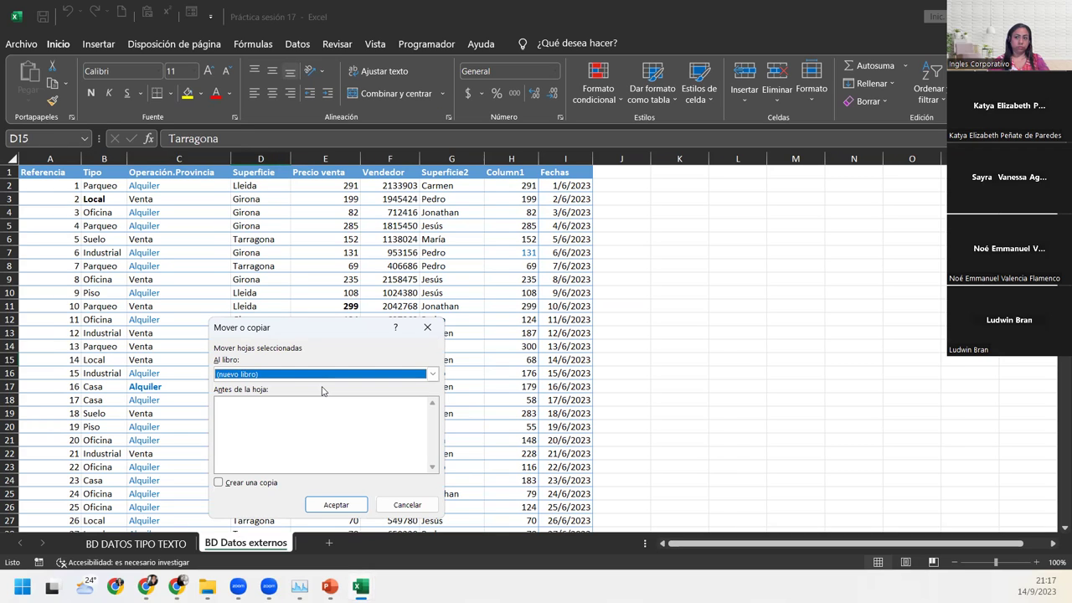
left_click(245, 483)
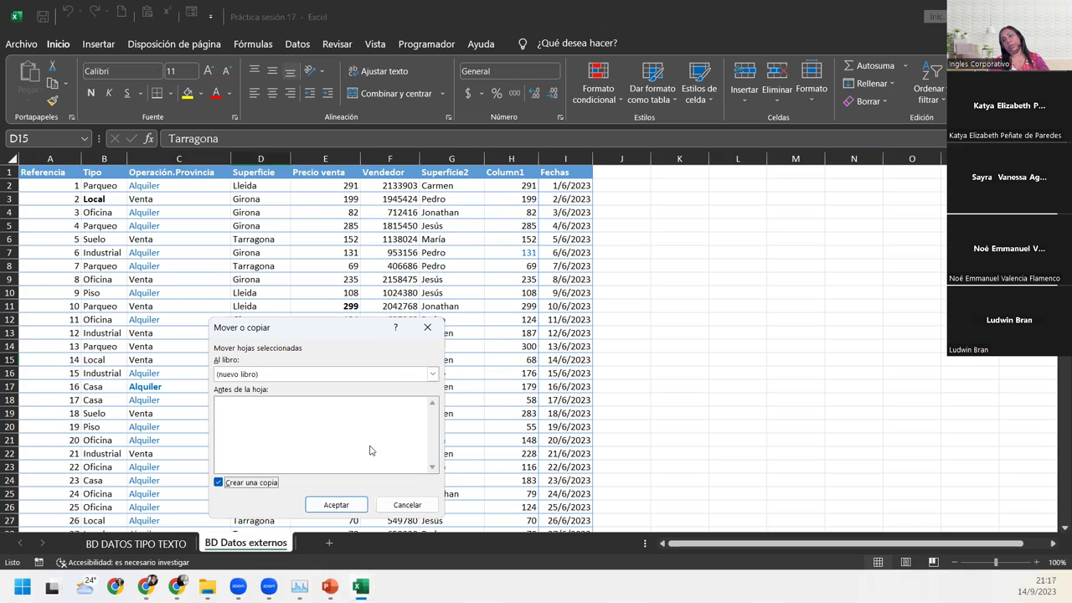
left_click(427, 327)
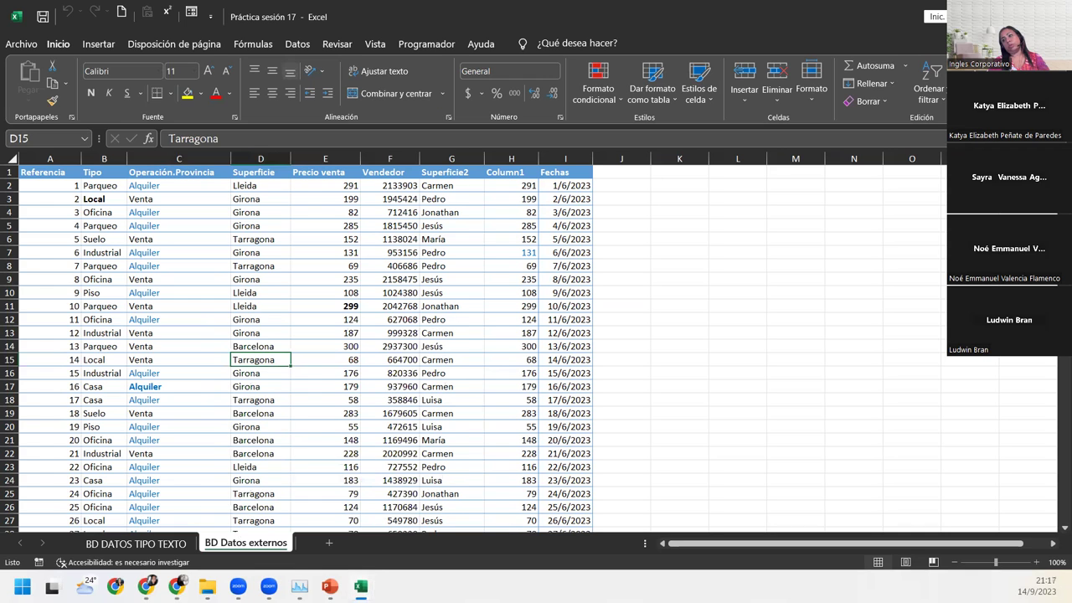
mouse_move(360, 586)
left_click(433, 507)
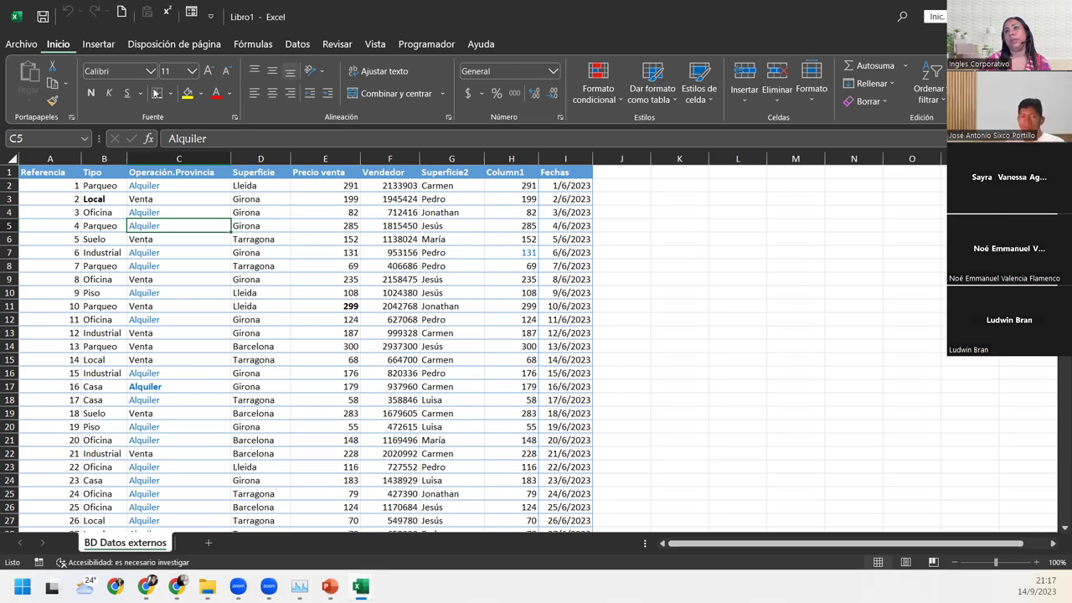
Browse the Save As location to Inglés Corporativo › Excel Básico G9-EXB-9-10-PM-08-23 › Excel Básico
left_click(23, 43)
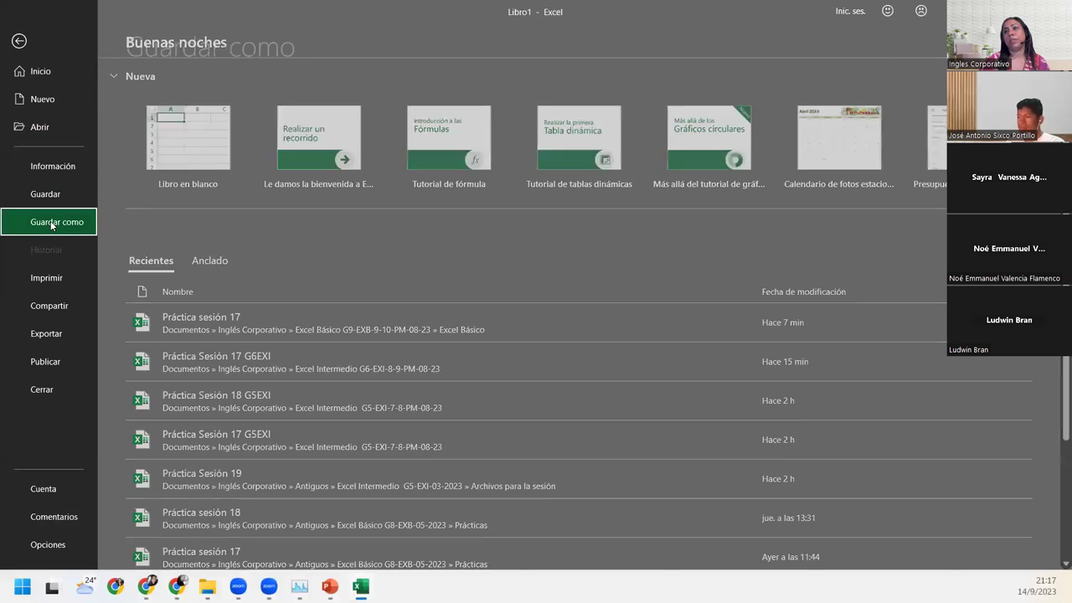
left_click(49, 222)
left_click(179, 237)
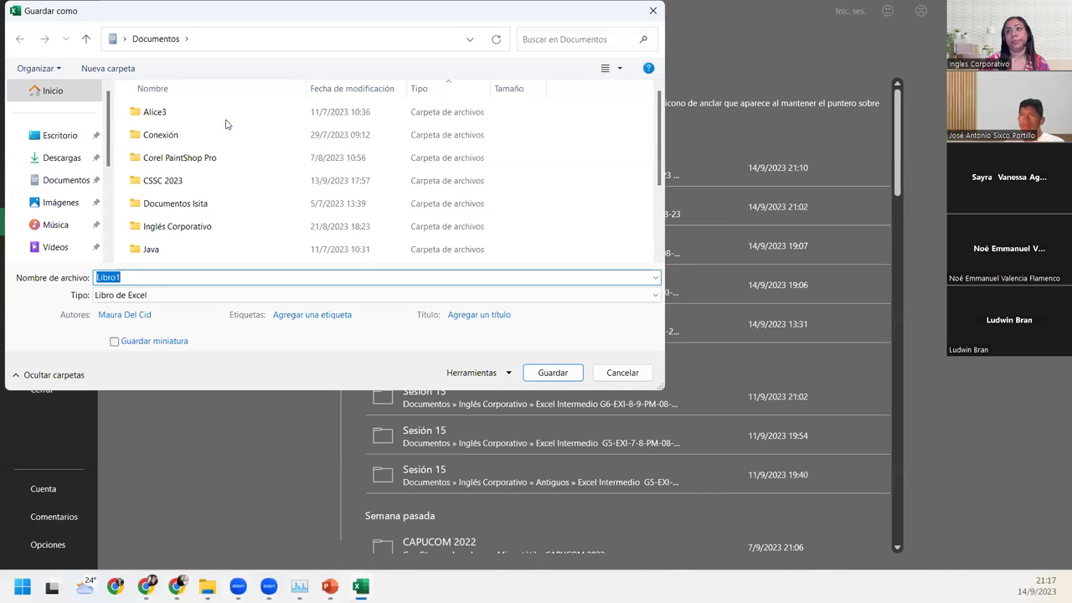
double_click(183, 225)
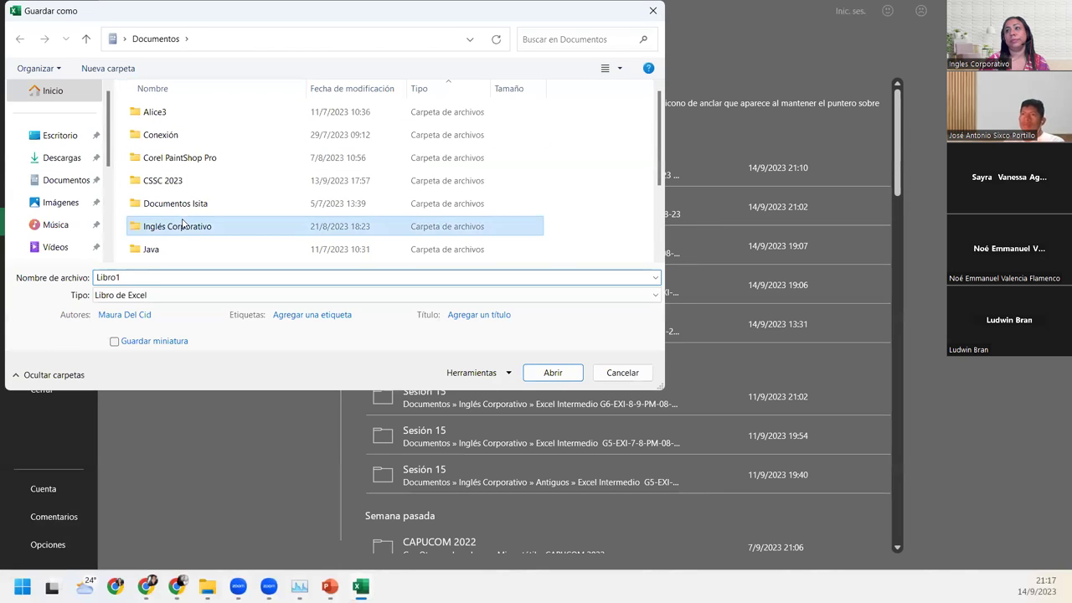
left_click(257, 118)
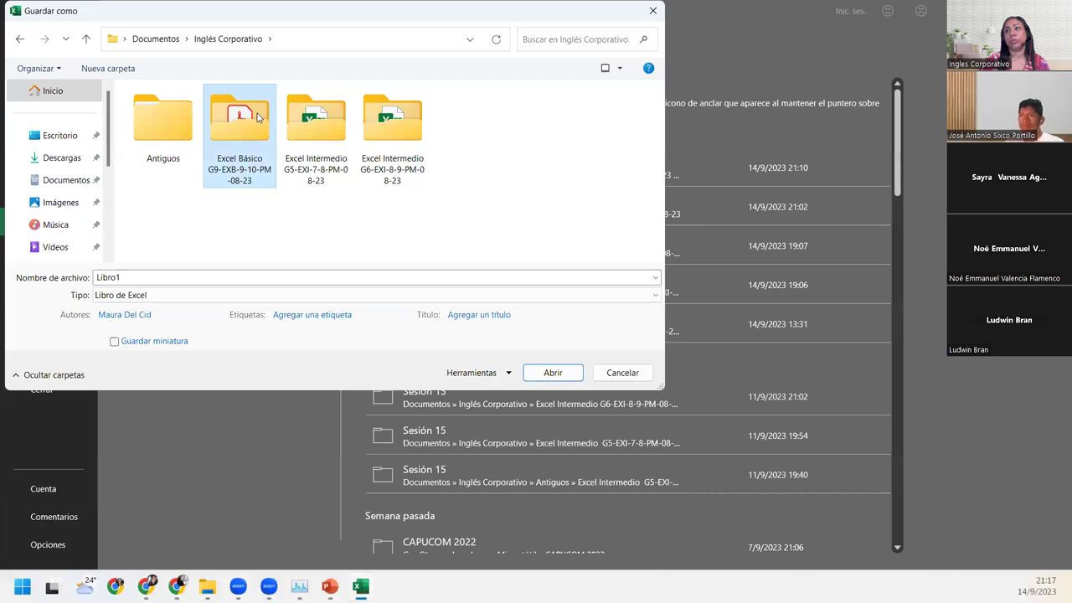
double_click(257, 117)
double_click(195, 113)
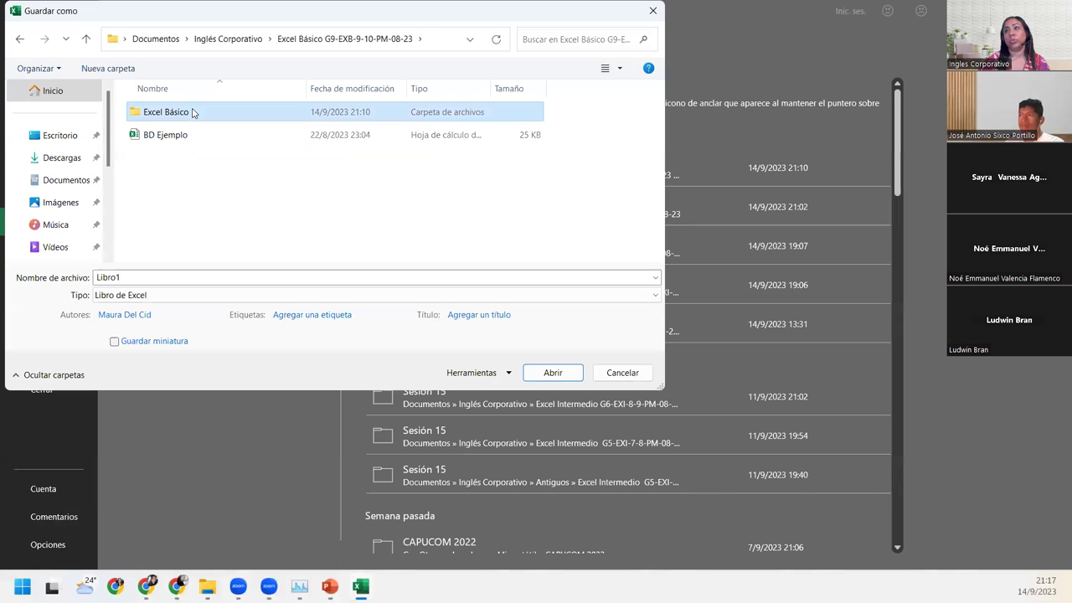
scroll(201, 188, "down", 3)
scroll(203, 184, "down", 1)
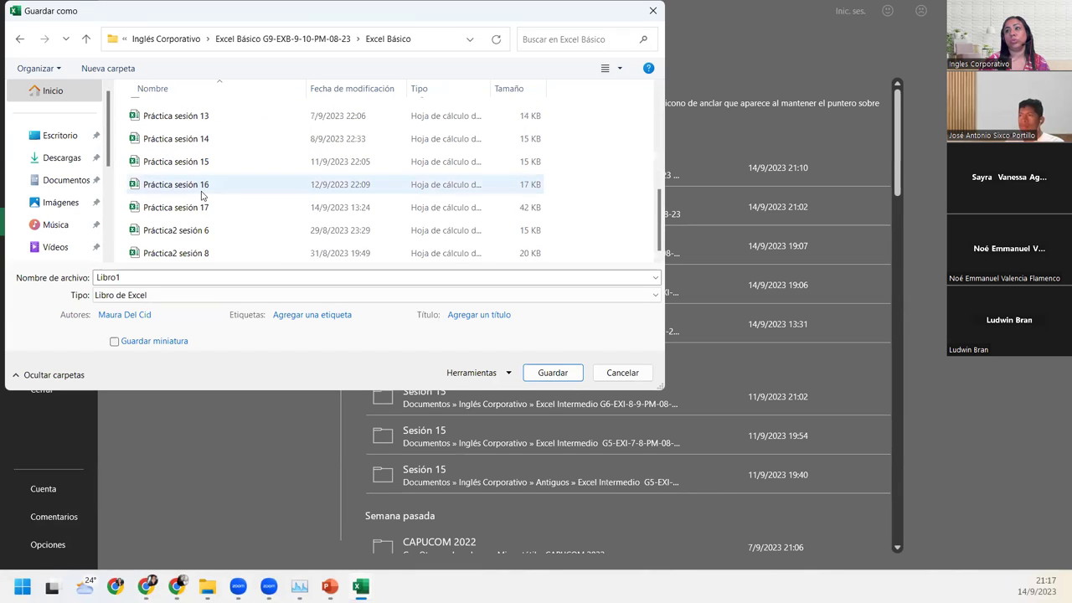
Name the workbook 'Práctica sesión 18' and save it there
left_click(205, 207)
left_click(216, 277)
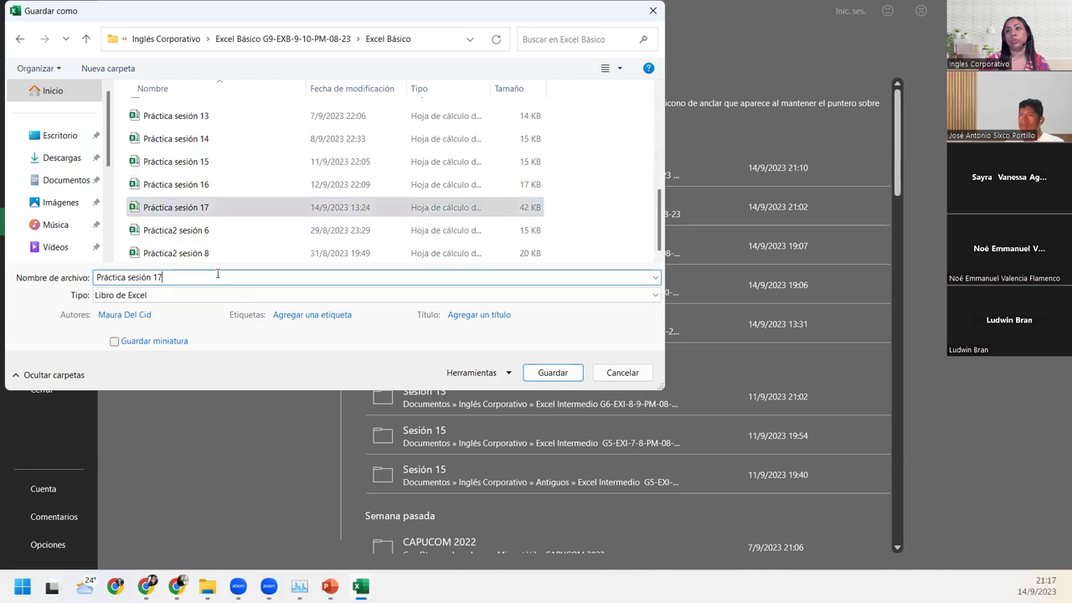
key("BackSpace")
type("8")
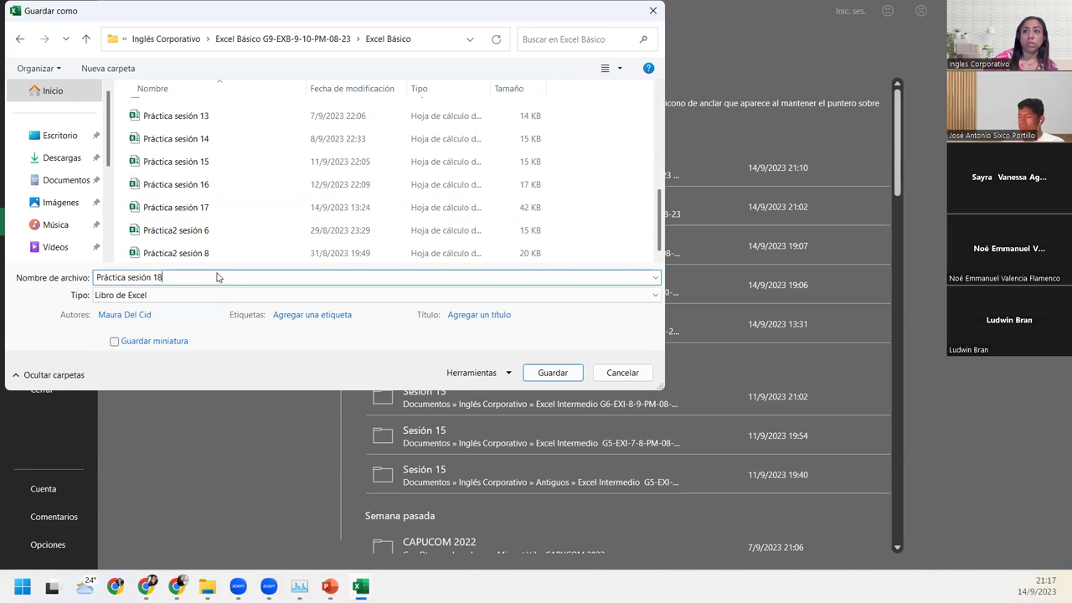
key("Return")
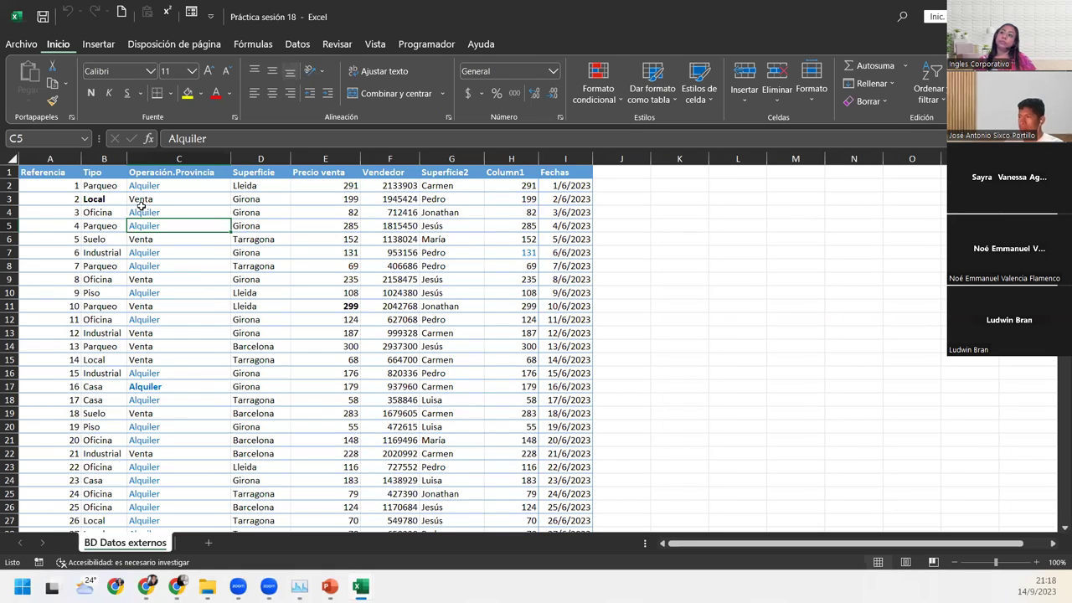
Select the property data range A1:I301 and bring up the Dar formato como tabla styles
left_click(63, 173)
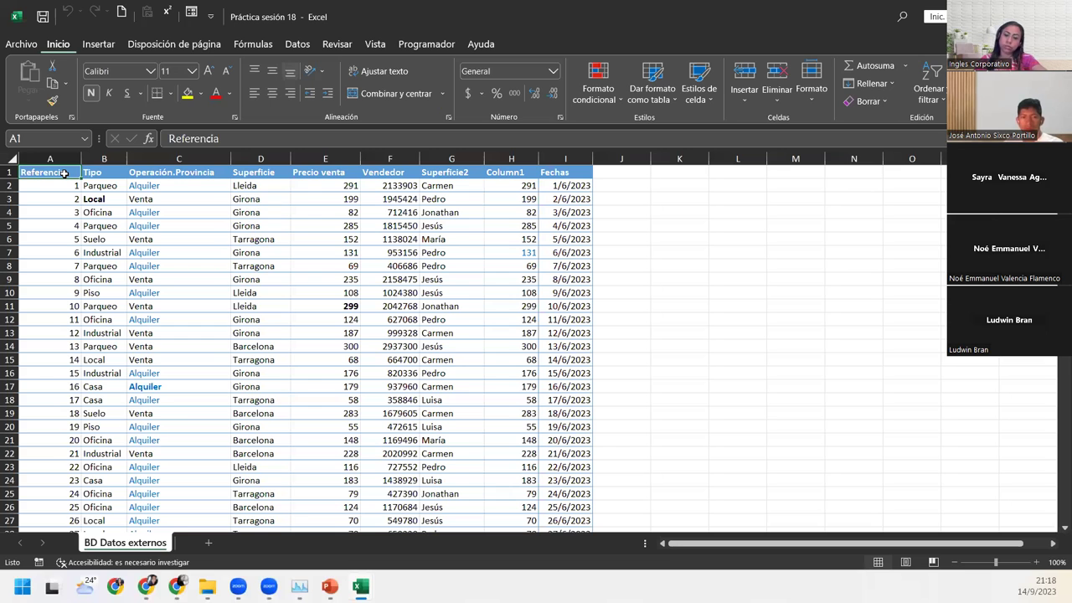
key("ctrl+shift+End")
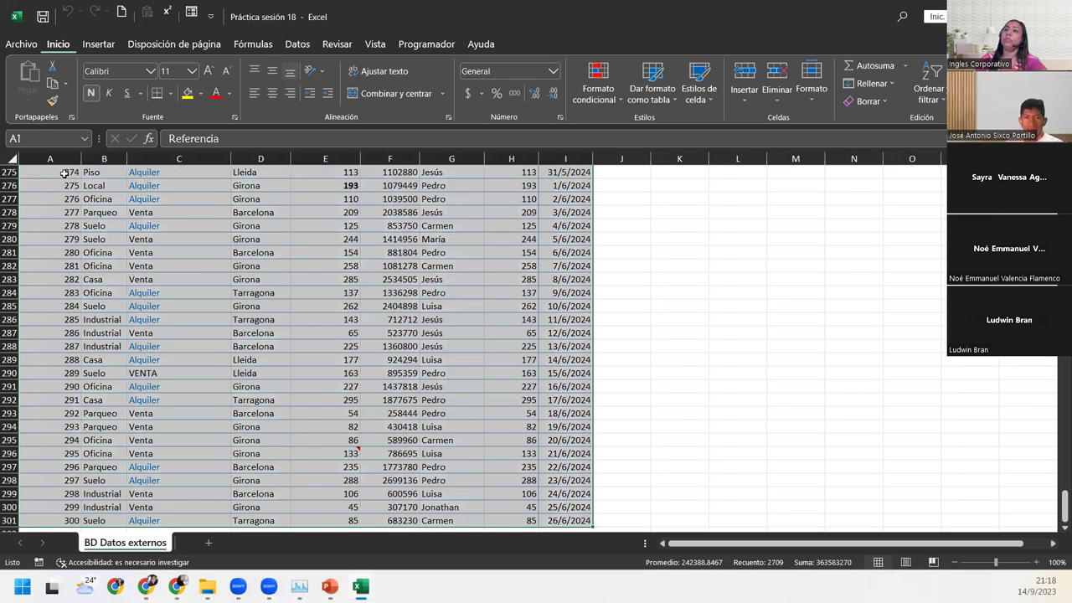
key("ctrl+Home")
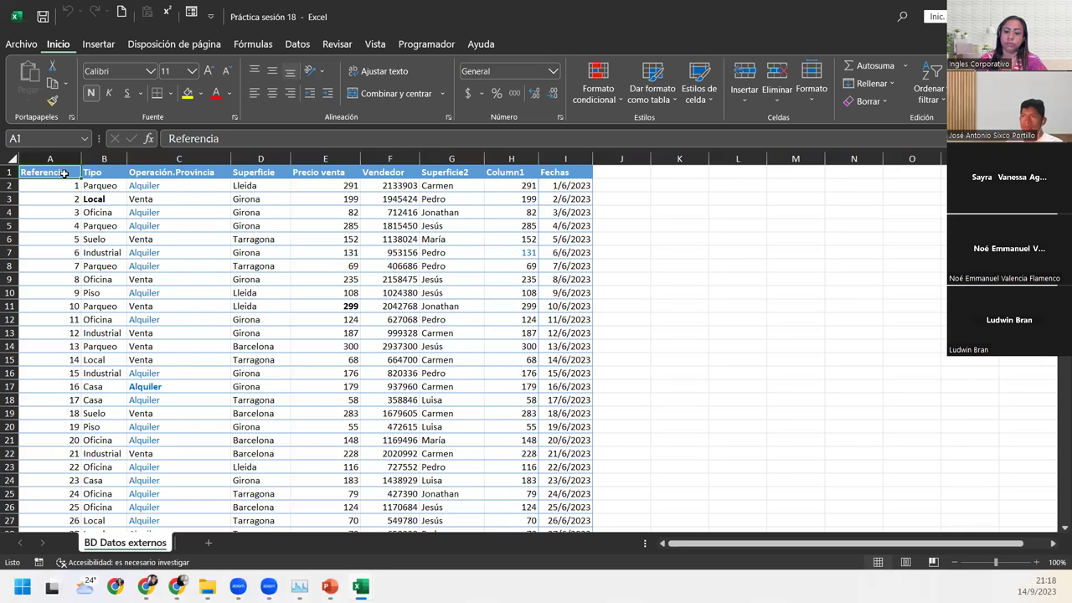
key("ctrl+a")
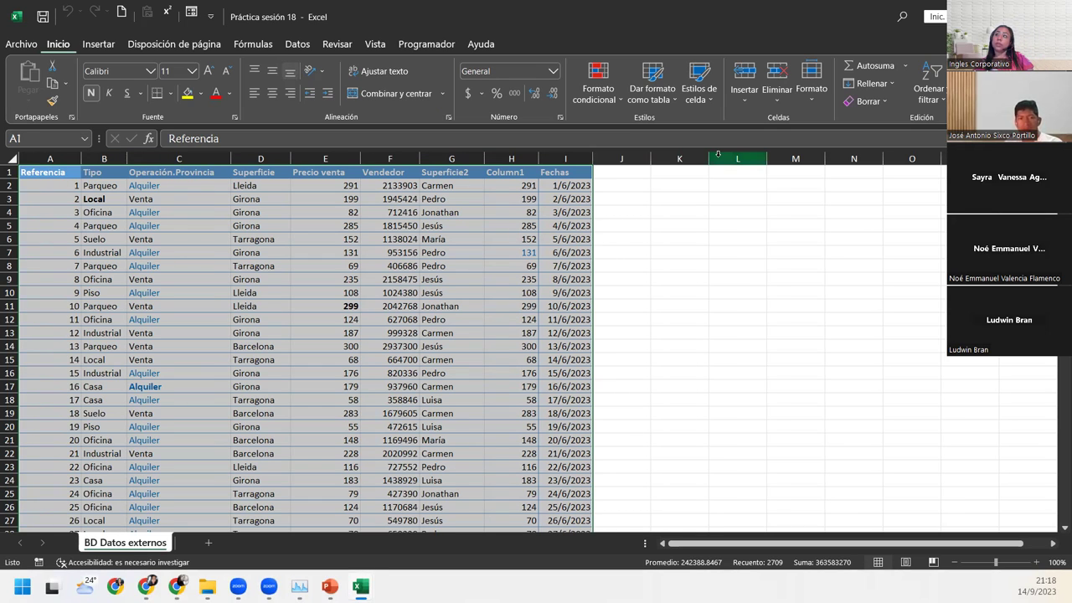
left_click(651, 86)
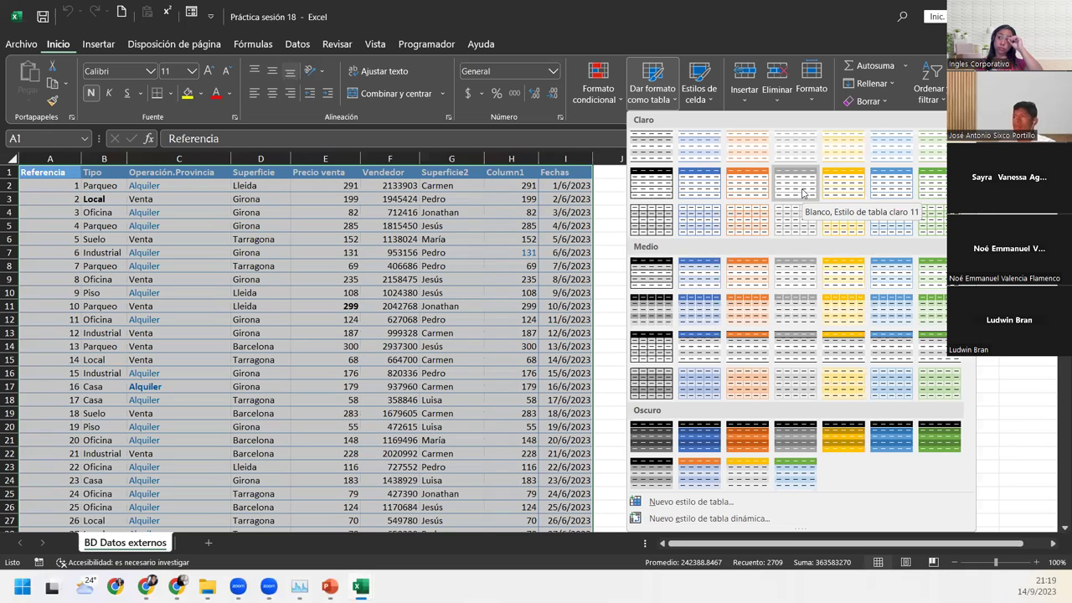
Format A1:I301 as a table with headers using Estilo de tabla claro 11
left_click(811, 188)
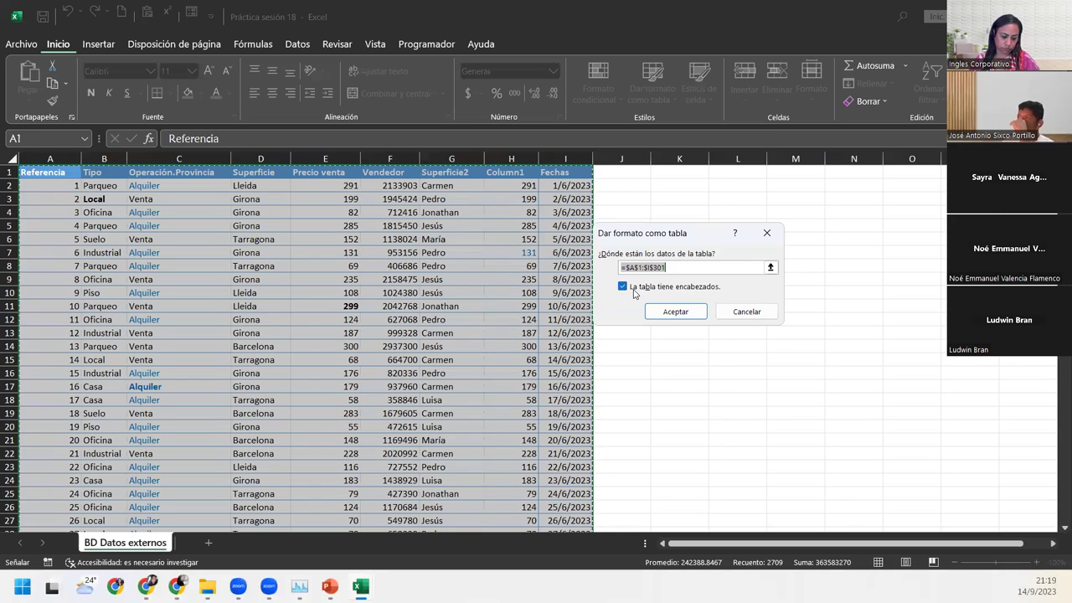
left_click(677, 312)
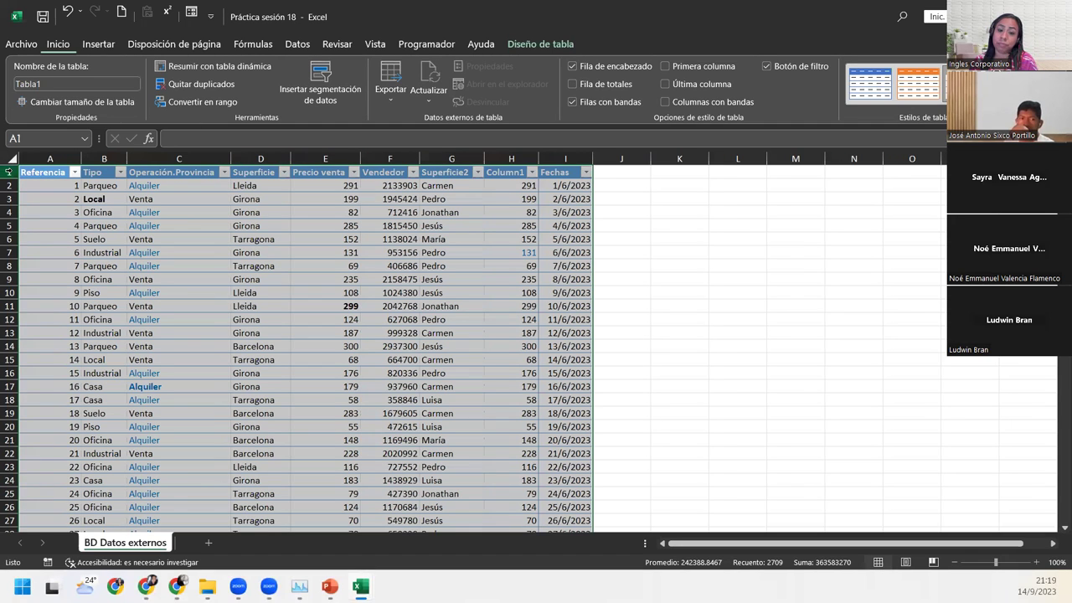
left_click(58, 46)
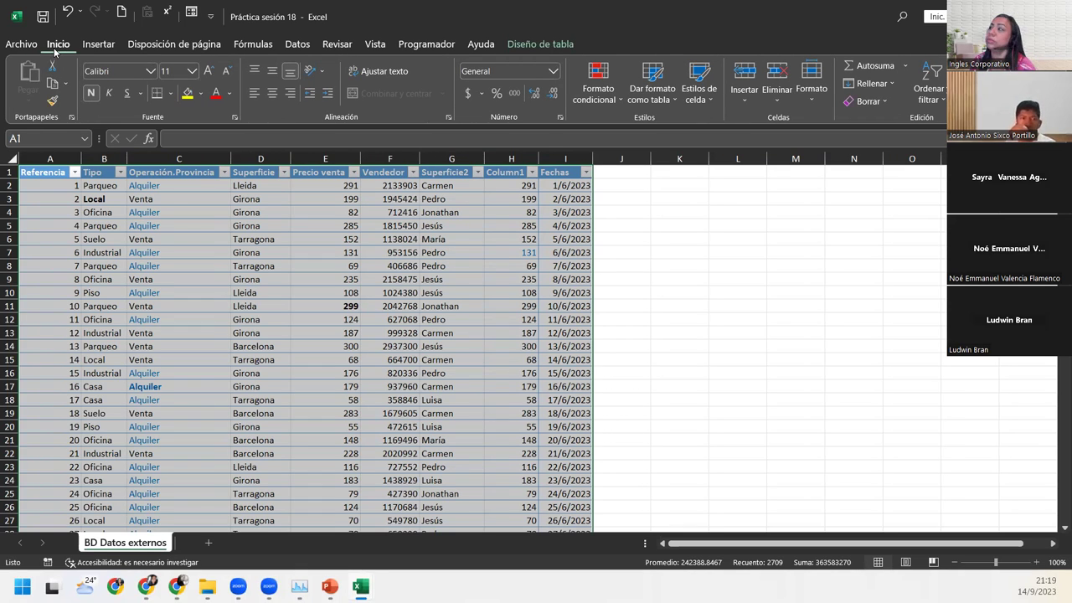
left_click(881, 103)
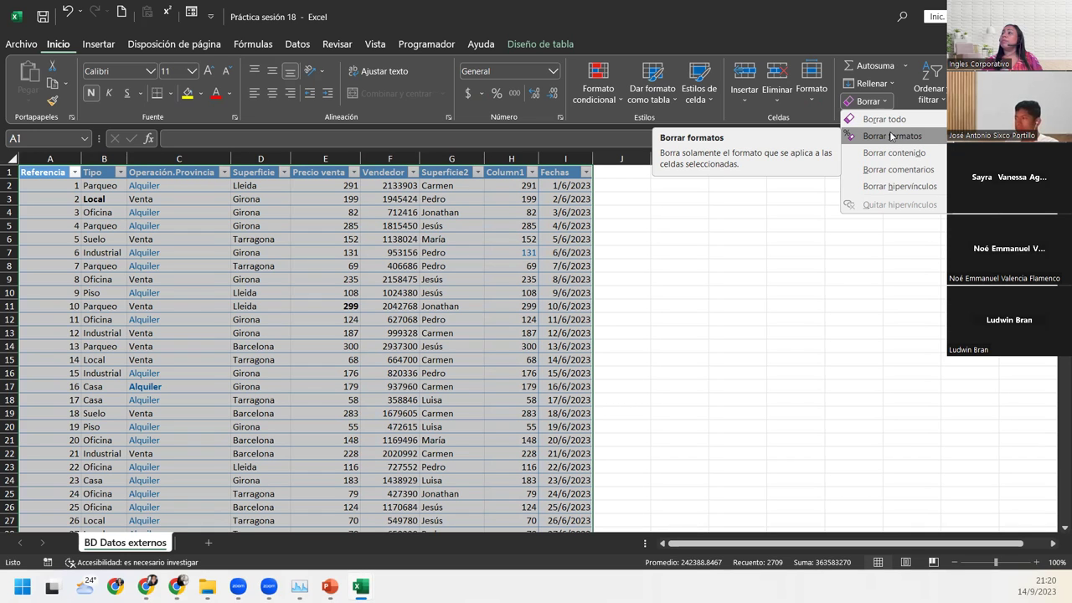
Clear the table cells' formatting and set the table style to none
left_click(892, 137)
left_click(342, 215)
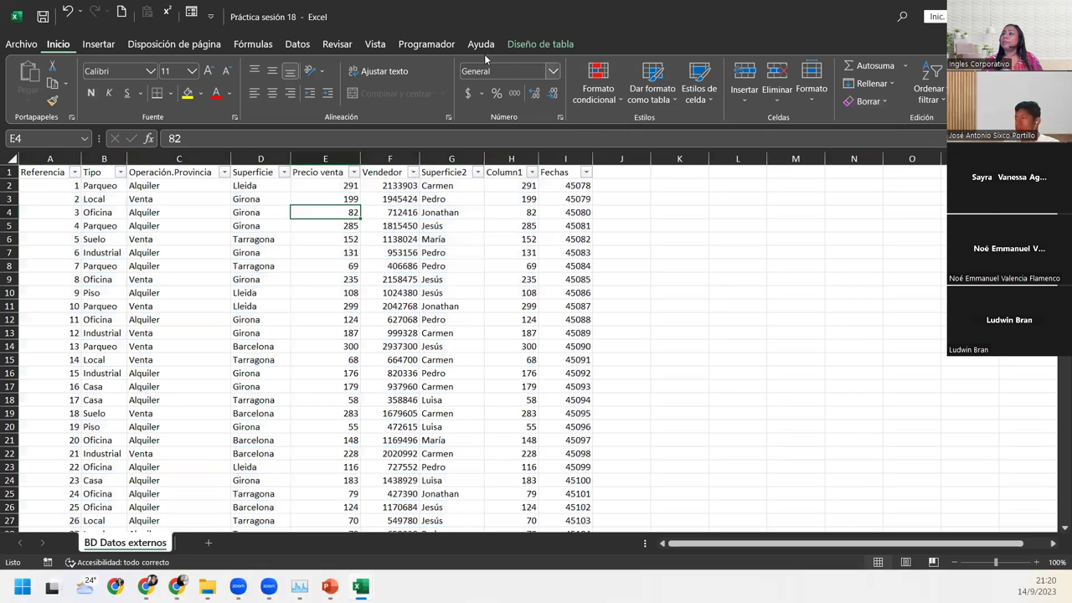
left_click(527, 45)
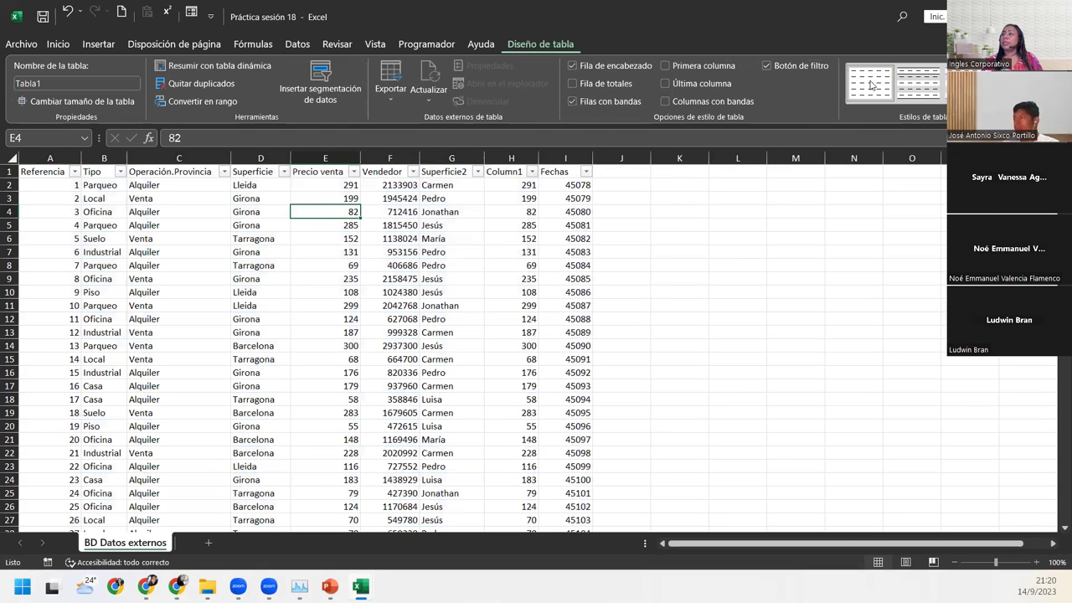
left_click(882, 92)
left_click(942, 100)
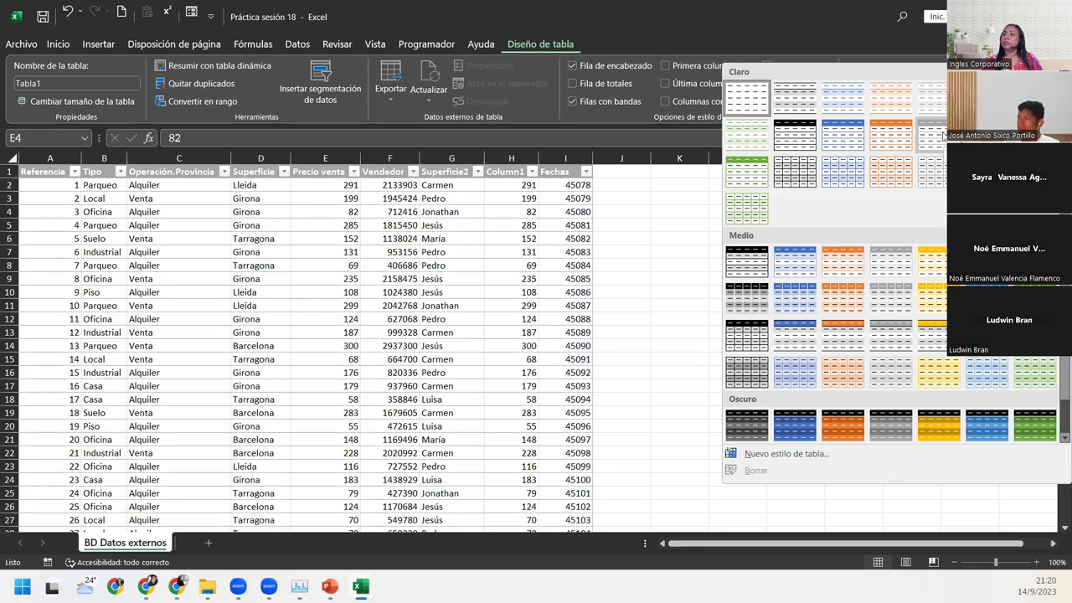
key("Escape")
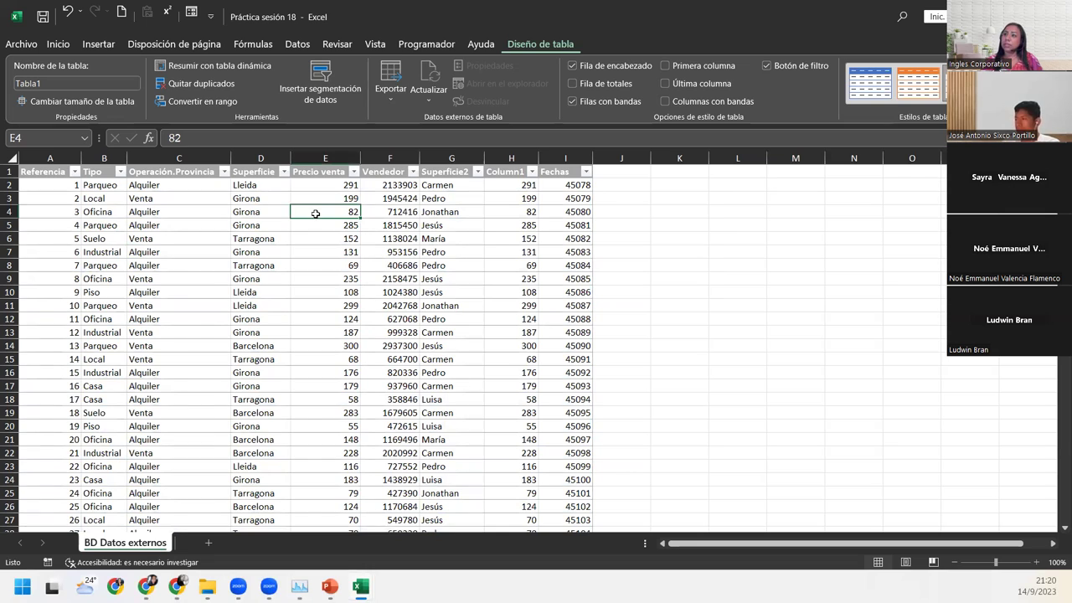
Switch off the header filter buttons and select the Fechas column values
left_click(777, 66)
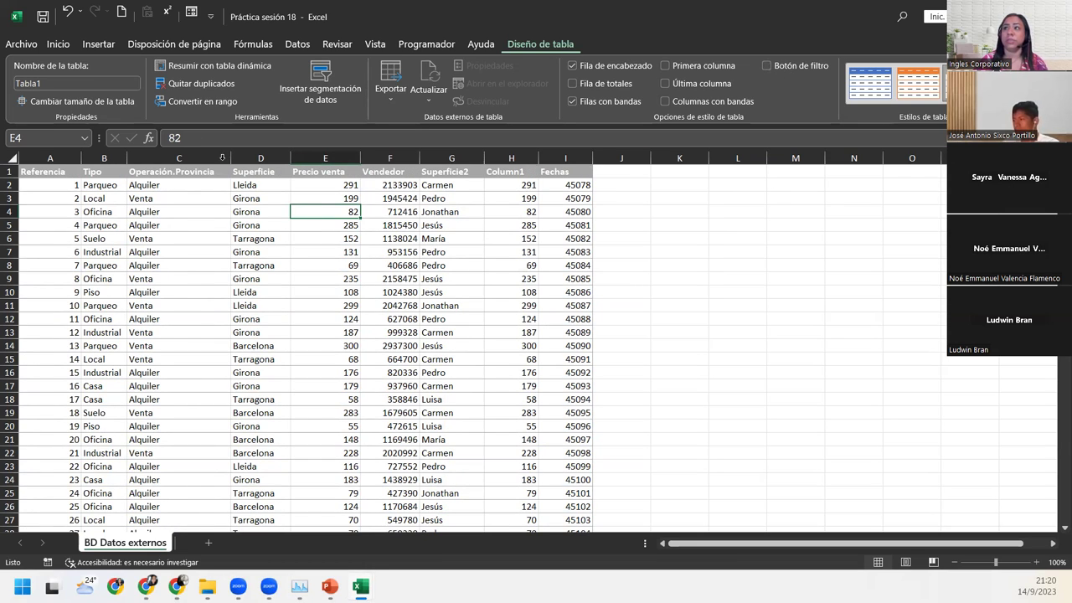
left_click(549, 192)
left_click(548, 181)
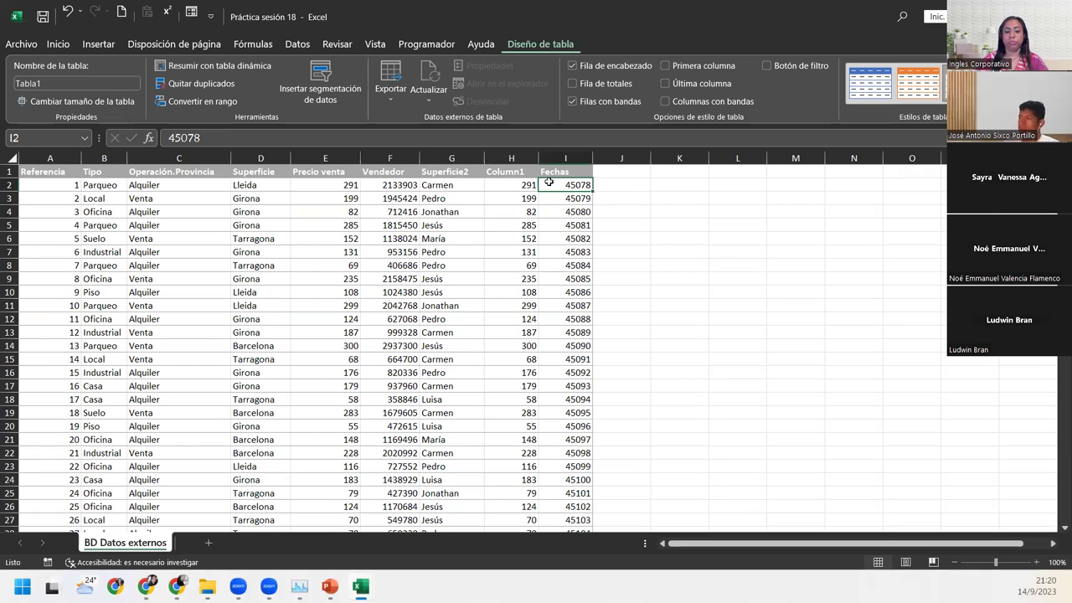
key("ctrl+shift+Down")
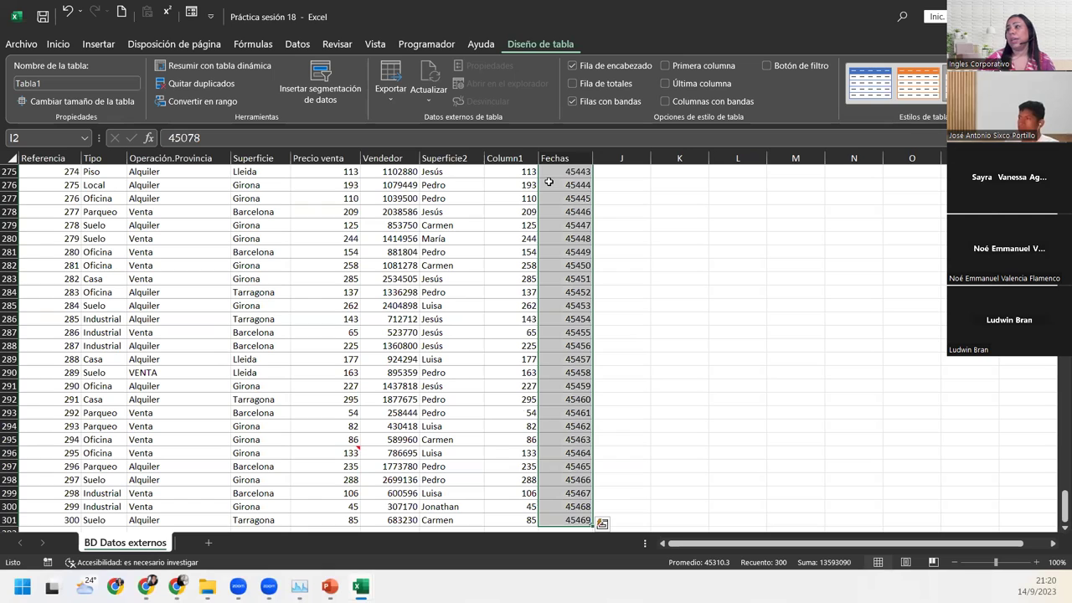
Format the selected Fechas values as Fecha corta, e.g. 1/6/2023
left_click(58, 43)
left_click(553, 70)
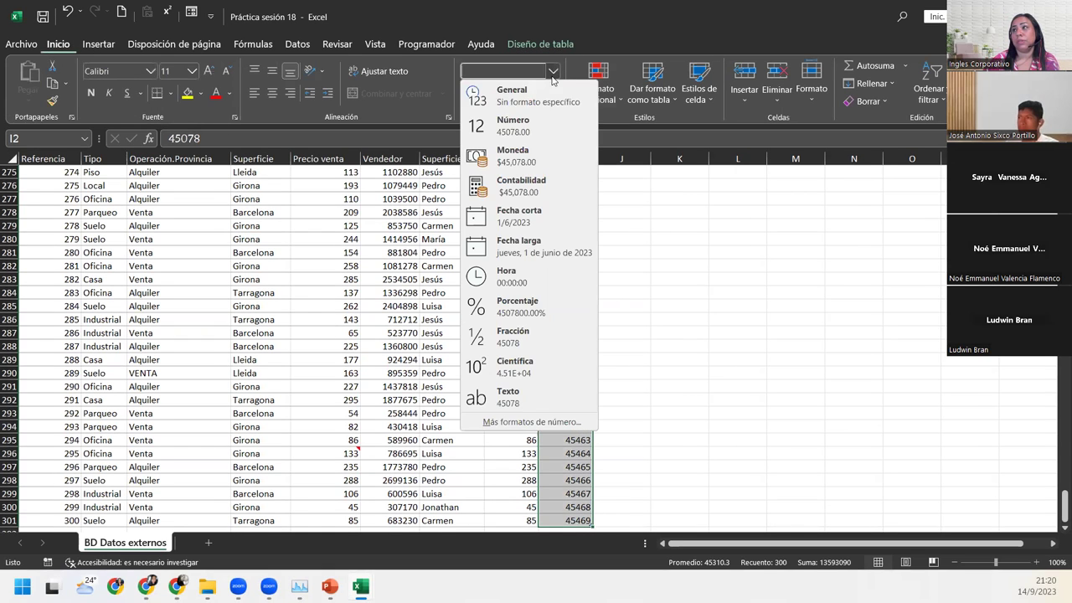
left_click(531, 216)
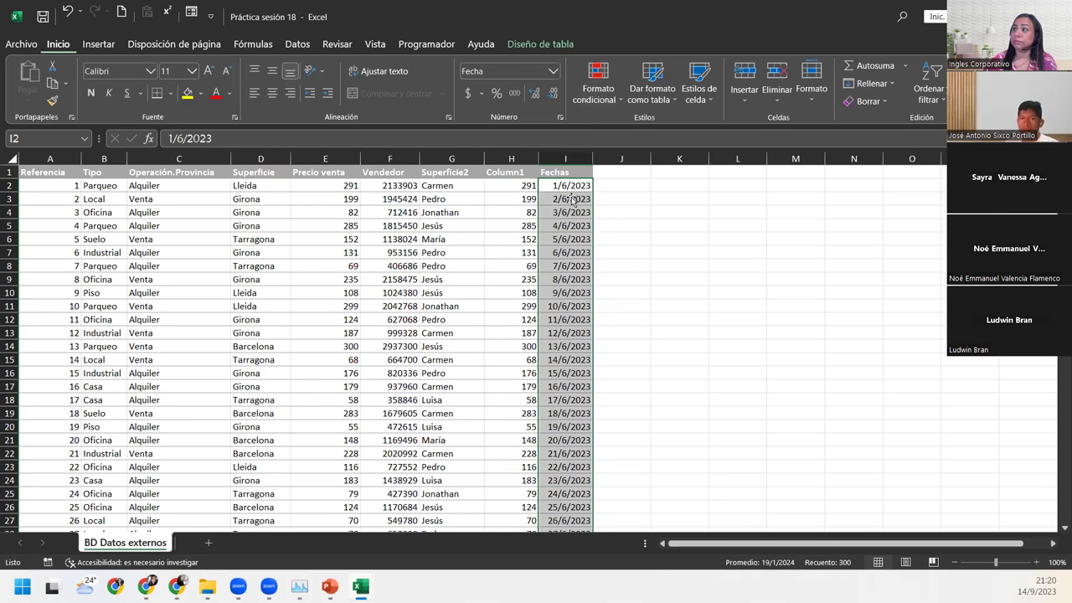
left_click(572, 187)
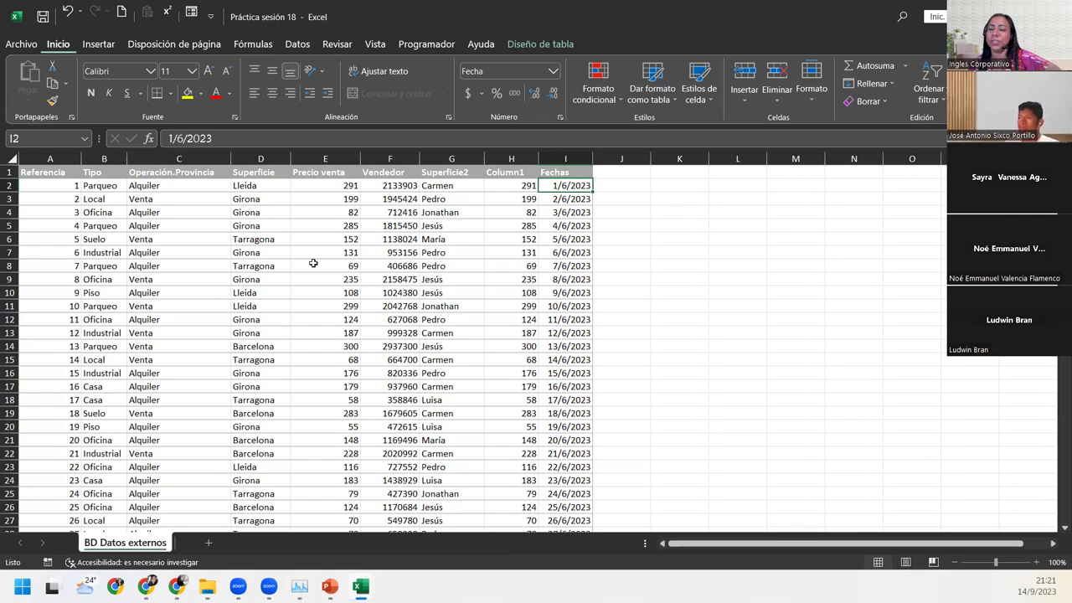
left_click(330, 182)
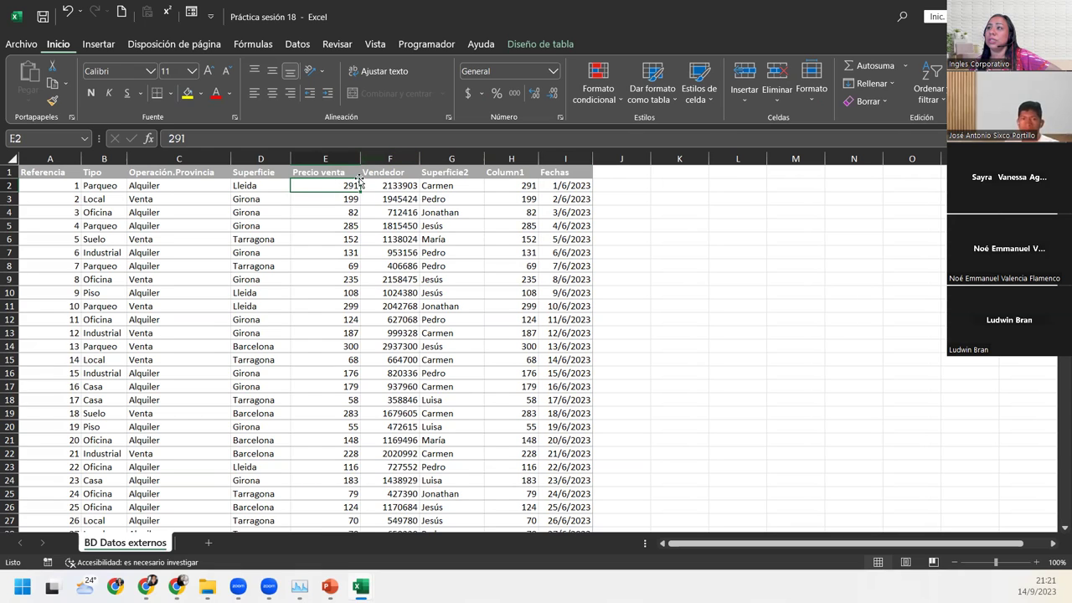
left_click(442, 186)
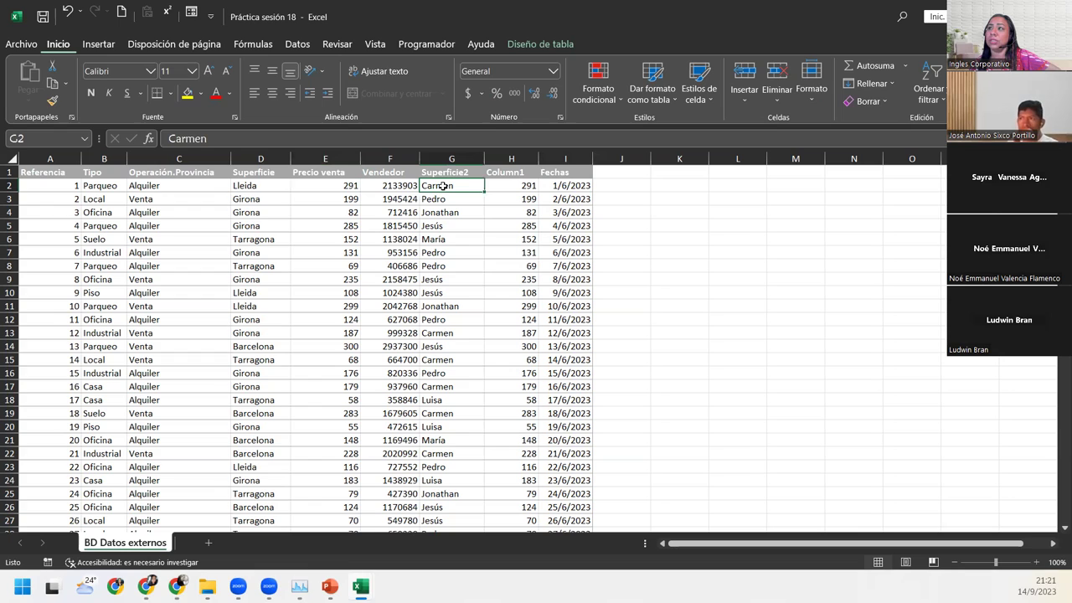
left_click(384, 187)
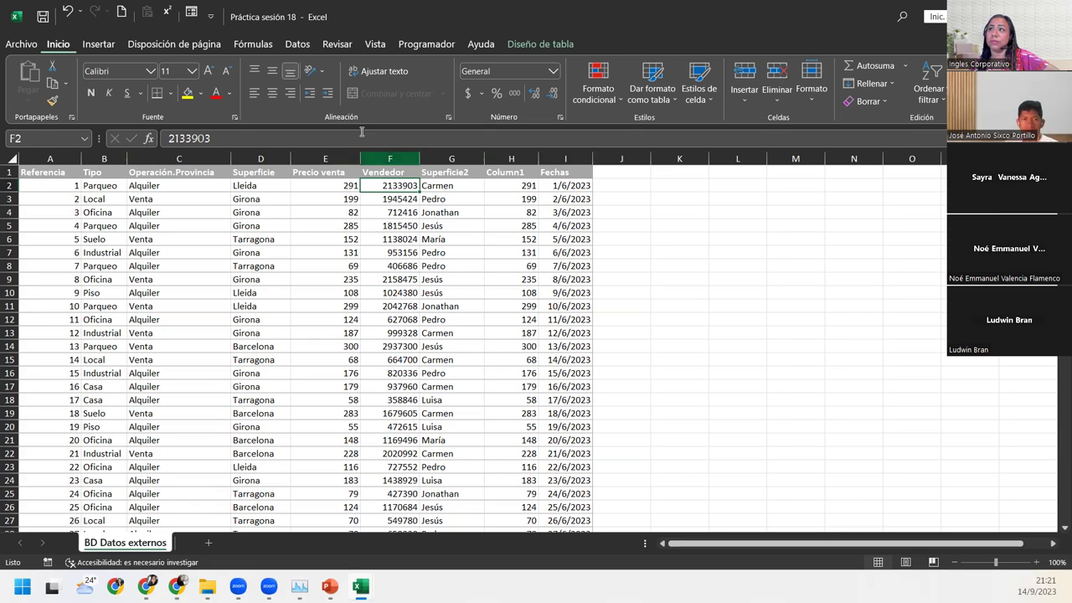
left_click(383, 171)
left_click_drag(444, 185, 456, 454)
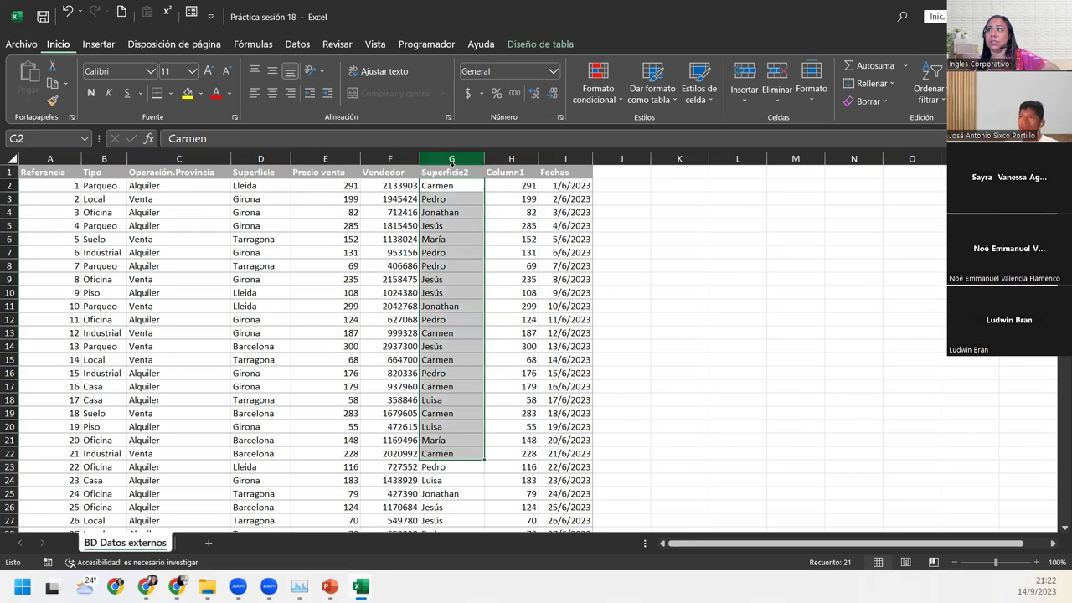
left_click(449, 172)
left_click(495, 186)
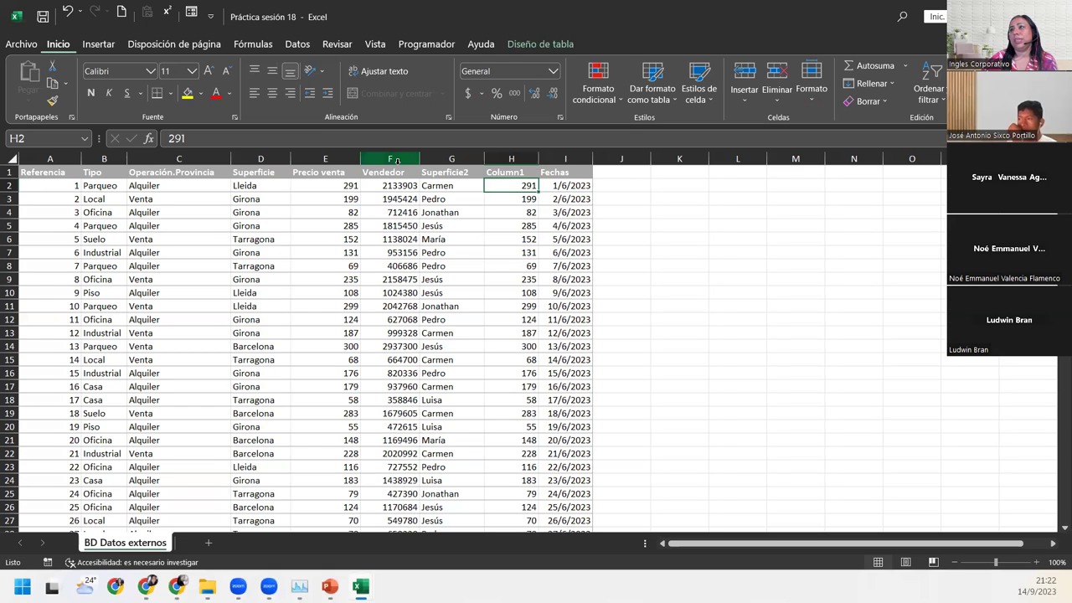
left_click(323, 187)
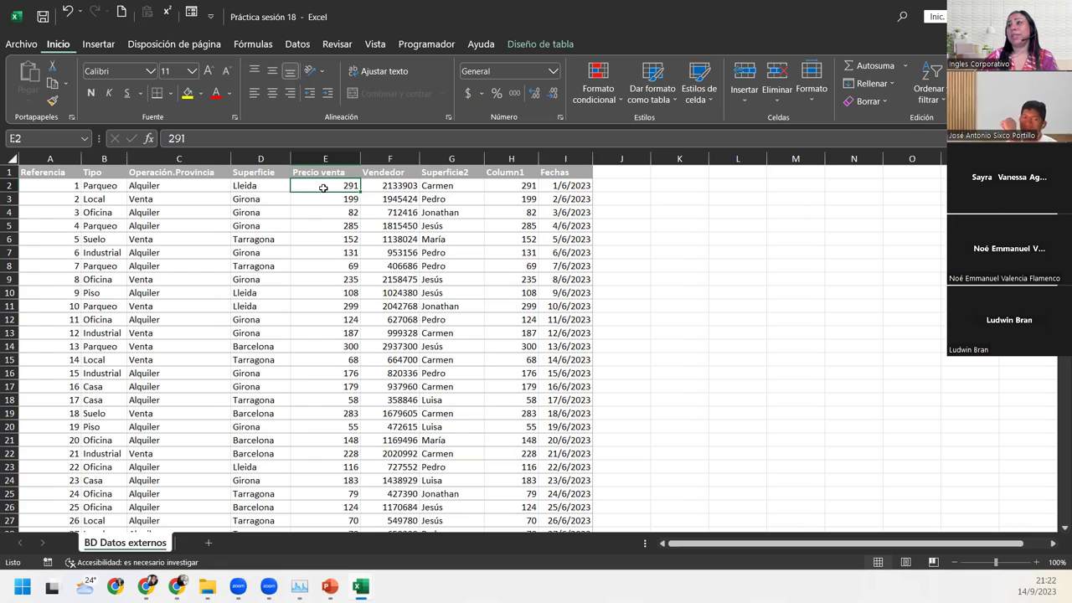
left_click(382, 194)
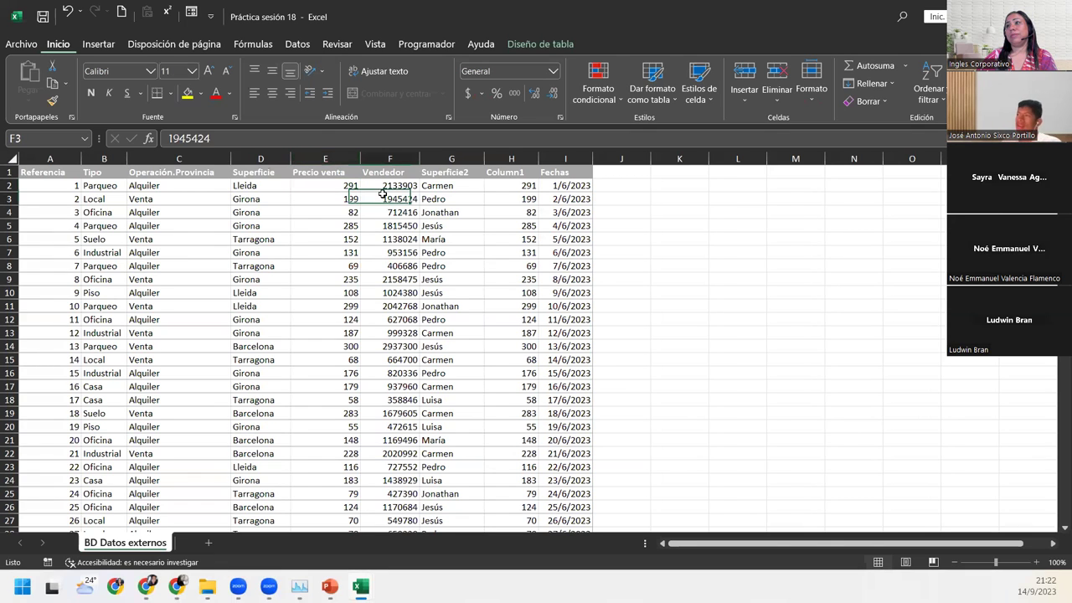
left_click(377, 187)
left_click(332, 188)
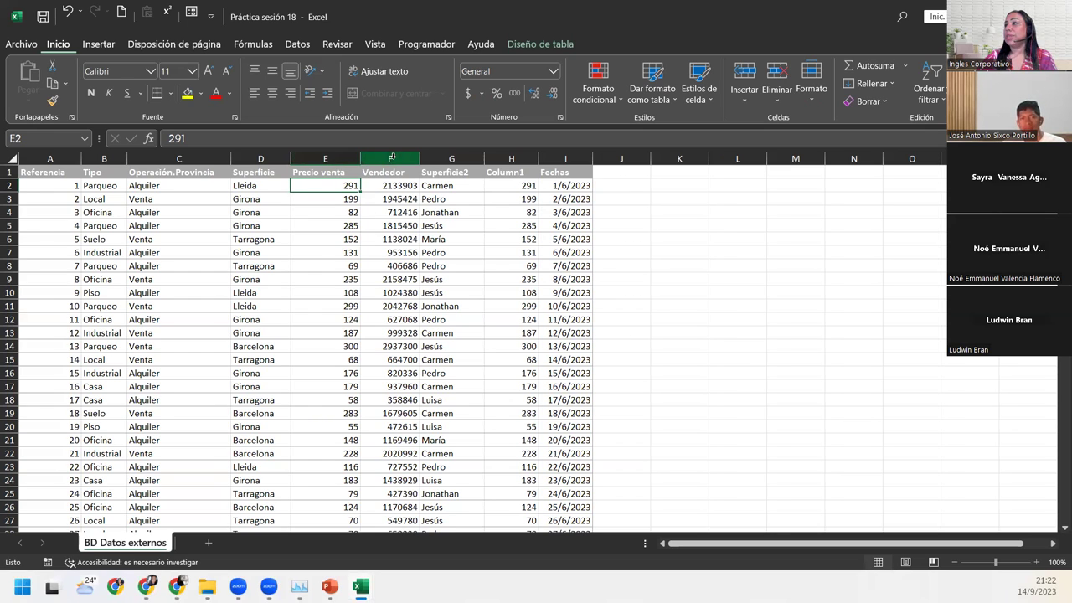
left_click(325, 158)
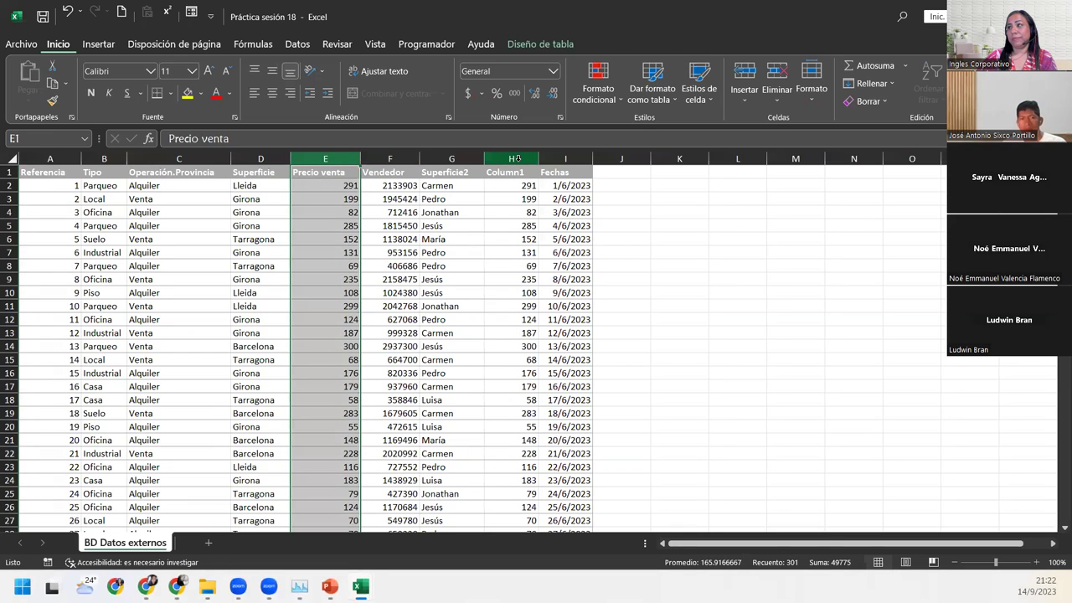
Delete the duplicate Column1 column from the table
left_click(518, 158)
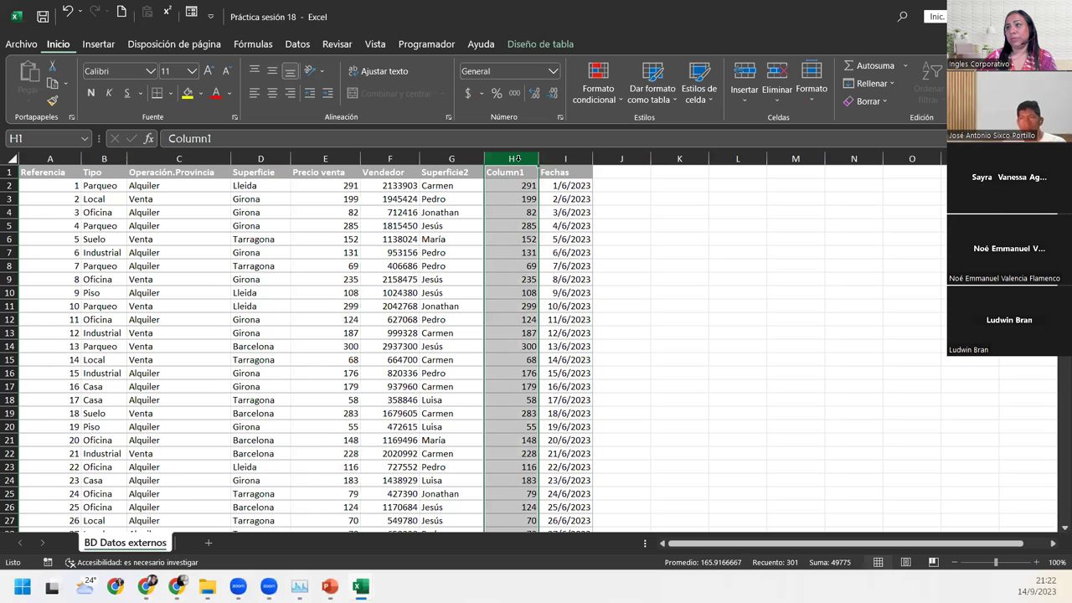
right_click(517, 159)
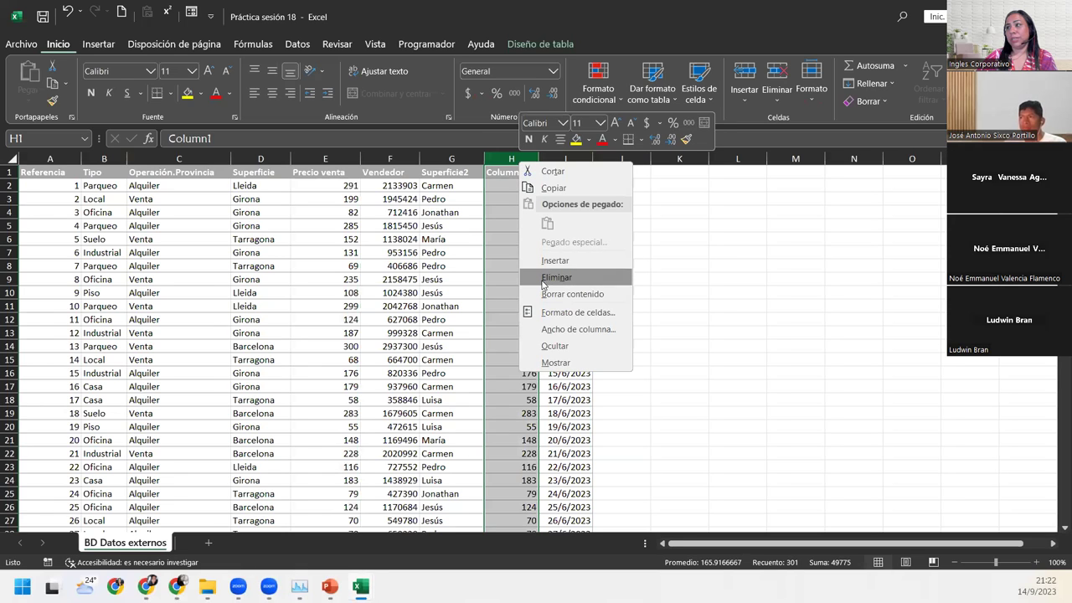
left_click(502, 179)
left_click(511, 263)
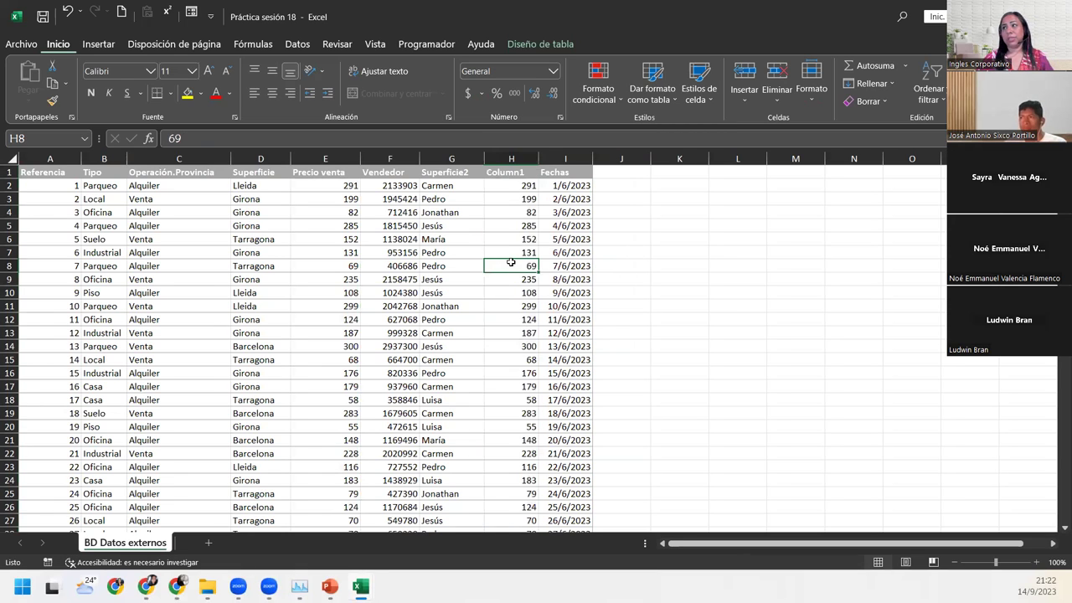
key("ctrl+space")
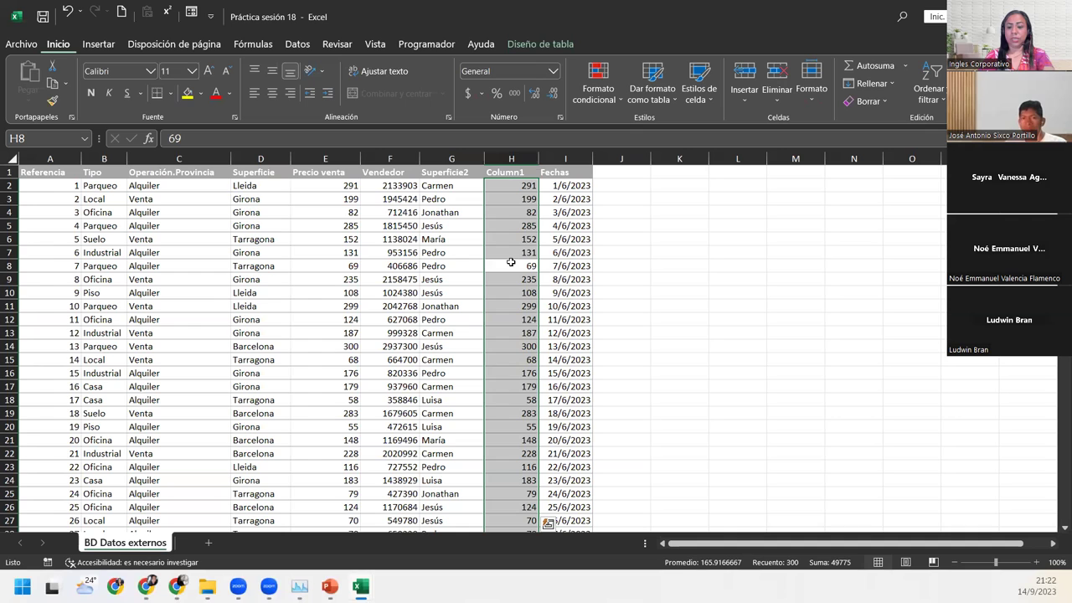
key("ctrl+minus")
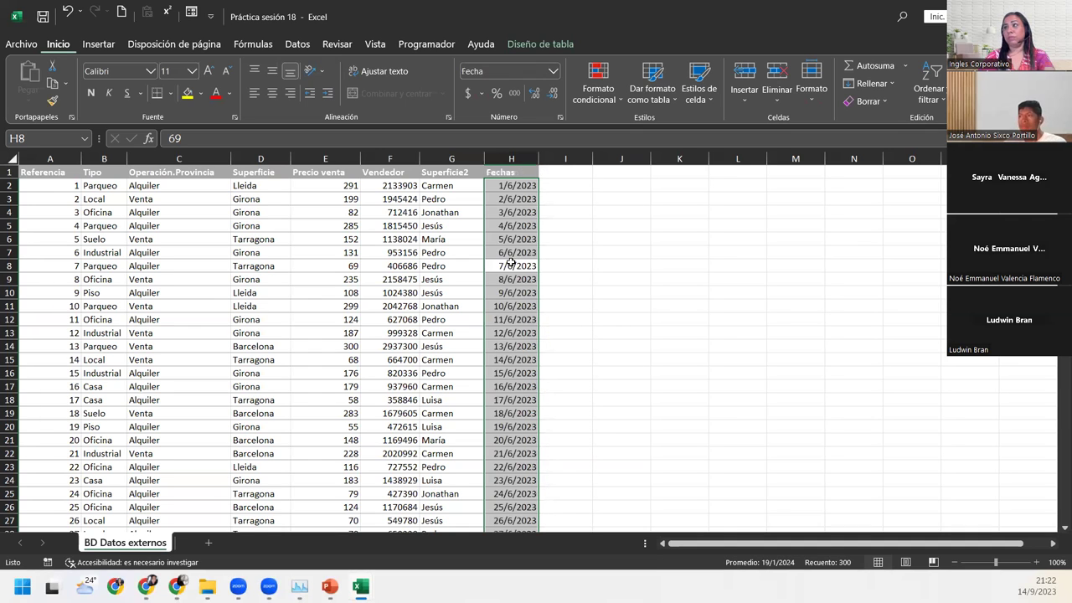
Rename the header cell to Superficie3
left_click(408, 172)
left_click(341, 173)
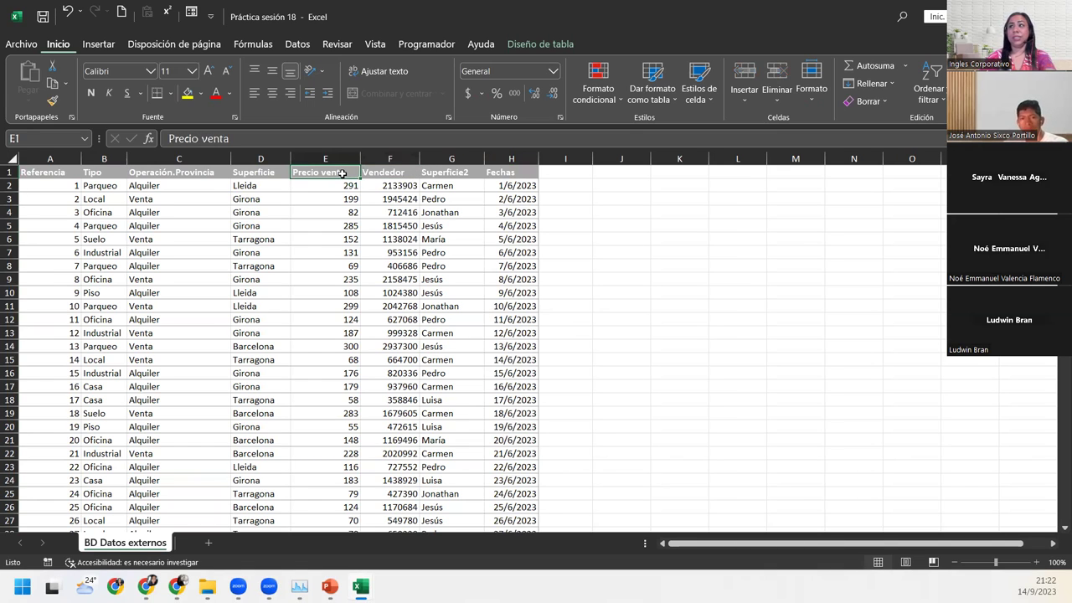
type("Suér")
key("BackSpace")
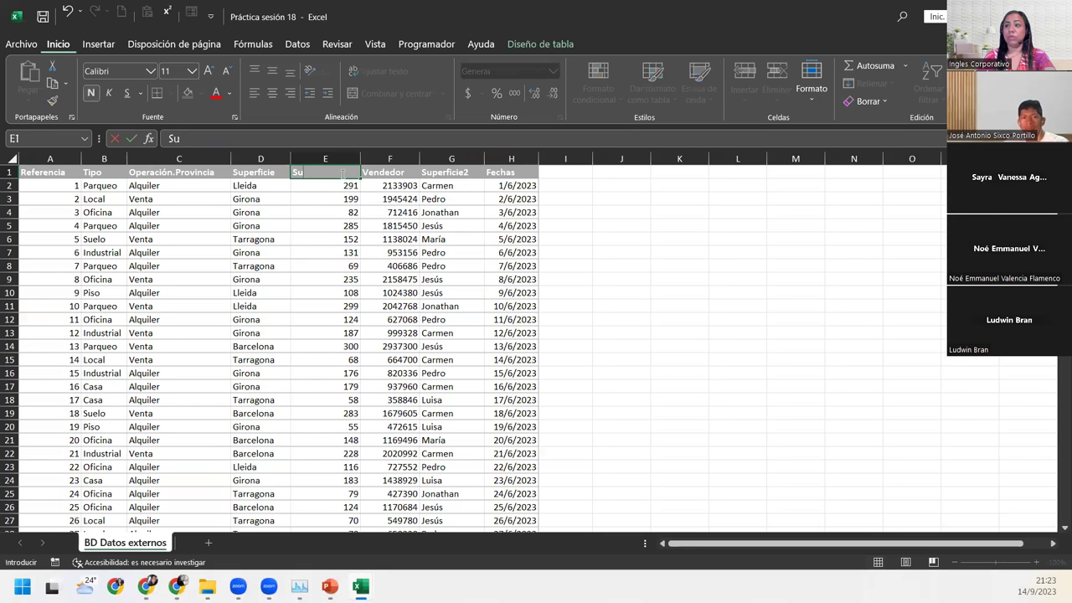
type("perficie3")
key("ctrl+Return")
key("Tab")
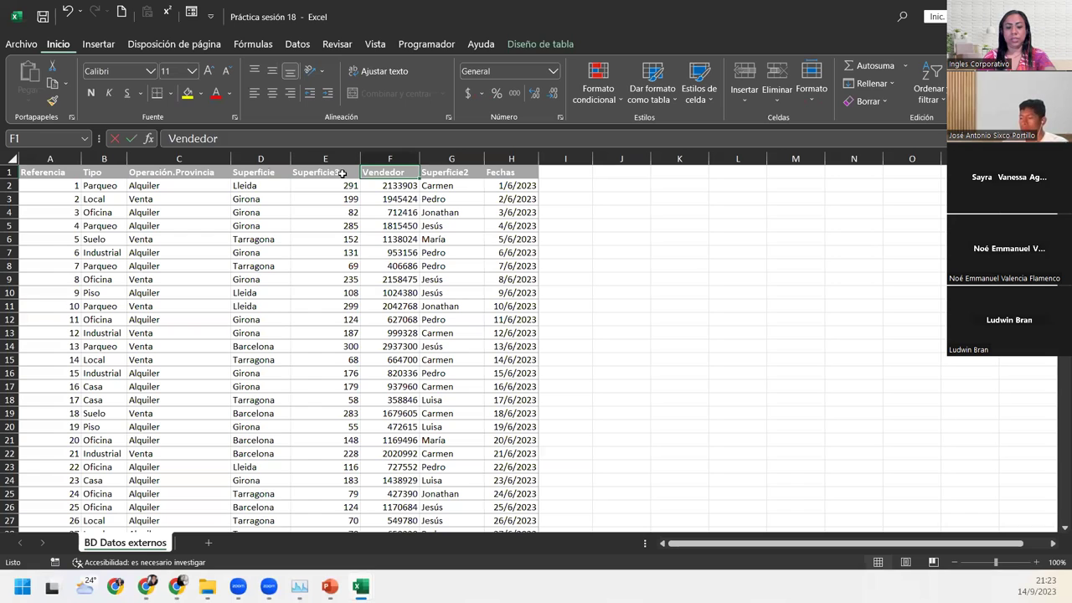
Rename headers to Precio de venta and Vendedor, then select the sale prices in column F
type("Precio de venta")
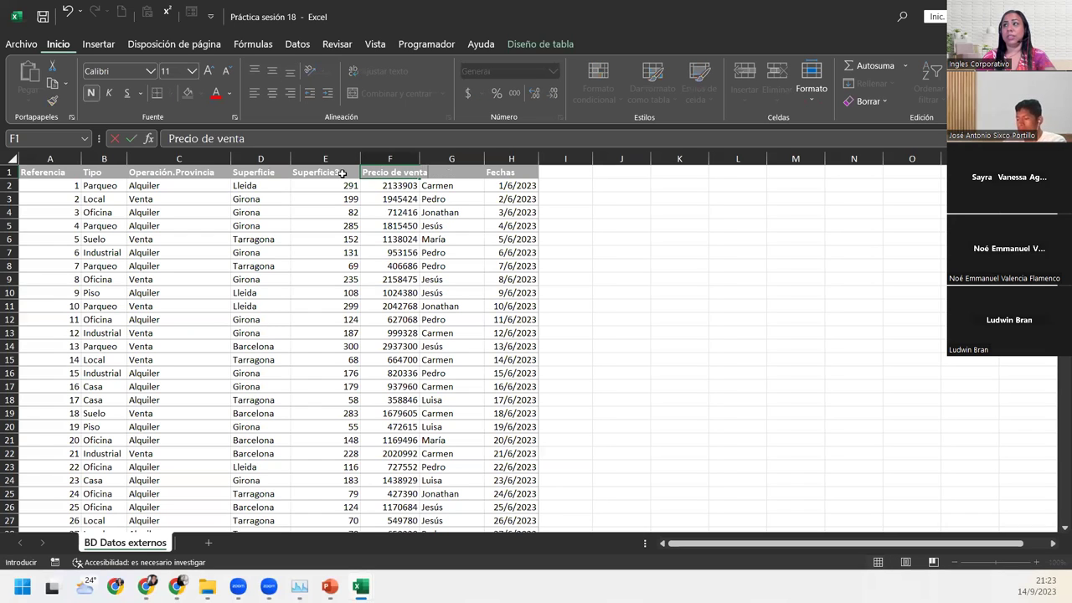
key("Tab")
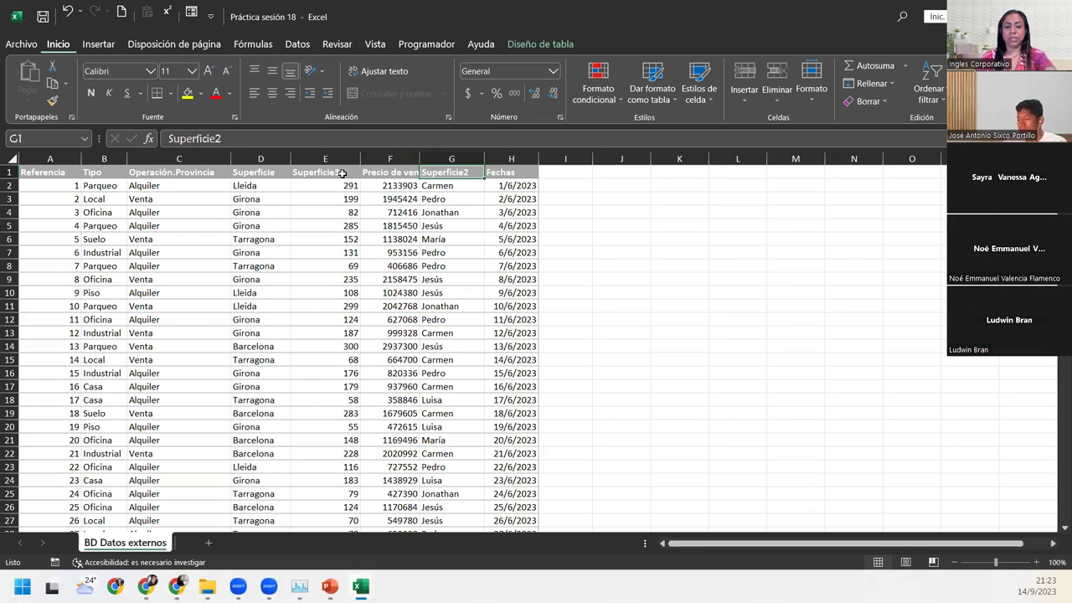
type("V3")
key("BackSpace")
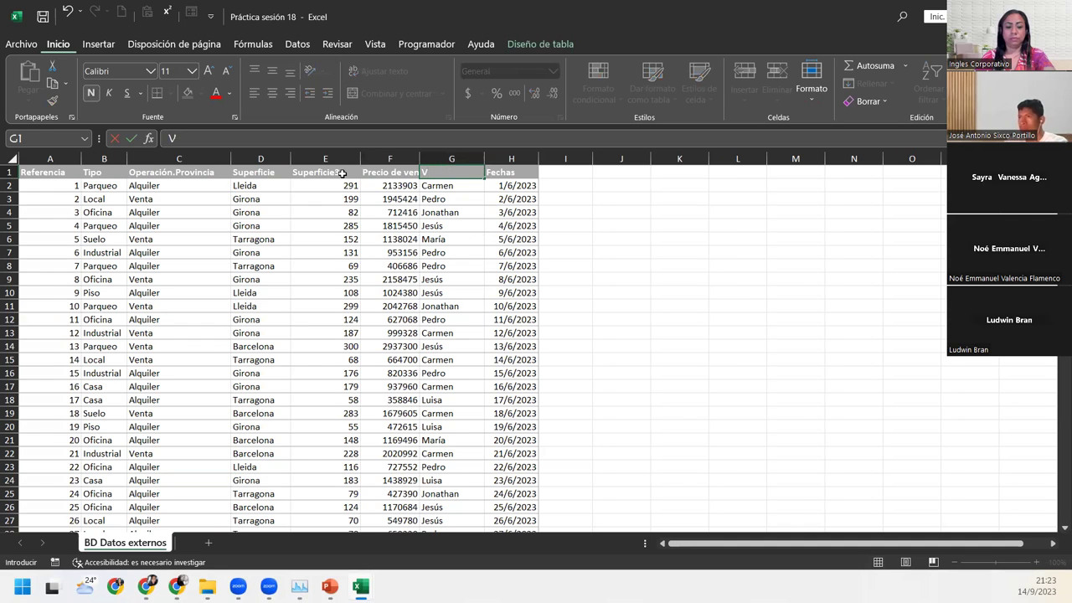
type("endedor")
key("Return")
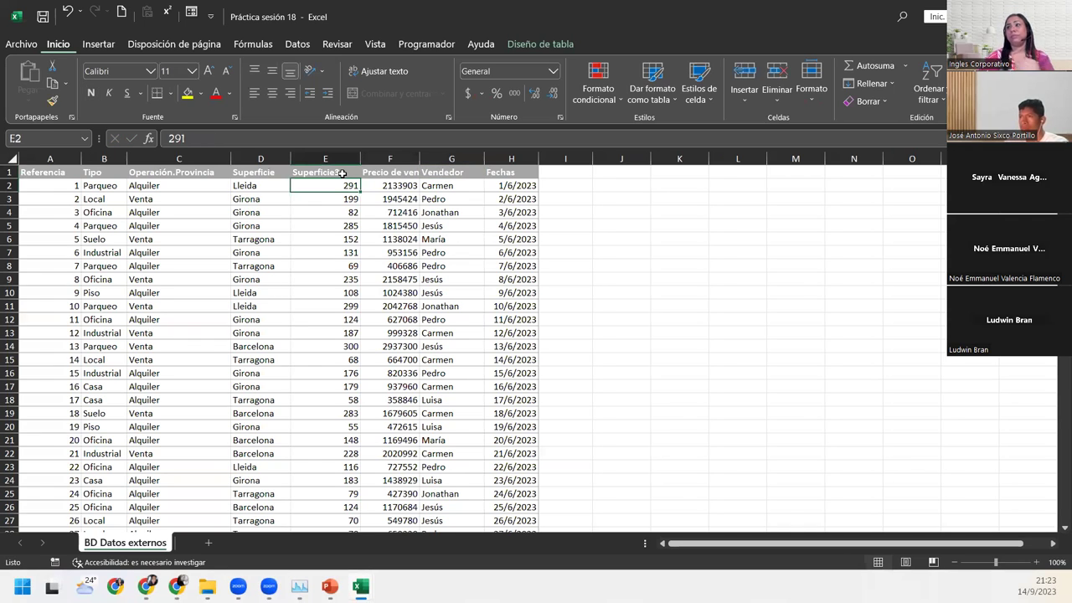
left_click(413, 186)
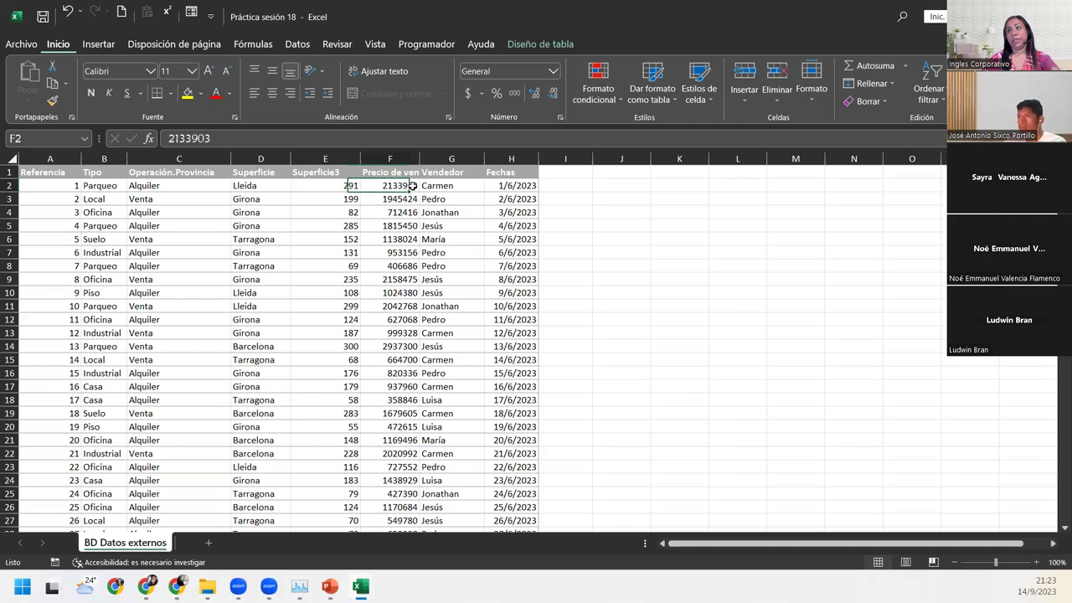
key("ctrl+shift+Down")
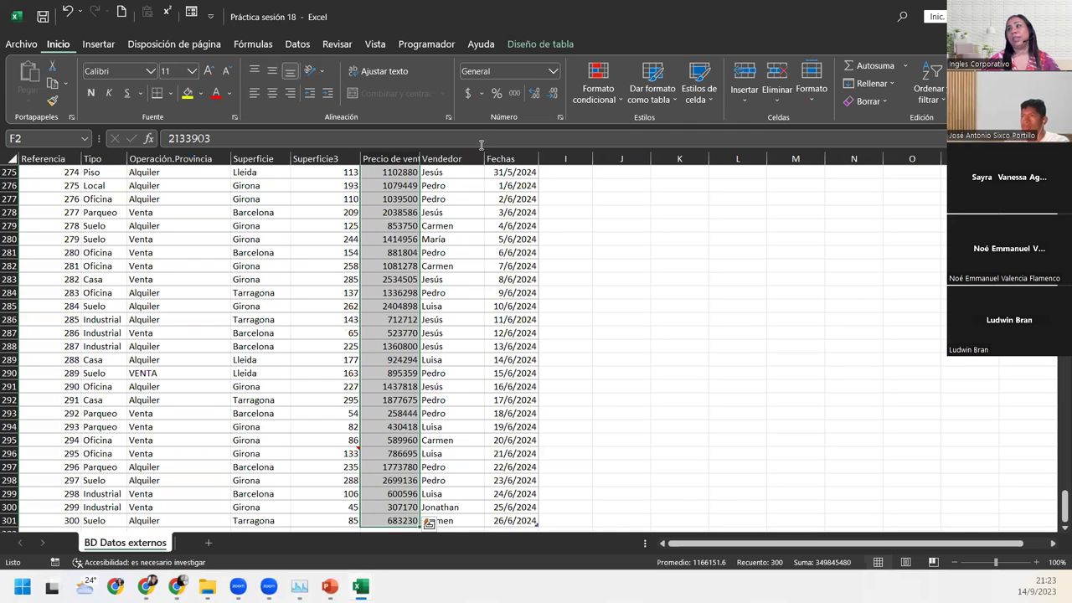
Apply Contabilidad format to the Precio de venta prices with one decimal place
left_click(553, 70)
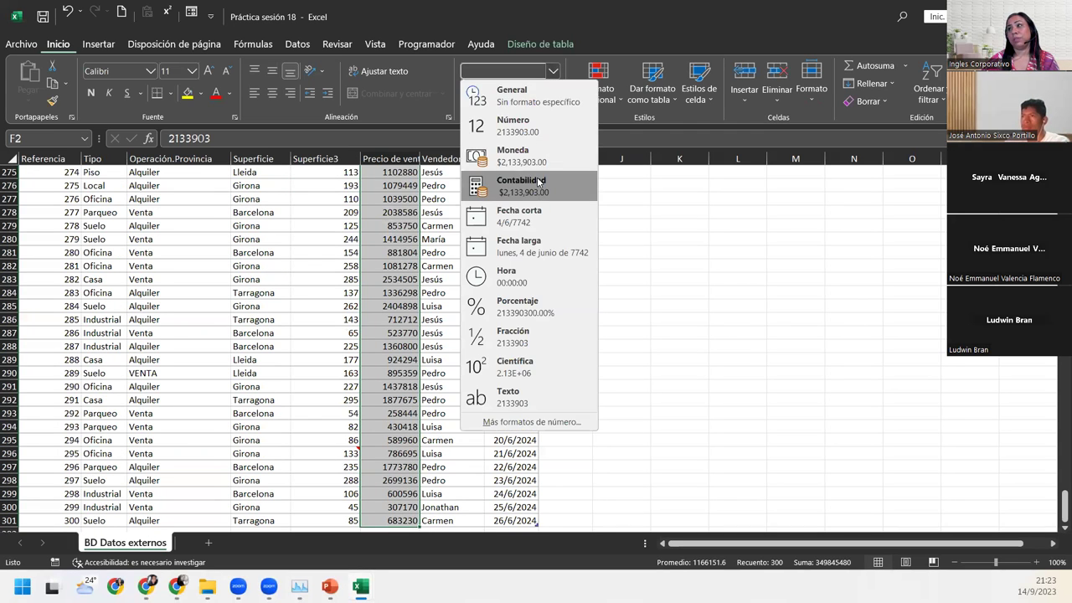
left_click(536, 177)
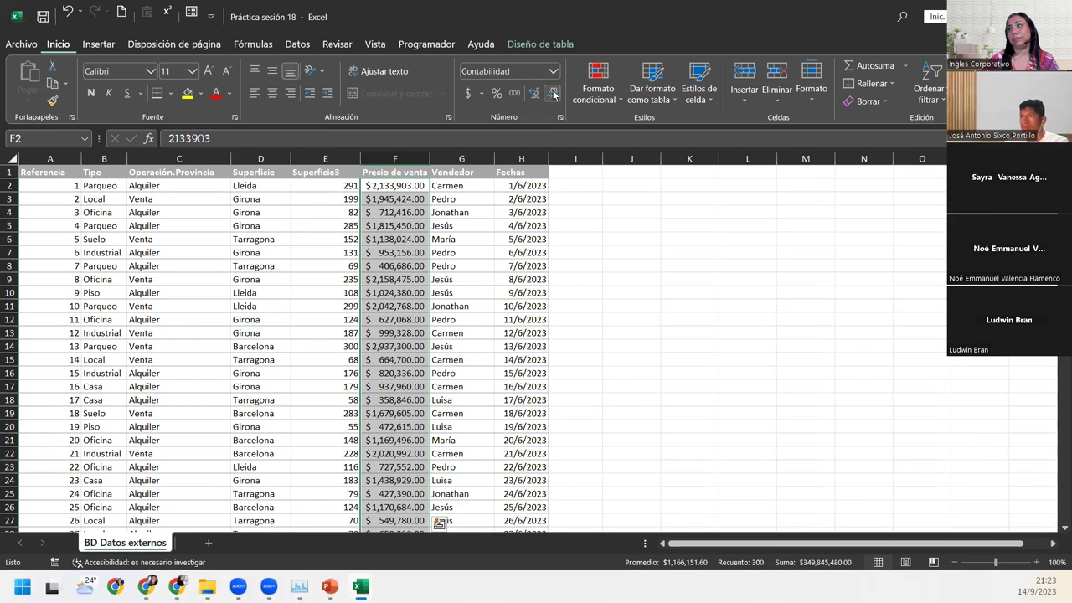
left_click(553, 93)
left_click(464, 276)
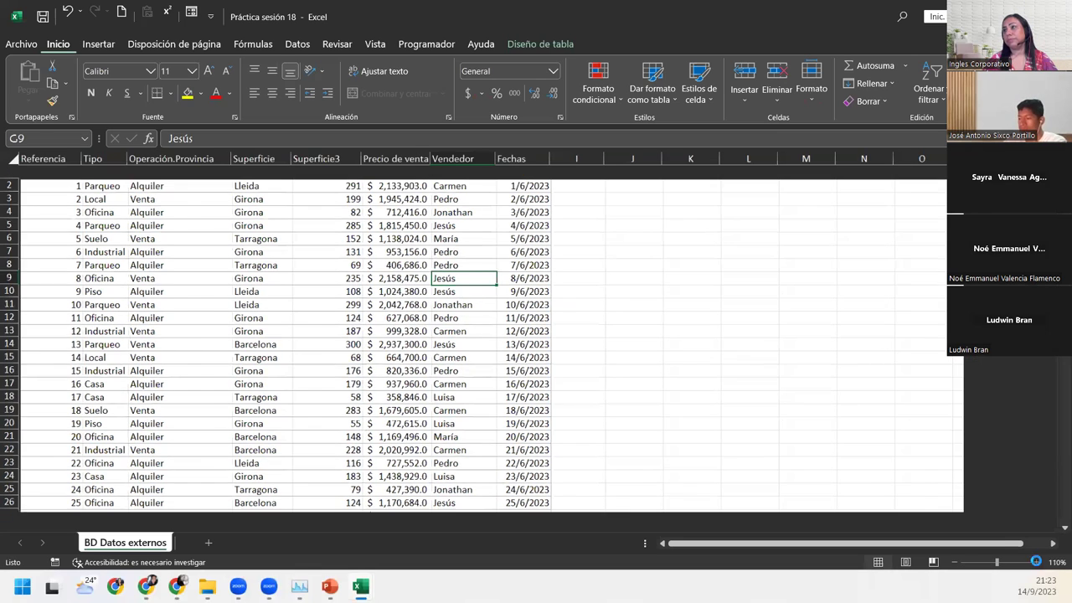
Zoom the sheet to 150% and show the Diseño de tabla tools for Tabla1
left_click(1037, 563)
left_click(1037, 563)
left_click(1037, 563)
left_click(1037, 563)
left_click(1037, 563)
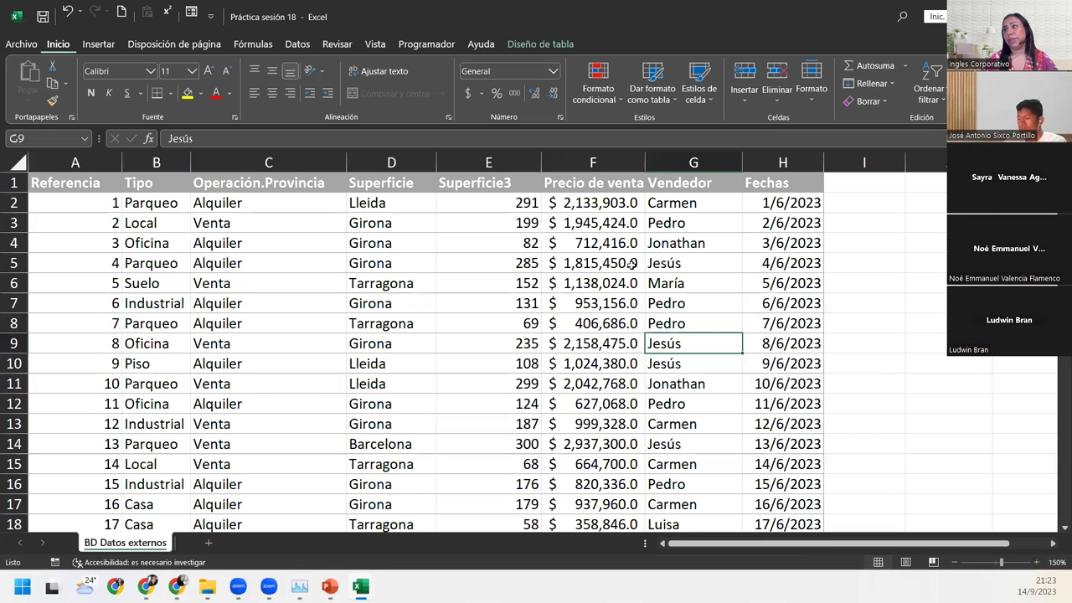
left_click(600, 184)
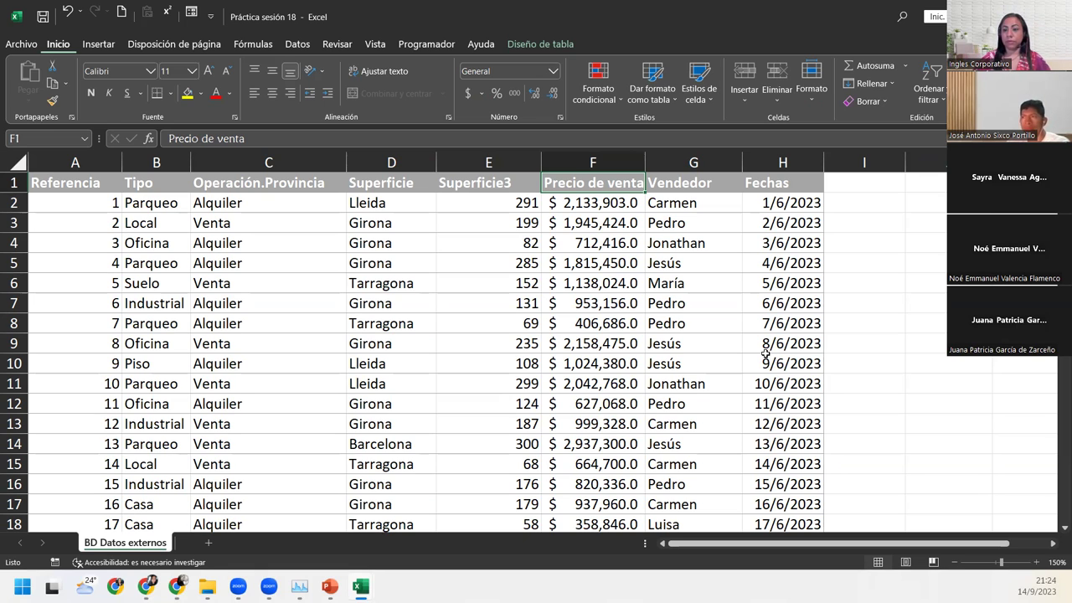
left_click(605, 211)
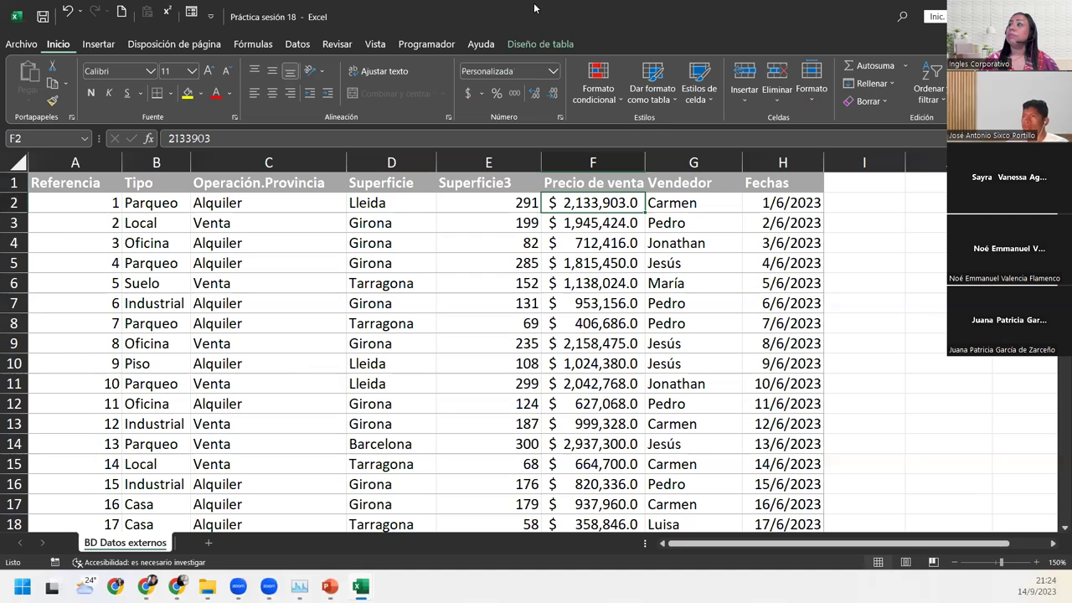
left_click(536, 47)
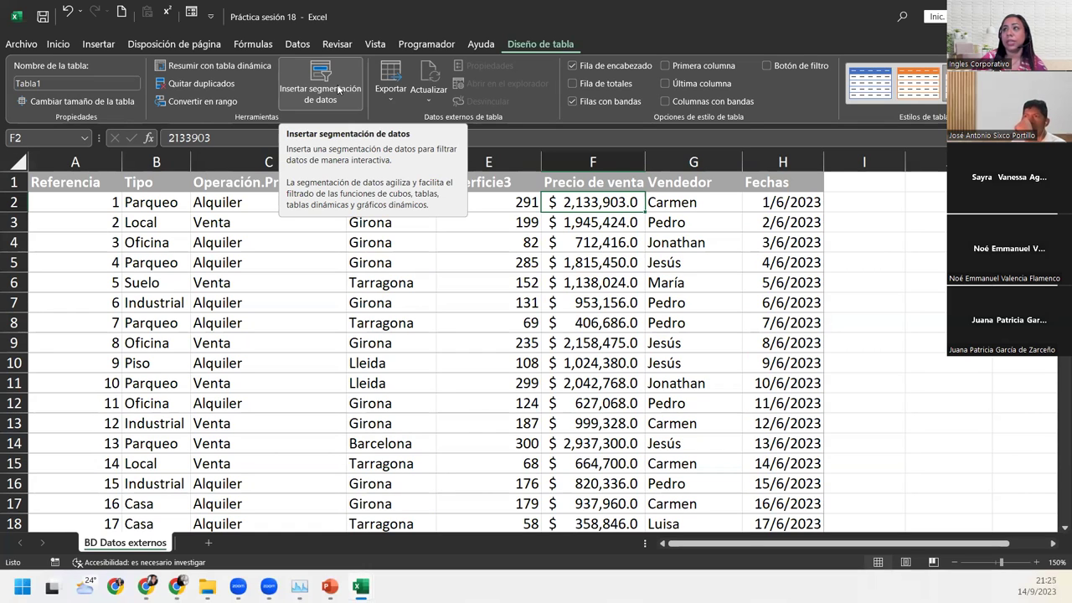
Insert slicers on Tabla1 for the Tipo and Superficie fields
left_click(338, 90)
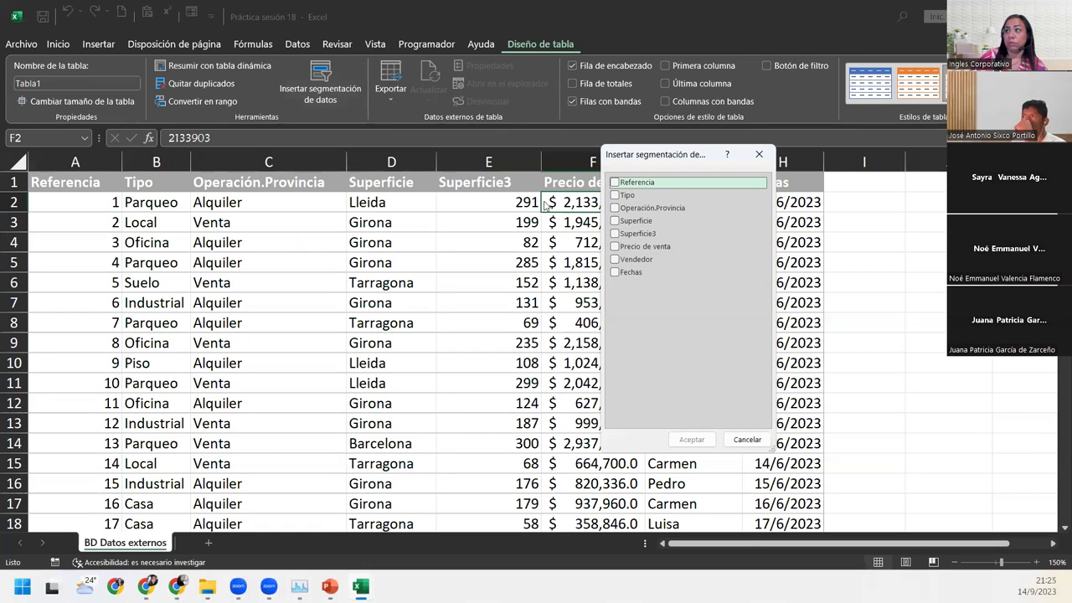
left_click(619, 196)
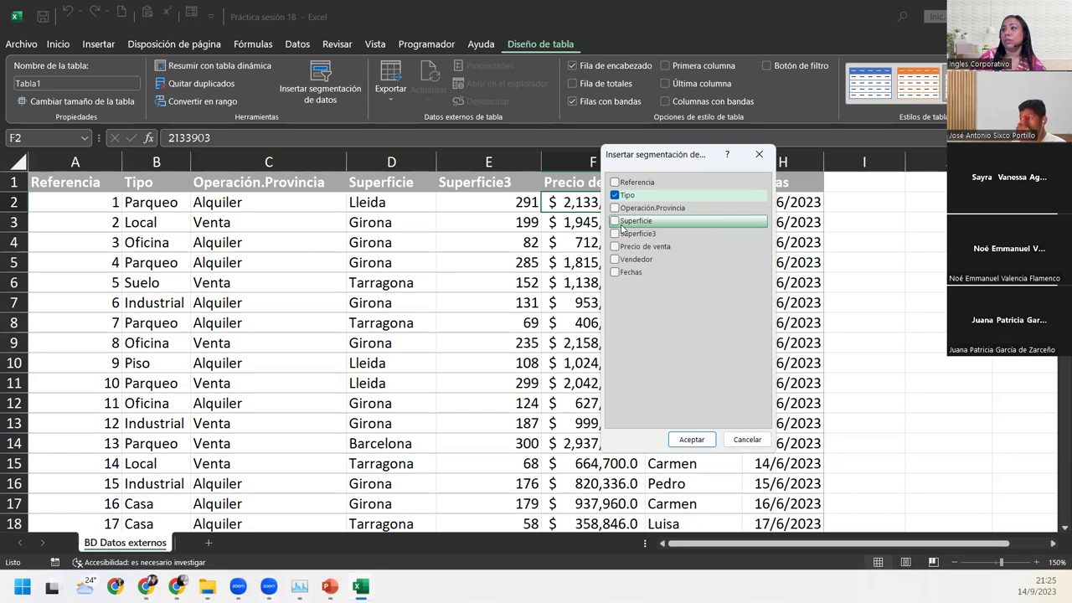
left_click(613, 222)
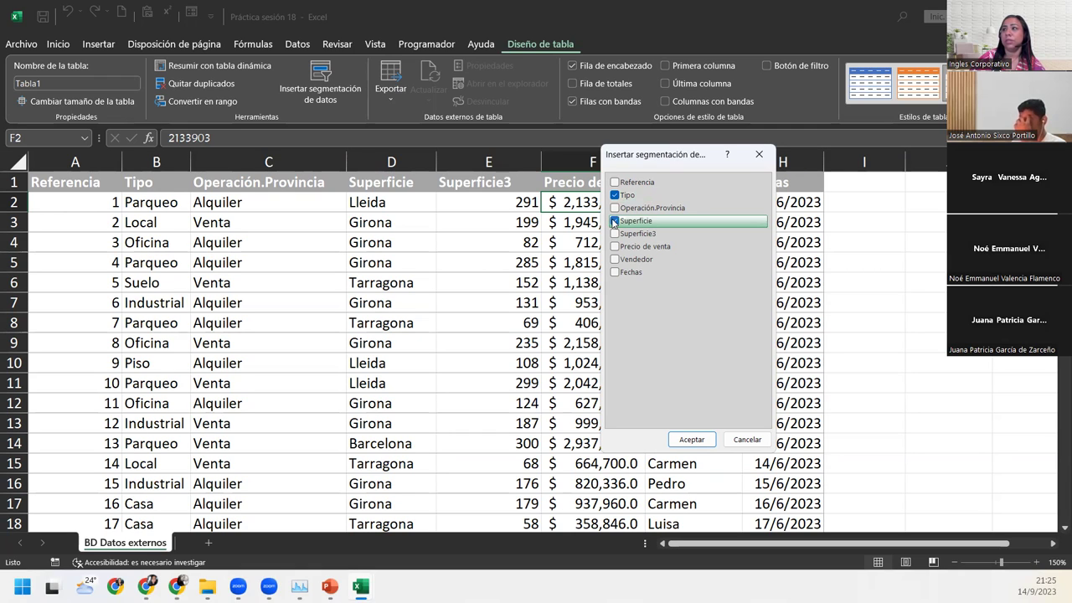
left_click(702, 442)
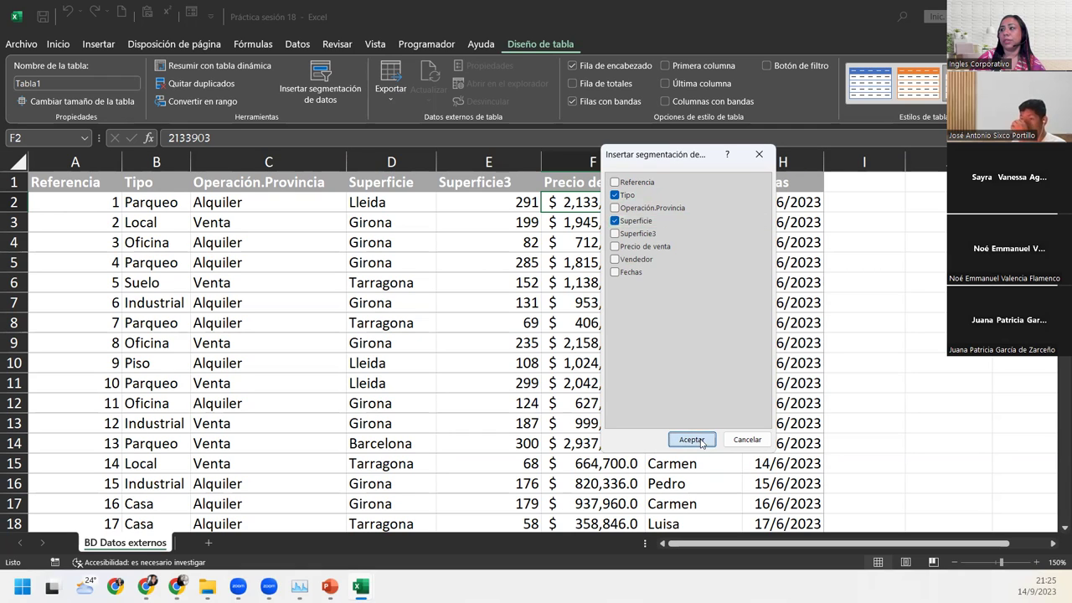
Trim C1 from Operación.Provincia to Operación and type Provincia into D1
left_click(251, 181)
double_click(251, 182)
left_click_drag(262, 183, 320, 190)
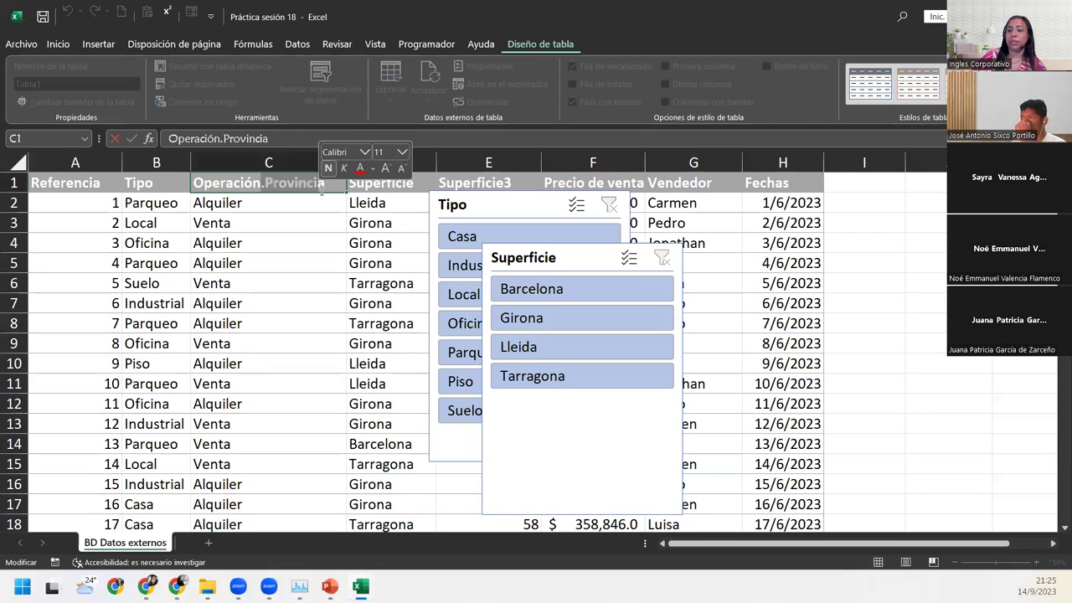
key("BackSpace")
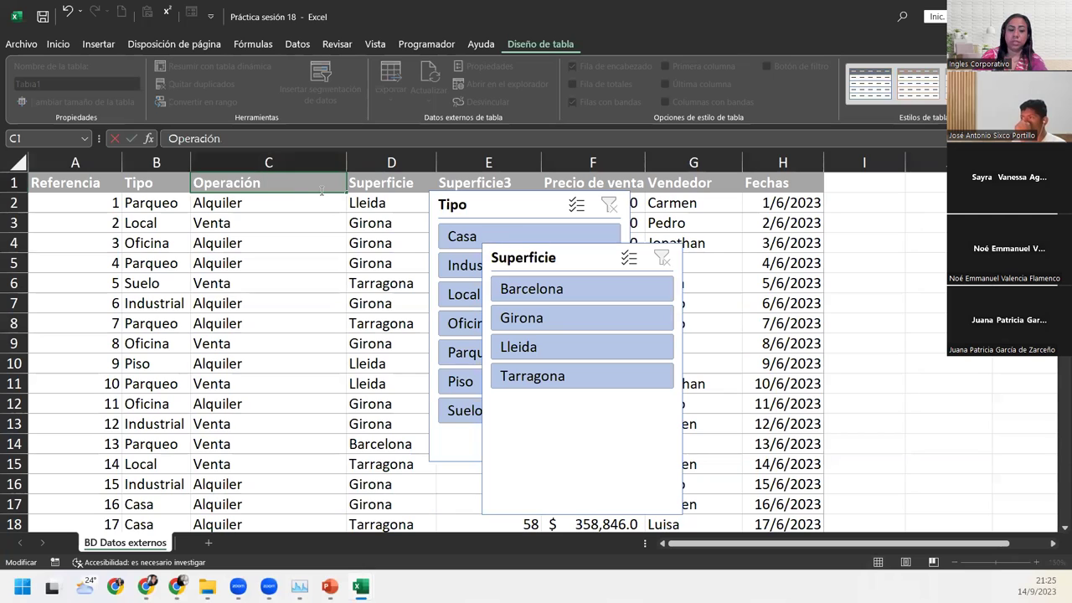
key("Tab")
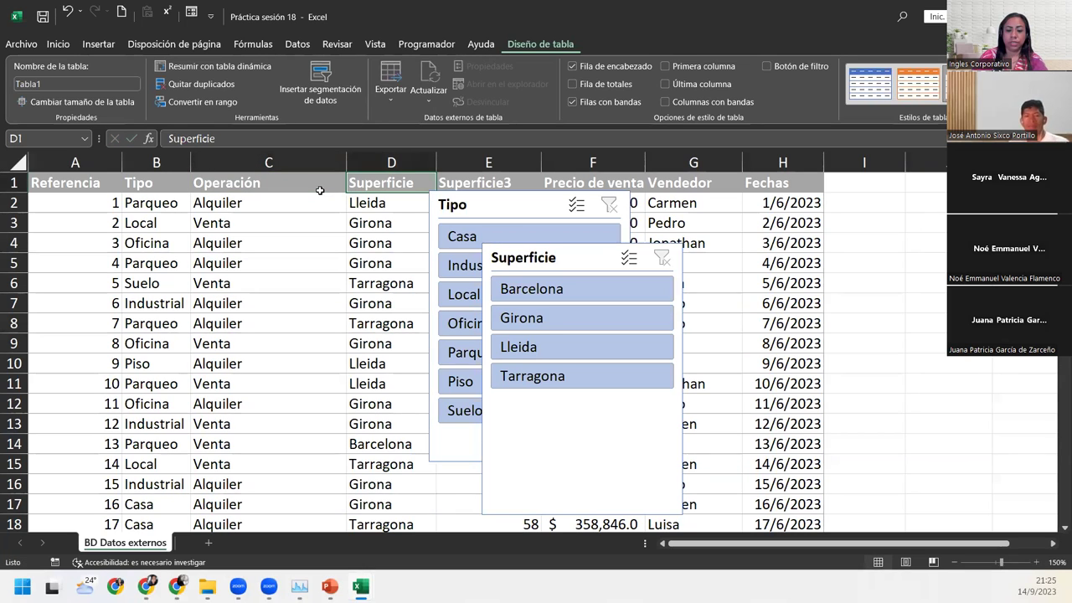
type("Provincia")
left_click(321, 193)
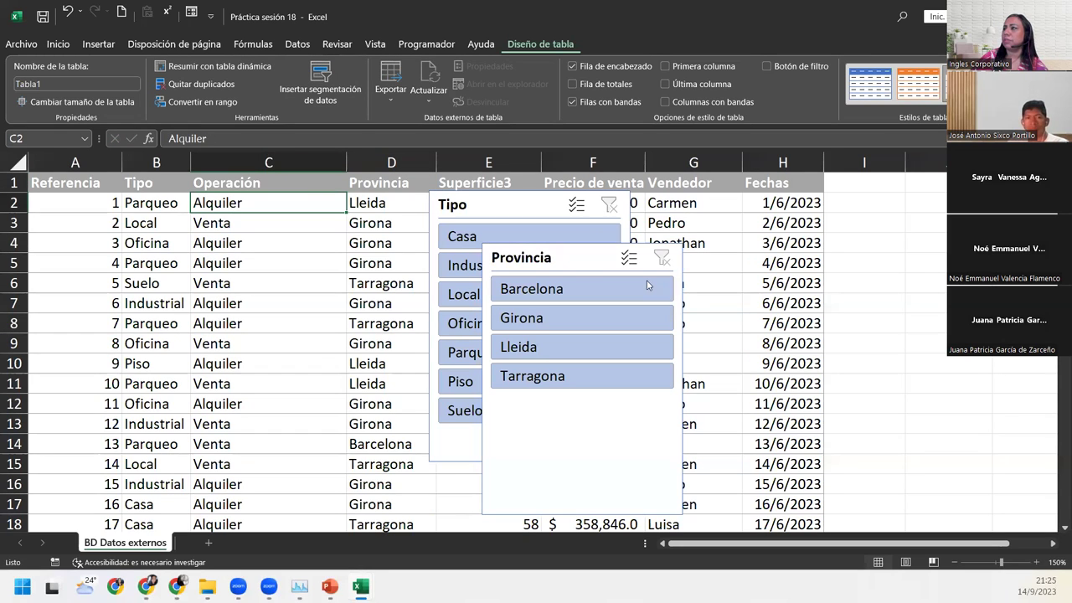
Zoom the sheet out and arrange the Tipo and Provincia slicers side by side across columns I–M
left_click(955, 562)
left_click(955, 563)
left_click(955, 562)
left_click(955, 562)
left_click(955, 562)
mouse_move(441, 220)
left_mouse_down()
mouse_move(658, 287)
mouse_move(680, 320)
left_mouse_up()
mouse_move(347, 182)
left_mouse_down()
mouse_move(711, 176)
mouse_move(616, 173)
left_mouse_up()
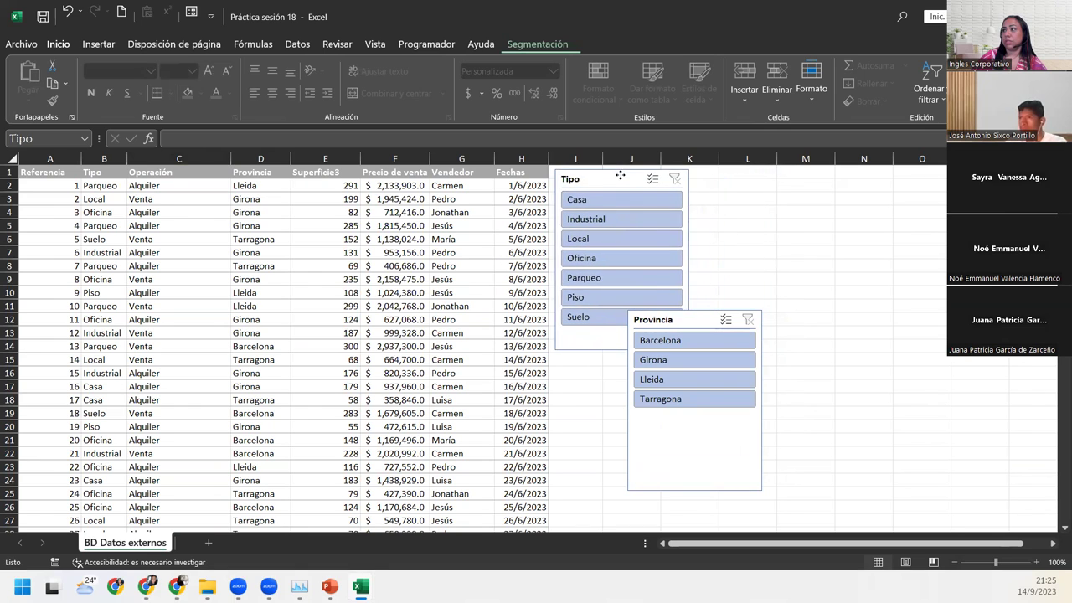
left_click_drag(691, 328, 757, 187)
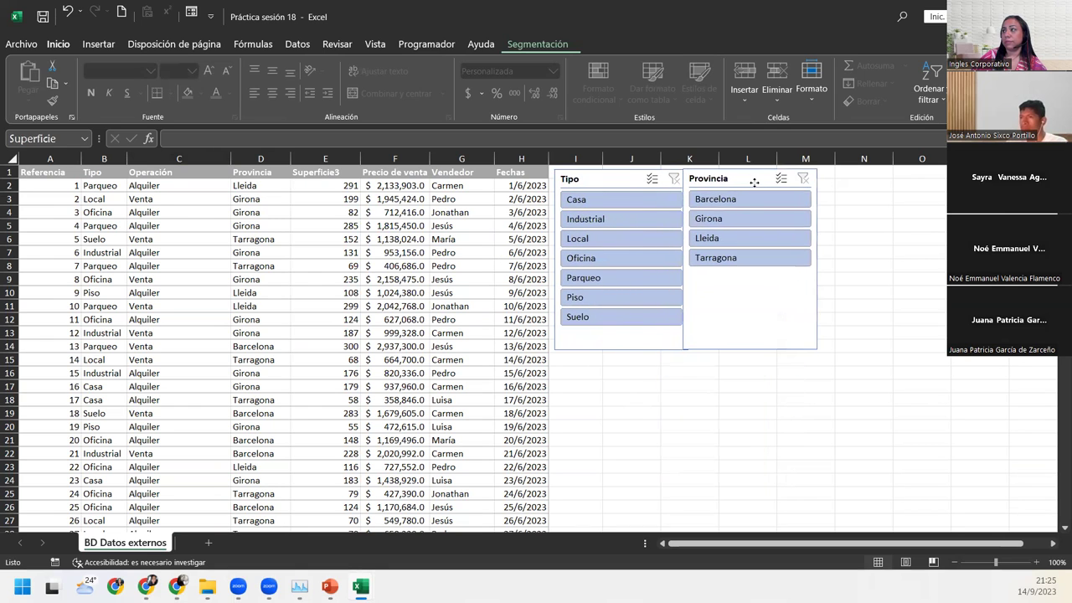
Edit cell E1 to drop the trailing 3 so the header reads 'Superficie'
left_click(352, 173)
double_click(353, 173)
key("BackSpace")
key("Return")
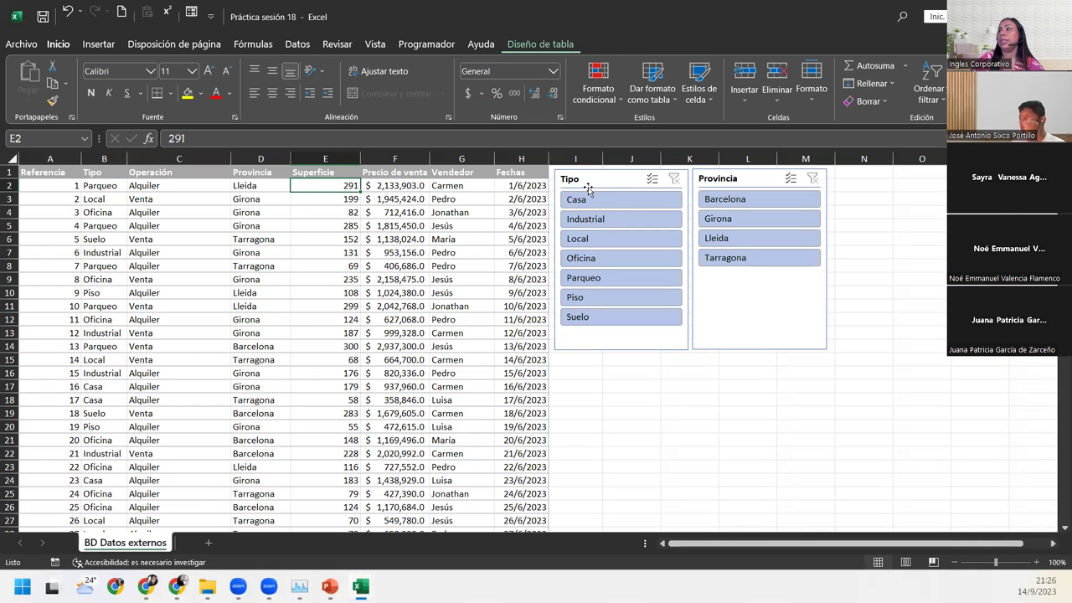
Filter to Barcelona and try the Casa, Industrial, Oficina, Piso, Suelo and Local types in turn
left_click(733, 198)
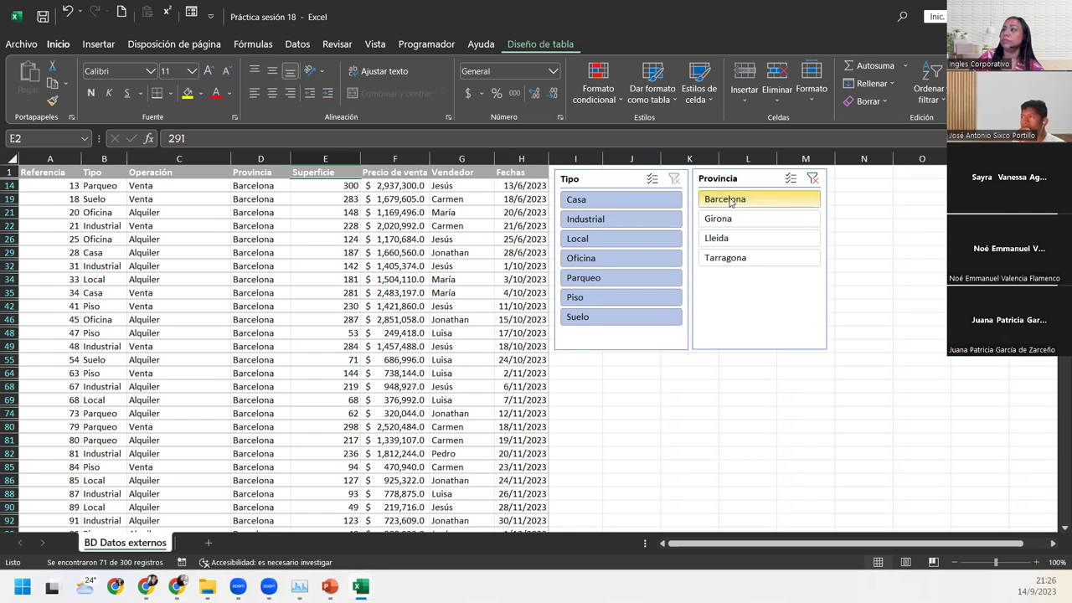
left_click(620, 200)
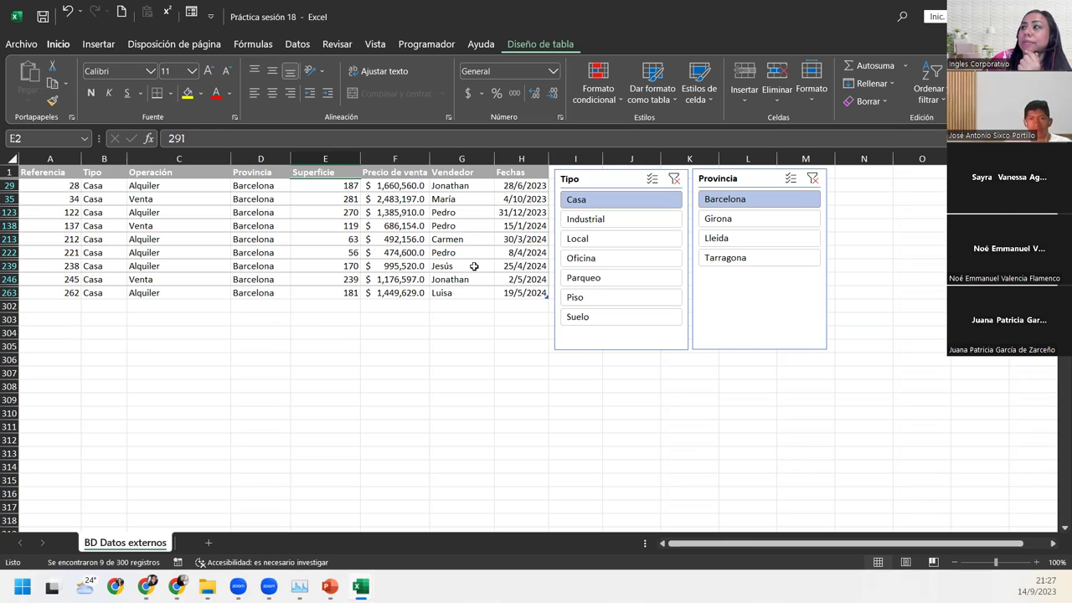
left_click(607, 220)
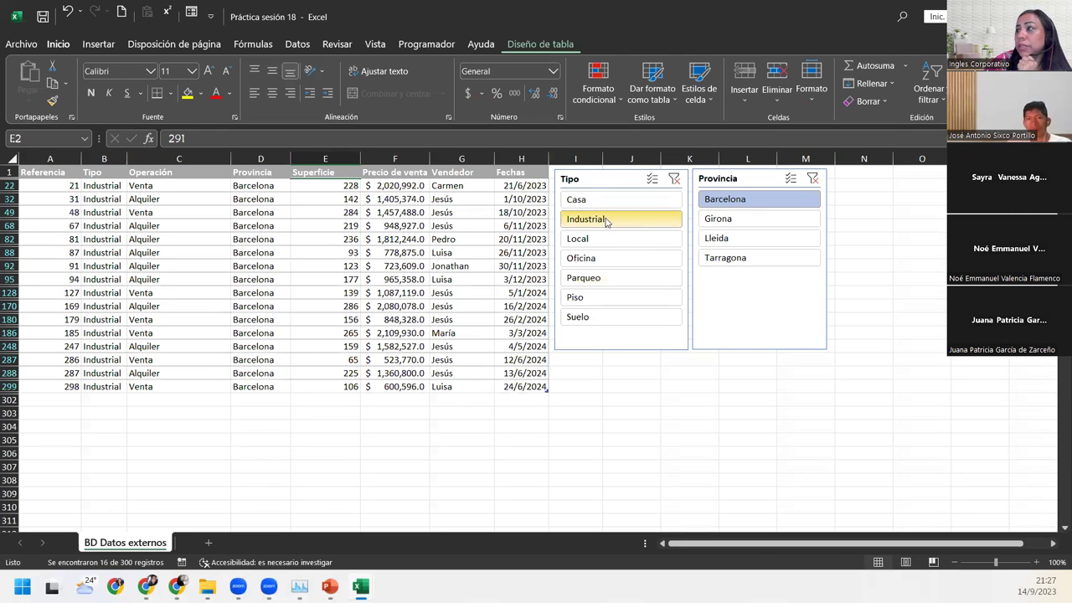
left_click(596, 260)
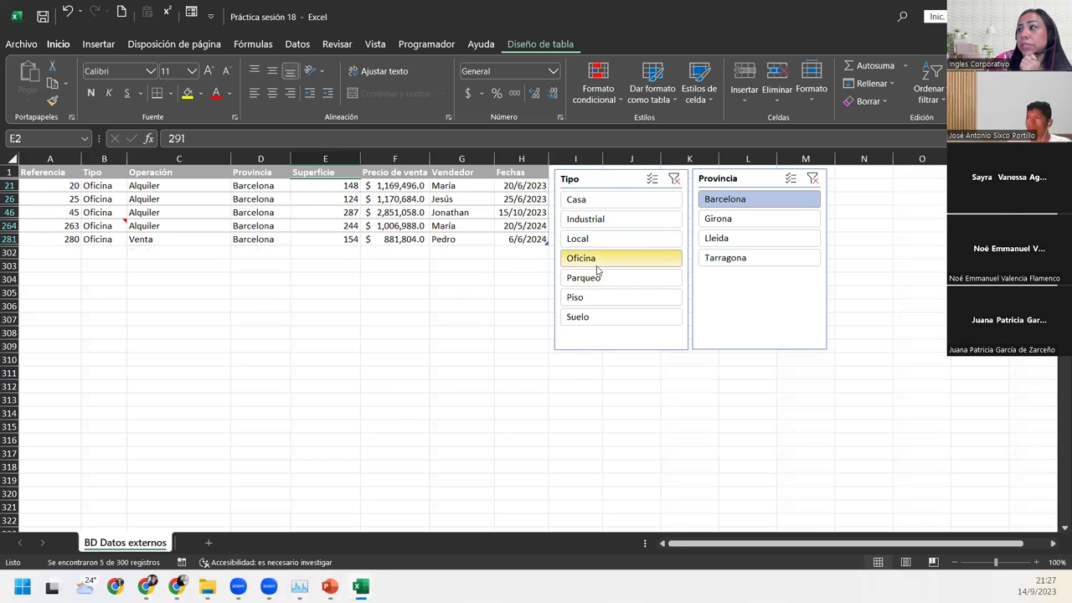
left_click(598, 299)
left_click(596, 316)
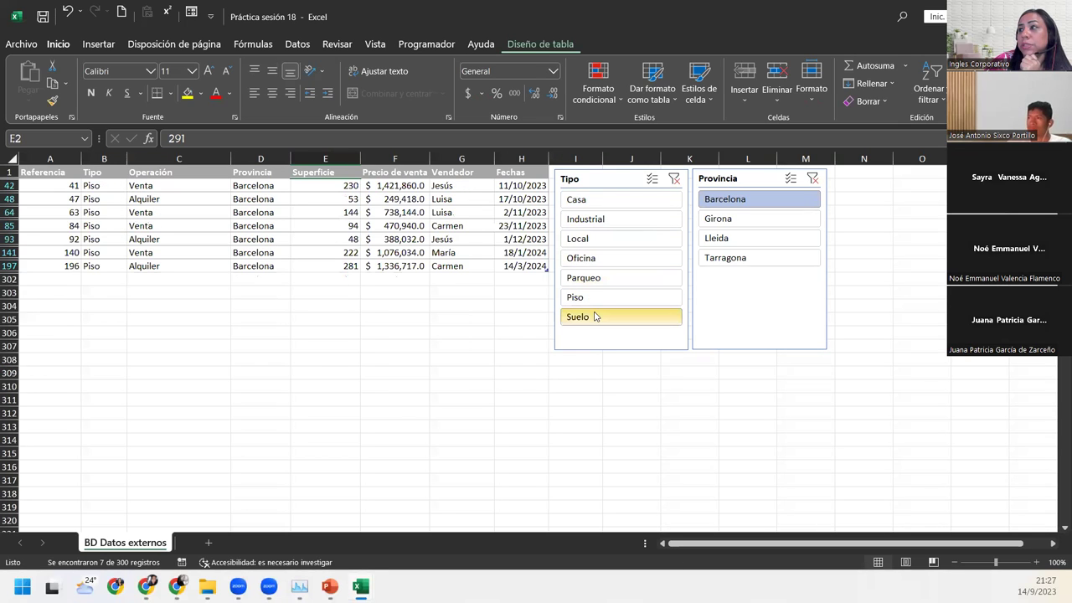
left_click(598, 239)
left_click(598, 220)
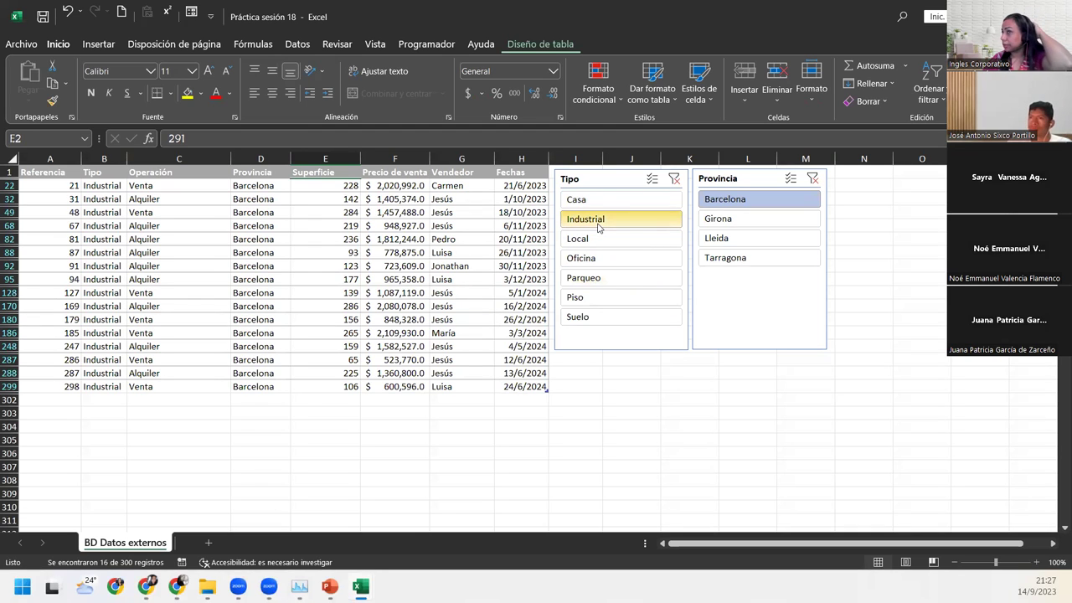
Switch the province to Girona, then clear both the Tipo and Provincia slicer filters
left_click(737, 220)
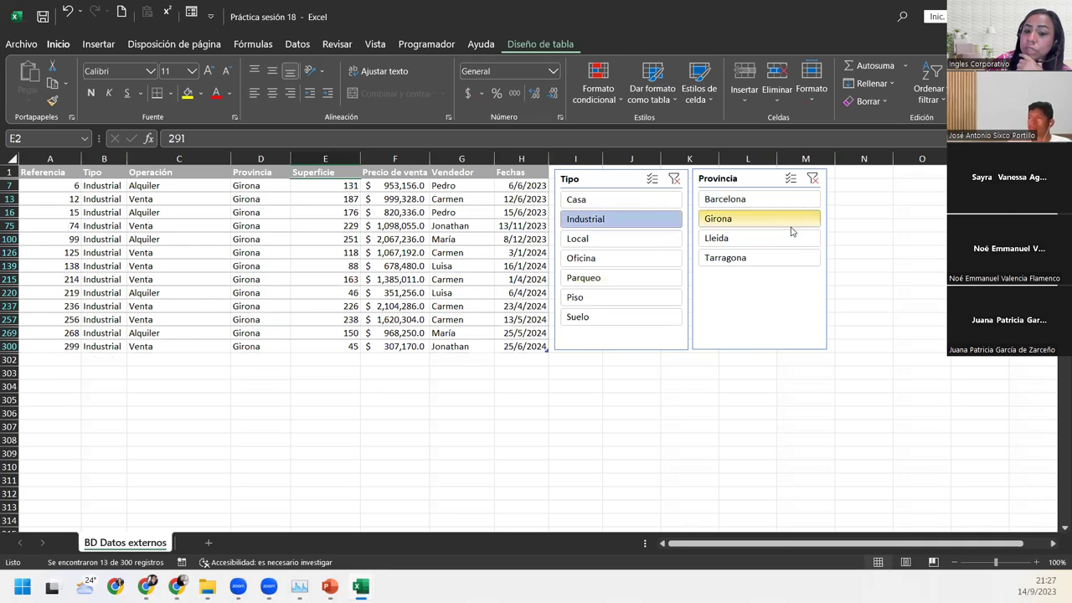
left_click(673, 181)
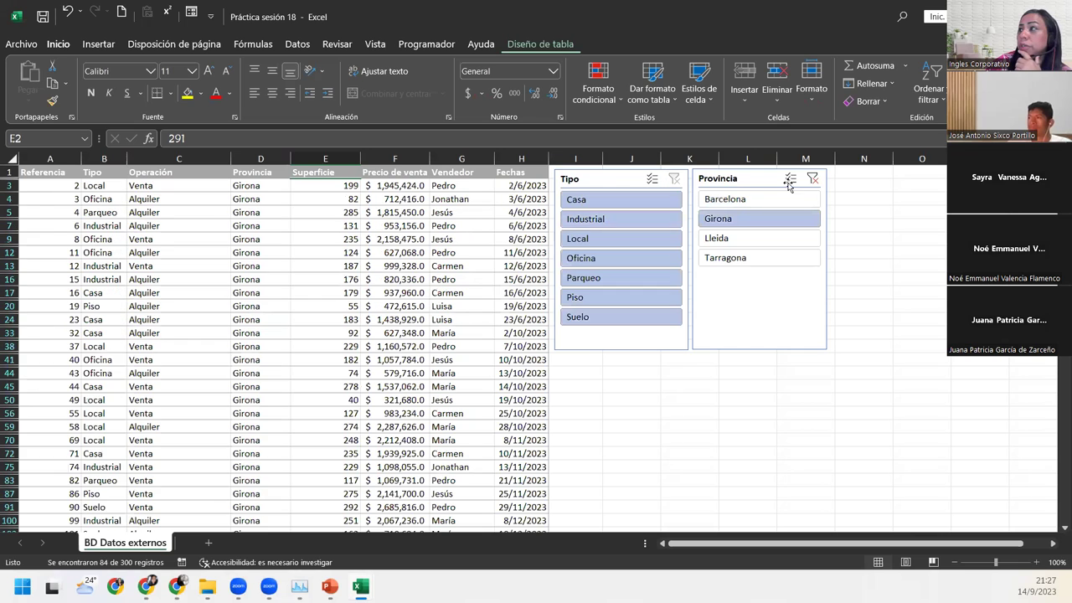
left_click(812, 181)
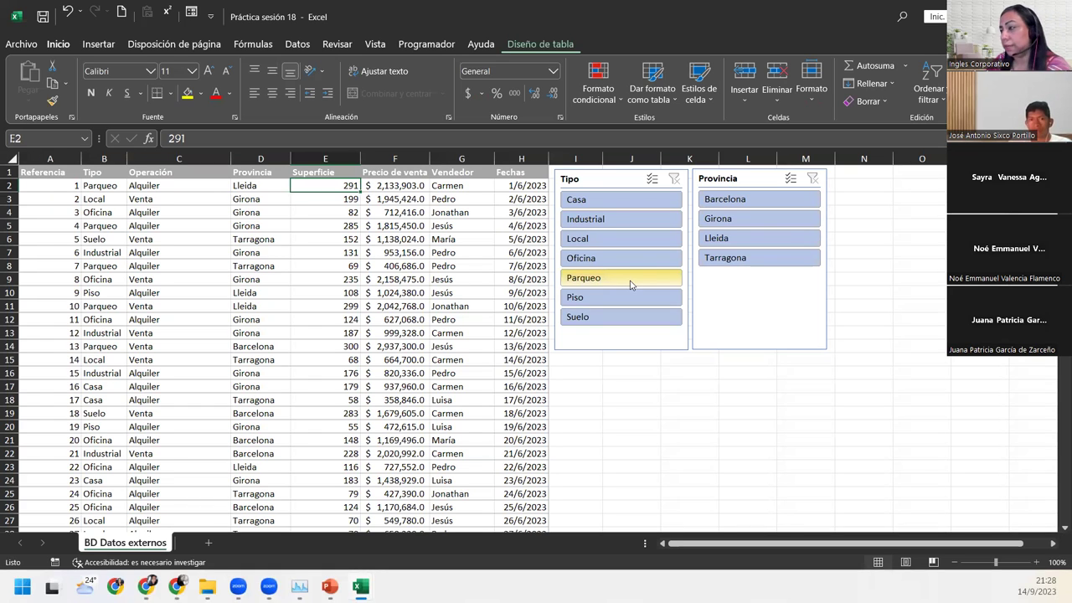
Enable Multi-Select in the Tipo slicer and select Casa, Local and Oficina
left_click(651, 180)
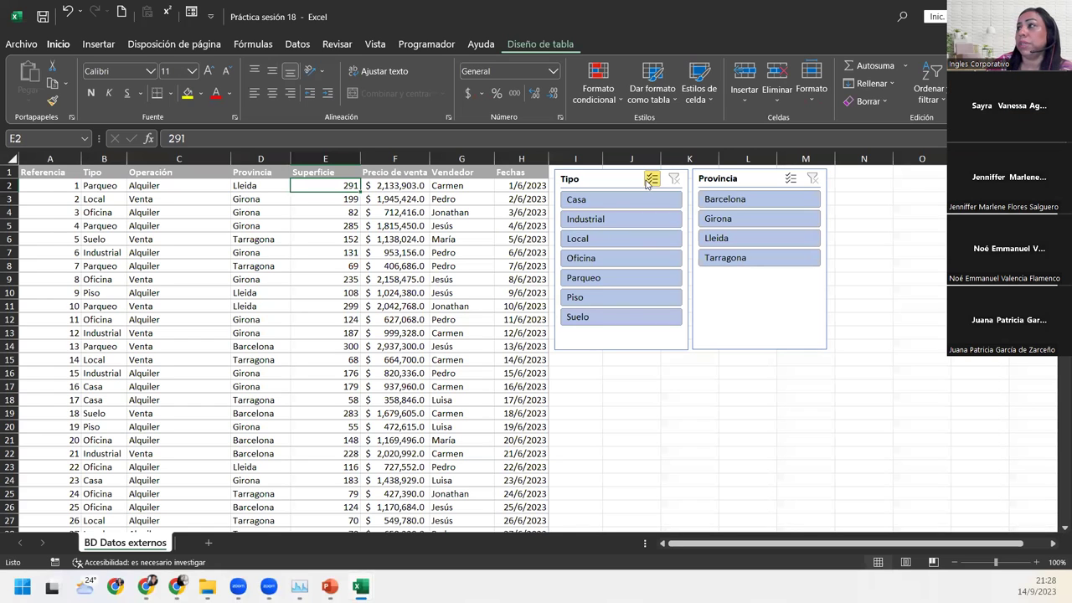
left_click(648, 200)
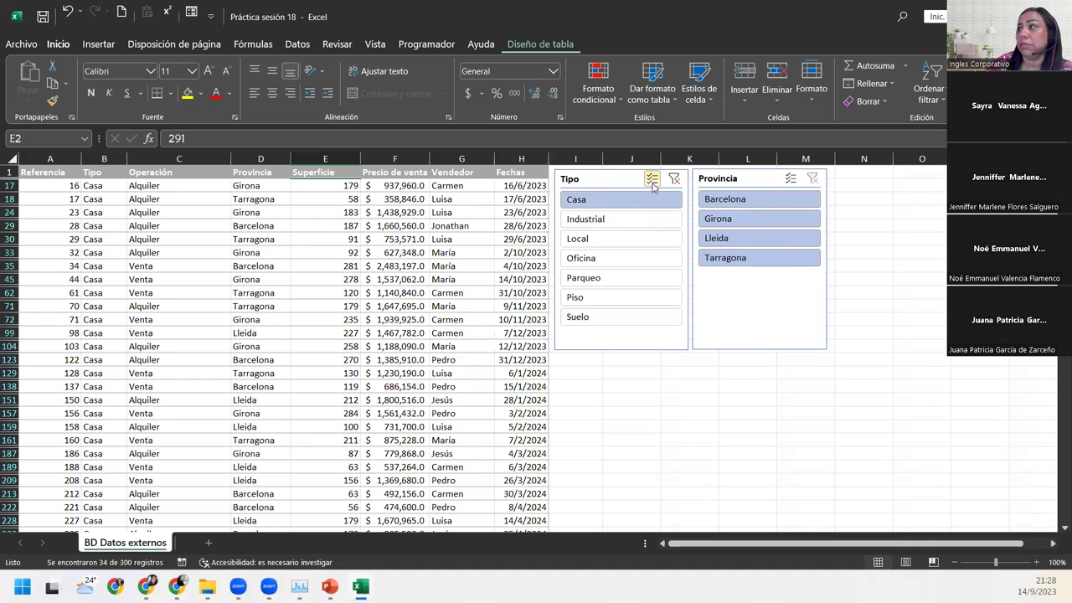
left_click(653, 181)
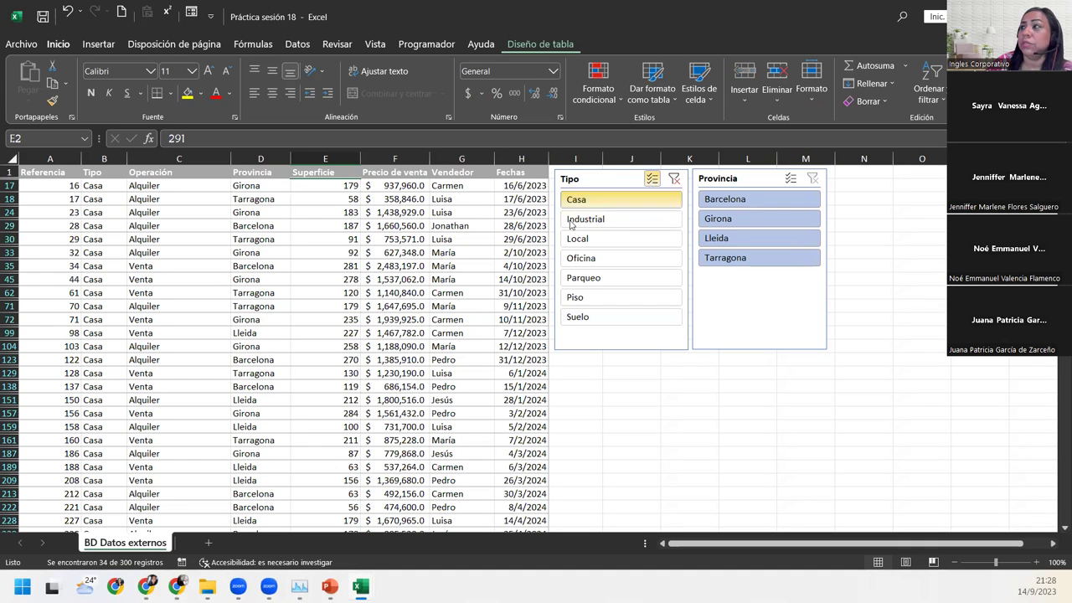
left_click(591, 240)
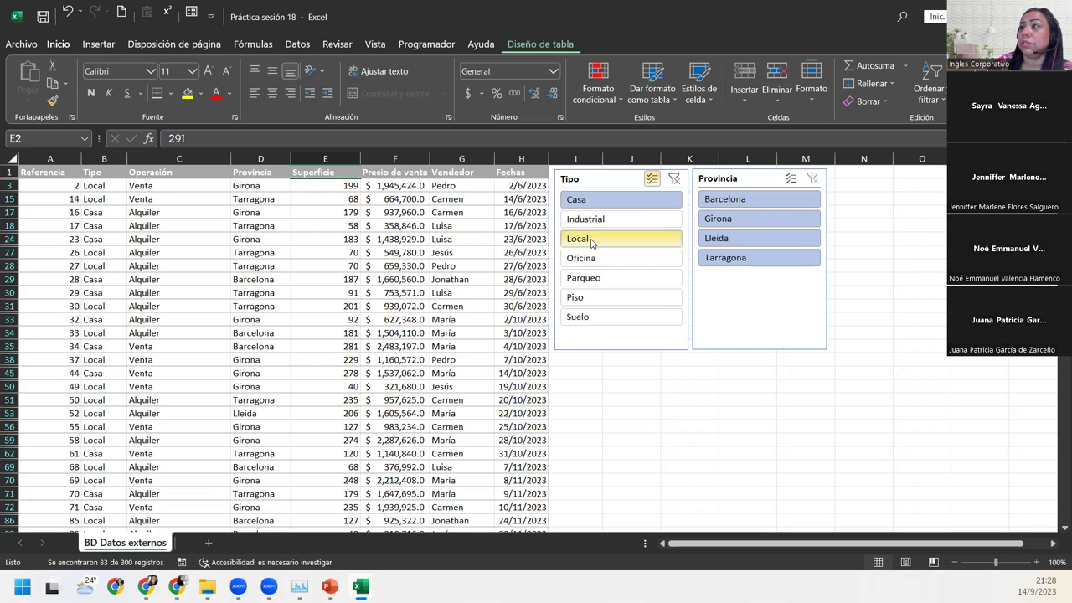
left_click(586, 258)
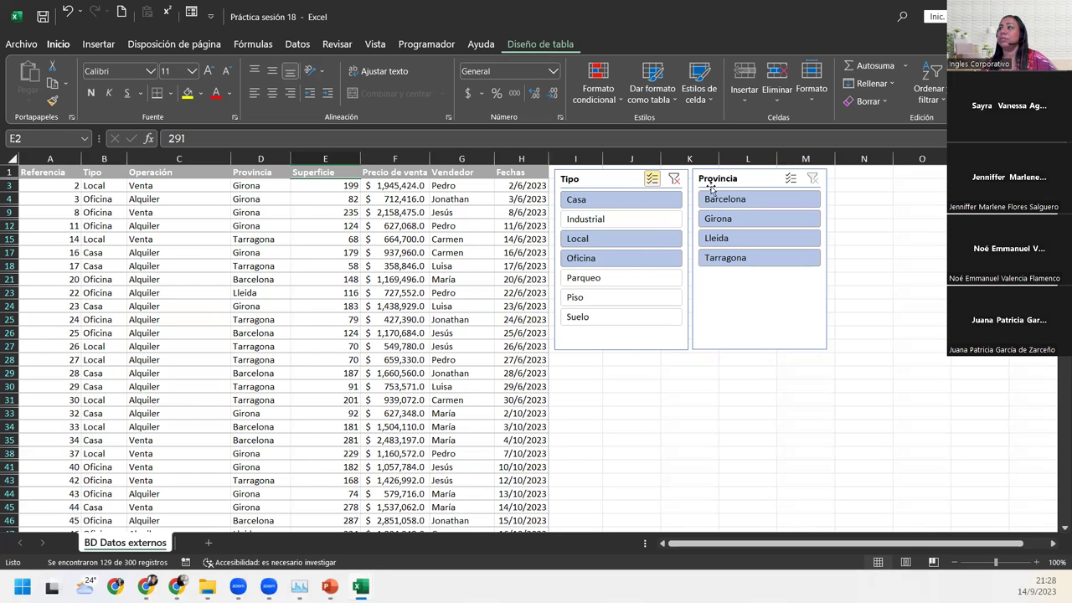
Try Barcelona, Girona and Lleida in the Provincia slicer, ending on Lleida with 24 records shown
left_click(752, 199)
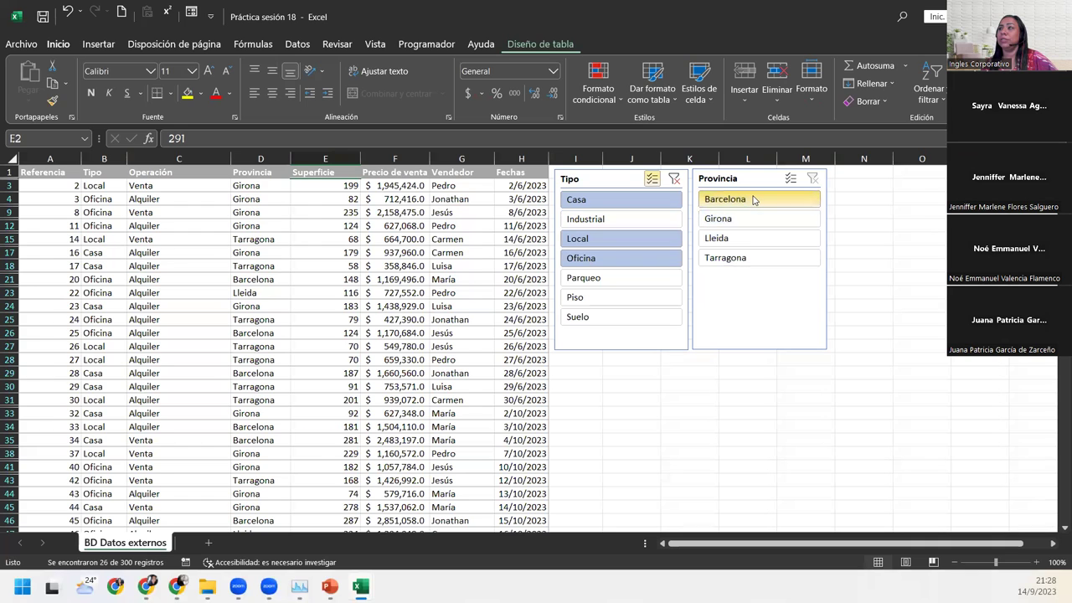
left_click(744, 218)
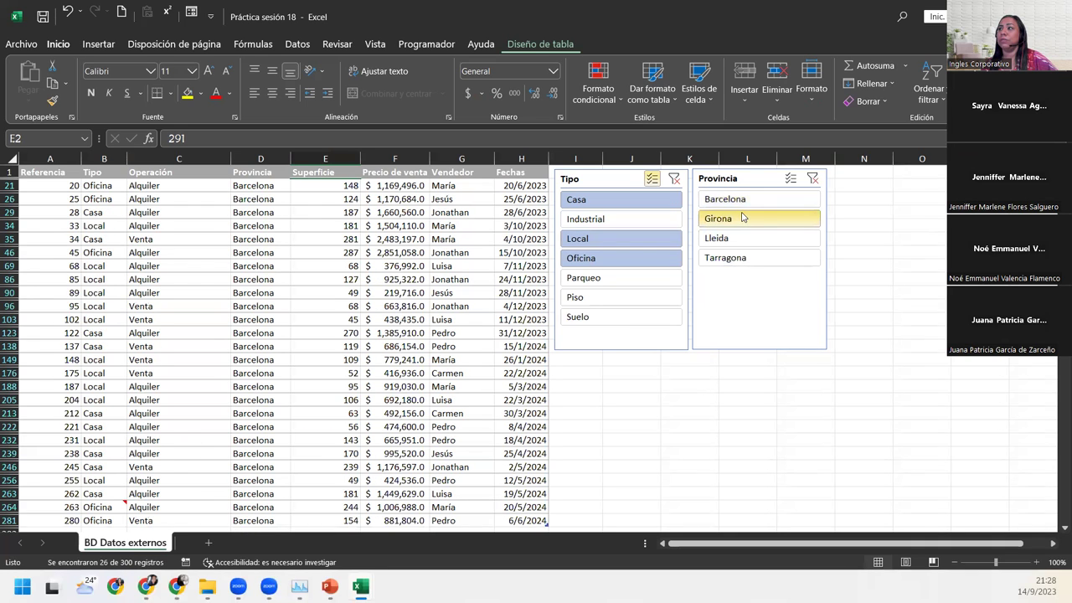
left_click(734, 241)
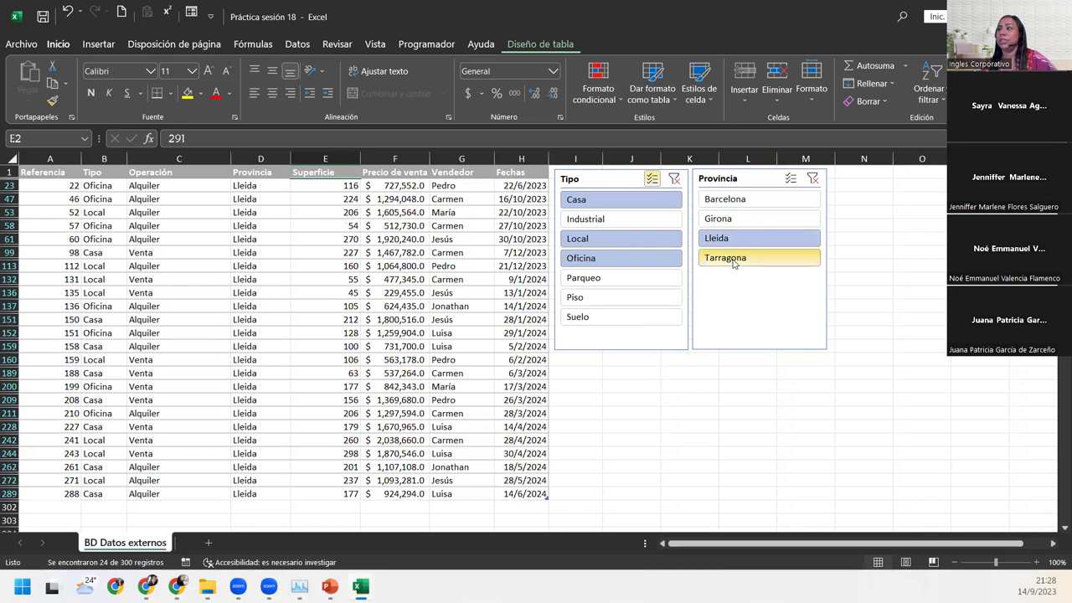
left_click(734, 261)
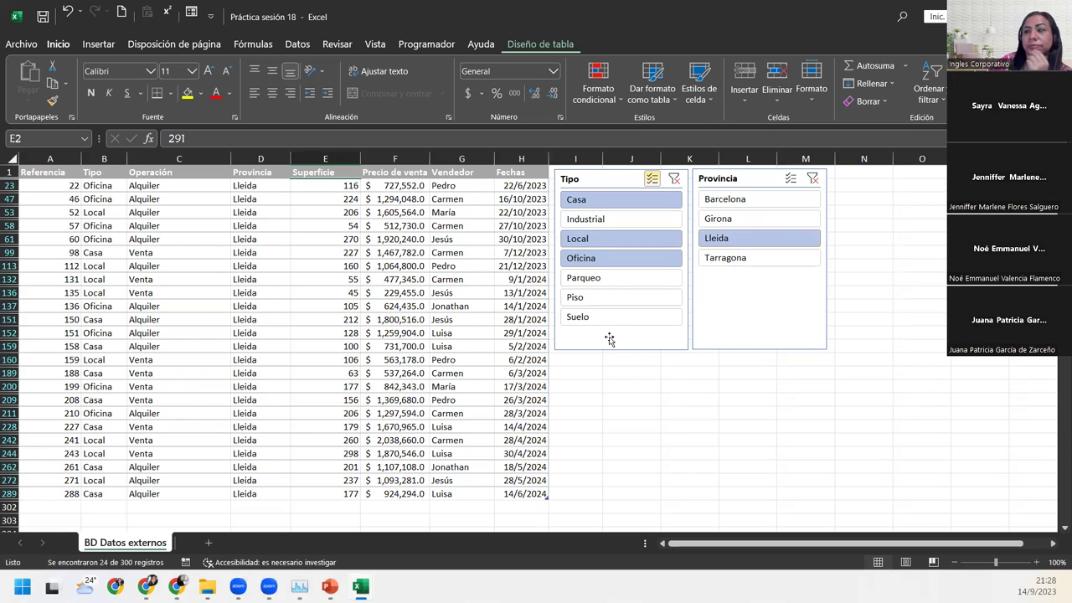
left_click(596, 382)
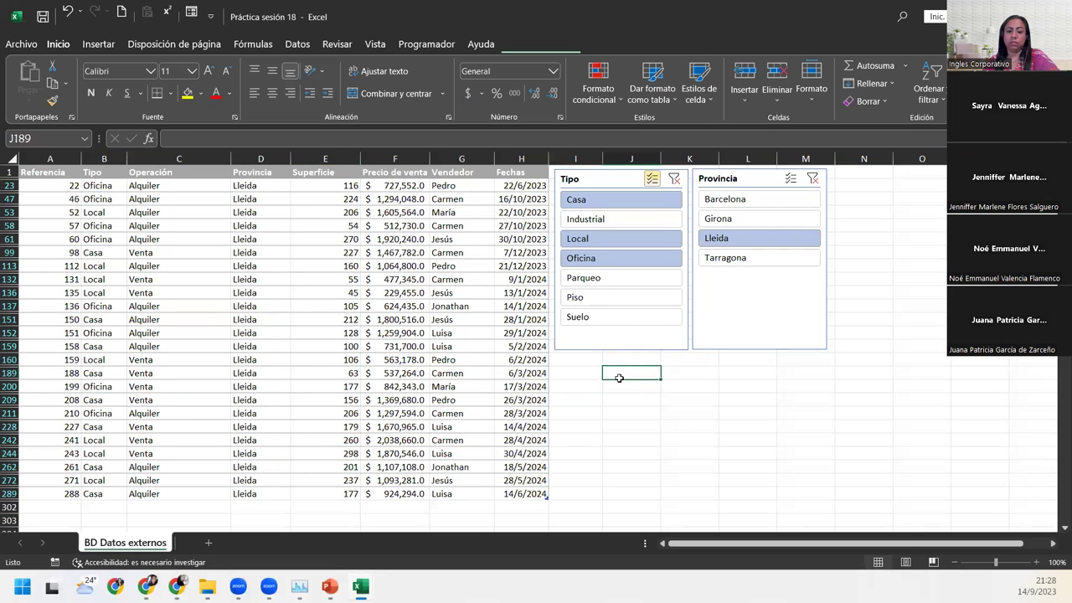
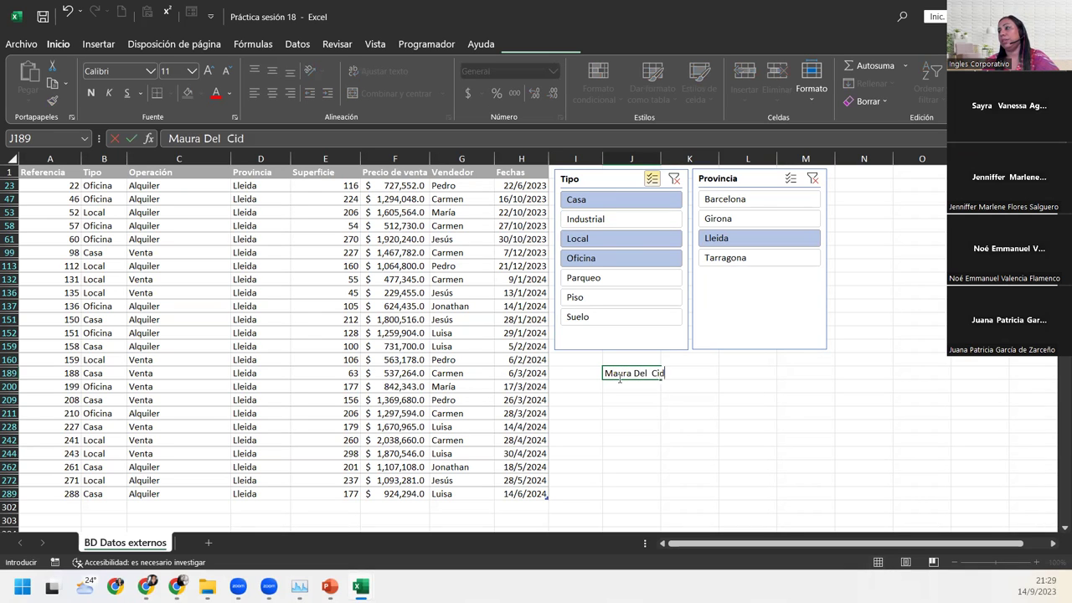
Enter a name note in J189 and apply a darker grey slicer style to the Tipo slicer
key("Return")
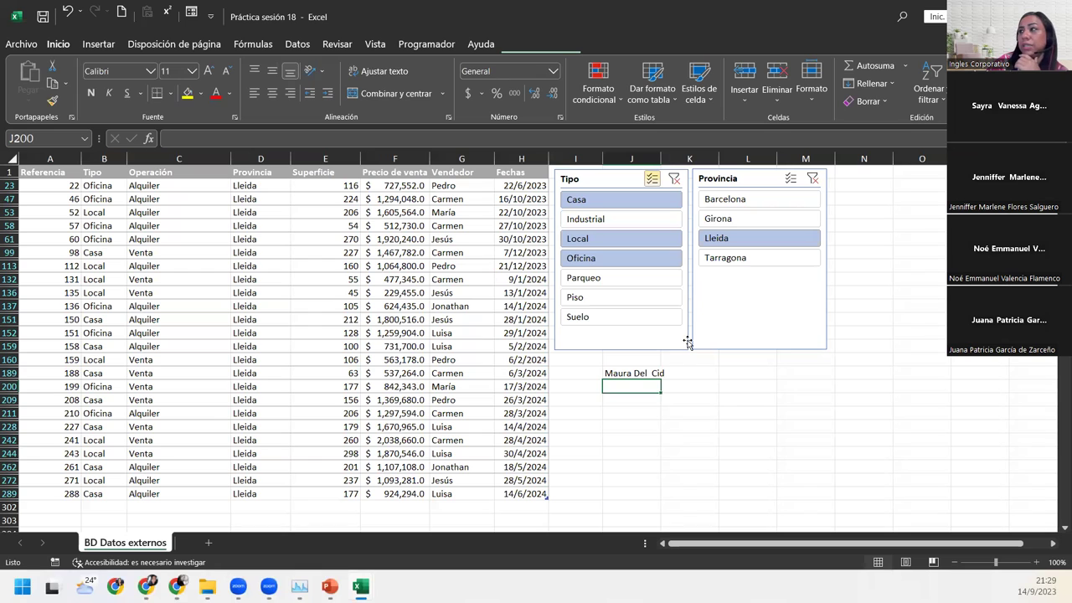
left_click(510, 49)
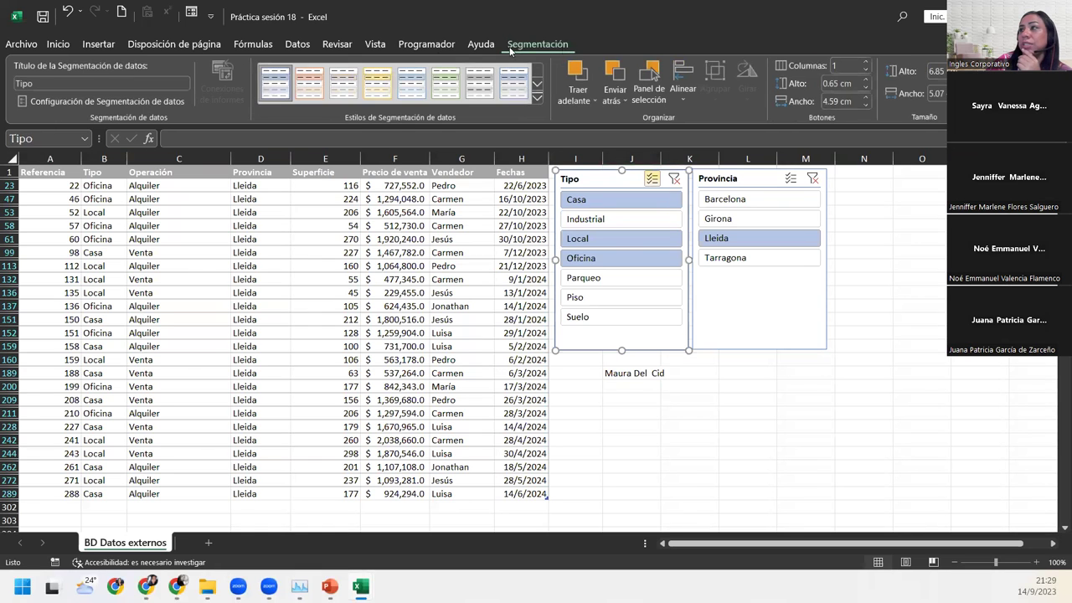
left_click(337, 97)
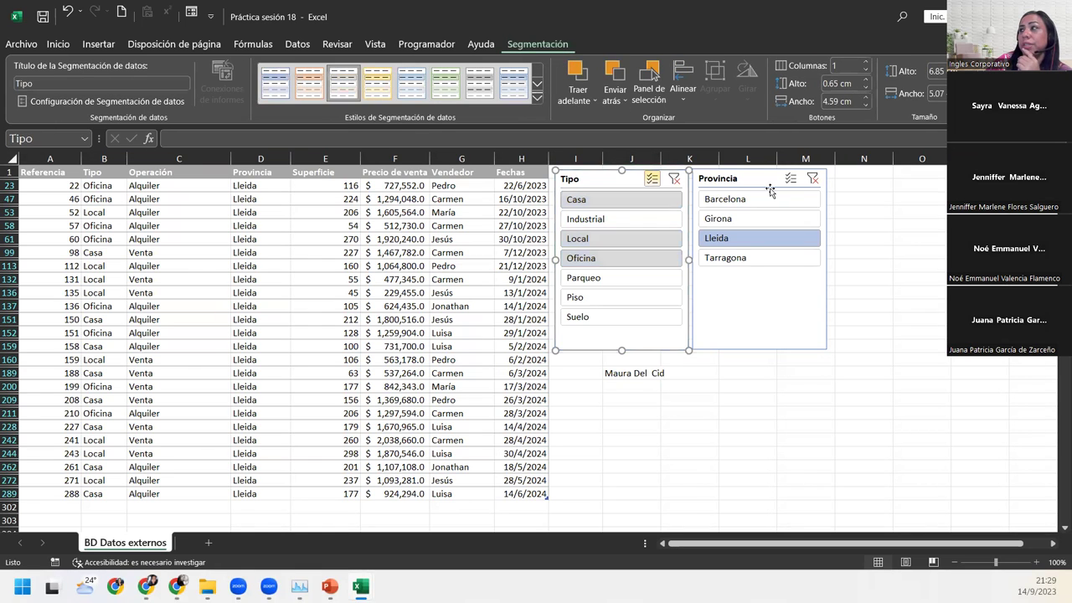
left_click(472, 86)
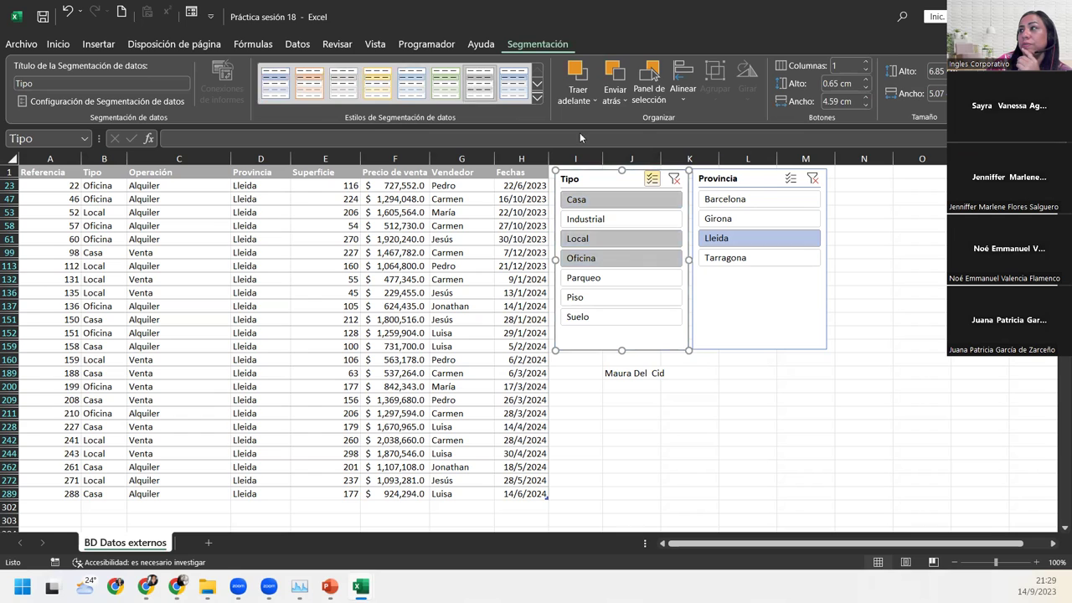
Shorten the Provincia and Tipo slicers so they fit their item lists
left_click(742, 177)
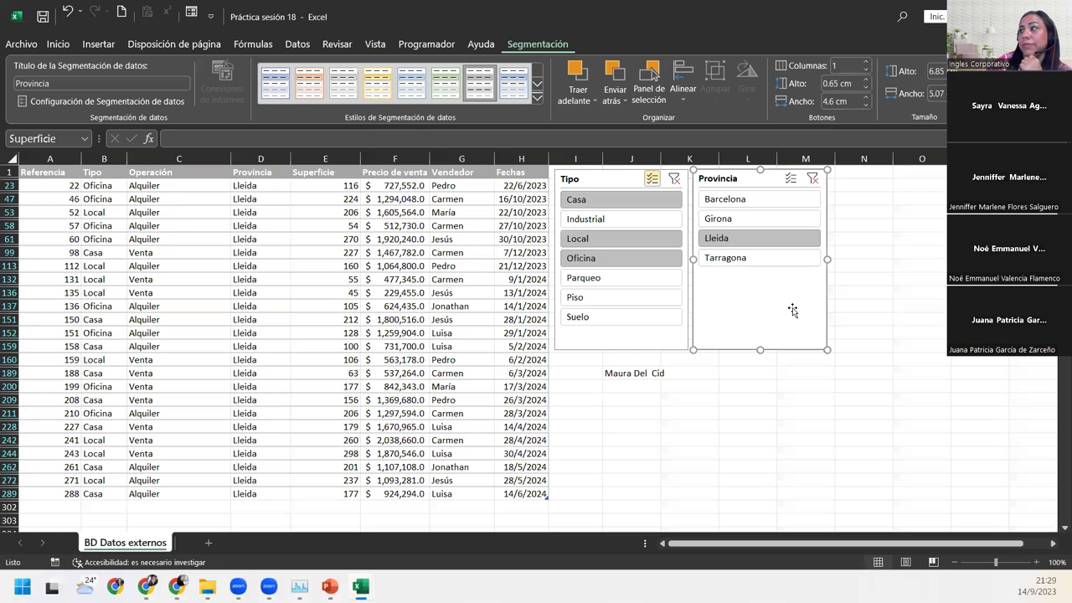
mouse_move(763, 338)
left_mouse_down()
mouse_move(765, 272)
mouse_move(761, 280)
left_mouse_up()
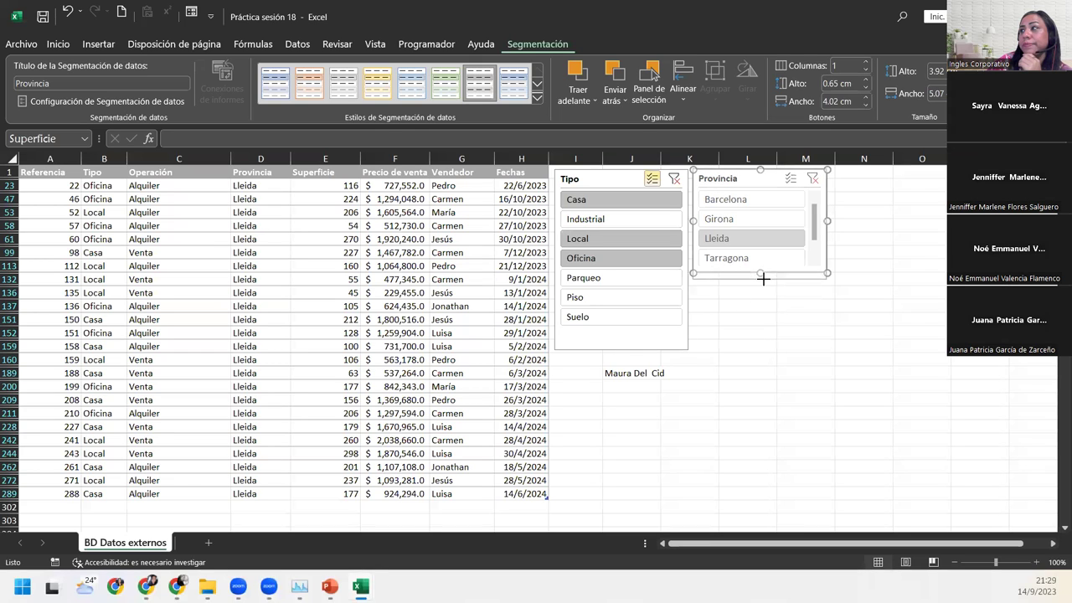
left_click(617, 349)
left_click_drag(624, 347, 629, 339)
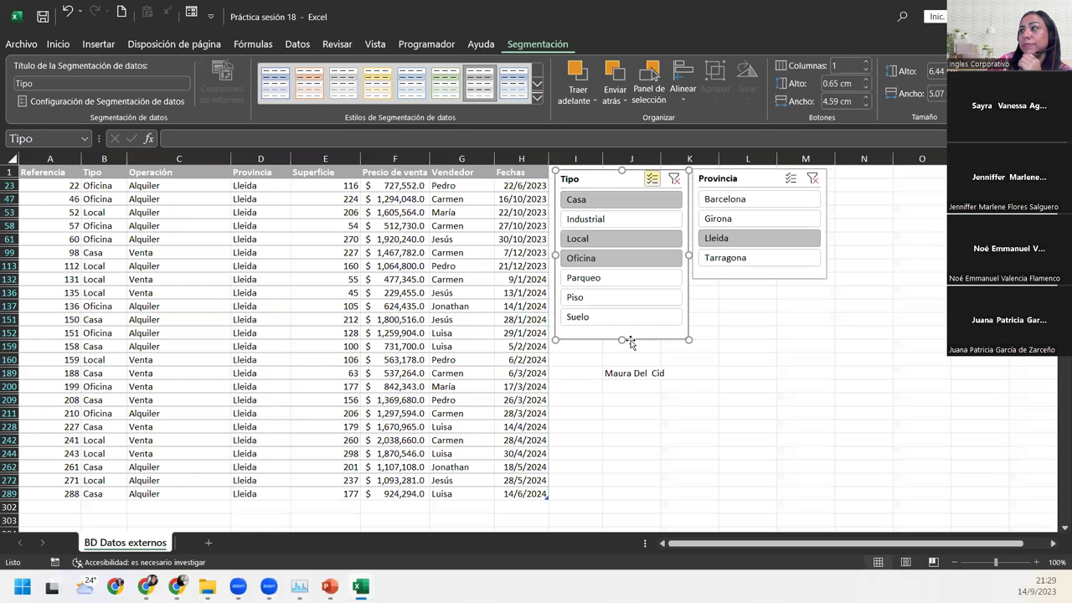
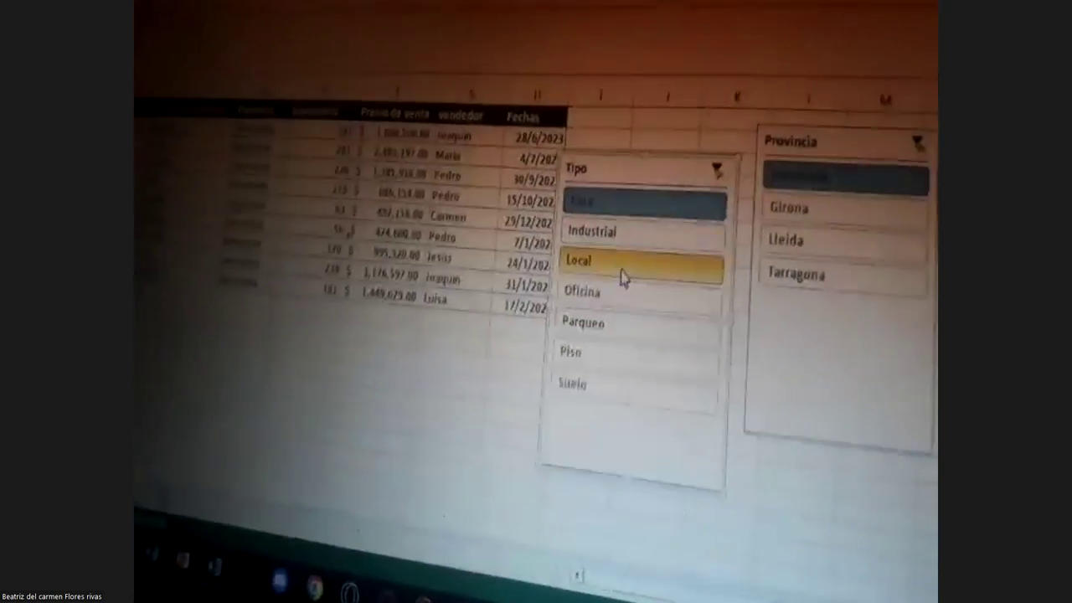
Pick Casa, Local and Oficina in the Tipo slicer and Lleida in the Provincia slicer
left_click(621, 277)
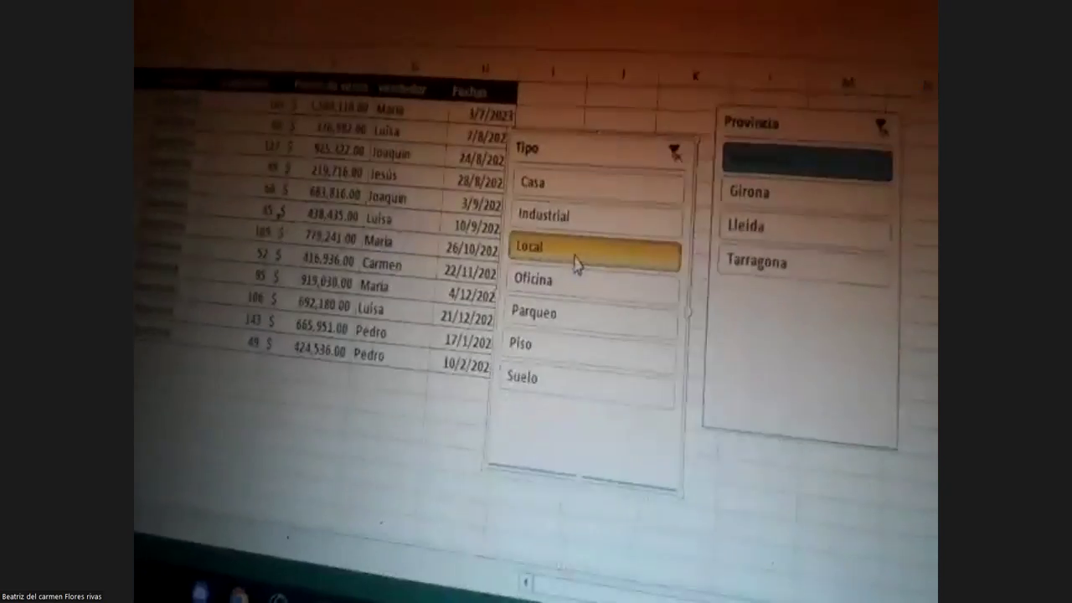
left_click(531, 182)
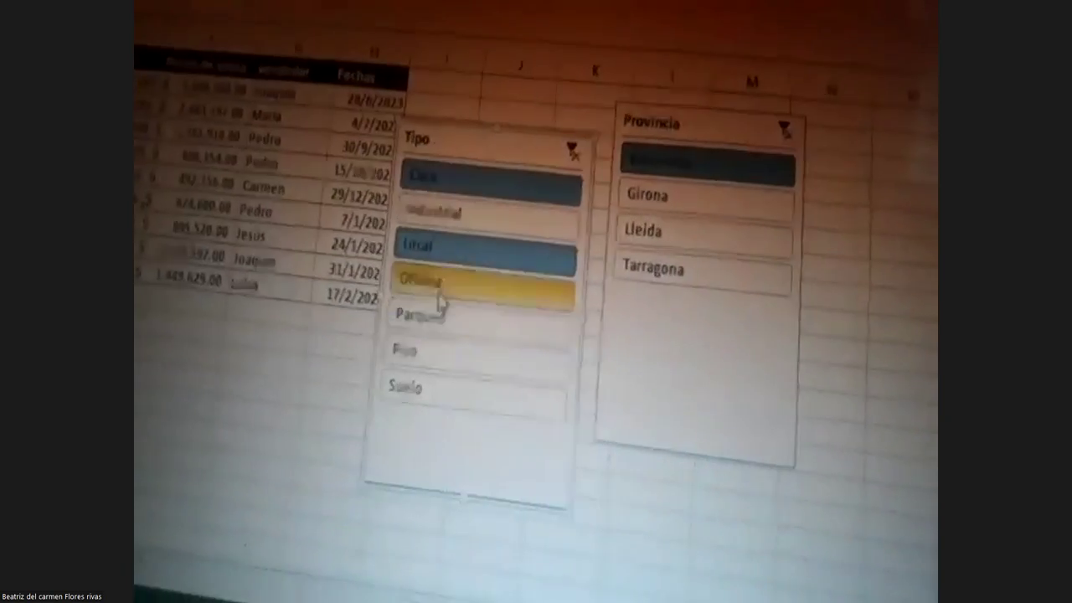
left_click(376, 293)
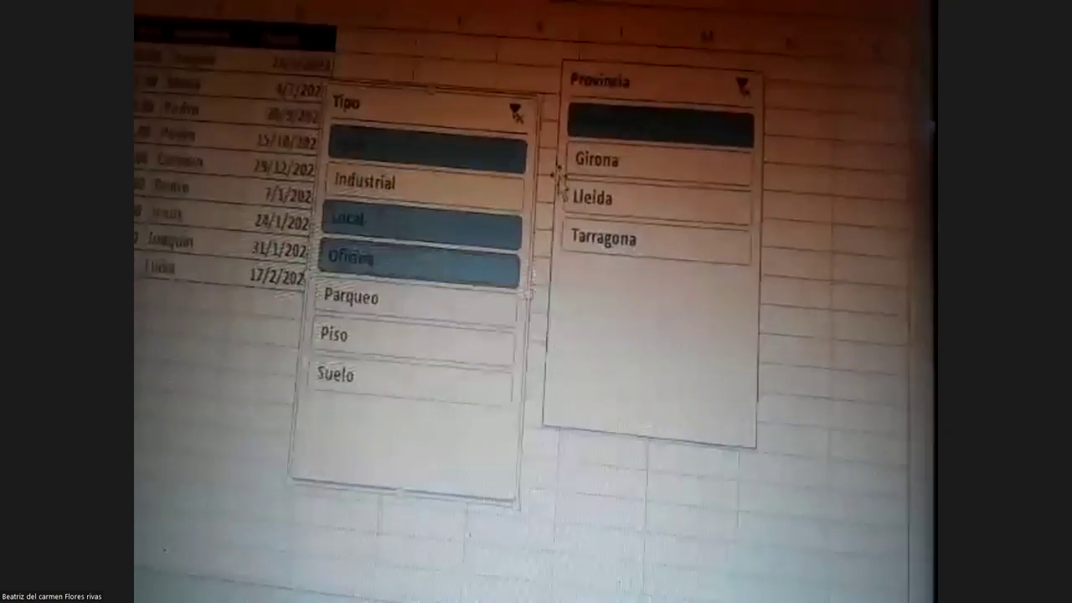
left_click(632, 151)
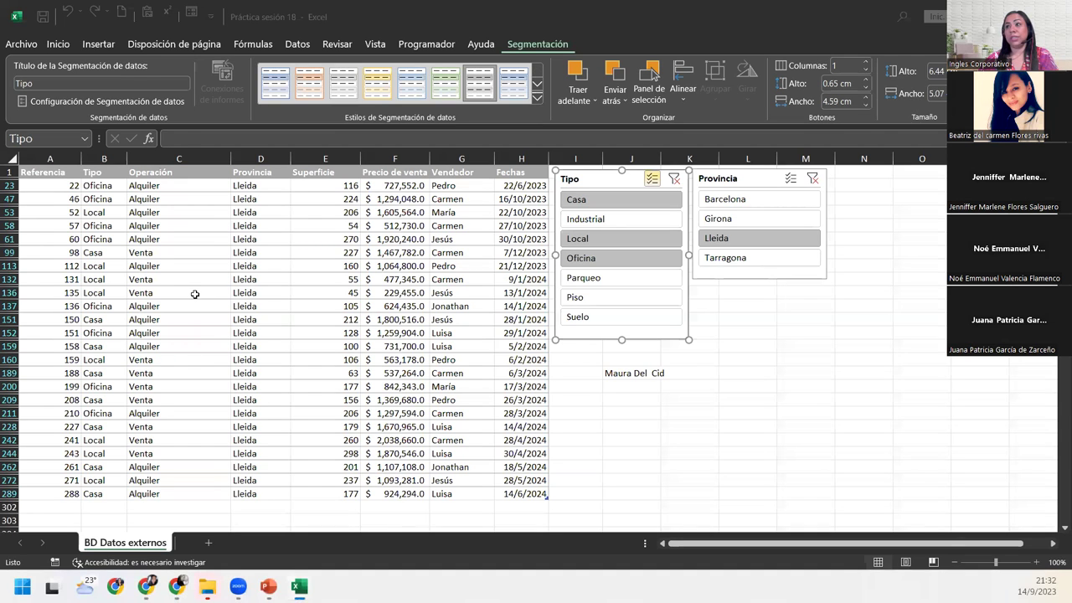
left_click(128, 289)
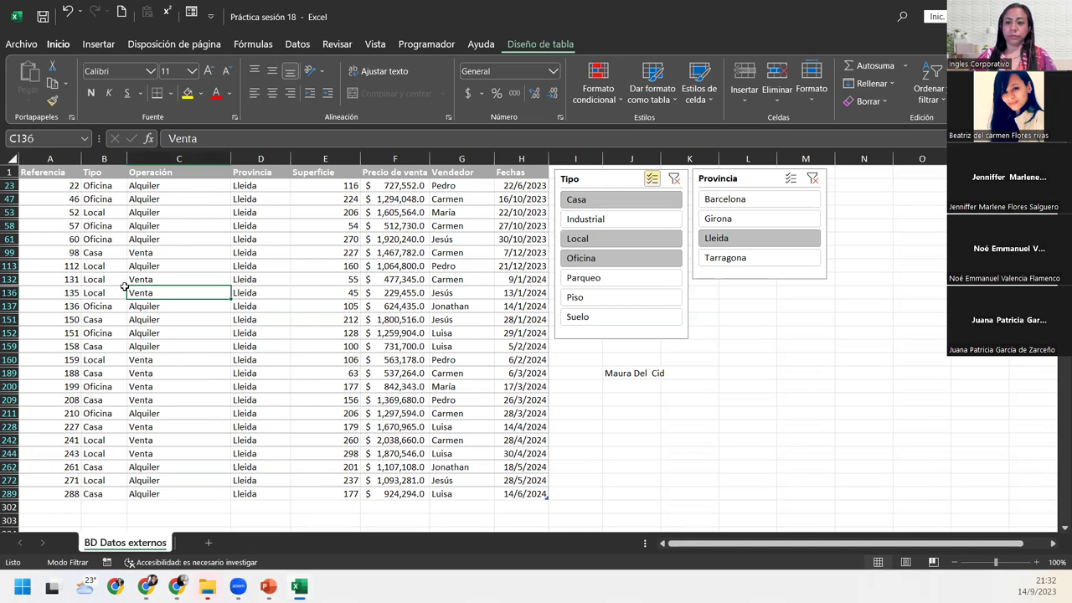
left_click(529, 44)
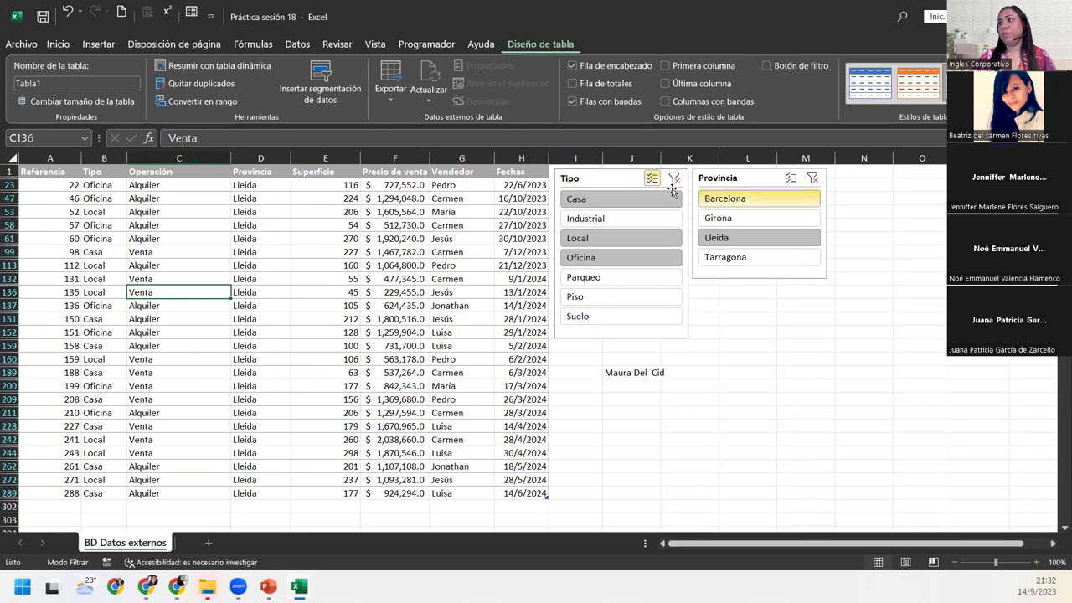
left_click(607, 178)
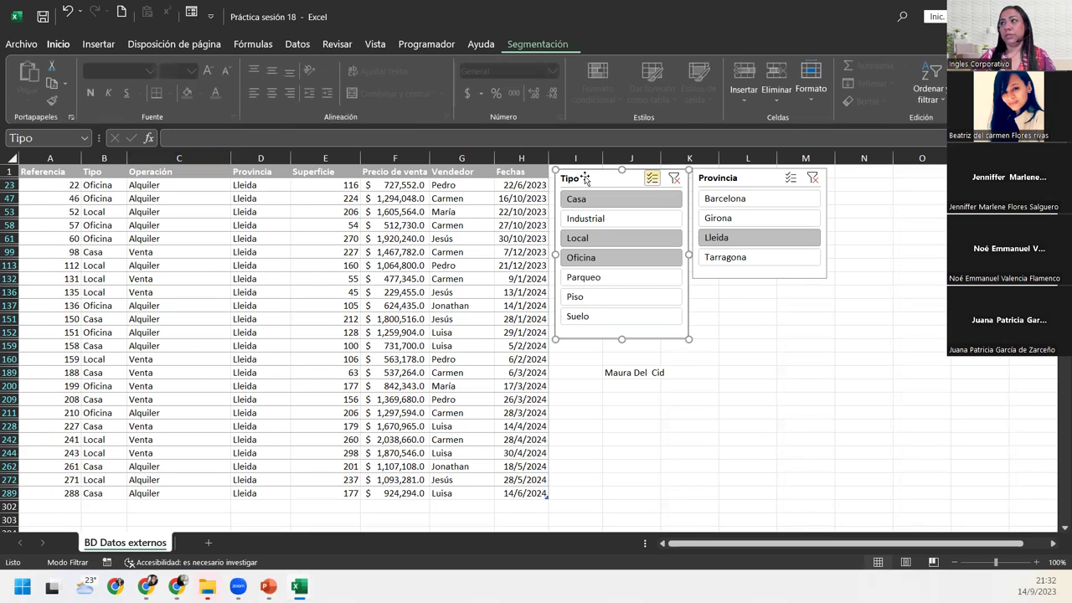
left_click(136, 297)
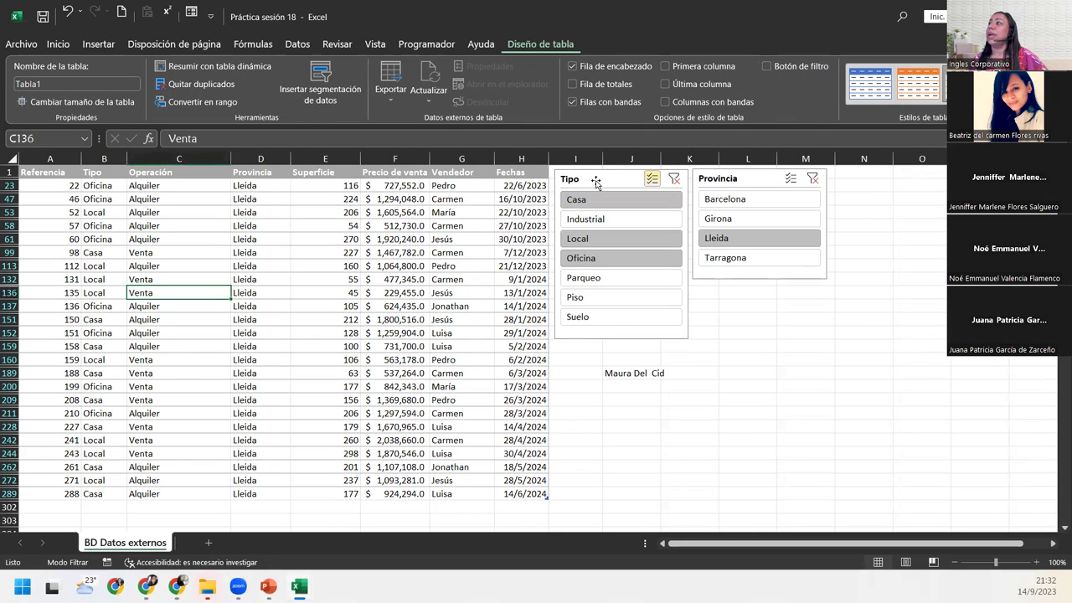
Move Provincia beside the table, narrow it slightly, and stack the Tipo slicer directly beneath it
left_click_drag(595, 182, 609, 312)
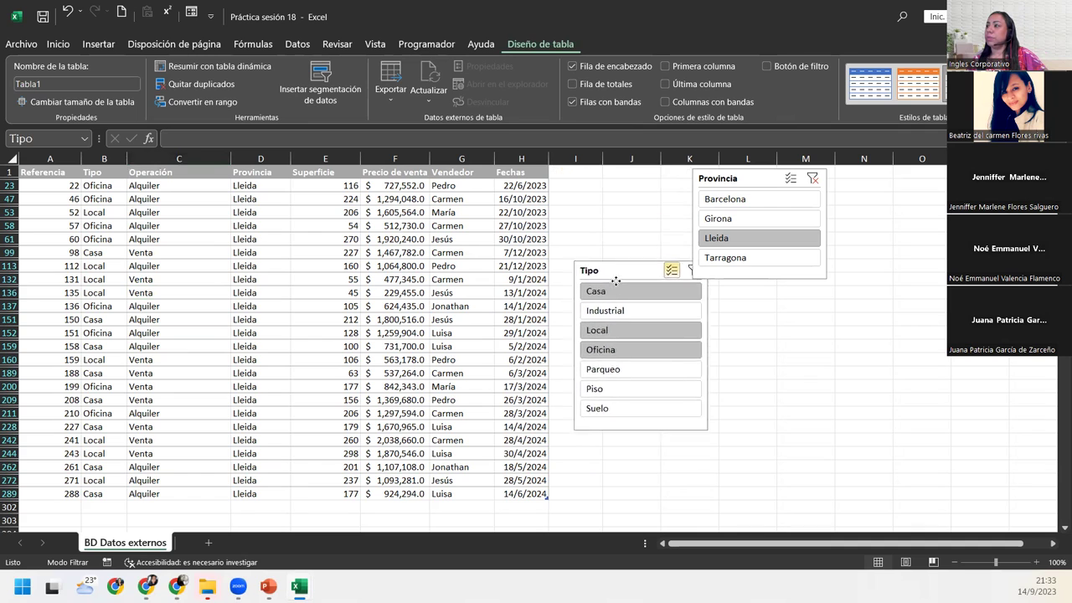
left_click_drag(737, 179, 603, 176)
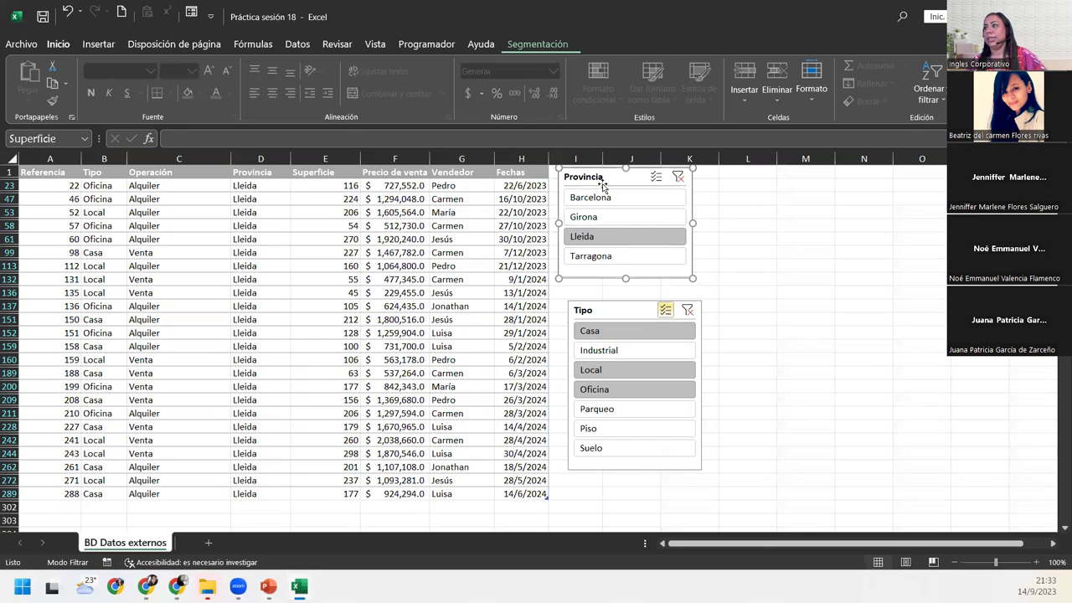
left_click_drag(692, 223, 672, 223)
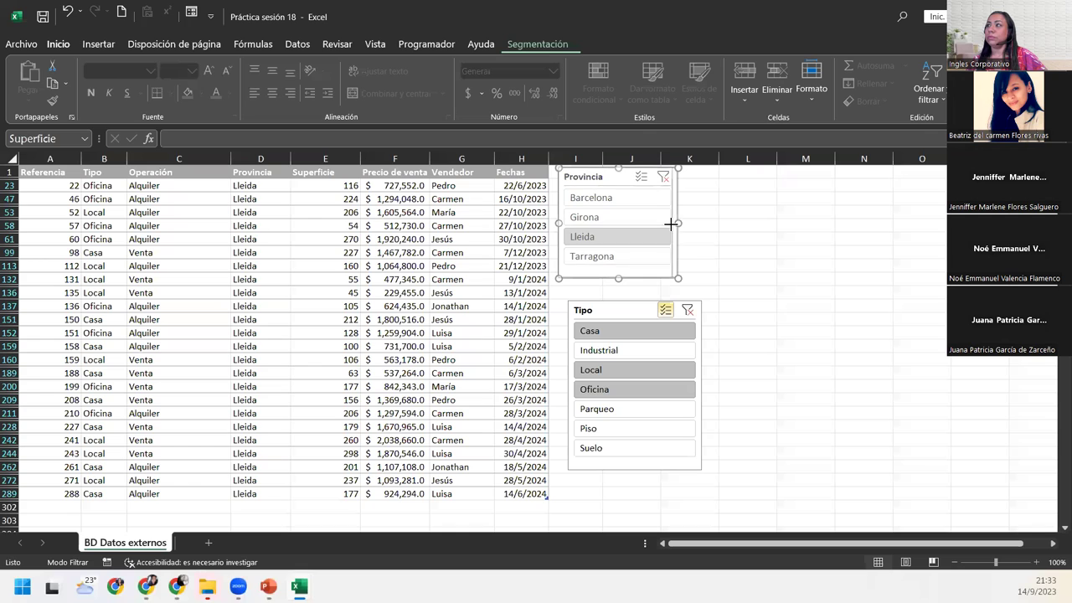
left_click_drag(608, 308, 597, 297)
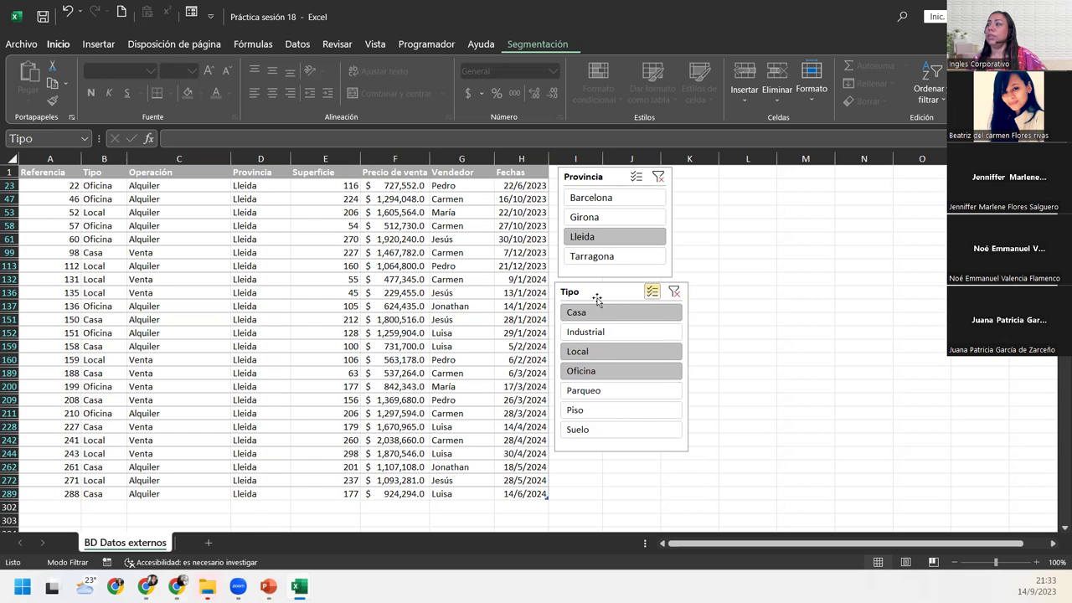
left_click(557, 50)
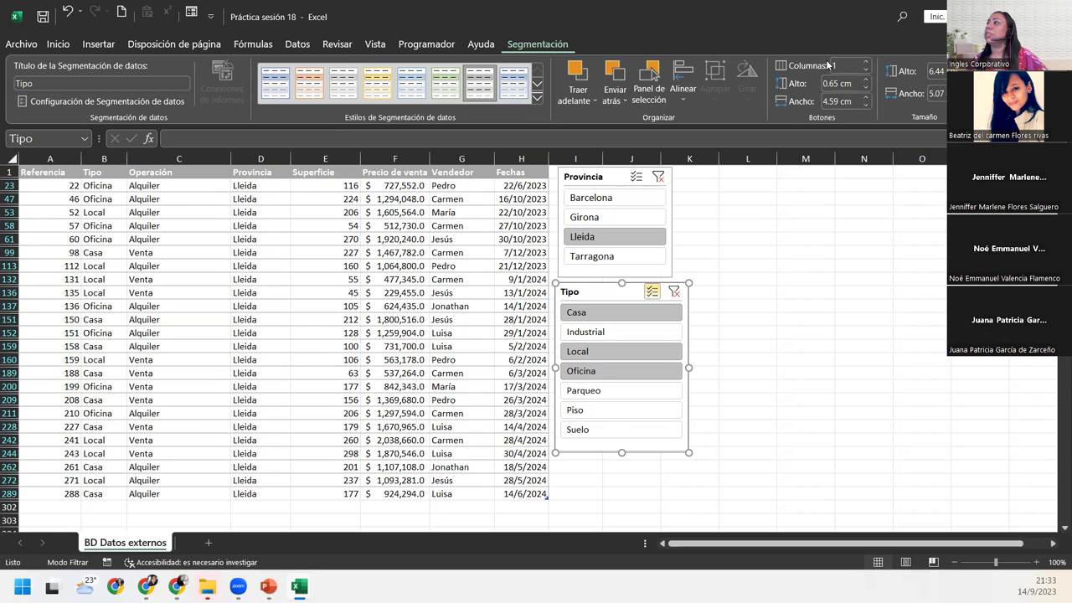
Set the Tipo slicer to 2 button columns, about 2.36 cm wide, with its height shortened to fit
left_click(866, 62)
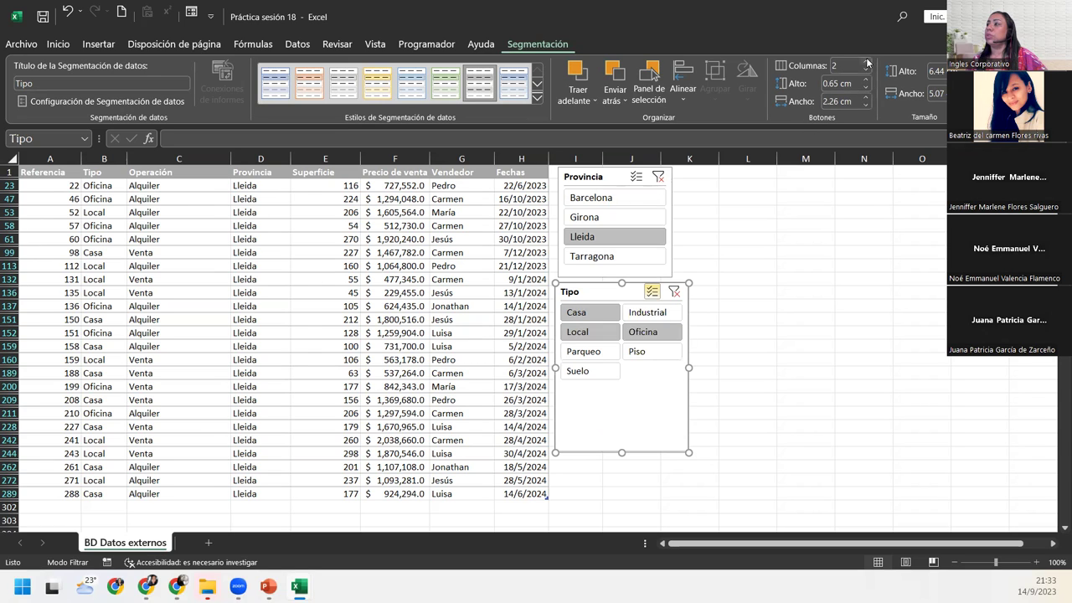
left_click(867, 62)
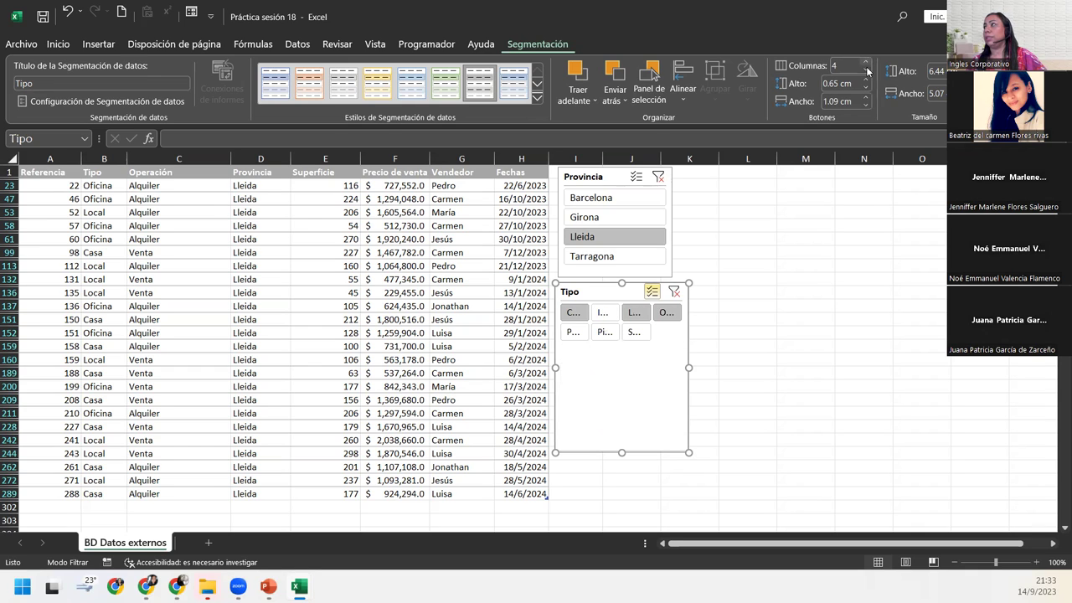
left_click(866, 70)
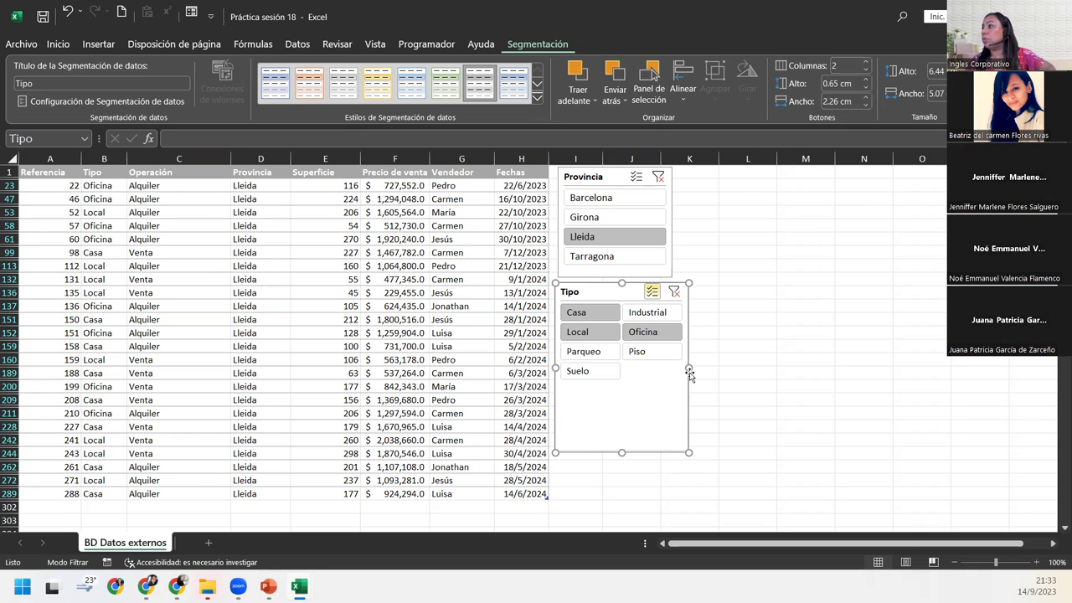
left_click_drag(688, 369, 672, 367)
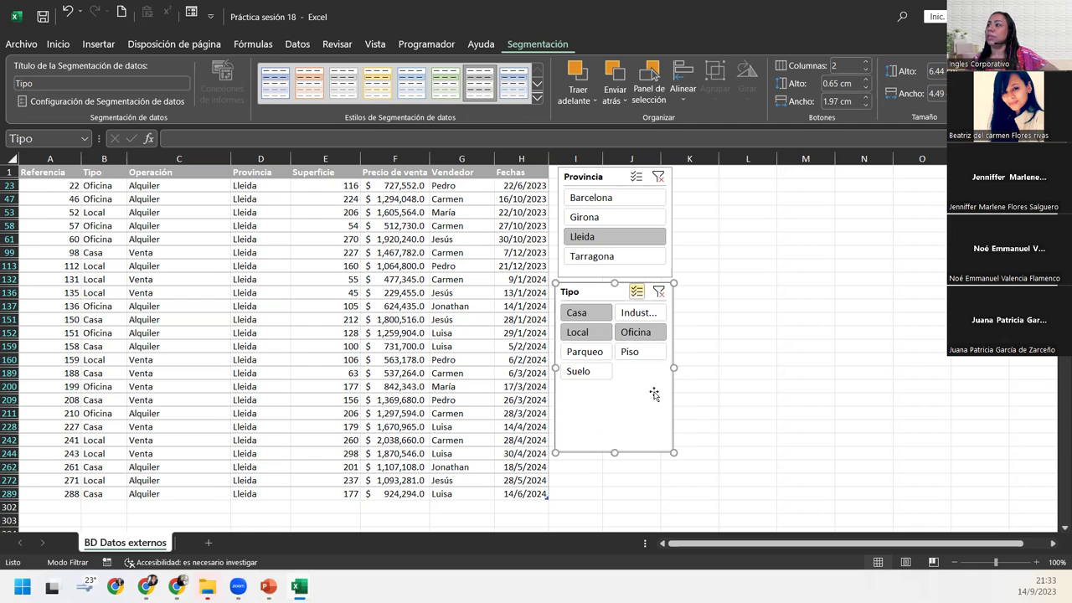
left_click_drag(674, 369, 694, 368)
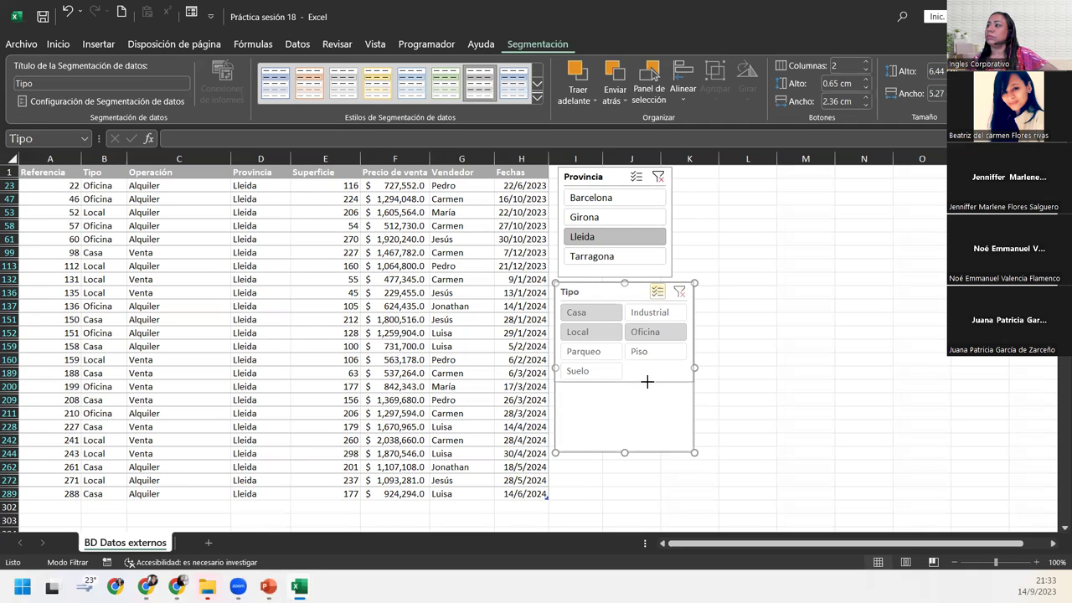
left_click_drag(635, 402, 645, 386)
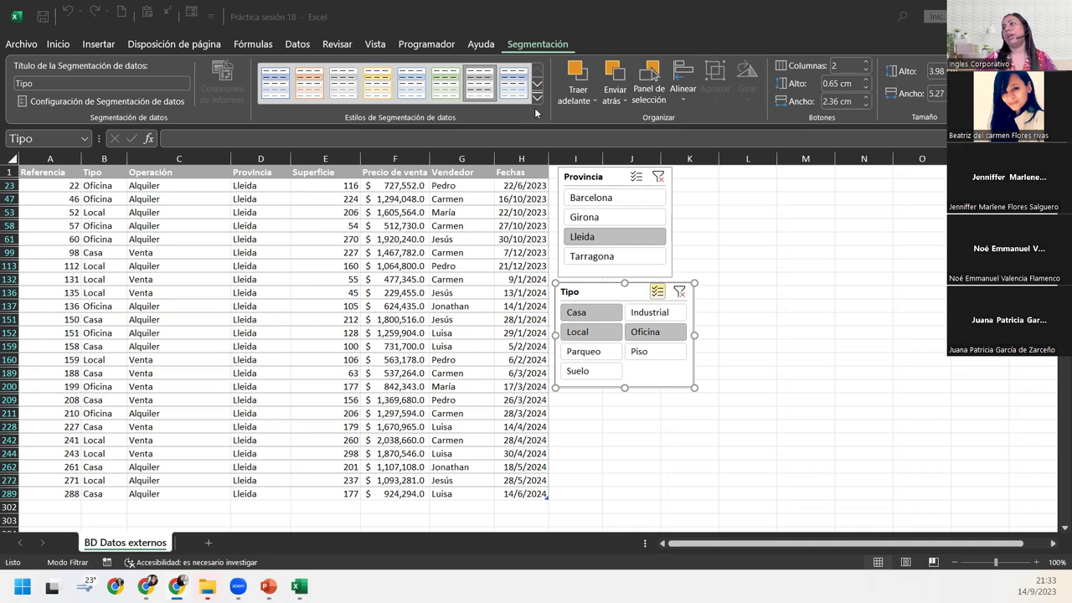
left_click(592, 294)
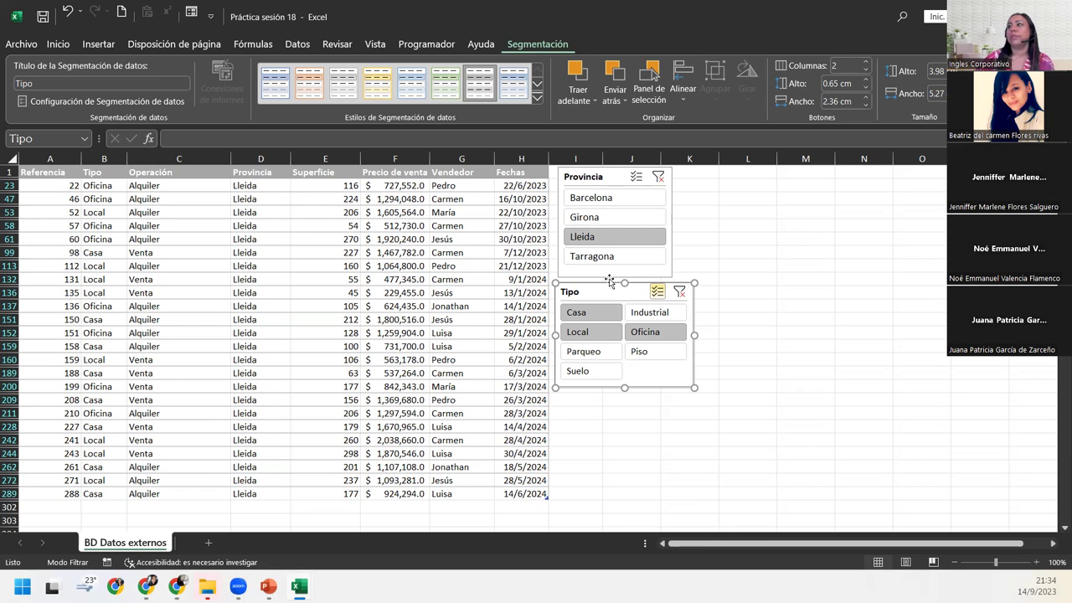
Nudge the Provincia and Tipo slicers into alignment, then return to a table cell
left_click(602, 177)
left_click_drag(602, 176, 603, 175)
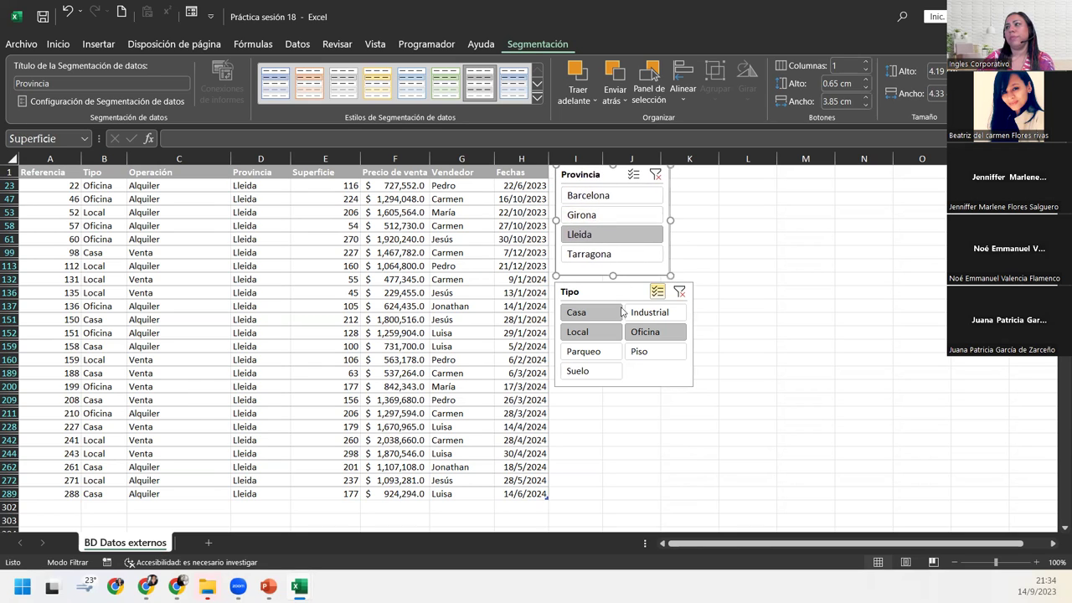
left_click_drag(609, 292, 609, 288)
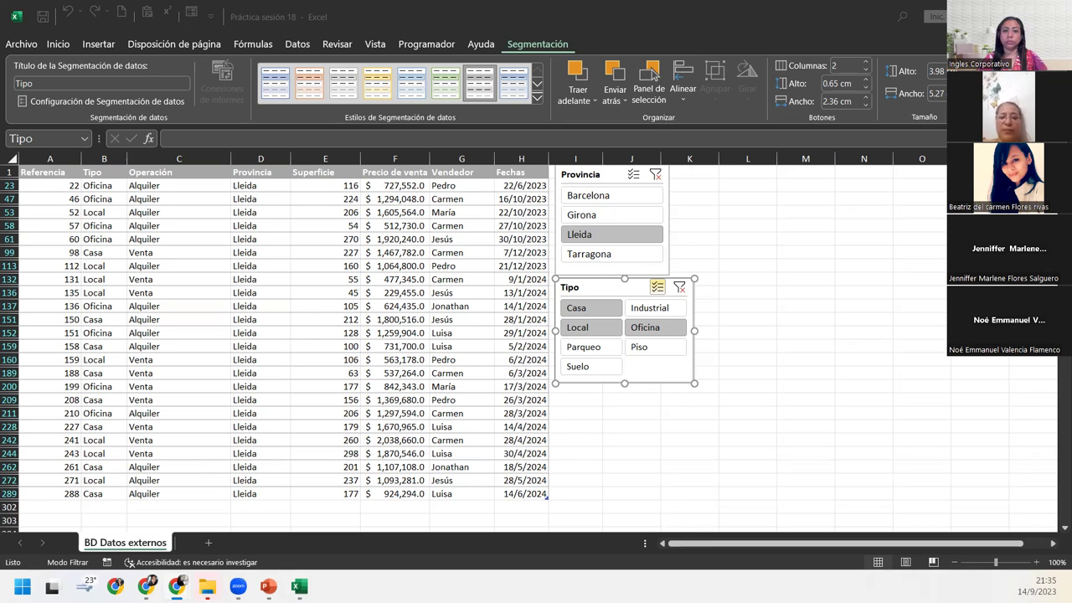
left_click(205, 228)
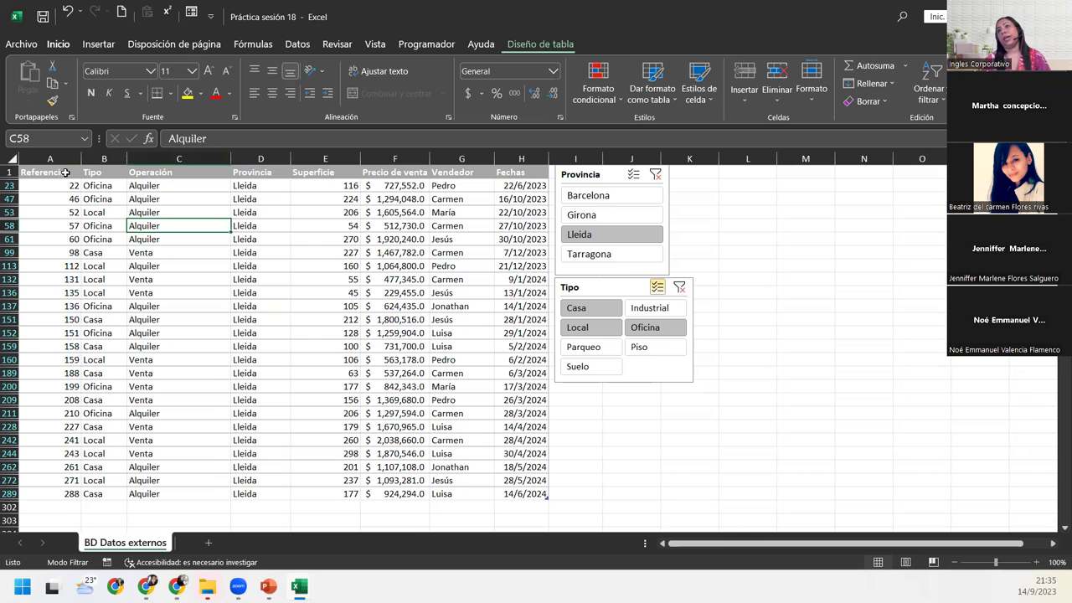
left_click(206, 370)
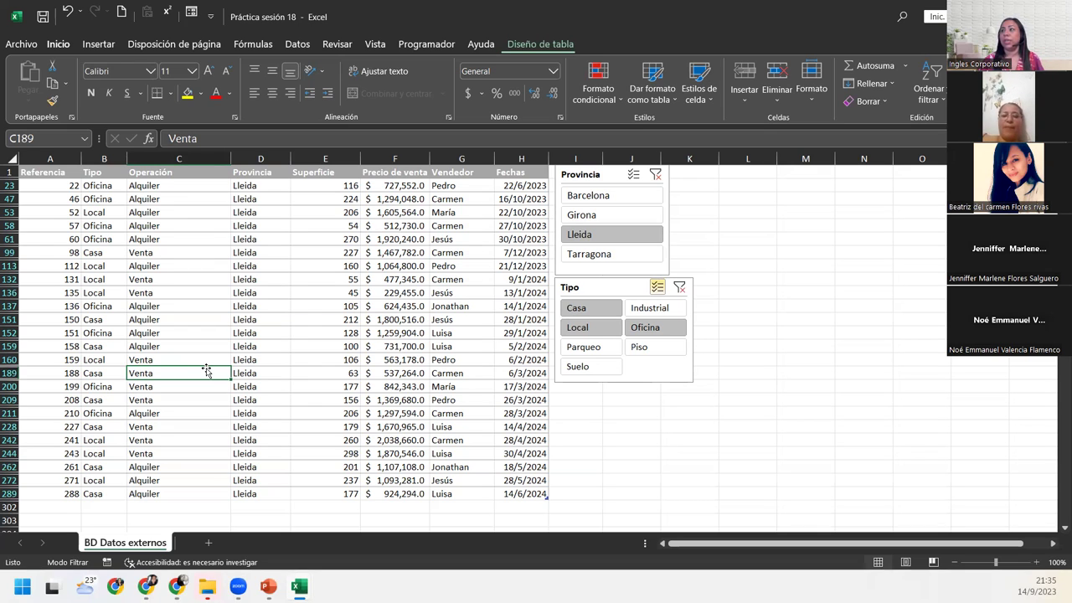
Clear the filters on the Provincia and Tipo slicers so every province and type is listed
left_click(656, 174)
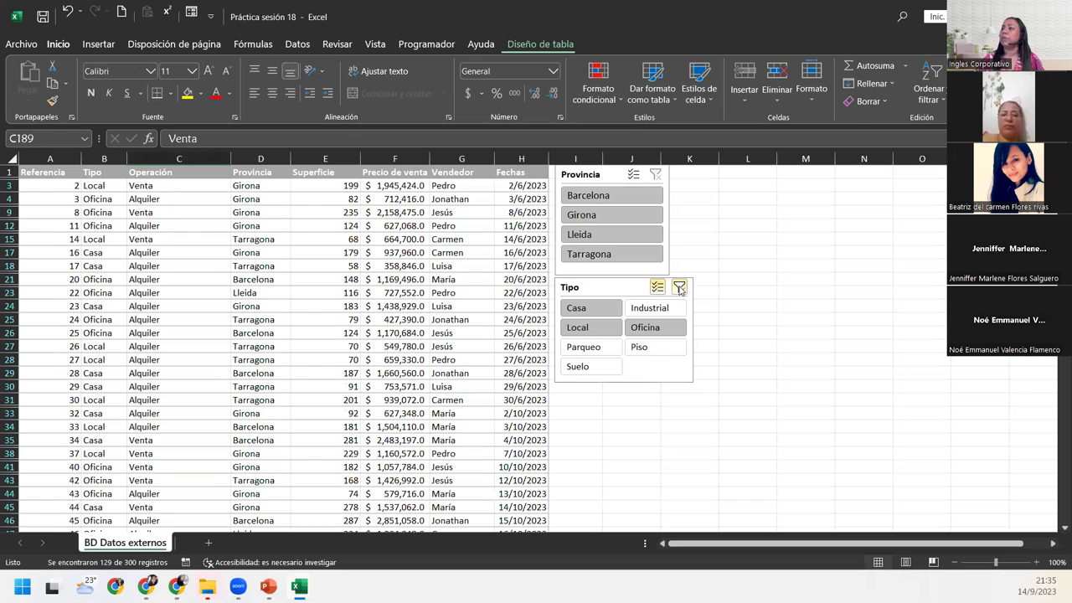
left_click(679, 287)
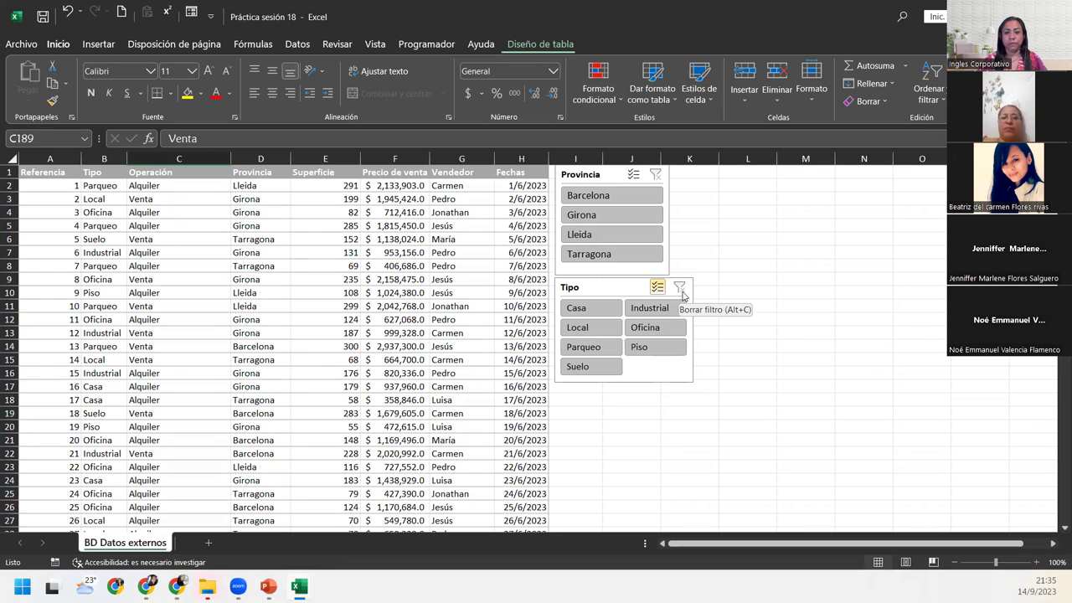
left_click(448, 290)
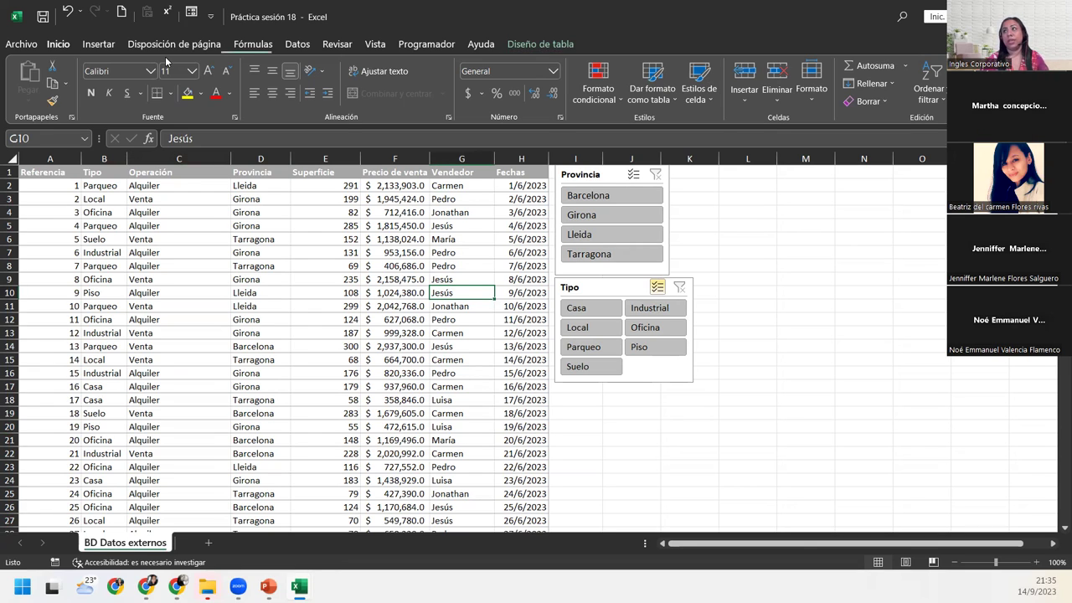
left_click(520, 43)
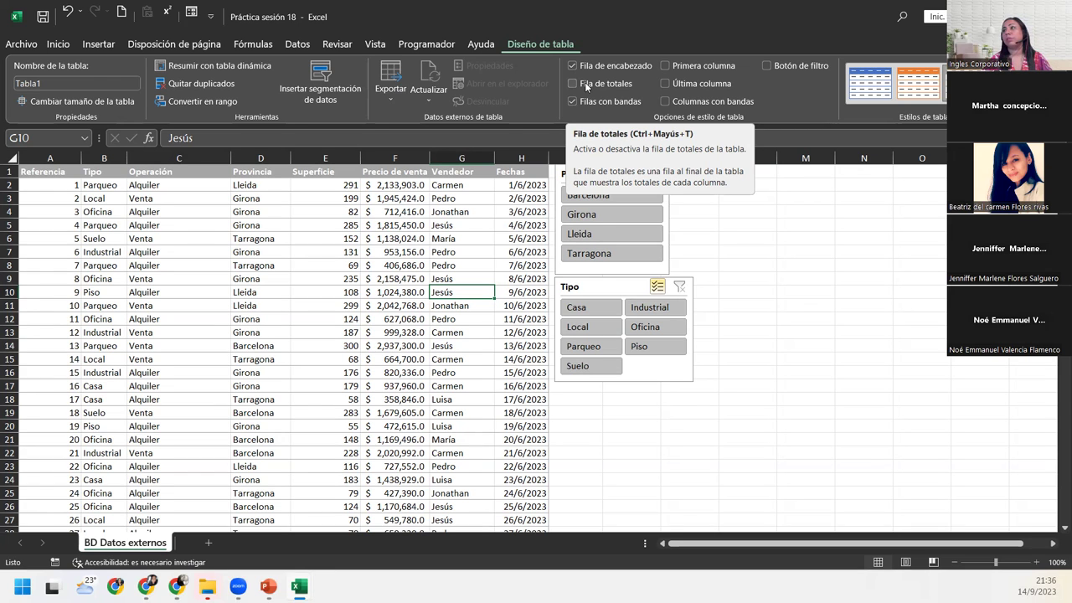
Turn on the table's Total row and set the Fechas total in H302 to Ninguno
left_click(587, 87)
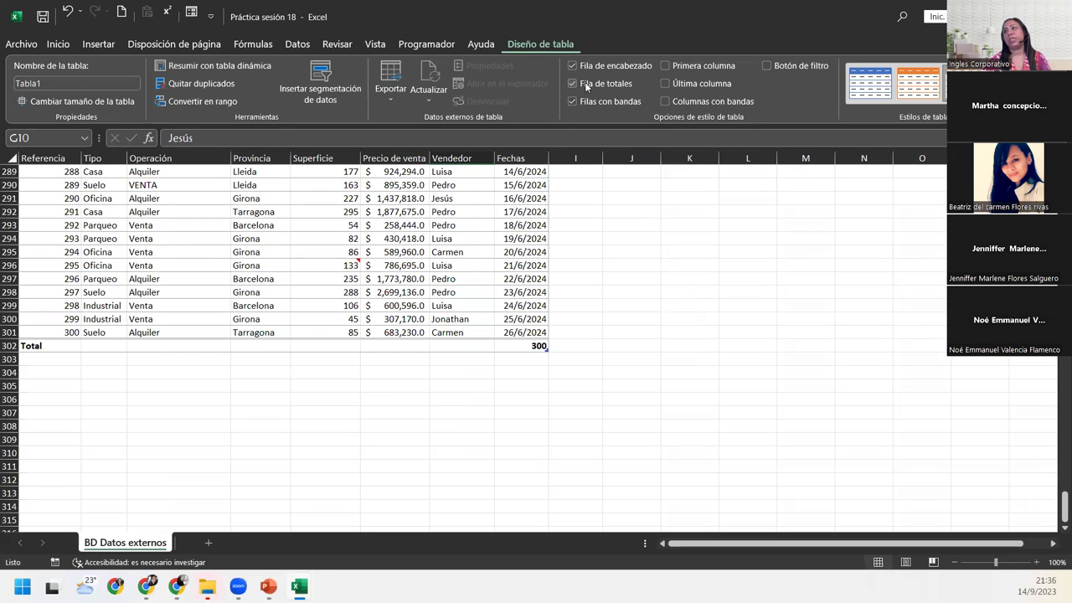
left_click(519, 344)
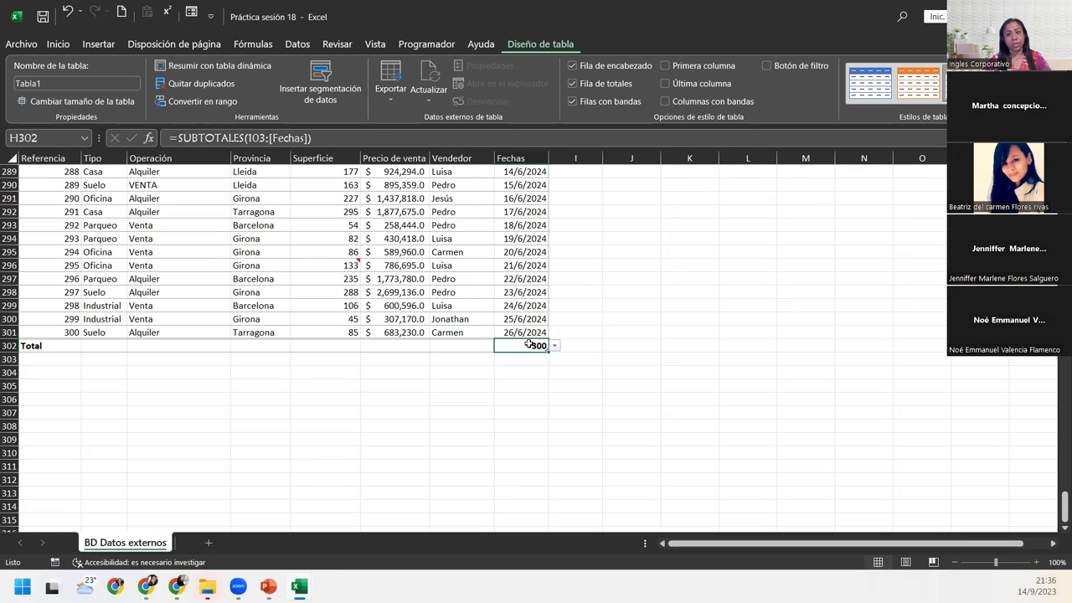
left_click(555, 346)
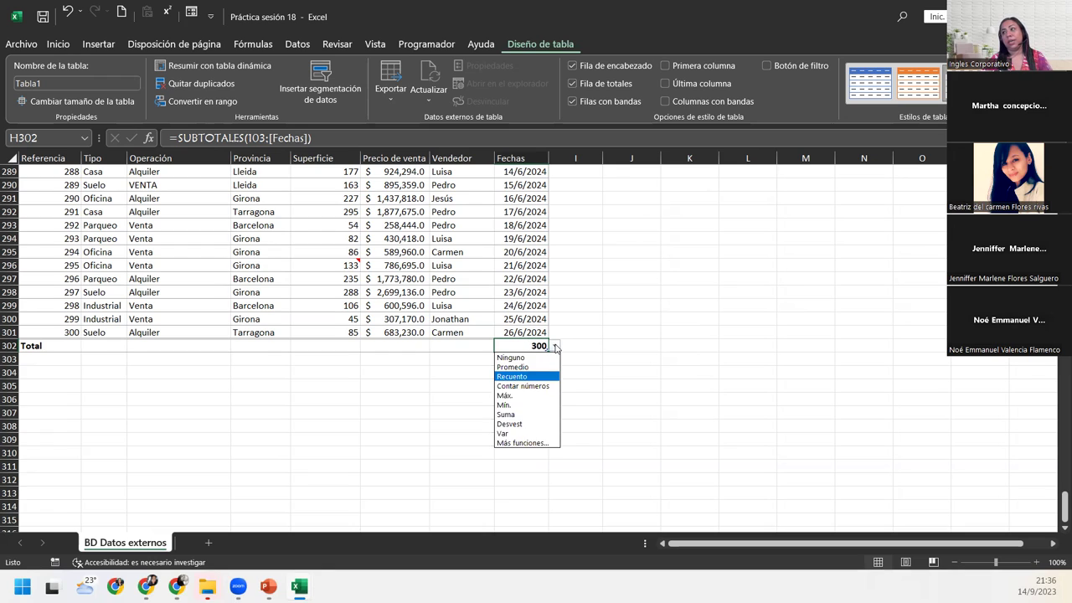
left_click(521, 359)
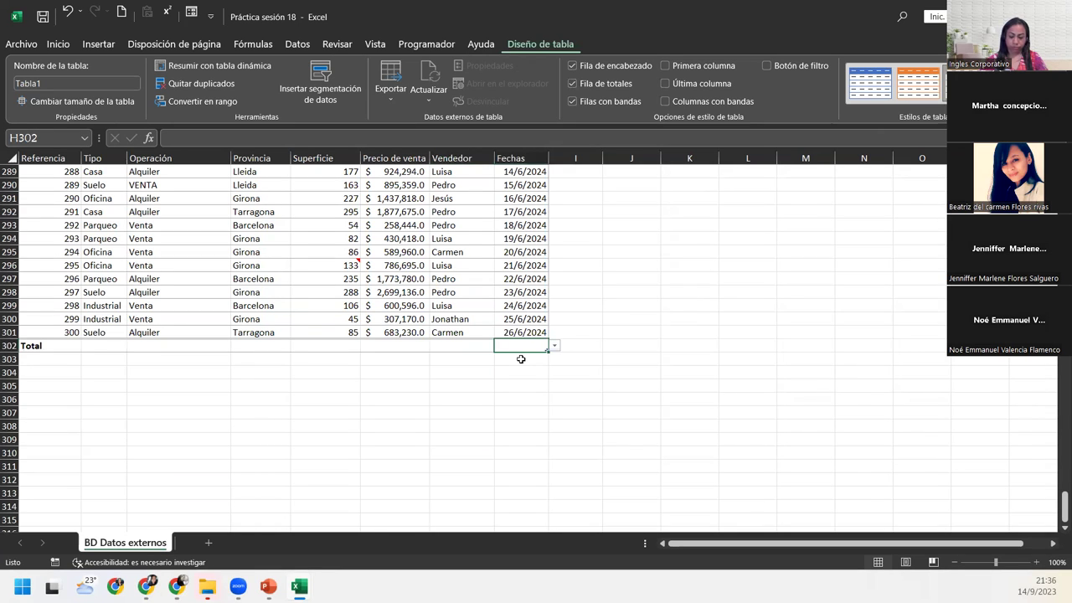
left_click(554, 346)
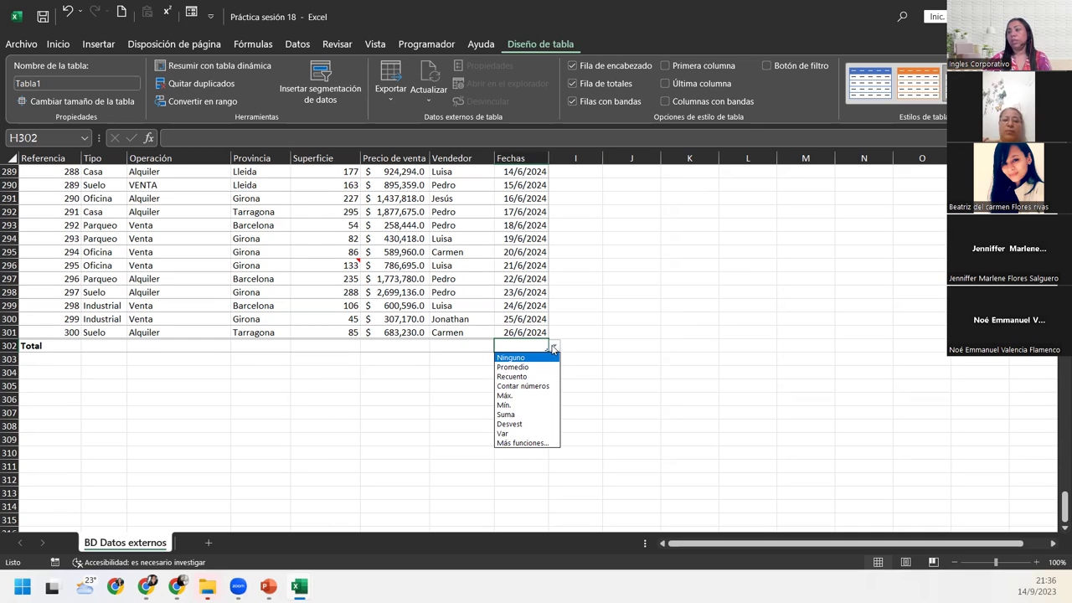
left_click(553, 347)
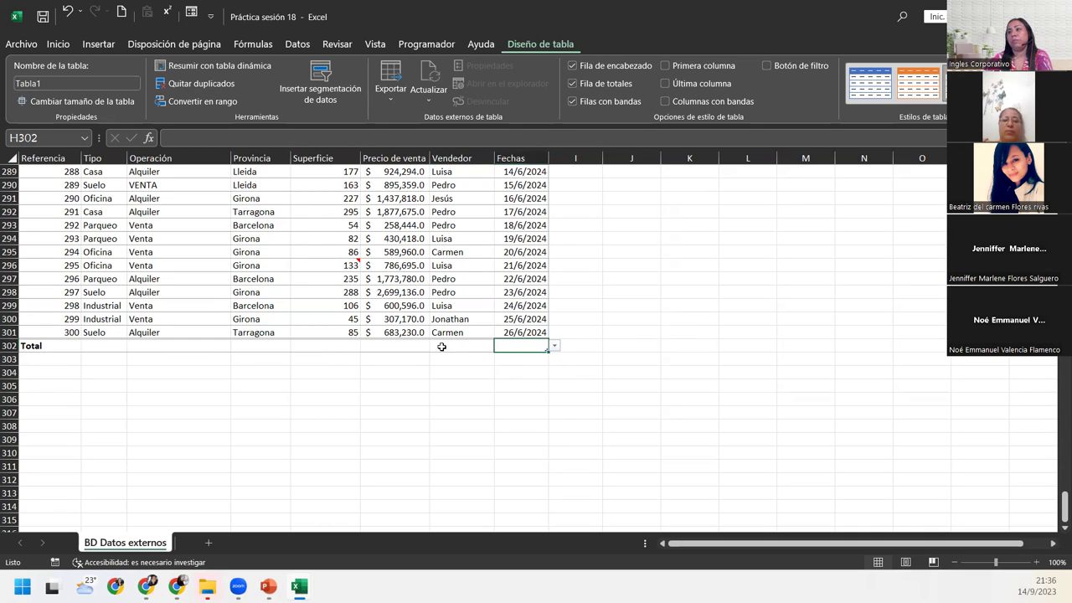
left_click(395, 335)
Set the Superficie and Precio de venta totals to Promedio (165.9166667 and $1,166,151.6)
left_click(334, 347)
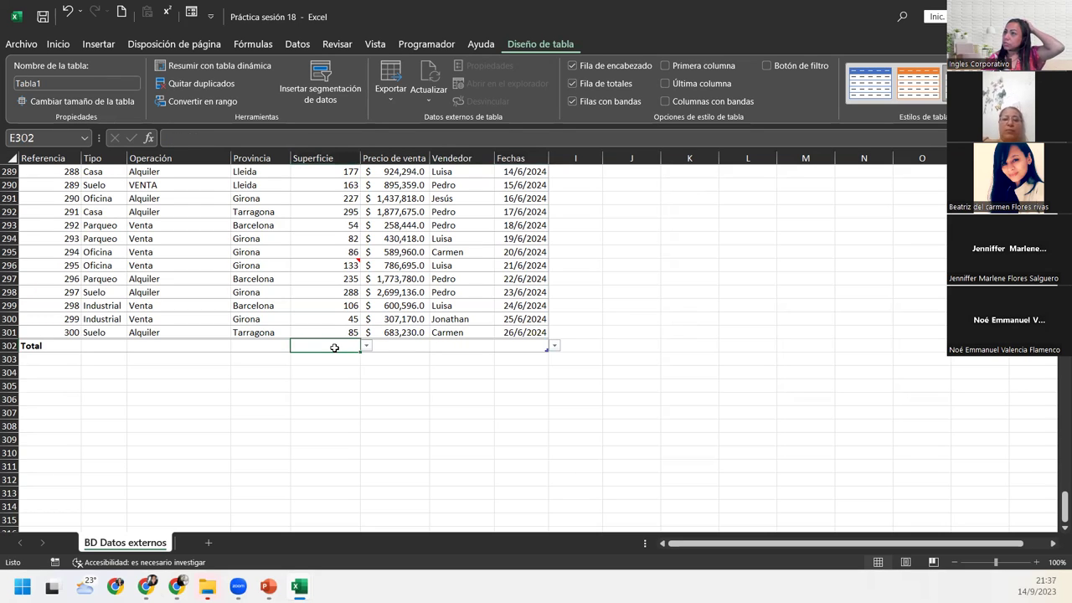
left_click(366, 346)
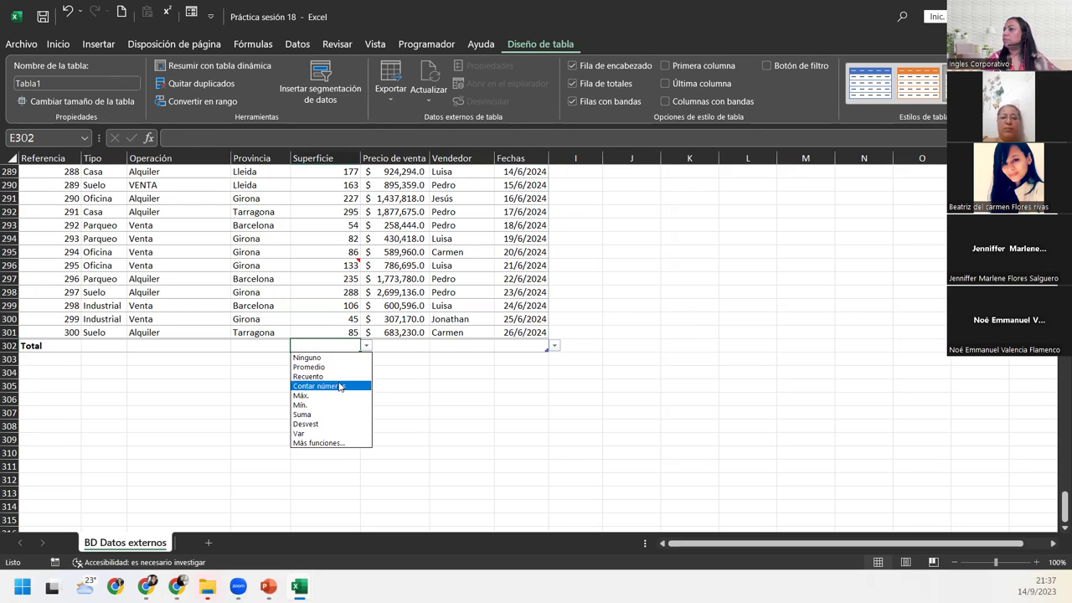
left_click(335, 367)
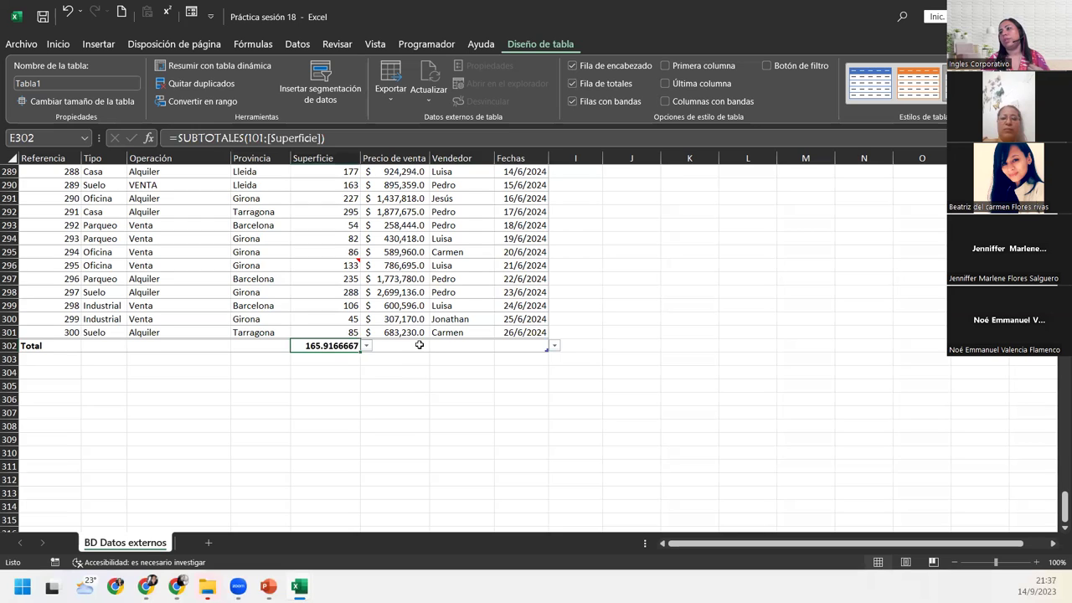
left_click(419, 345)
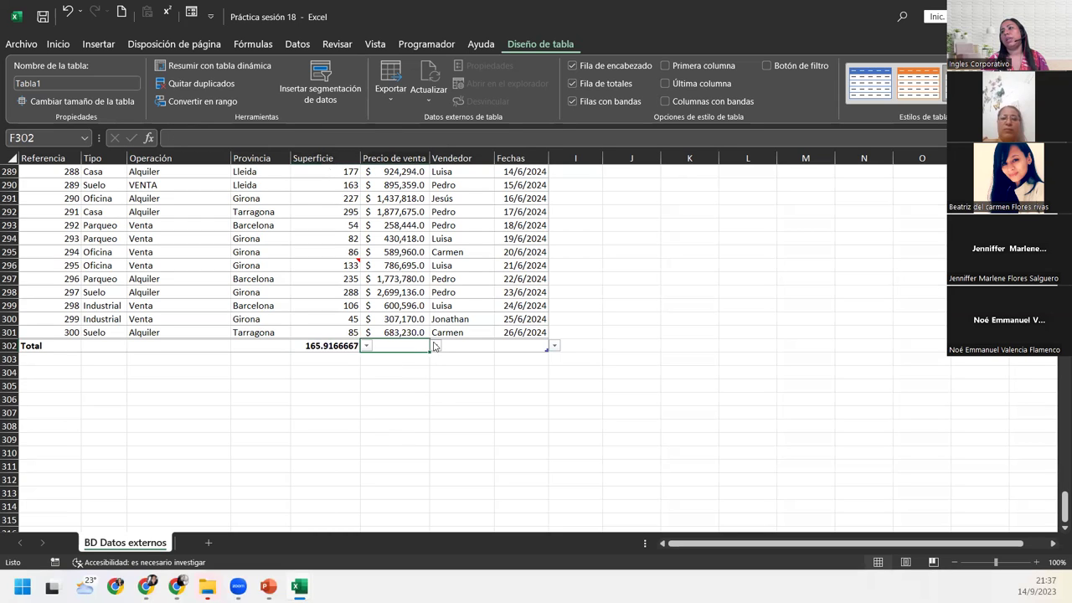
left_click(434, 346)
left_click(412, 367)
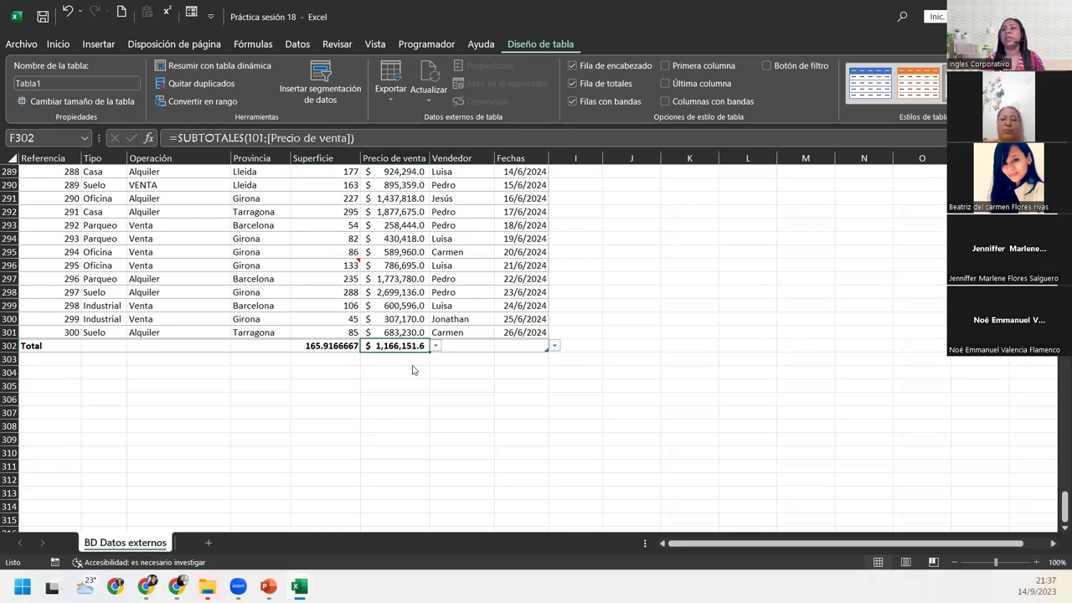
Reduce the decimals of the Superficie average in E302 so it shows 165.9
left_click(310, 346)
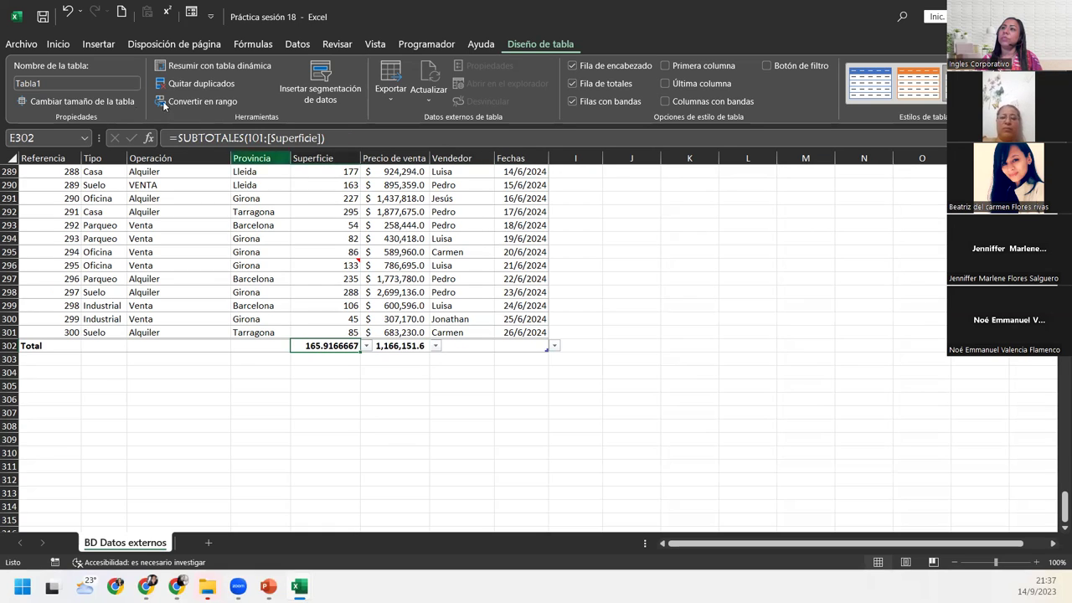
left_click(58, 44)
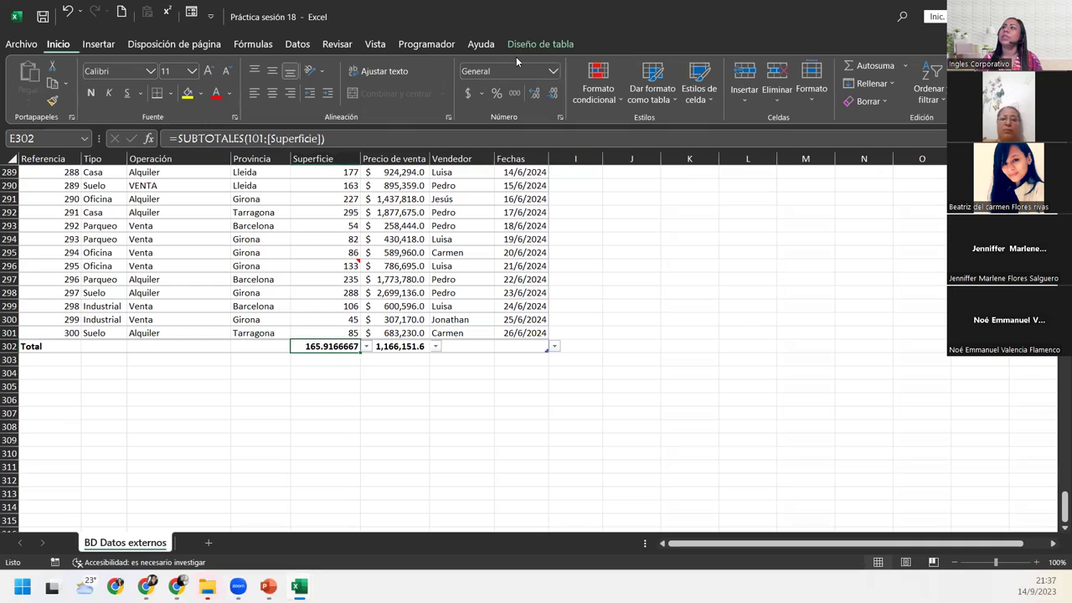
left_click(555, 93)
left_click(554, 94)
left_click(555, 94)
left_click(554, 94)
left_click(555, 94)
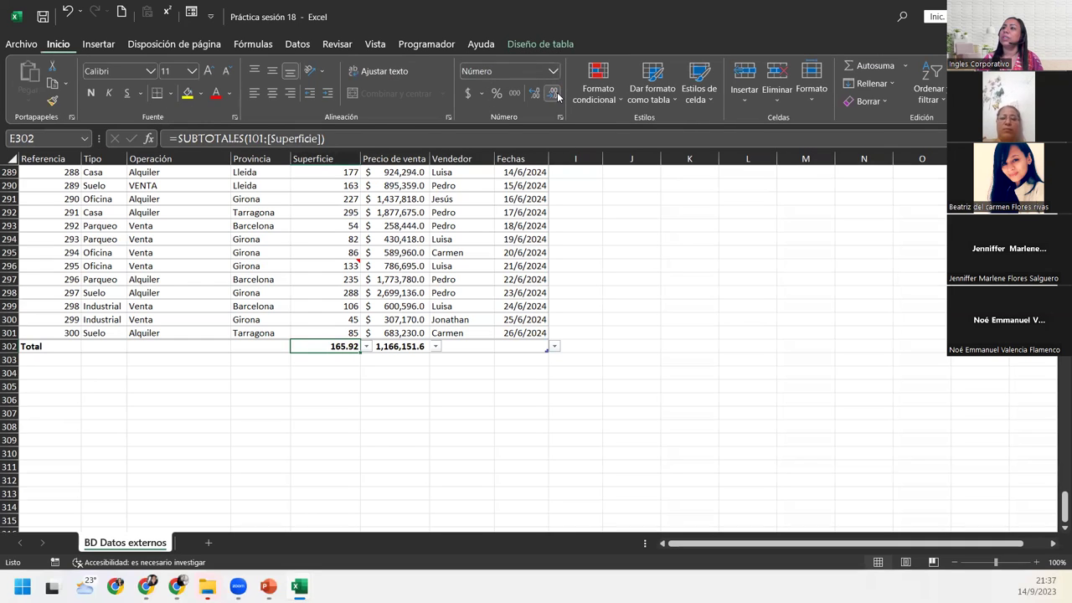
left_click(558, 95)
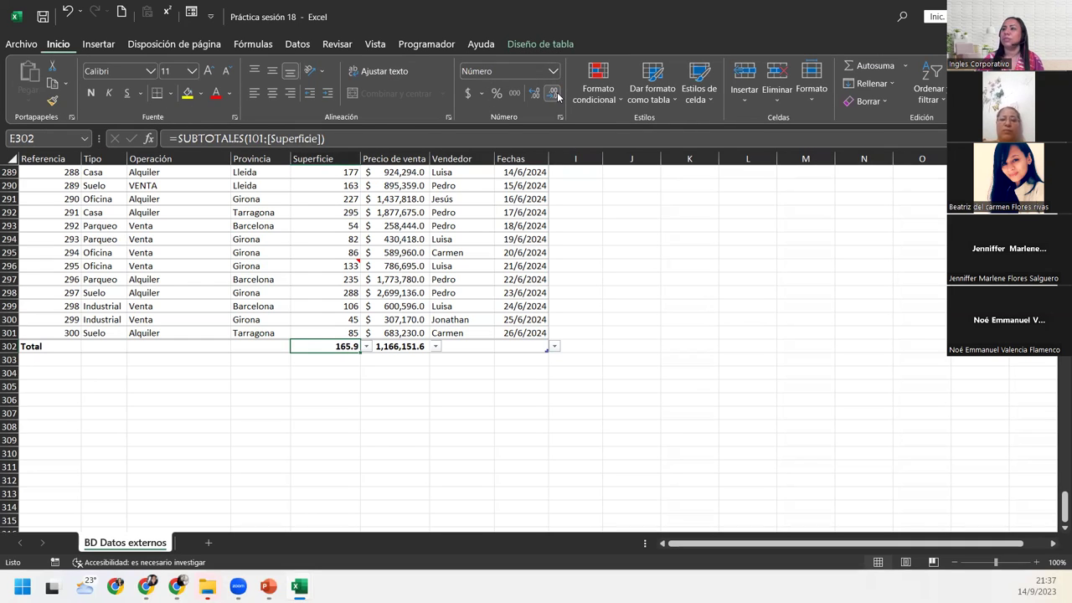
left_click(381, 399)
Recheck the Superficie and Precio de venta total dropdowns, keeping both on Promedio
left_click(342, 346)
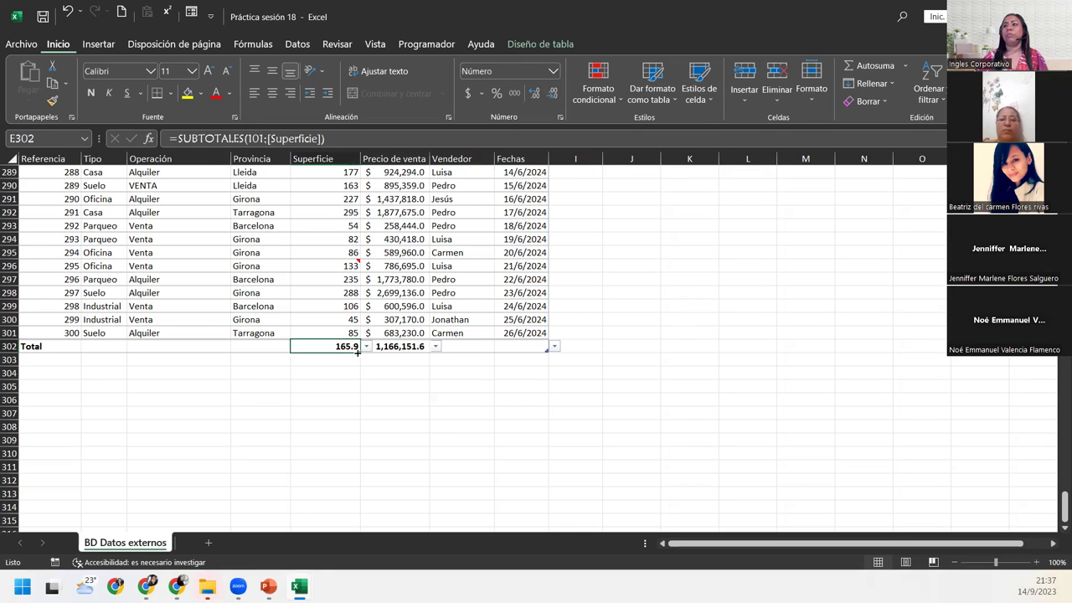
left_click(366, 346)
left_click(366, 346)
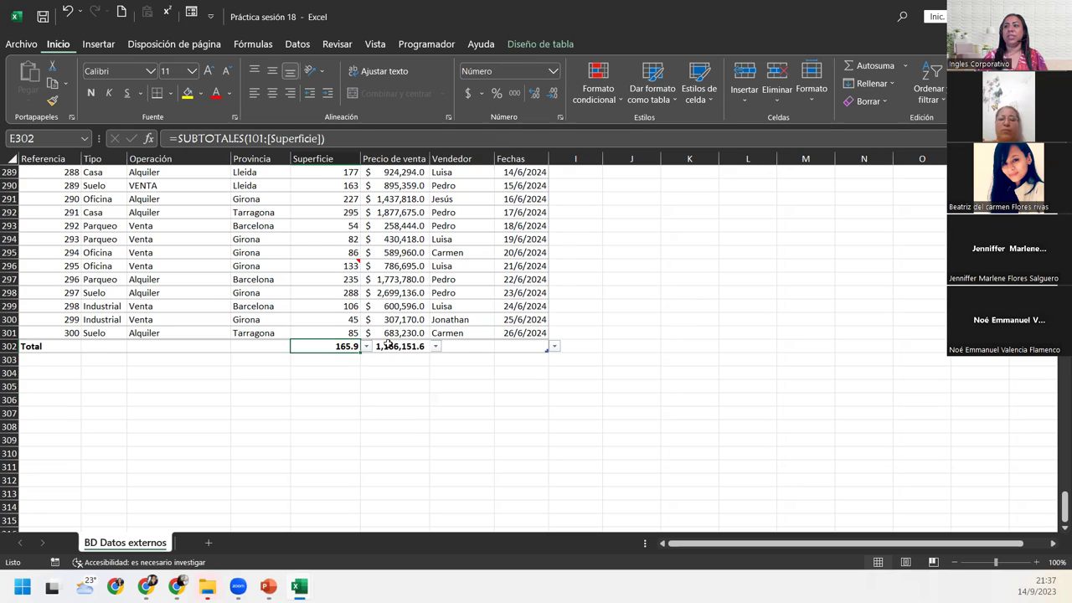
left_click(433, 347)
left_click_drag(432, 347, 438, 346)
left_click(419, 346)
left_click(435, 346)
left_click(435, 347)
left_click(409, 411)
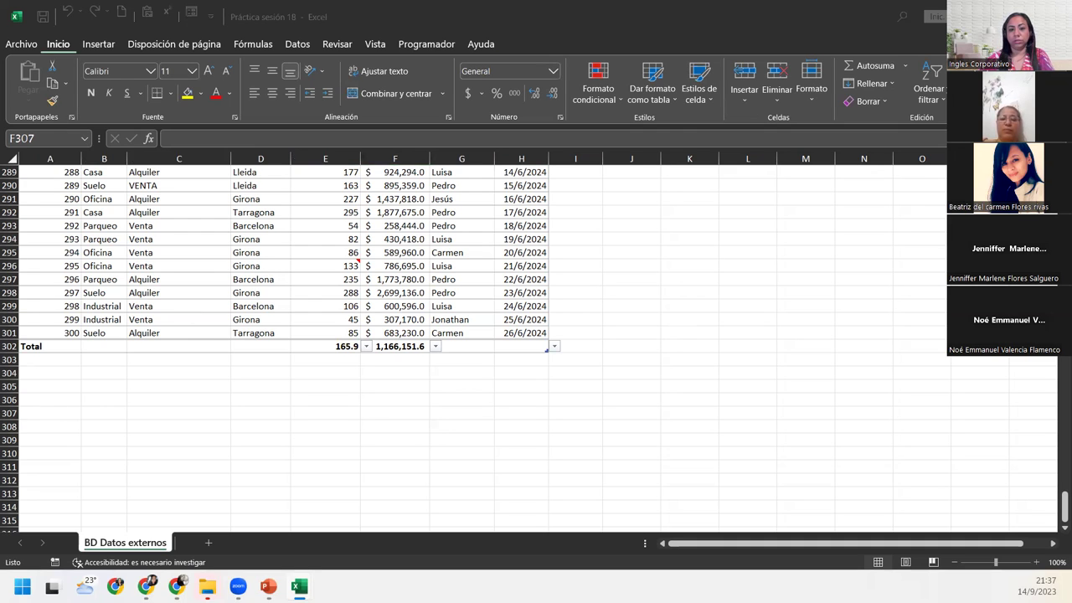
Select Barcelona in the Provincia slicer and review the 71 of 300 filtered records
left_click(426, 333)
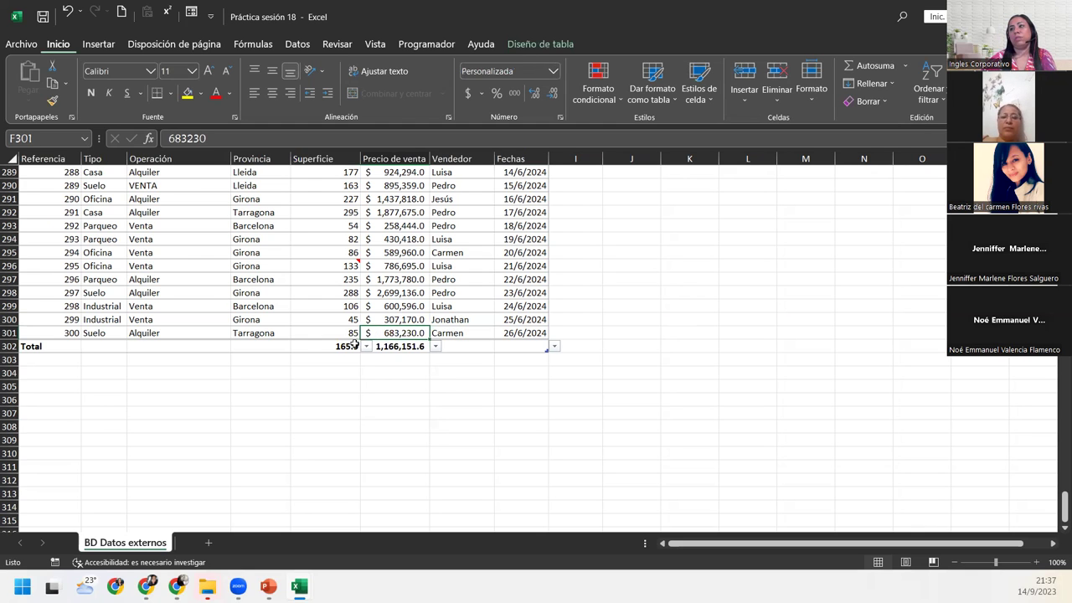
scroll(372, 263, "up", 6)
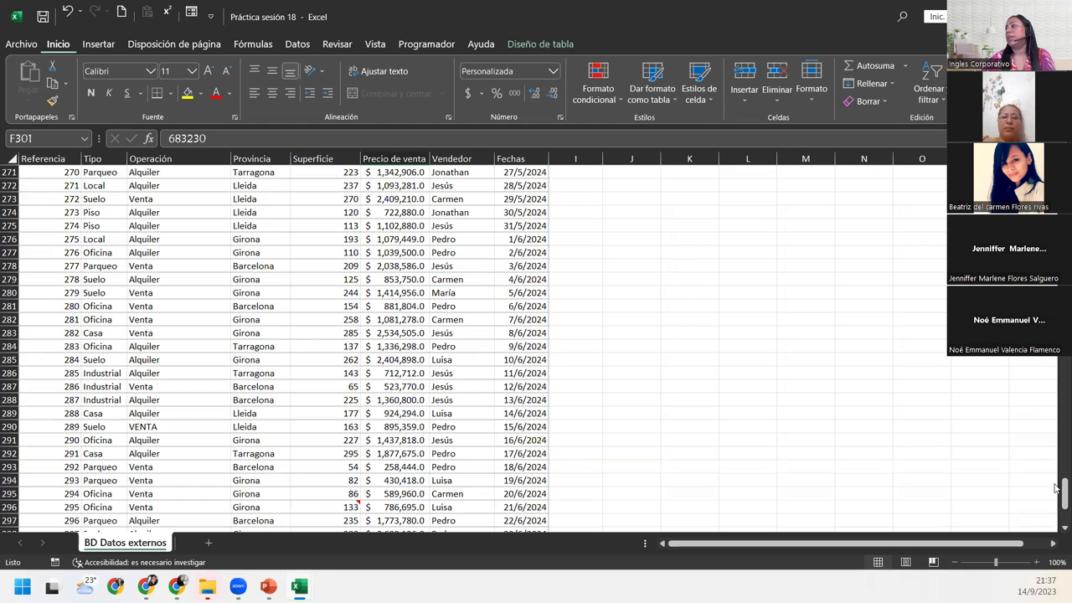
left_click_drag(1059, 496, 1063, 172)
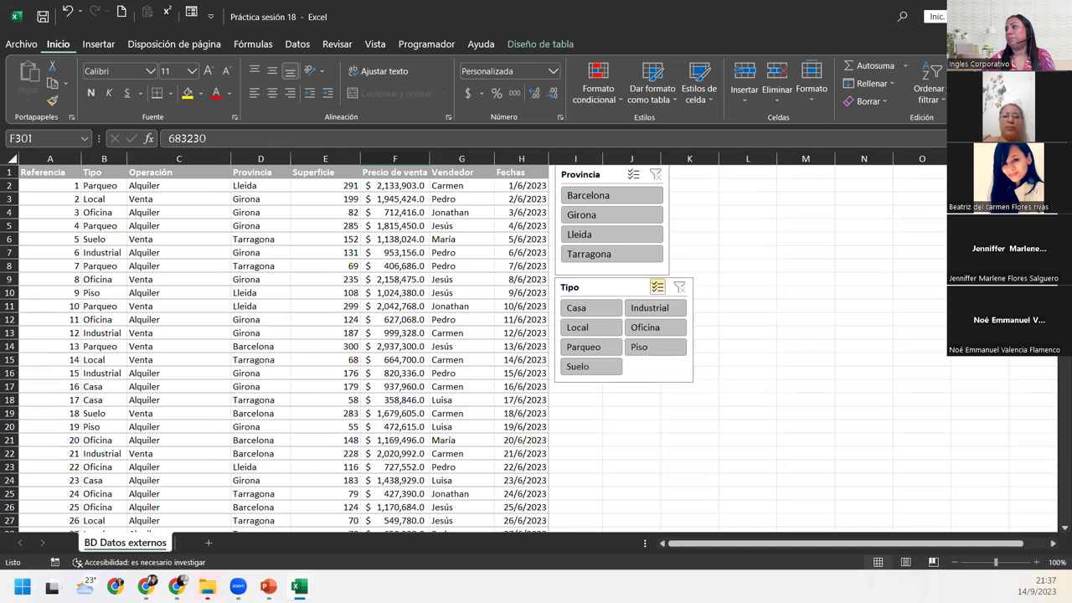
left_click(521, 252)
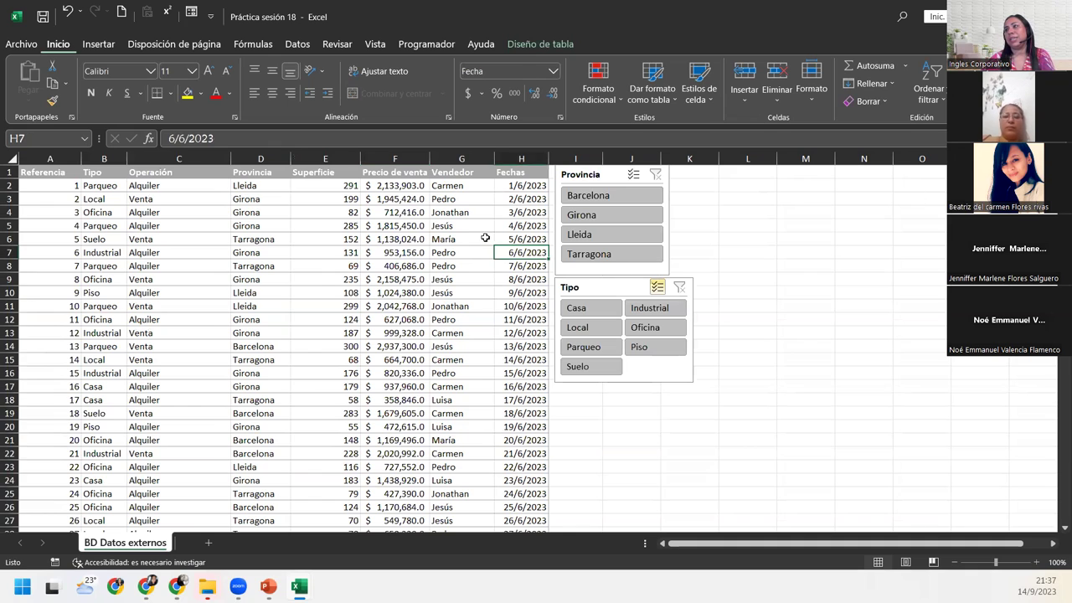
left_click(610, 200)
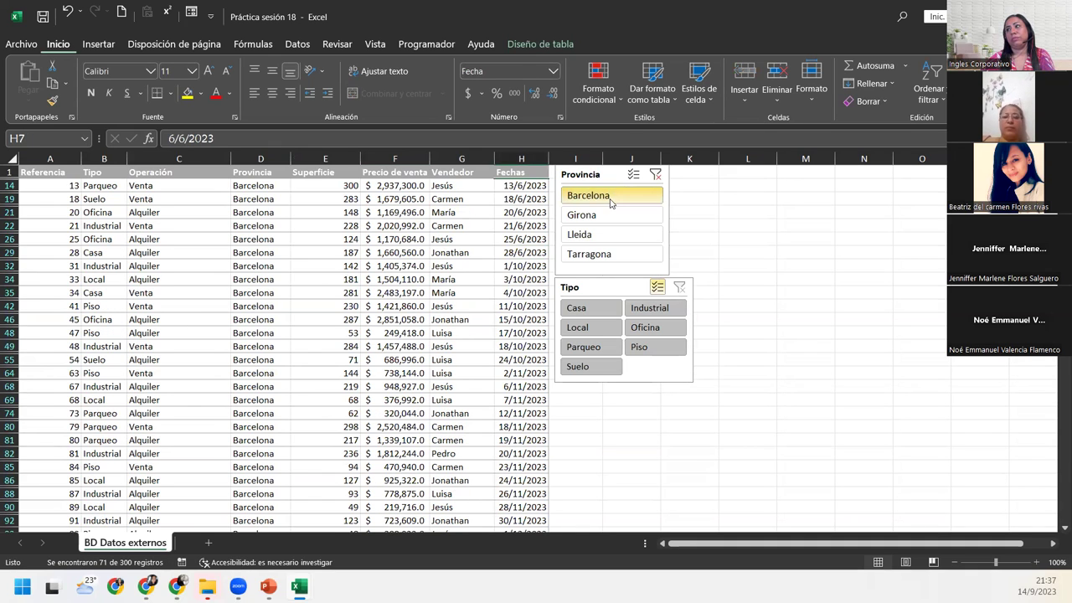
scroll(504, 330, "down", 2)
scroll(504, 330, "down", 3)
scroll(505, 330, "down", 3)
scroll(505, 330, "down", 3)
scroll(551, 334, "down", 4)
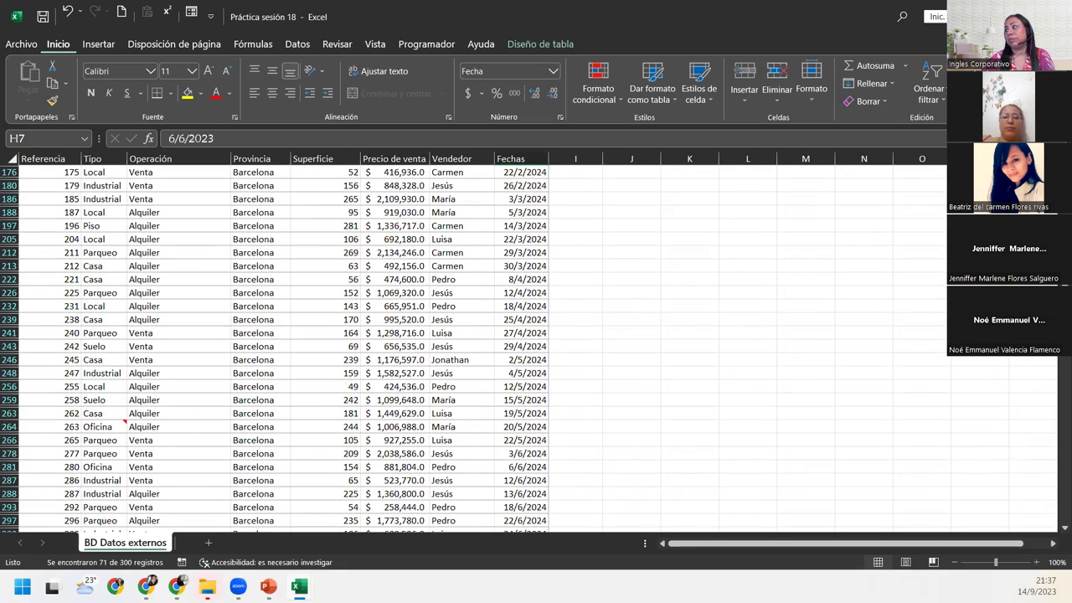
scroll(550, 334, "down", 3)
scroll(550, 333, "down", 10)
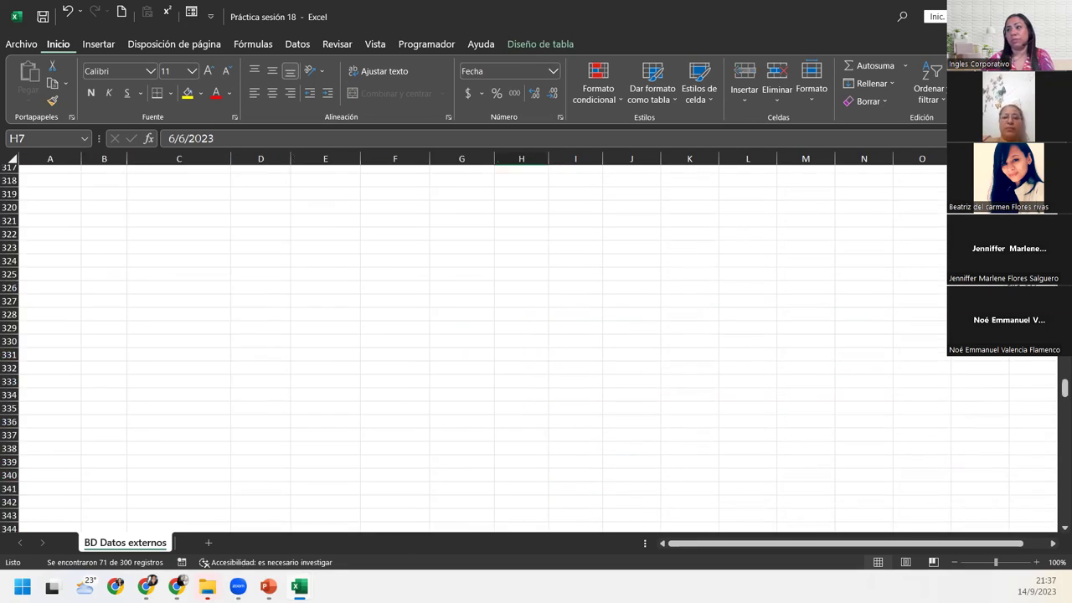
scroll(551, 333, "up", 10)
scroll(551, 333, "up", 15)
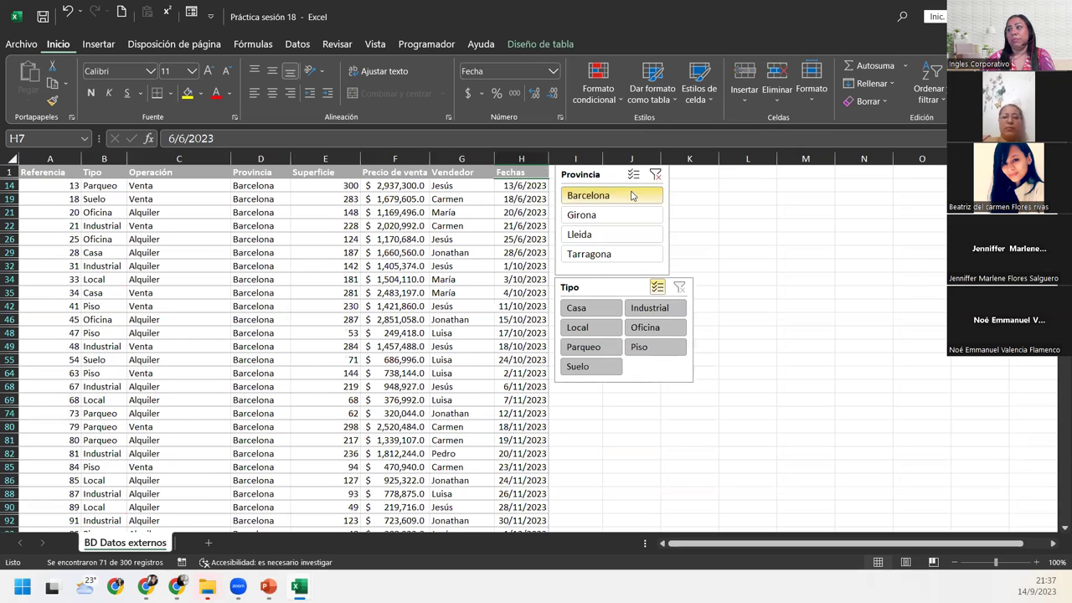
Deselect Casa in the Tipo slicer and scroll through the filtered Barcelona rows
left_click(579, 310)
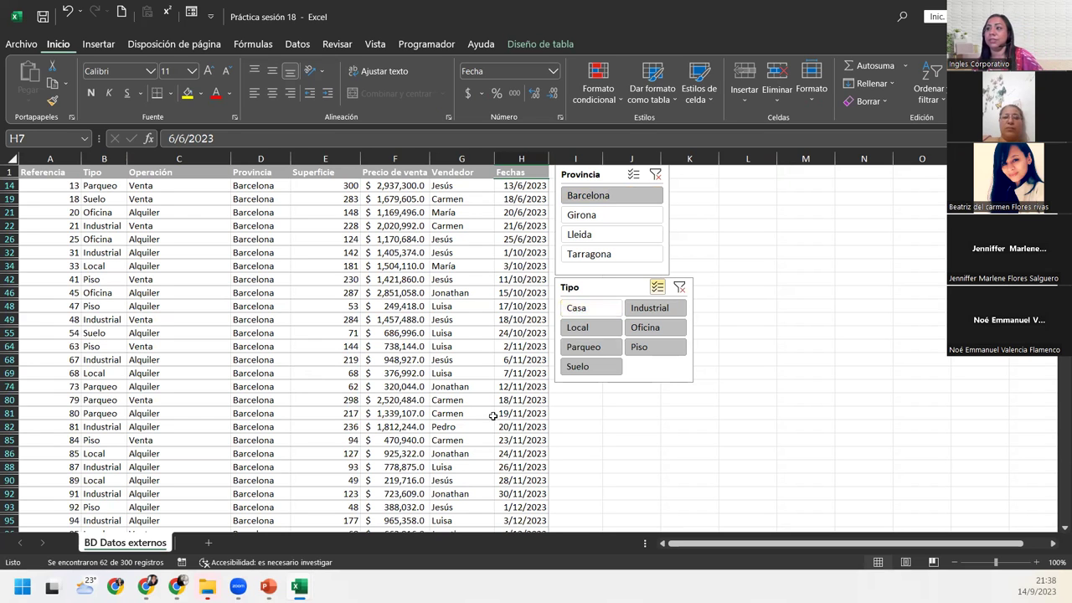
scroll(449, 430, "down", 2)
scroll(449, 429, "down", 2)
scroll(449, 429, "down", 3)
scroll(449, 428, "down", 4)
scroll(449, 427, "down", 2)
scroll(449, 428, "down", 3)
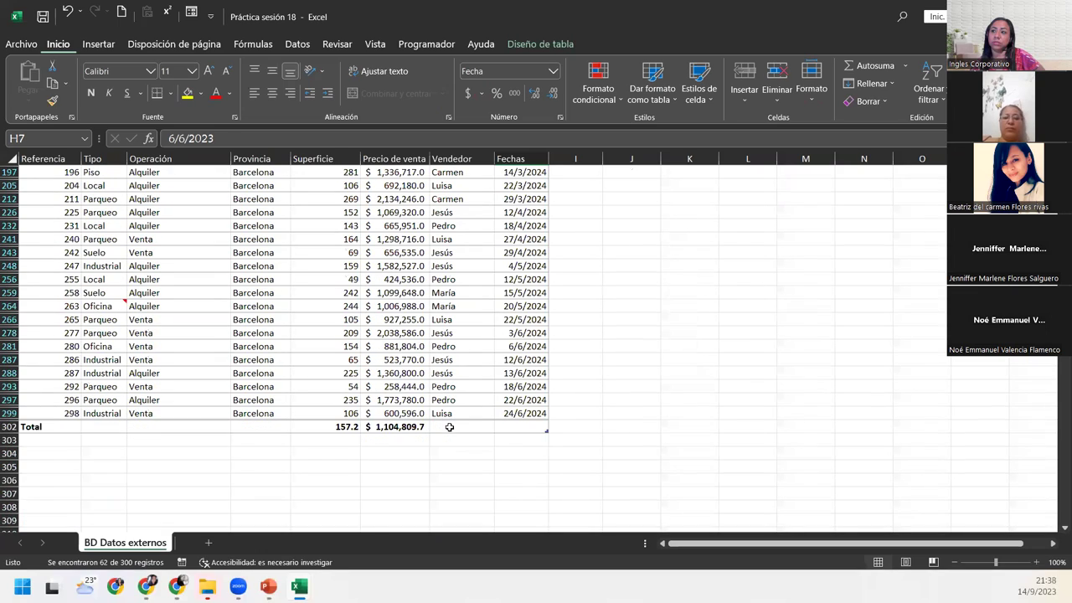
scroll(460, 372, "up", 2)
scroll(460, 371, "up", 4)
scroll(460, 371, "up", 3)
scroll(460, 371, "up", 2)
scroll(460, 371, "up", 3)
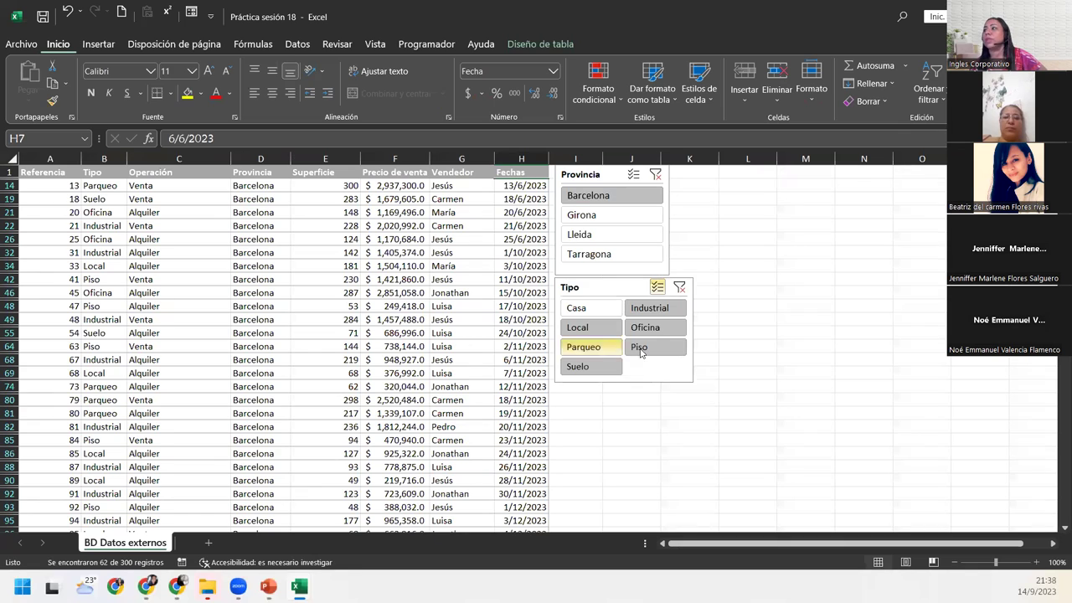
Reset the Tipo filter, try Oficina, Local and Parqueo, then settle on Piso (7 records)
left_click(658, 287)
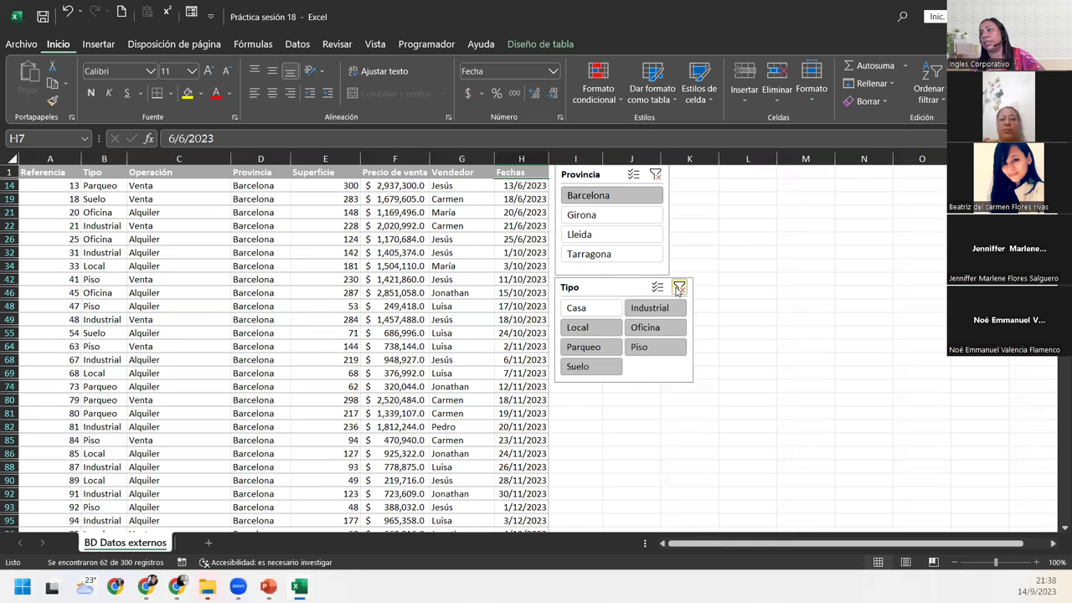
left_click(679, 288)
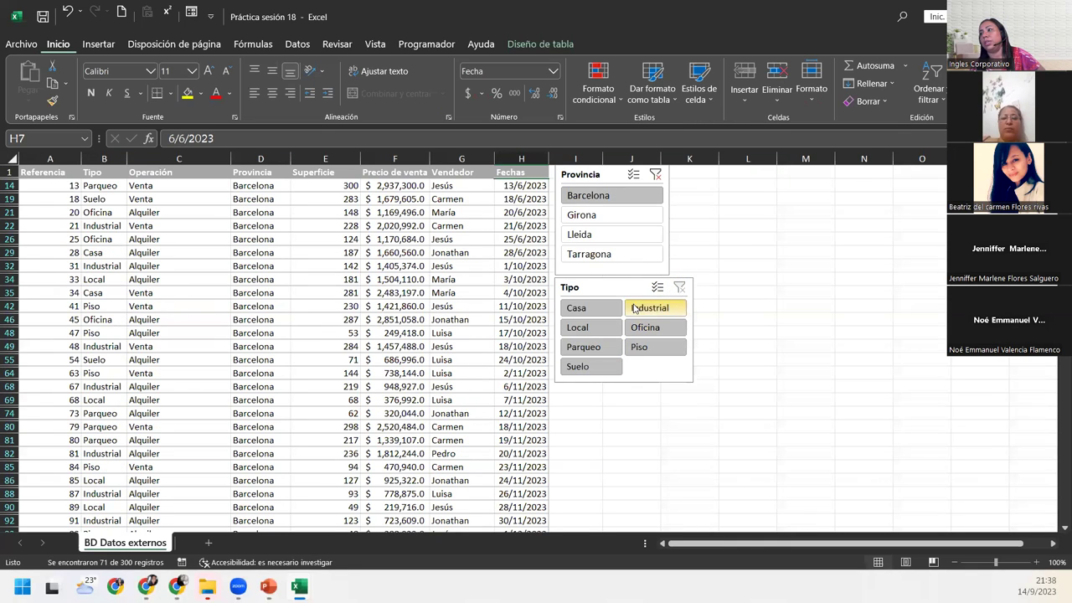
left_click(657, 287)
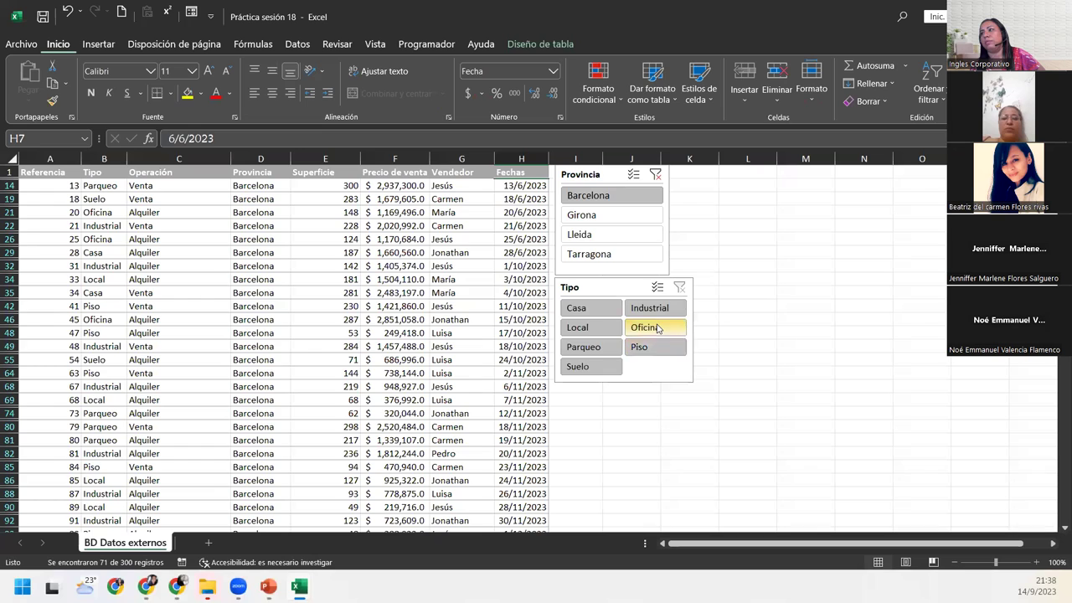
left_click(658, 328)
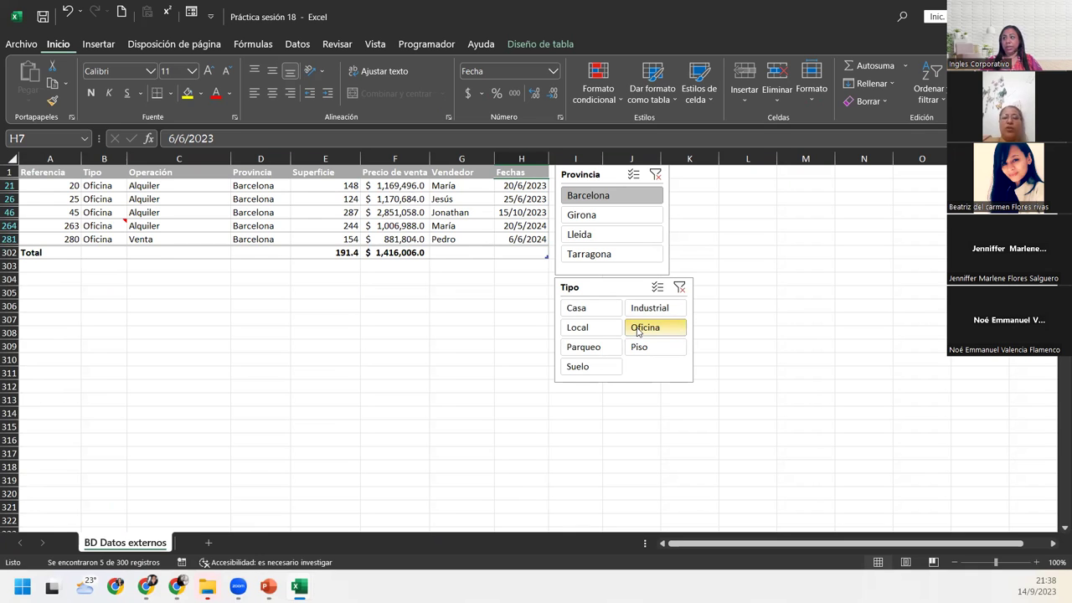
left_click(617, 332)
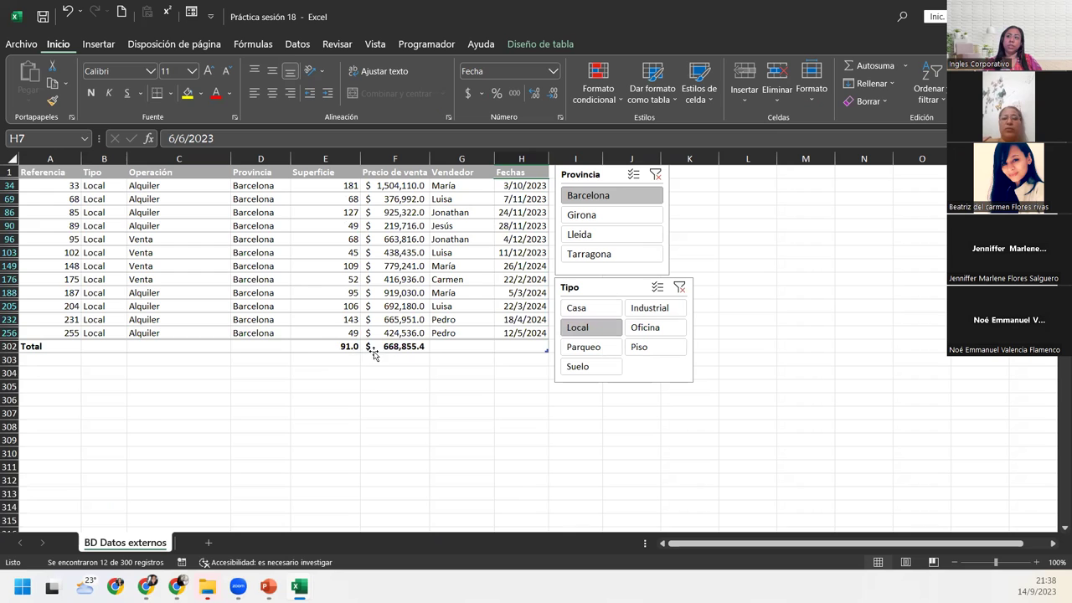
left_click(582, 350)
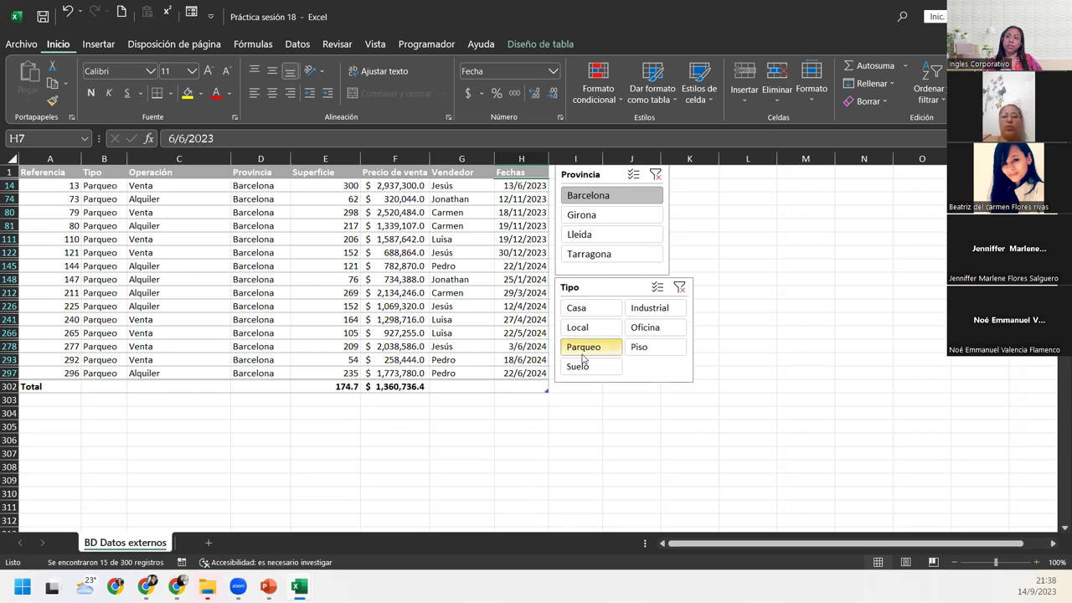
left_click(634, 349)
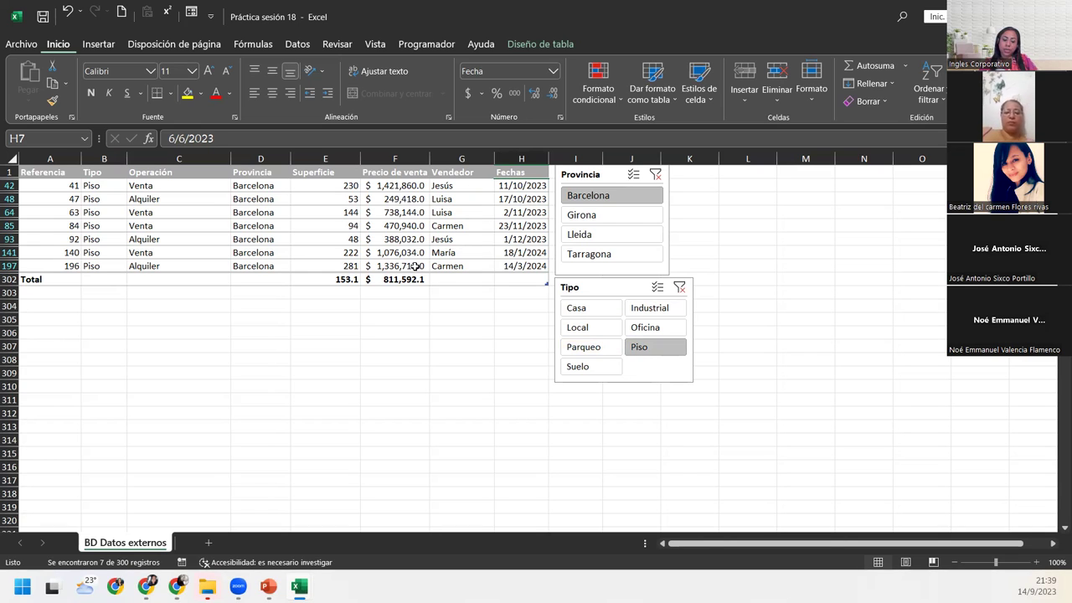
Set the Tipo total in B302 to Recuento, showing 7 for the Piso rows
left_click(158, 267)
left_click(156, 275)
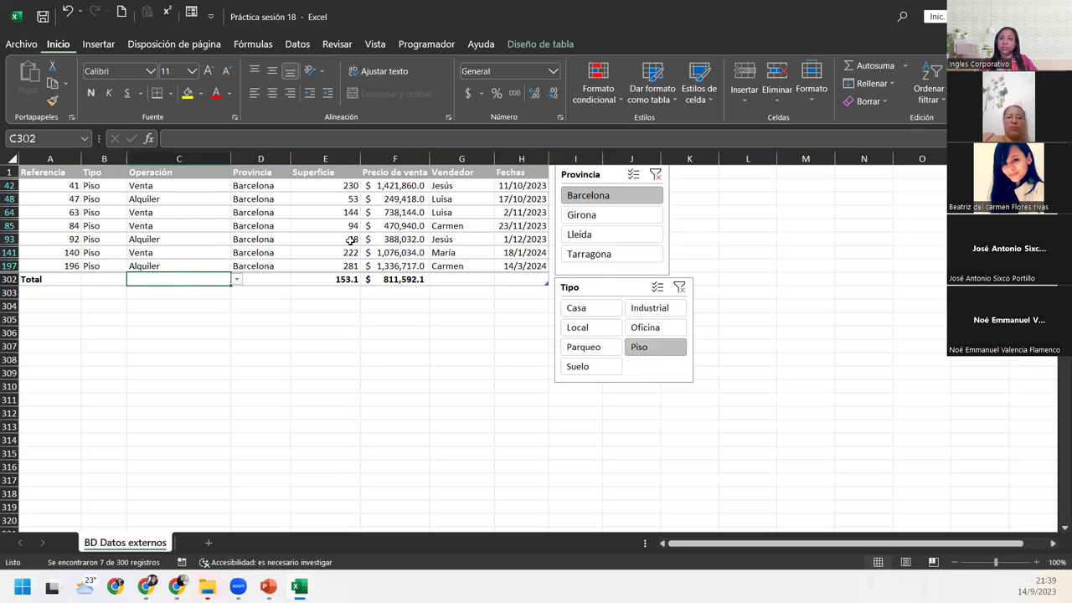
left_click(115, 282)
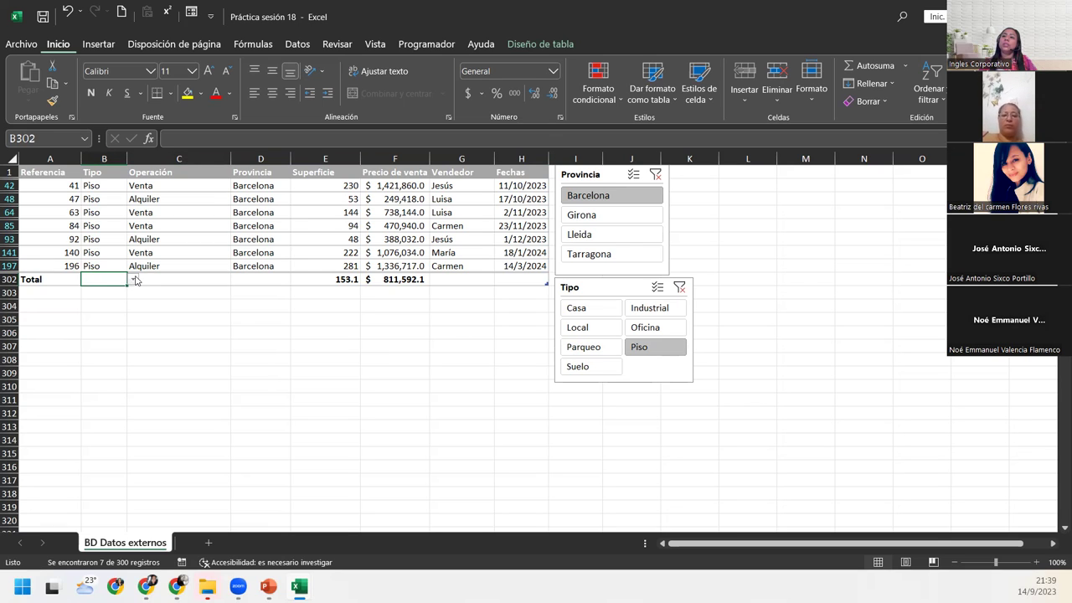
left_click(134, 279)
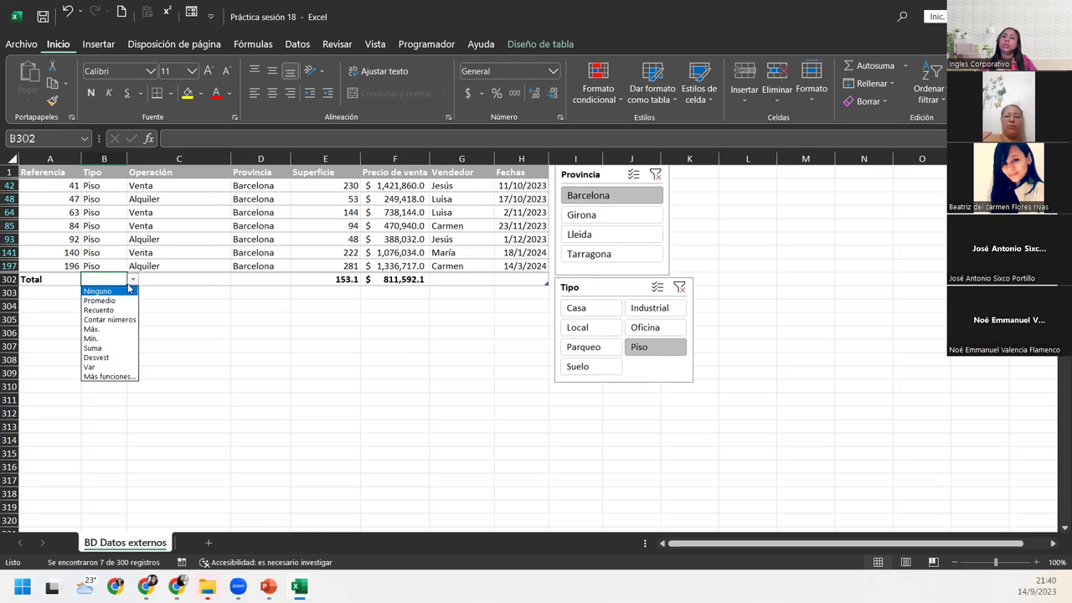
left_click(105, 309)
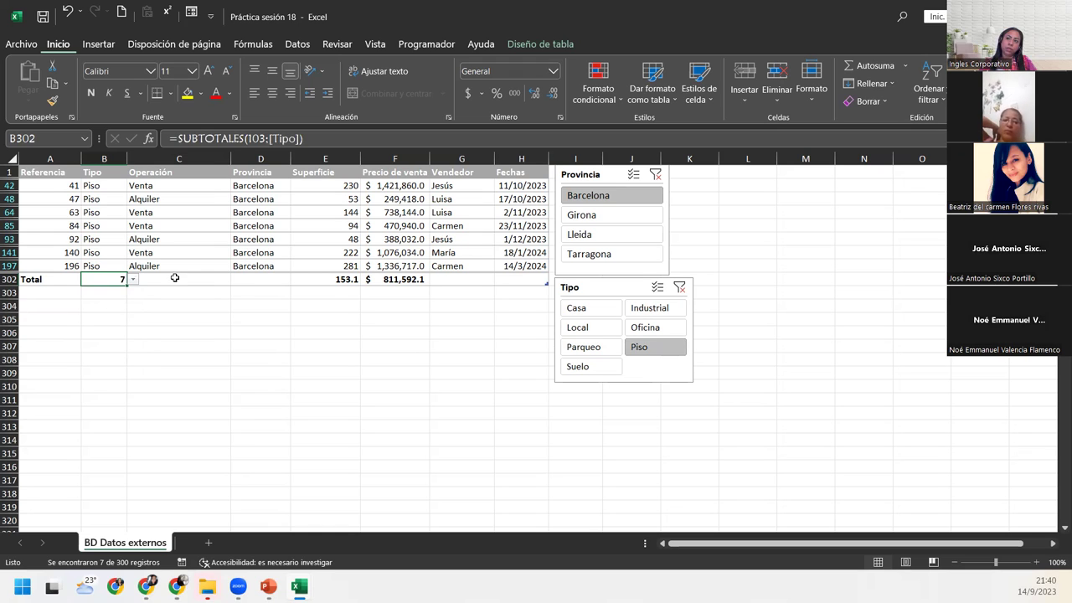
key("Right")
left_click(228, 338)
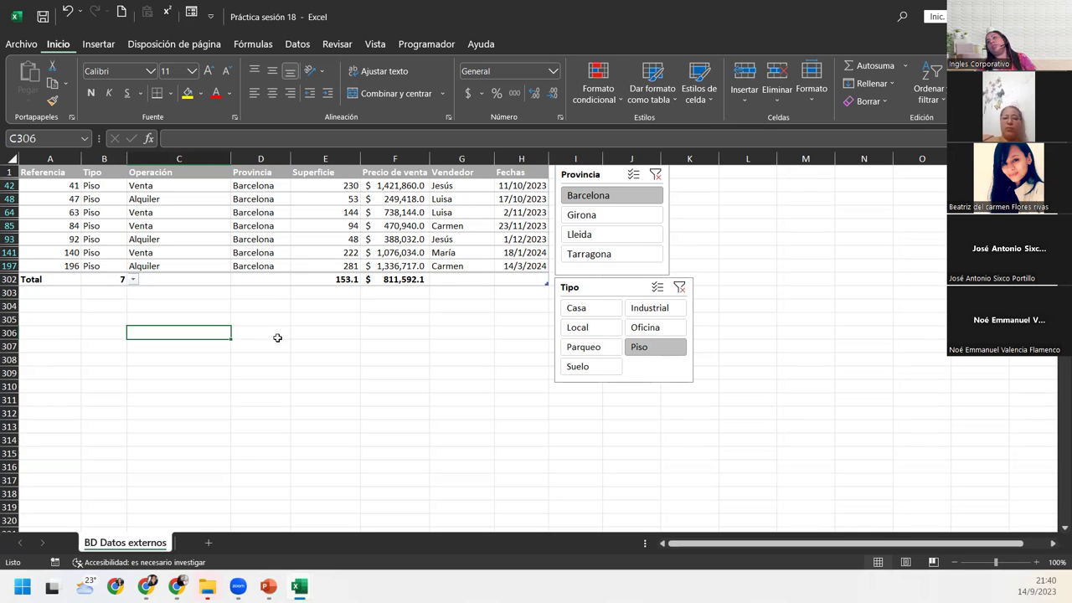
Step through Suelo, Parqueo, Local, Oficina, Industrial and Casa in the Tipo slicer, then filter to Girona and Local
left_click(611, 378)
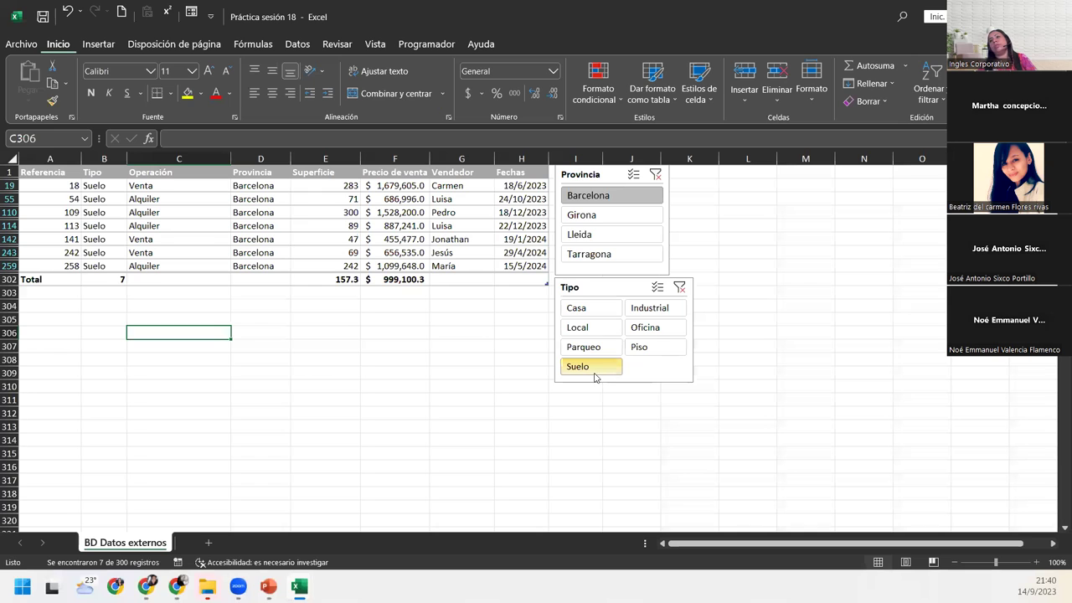
left_click(596, 345)
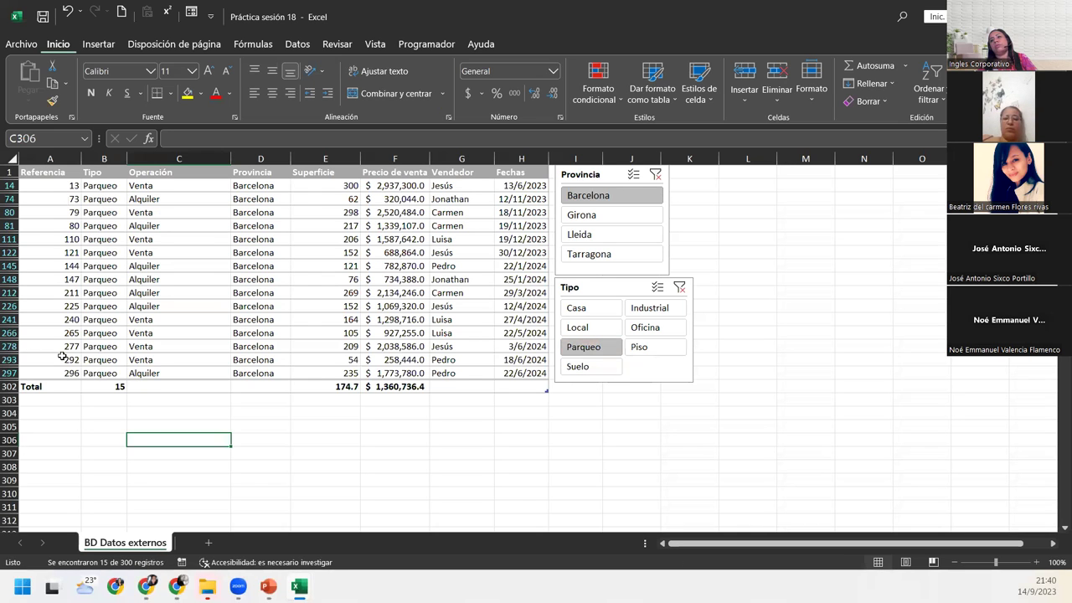
left_click(579, 331)
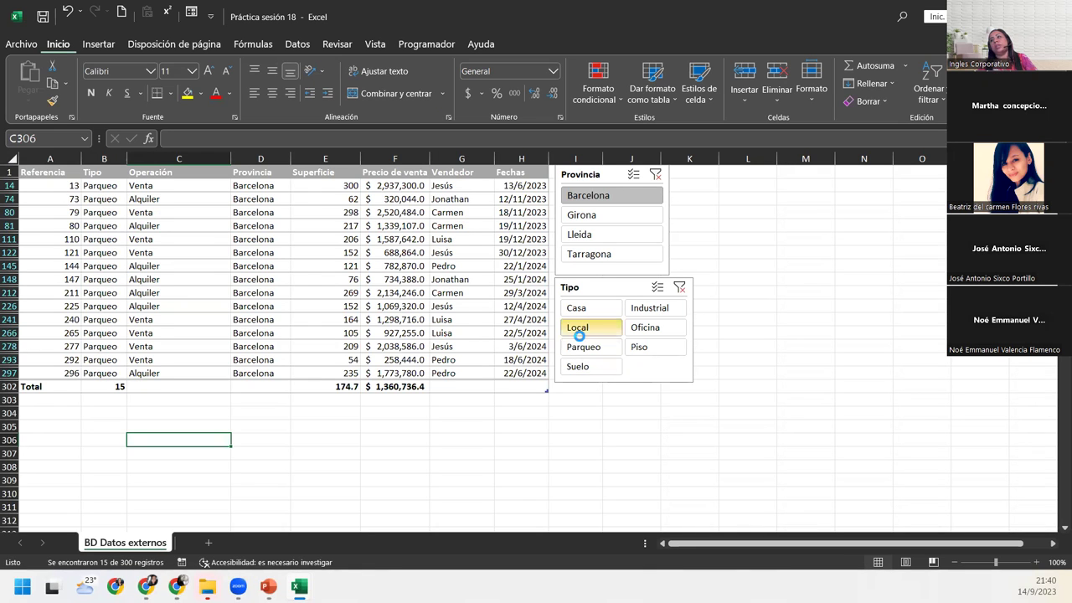
left_click(648, 327)
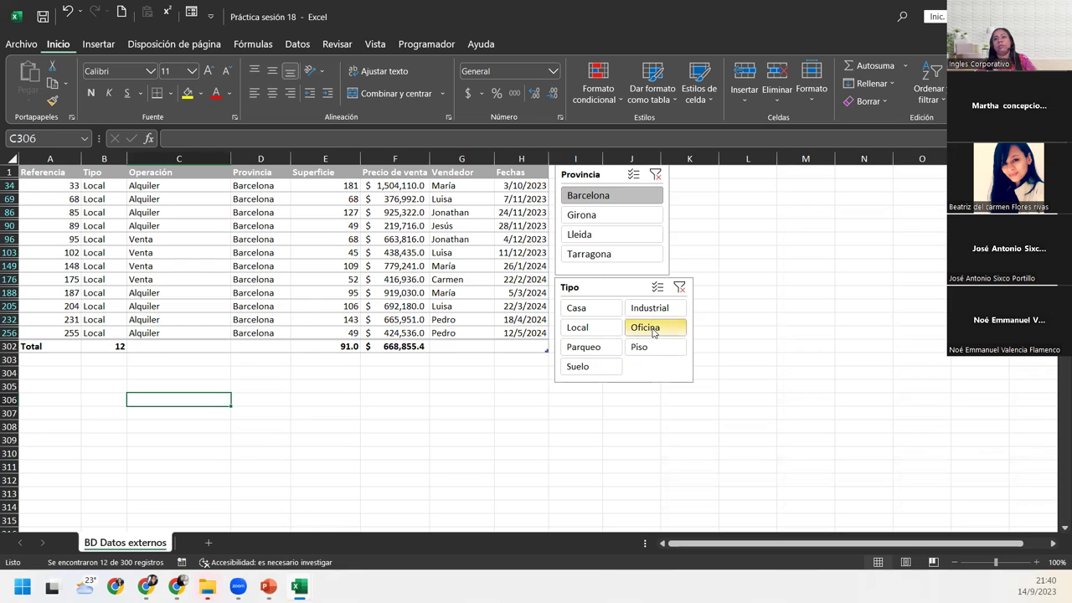
left_click(655, 310)
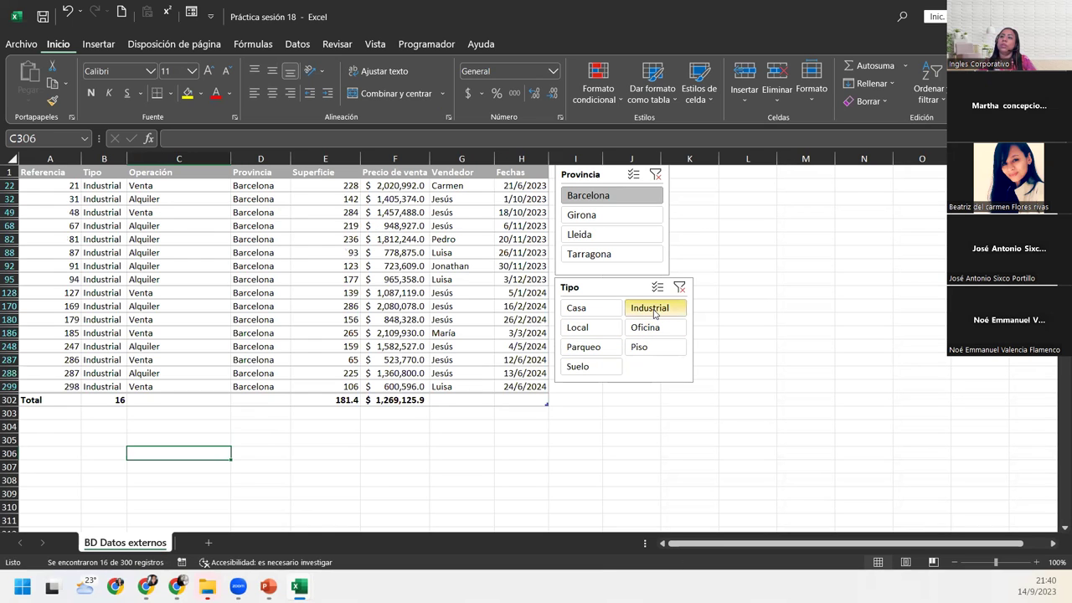
left_click(598, 310)
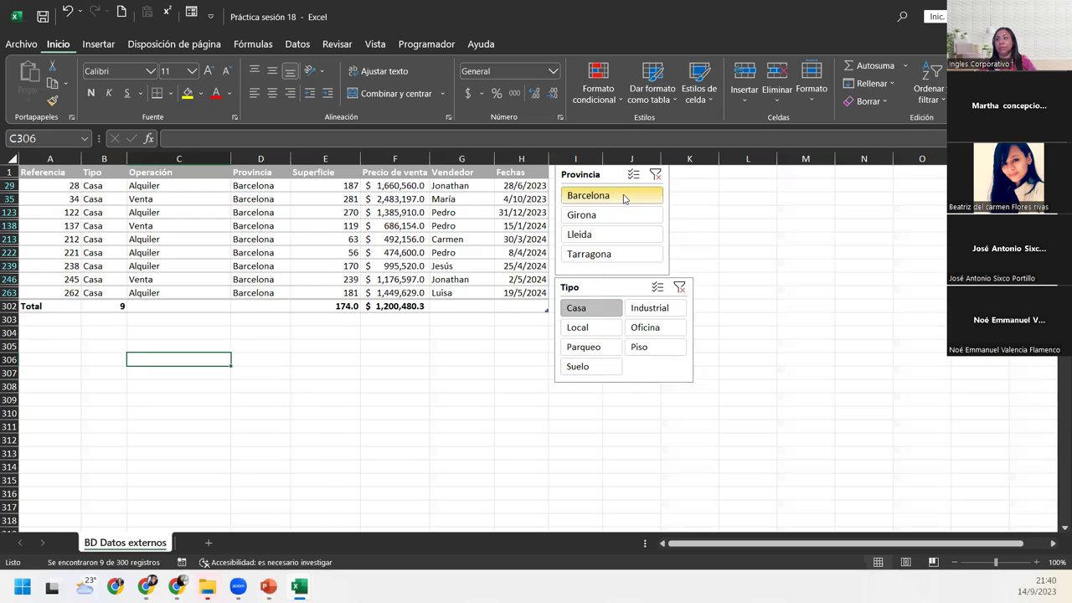
left_click(609, 221)
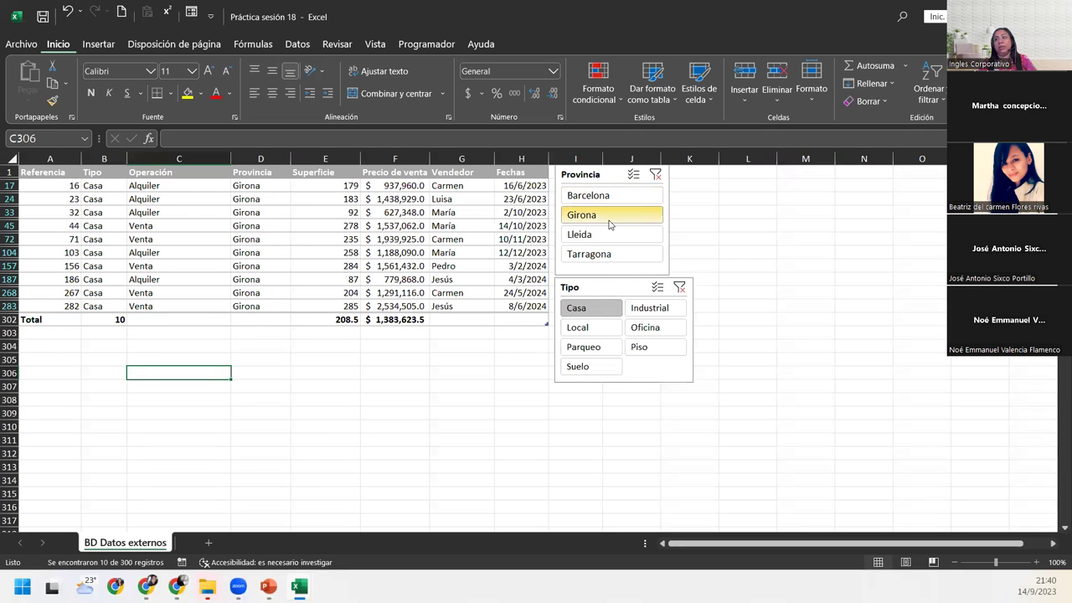
left_click(589, 337)
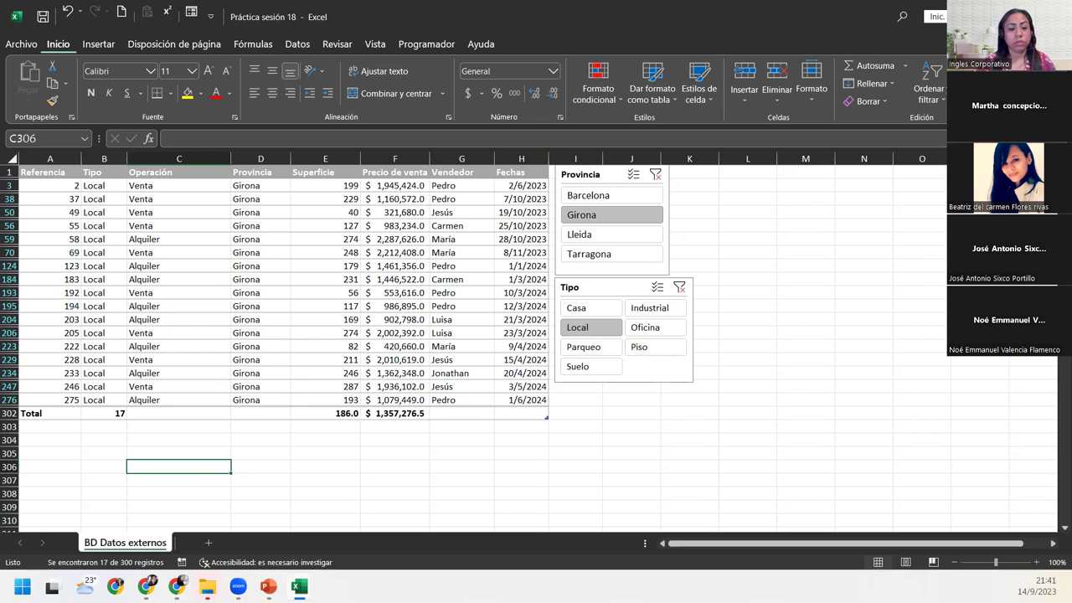
mouse_move(206, 586)
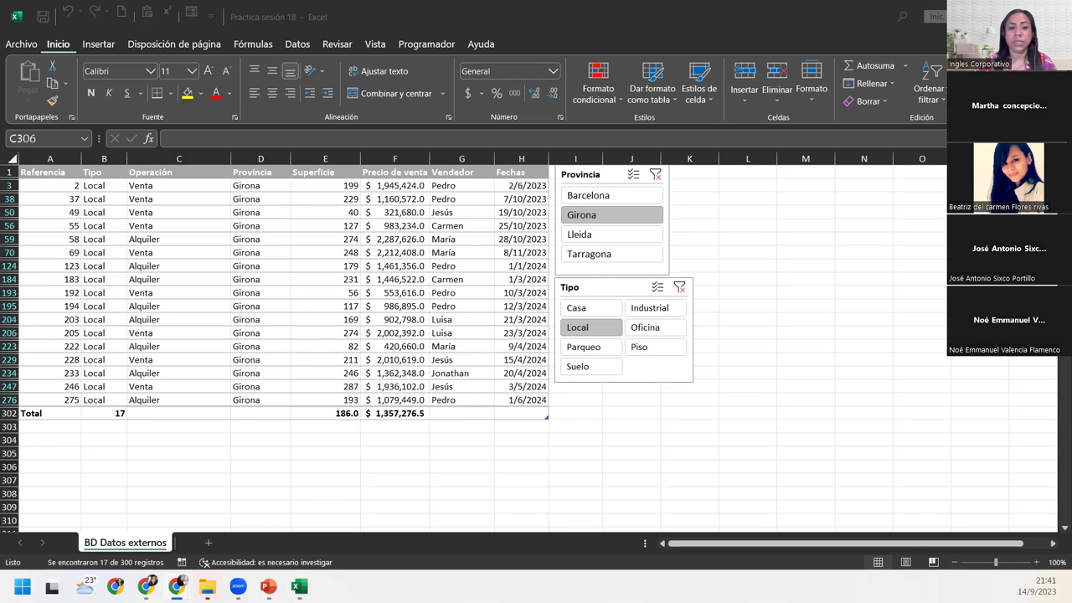
left_click(179, 467)
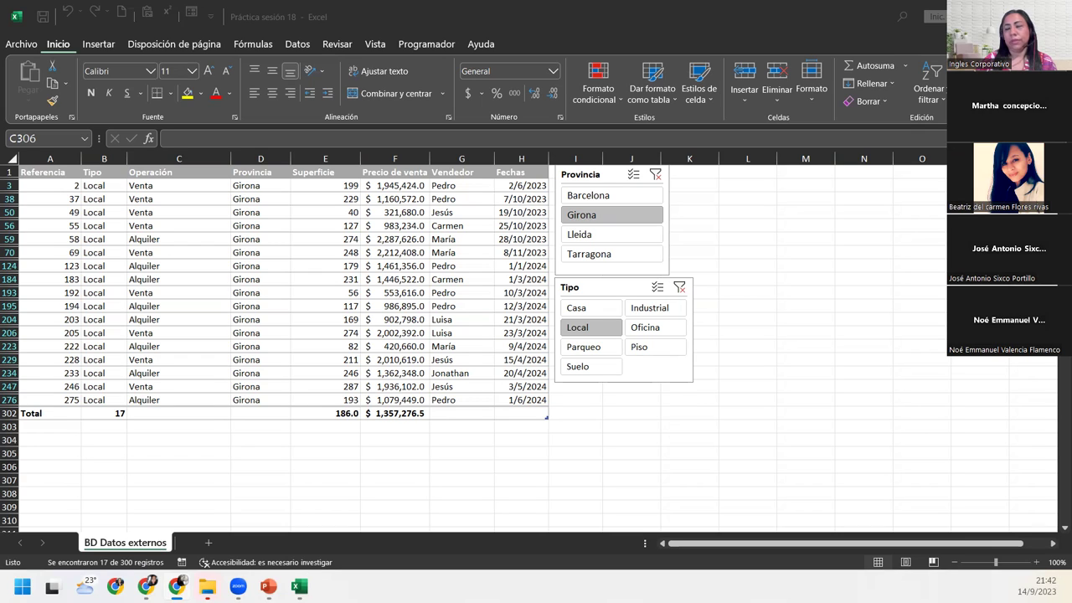
left_click(342, 347)
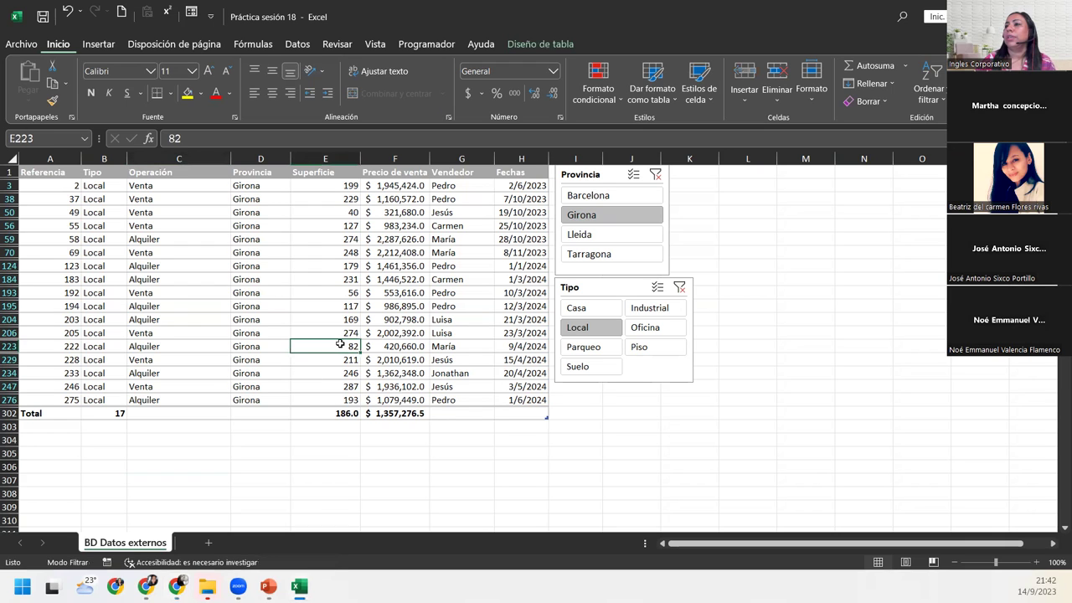
Show the Diseño de tabla options and set the Fechas Total row cell to Ninguno
left_click(548, 47)
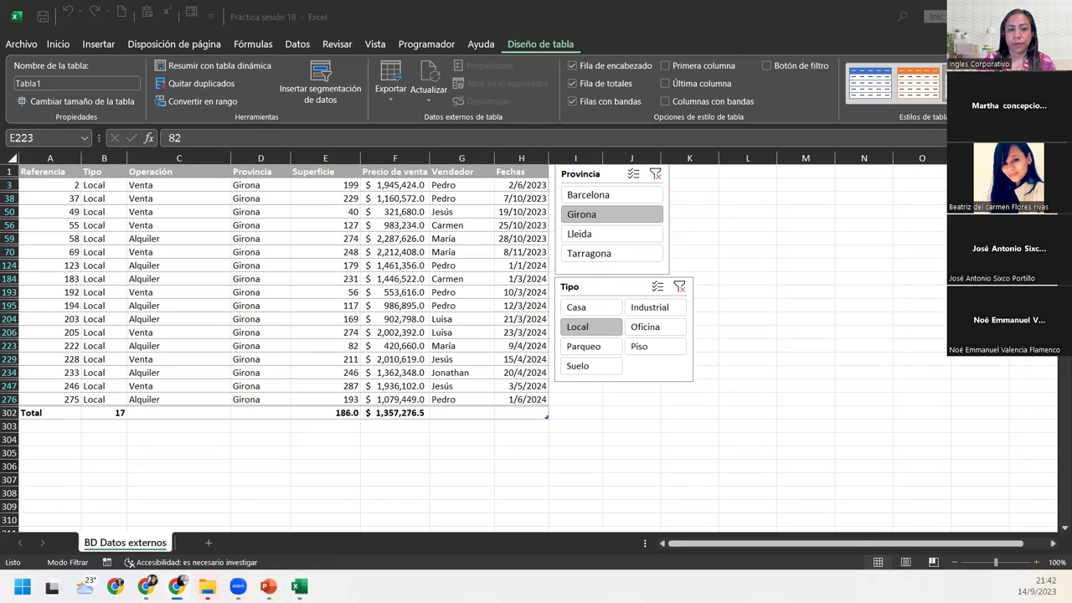
left_click(536, 413)
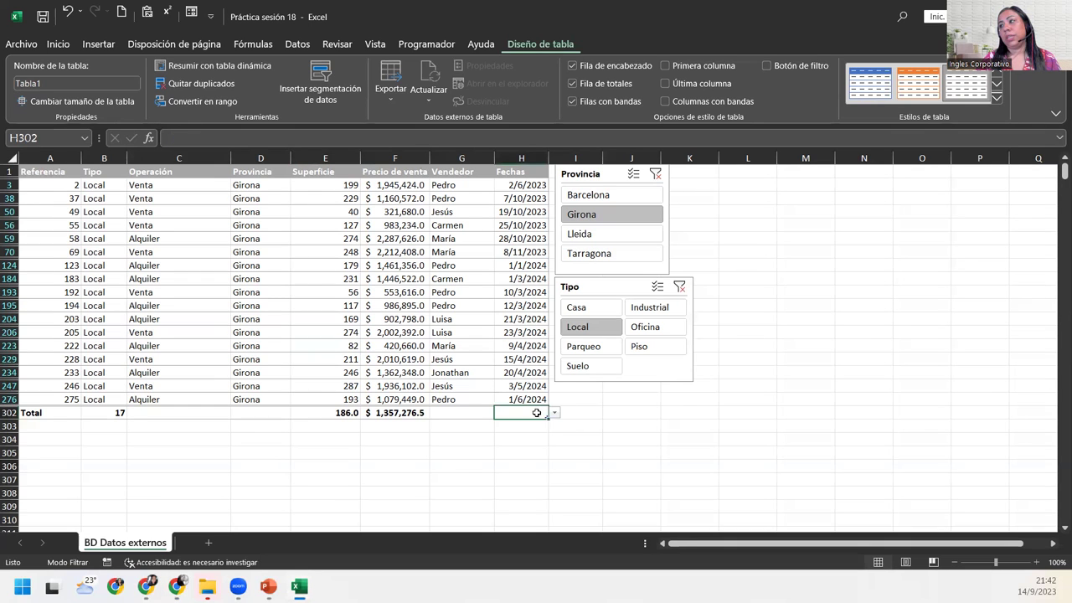
left_click(555, 413)
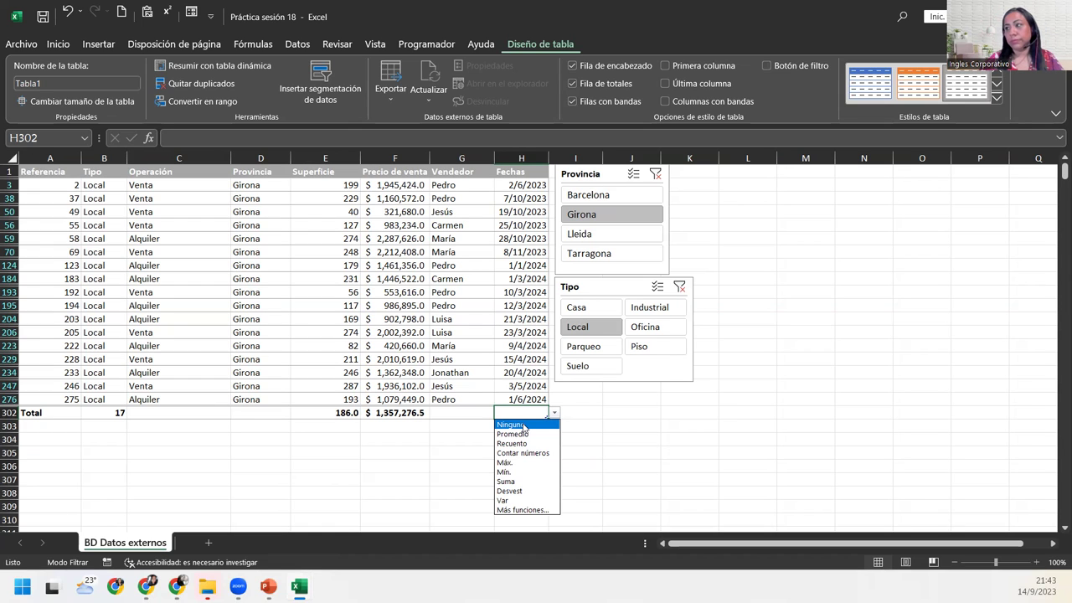
left_click(525, 426)
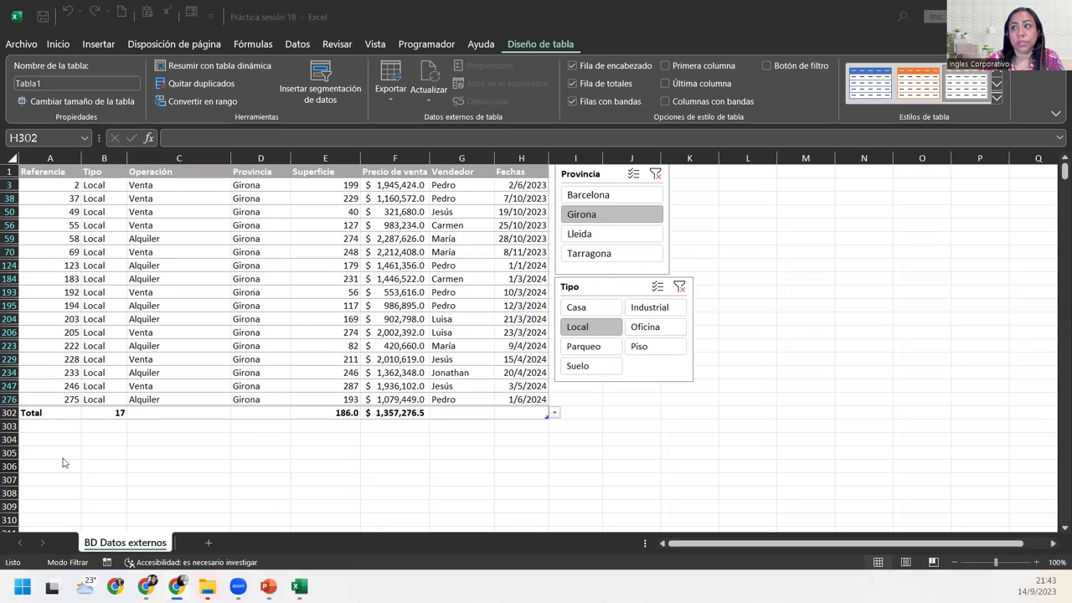
Check the Precio de venta total's function list and close it unchanged
left_click(401, 413)
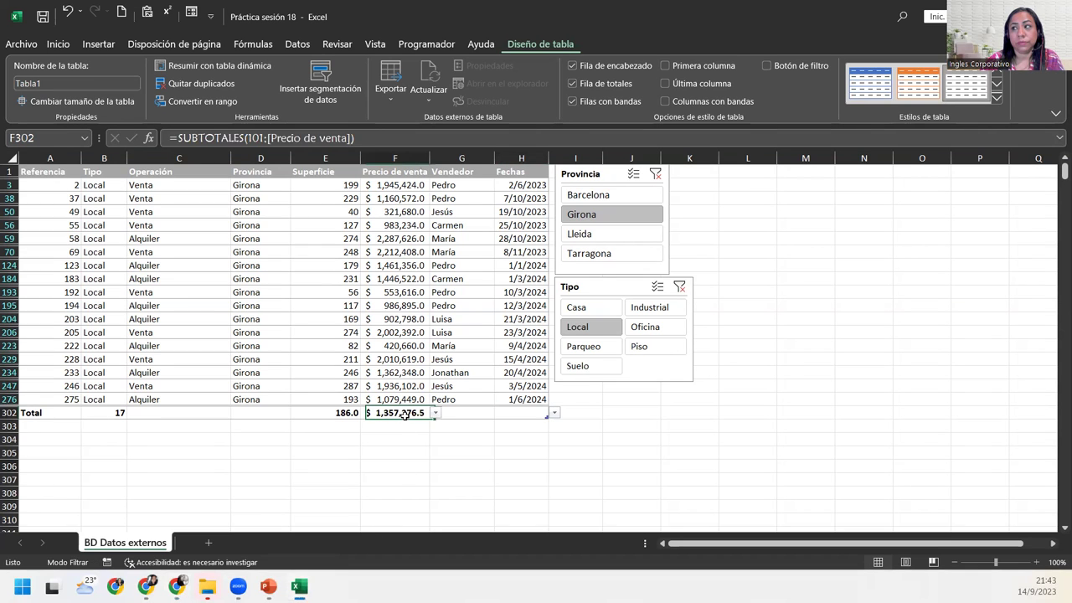
left_click(435, 413)
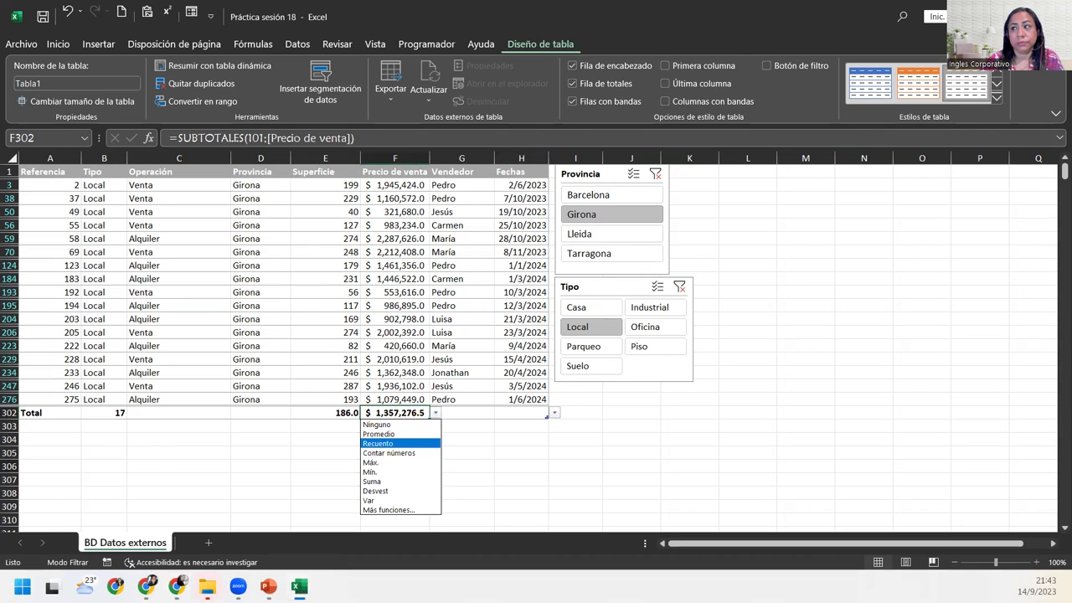
left_click(379, 434)
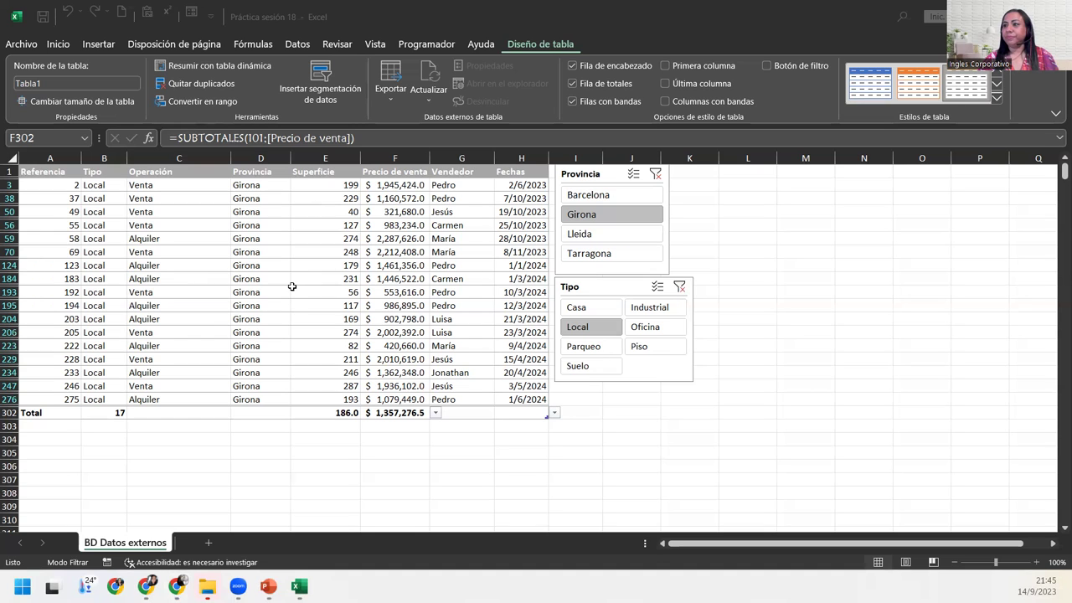
Inspect the =SUBTOTALES(101;[Precio de venta]) total formula in F302, then cancel the edit
key("F2")
type("=")
left_click(340, 275)
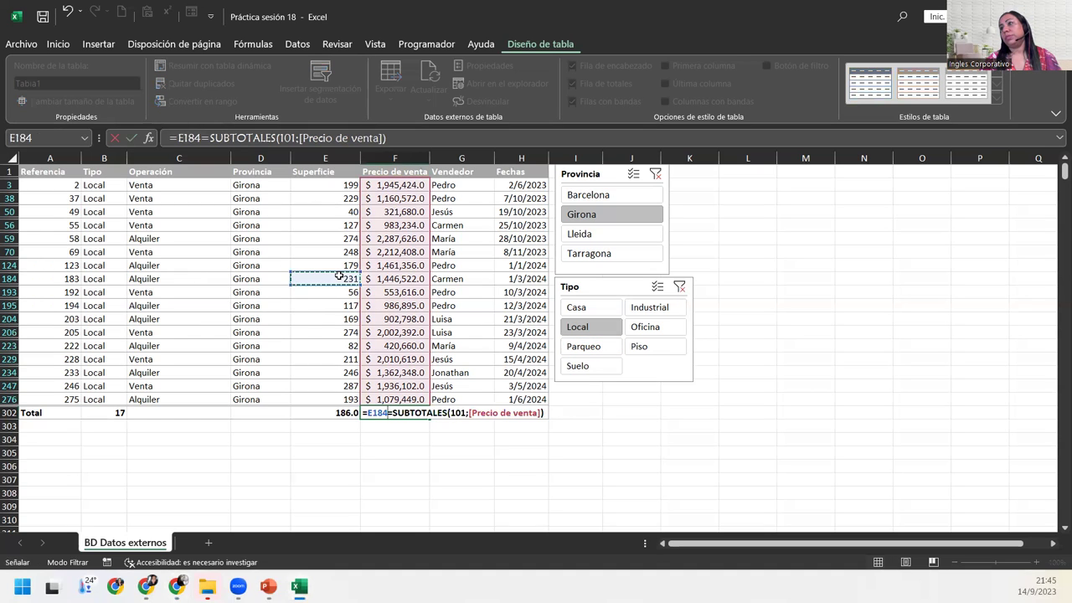
key("Escape")
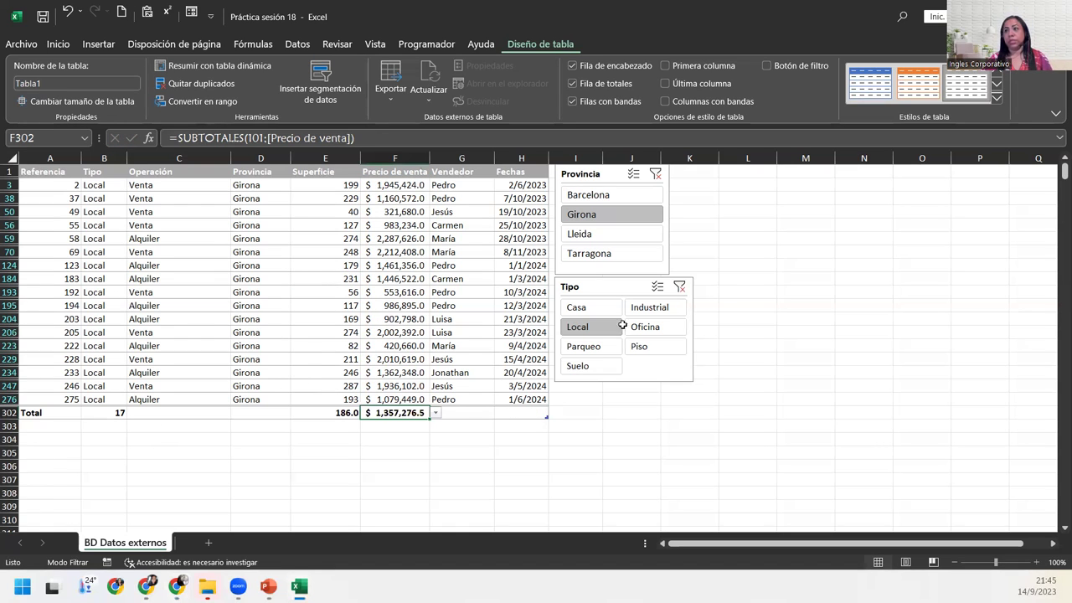
Filter the slicers to Barcelona with Casa and Oficina types, then select a Tipo cell
left_click(662, 308)
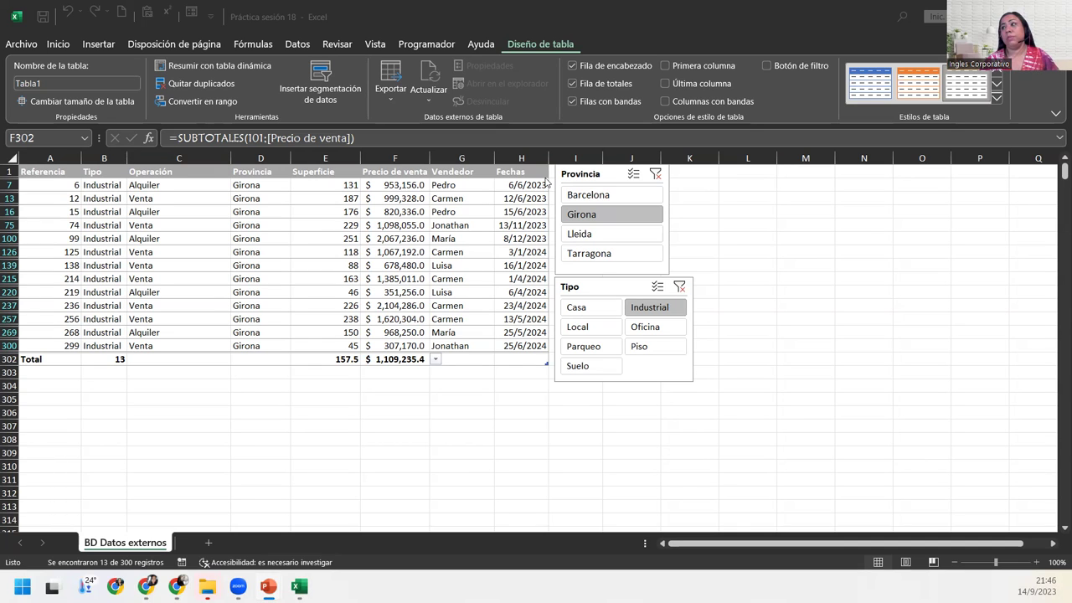
left_click(642, 203)
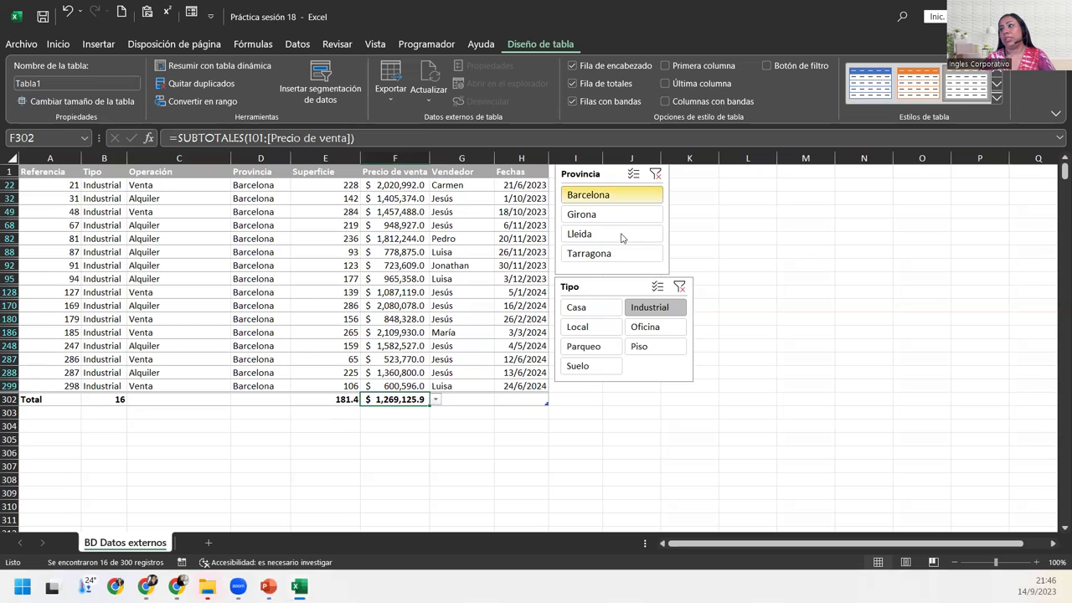
left_click(597, 311)
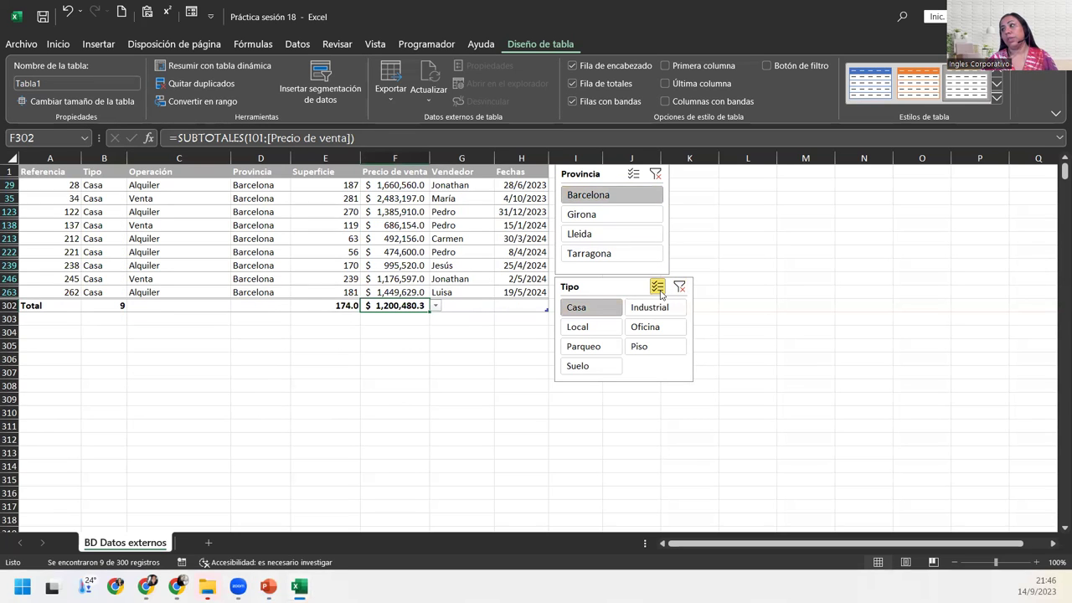
left_click(651, 328)
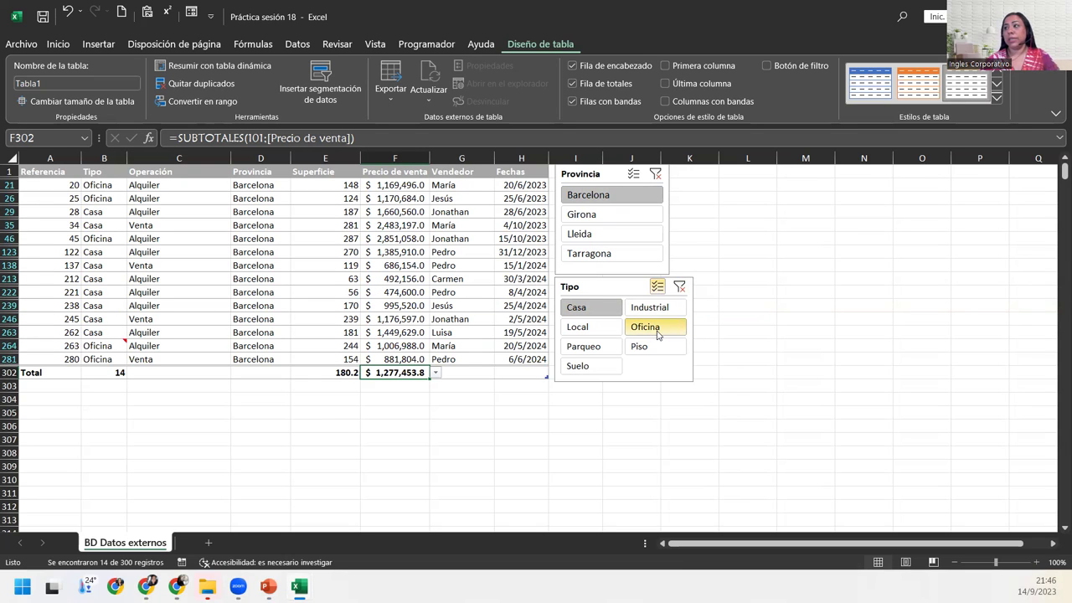
left_click(100, 198)
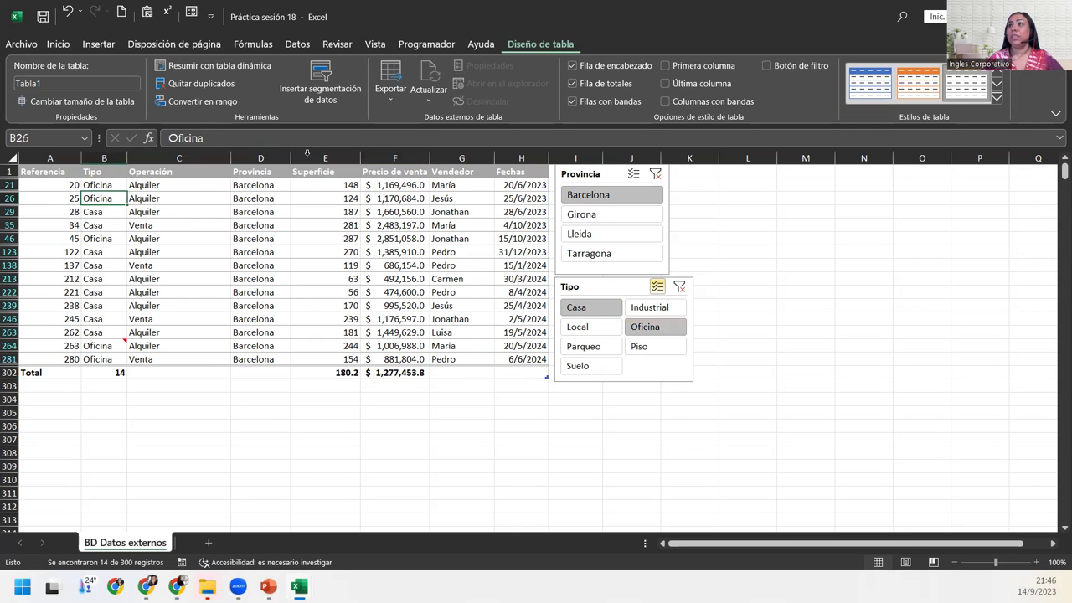
left_click(87, 44)
Sort the filtered rows by Tipo with Ordenar de A a Z
left_click(66, 43)
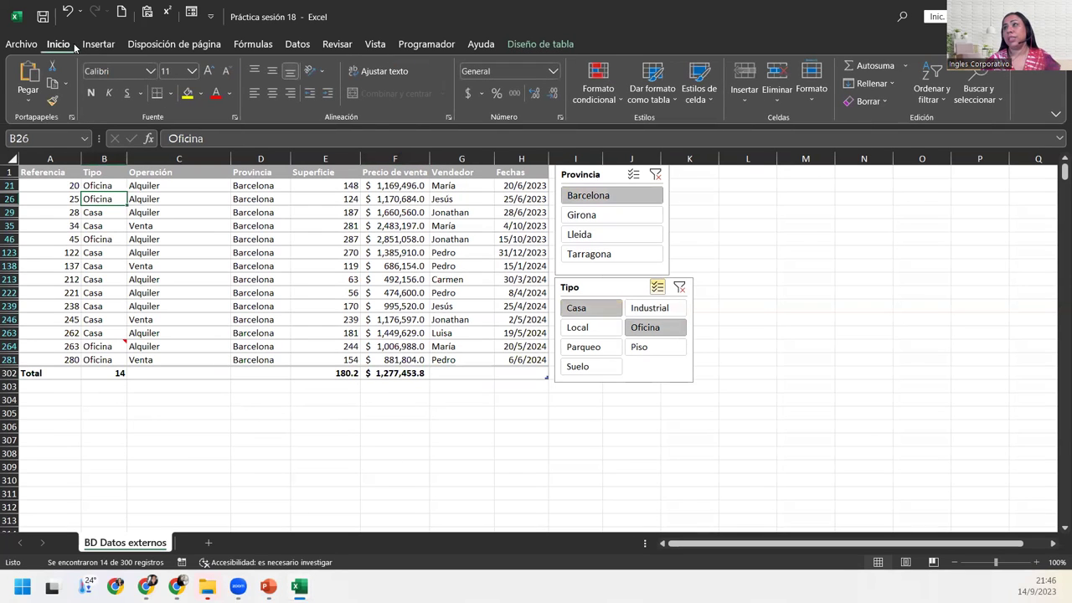
left_click(930, 90)
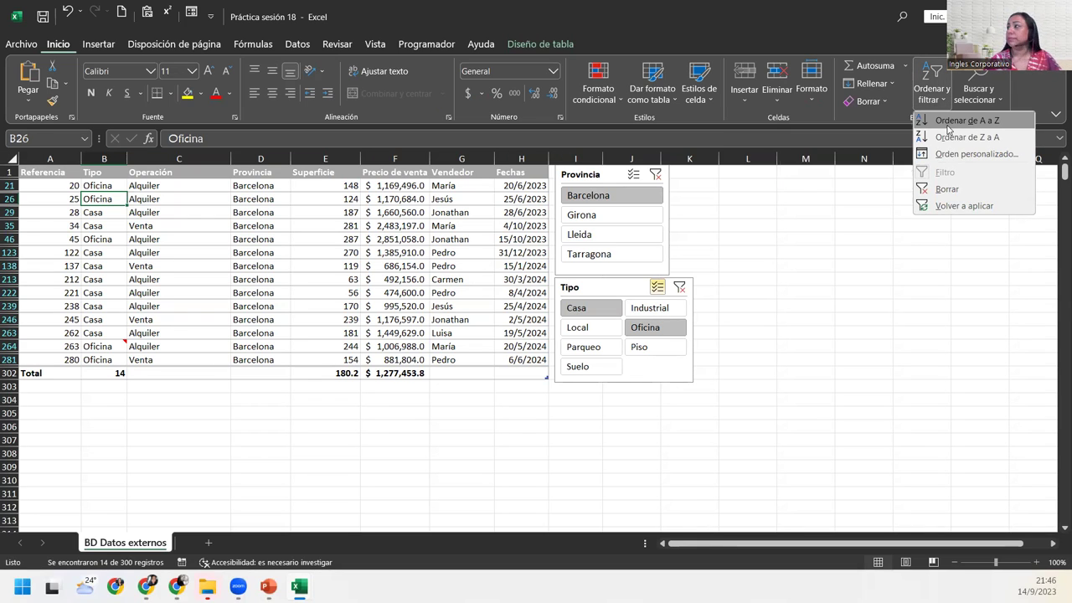
left_click(948, 126)
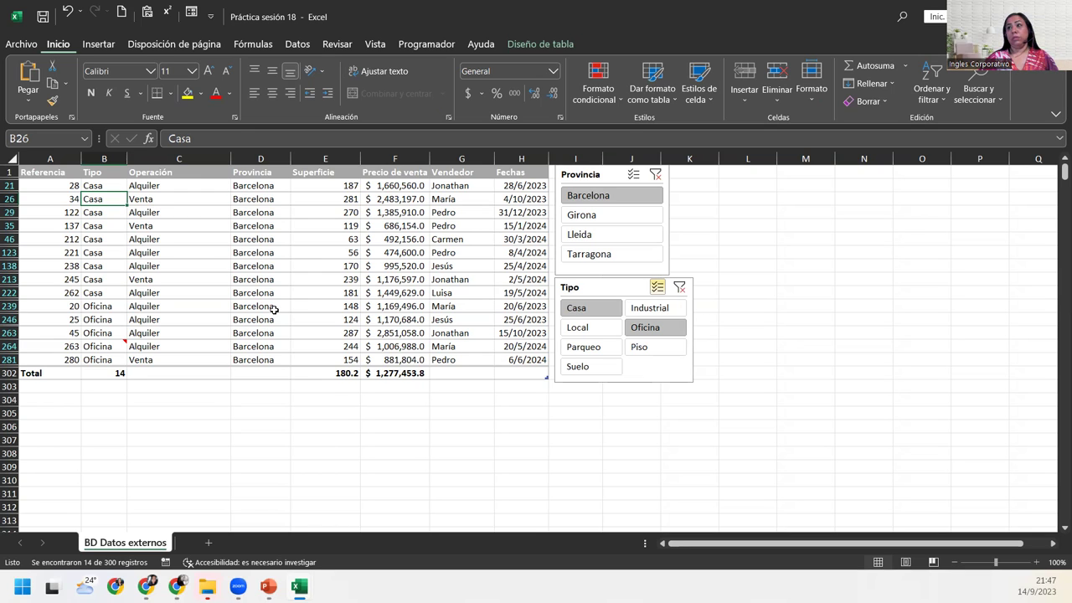
Hide the Operación column, undo it, and try selecting the filtered table
right_click(191, 158)
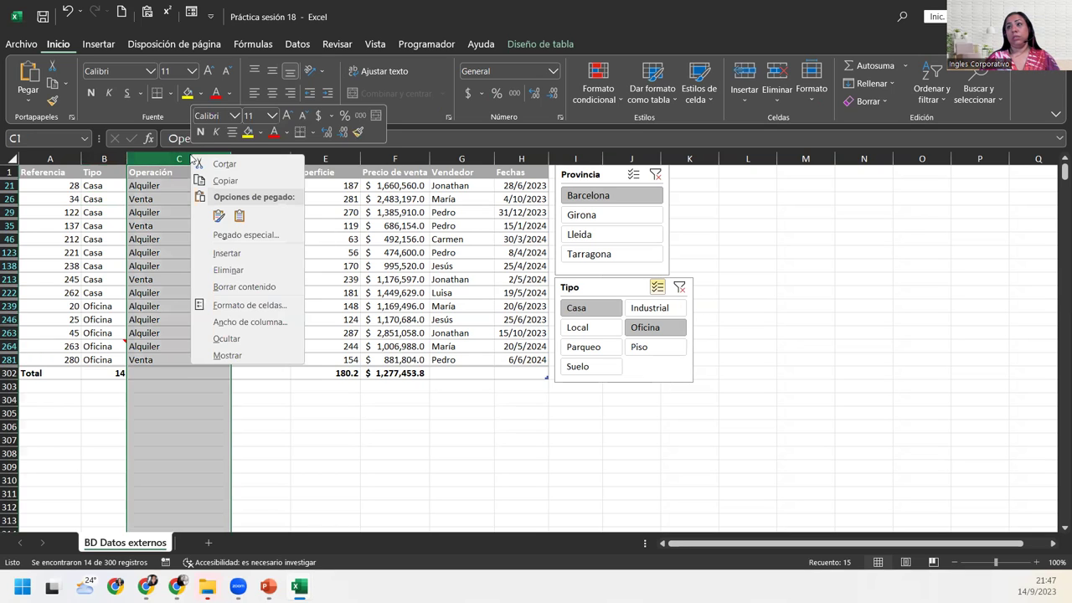
left_click(257, 338)
left_click(165, 253)
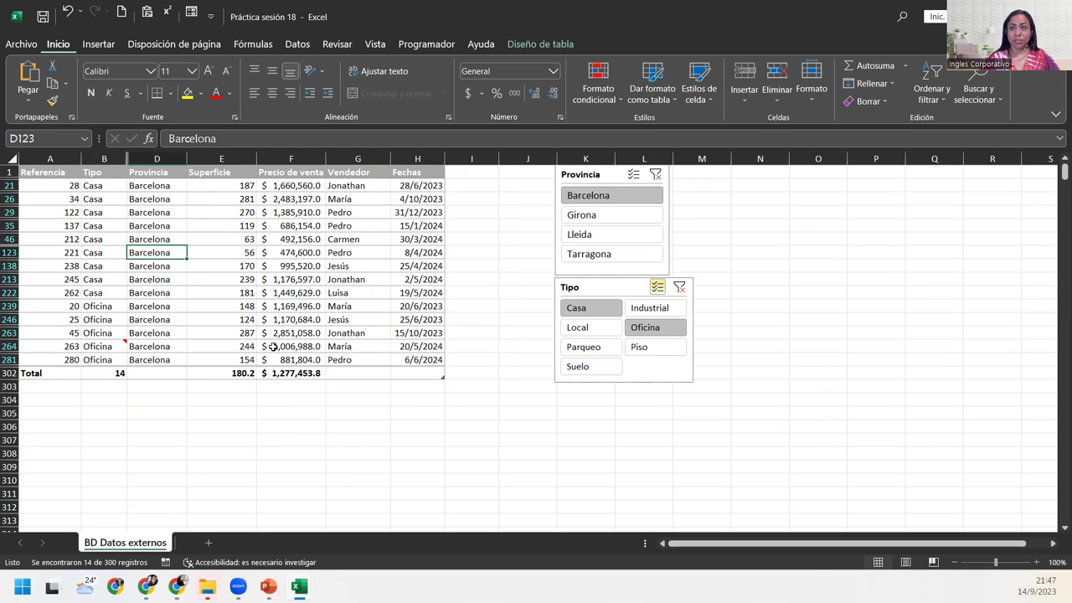
left_click(72, 16)
left_click(216, 252)
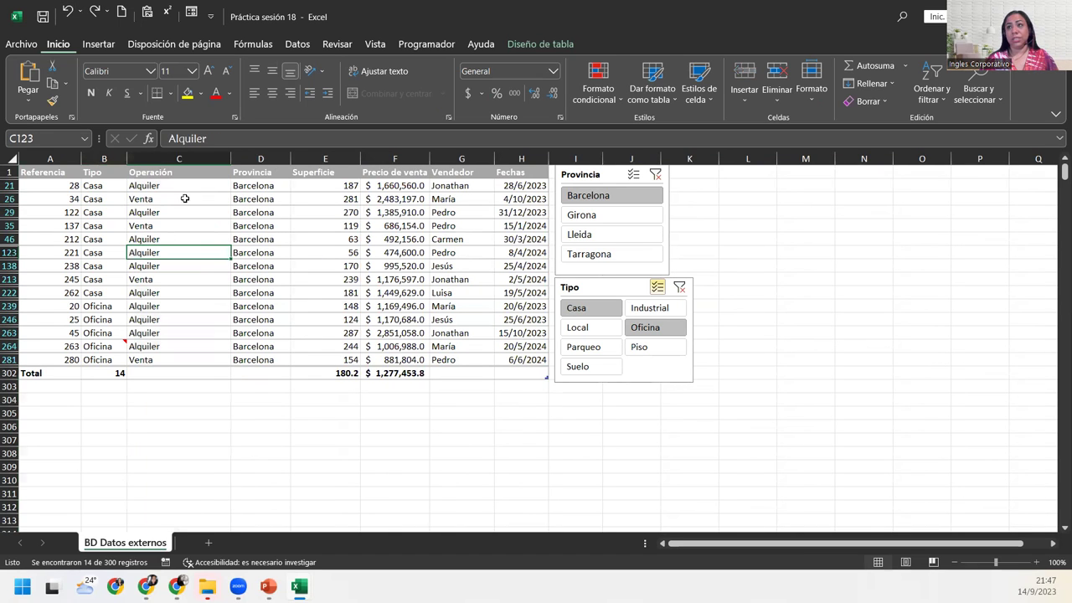
left_click_drag(54, 172, 503, 347)
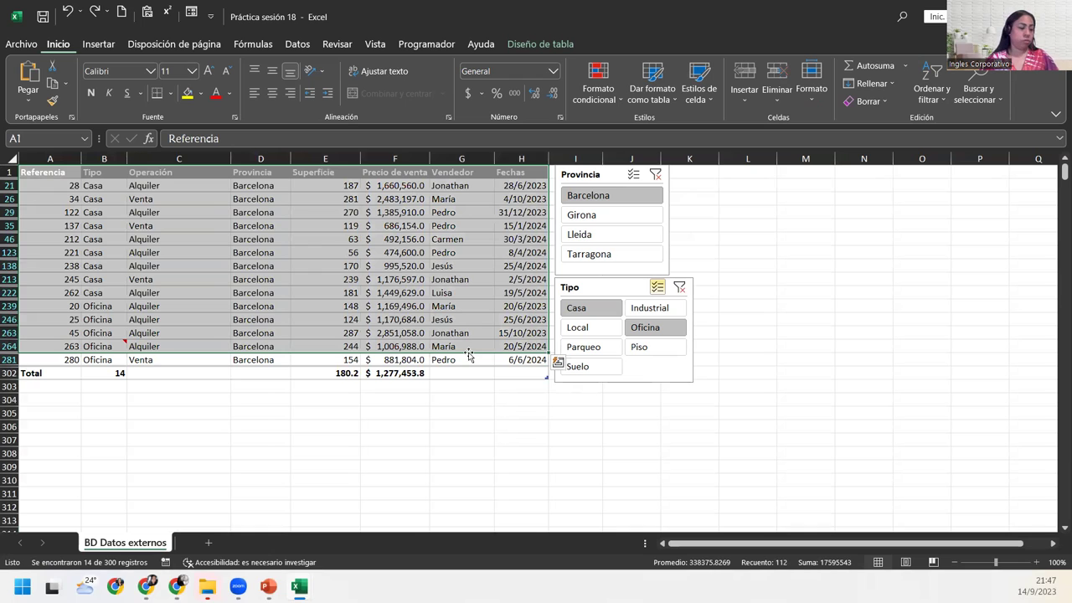
left_click(304, 196)
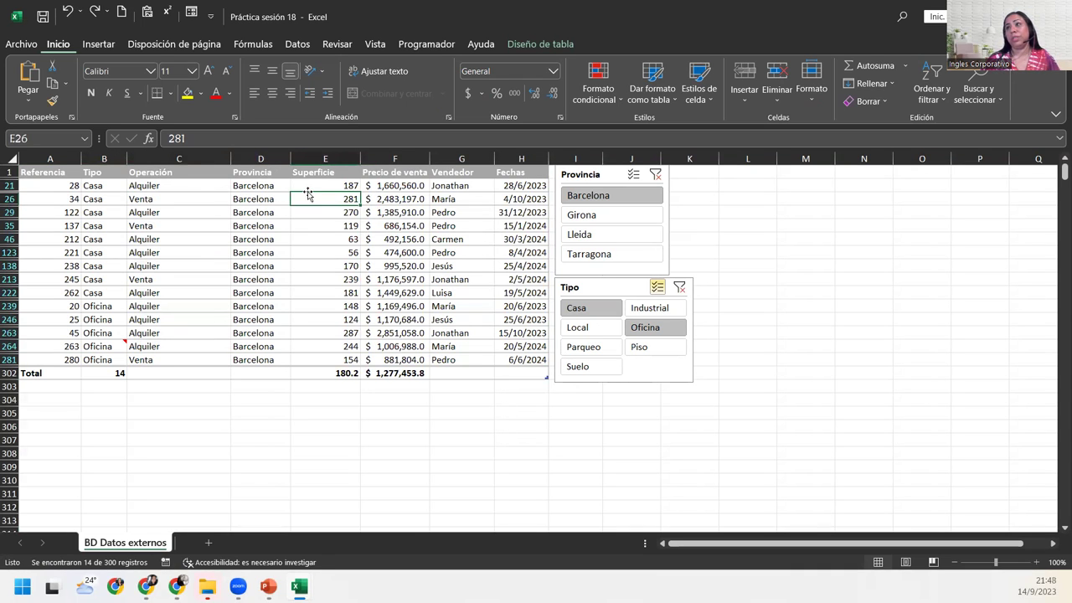
Hide column C (Operación) again and select the table from Referencia through Vendedor
left_click(162, 159)
right_click(164, 160)
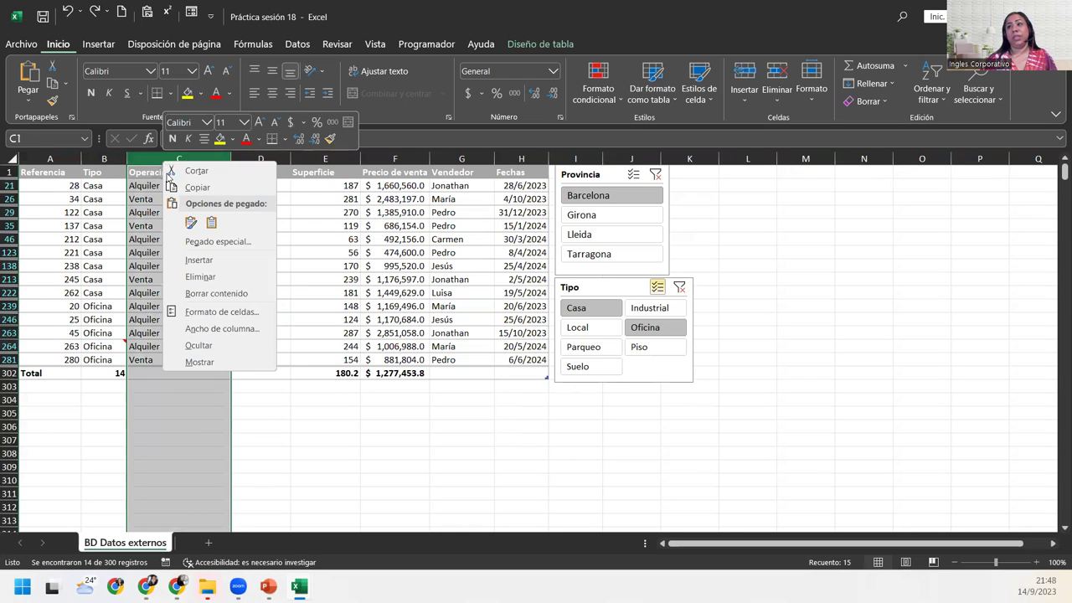
left_click(205, 345)
left_click(165, 199)
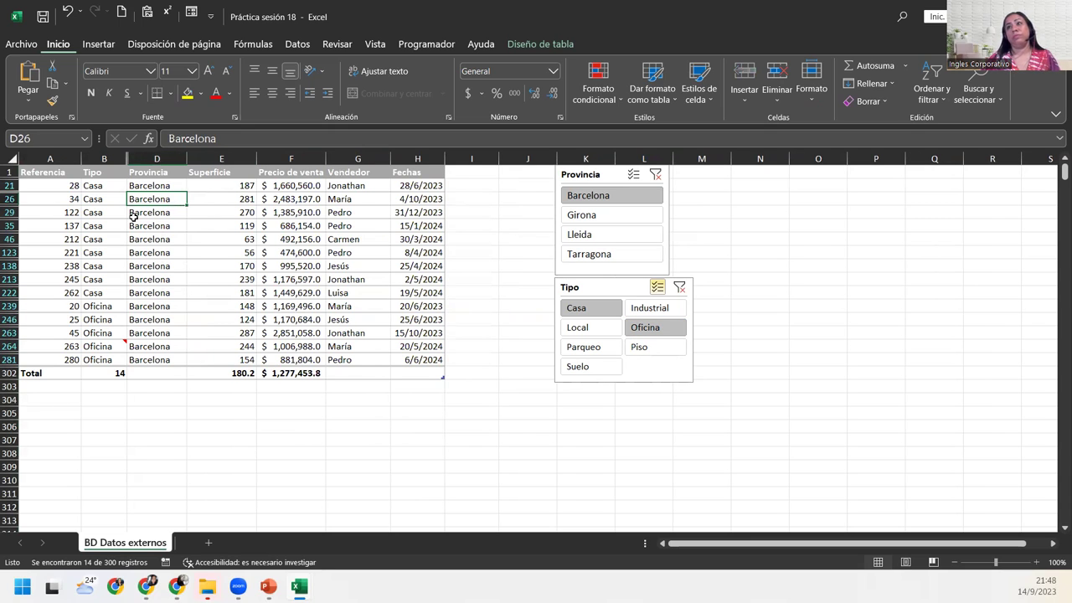
left_click(101, 214)
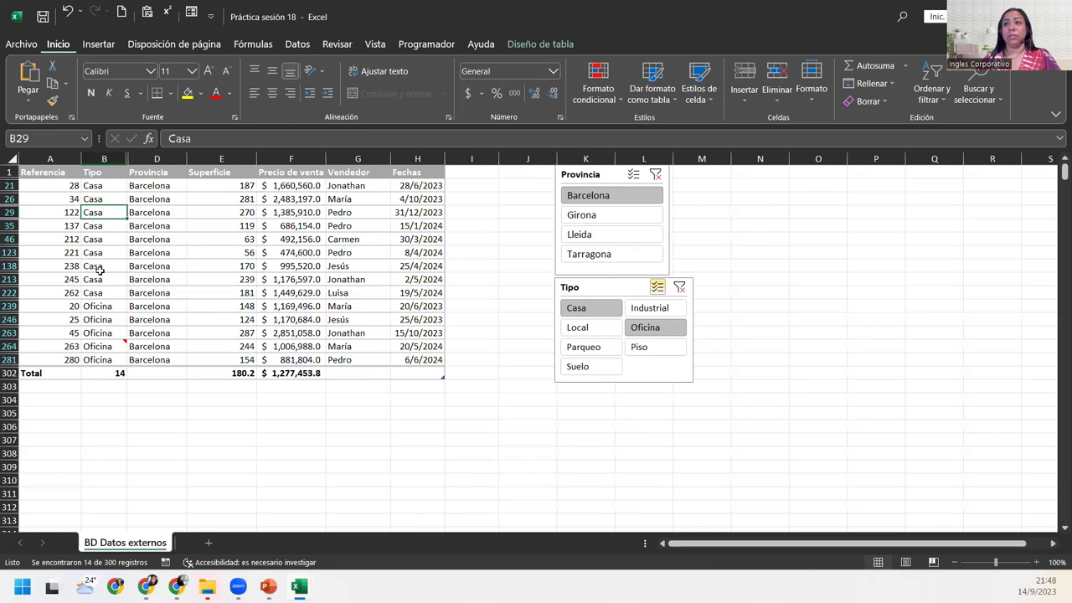
mouse_move(52, 172)
left_mouse_down()
mouse_move(350, 348)
mouse_move(350, 362)
left_mouse_up()
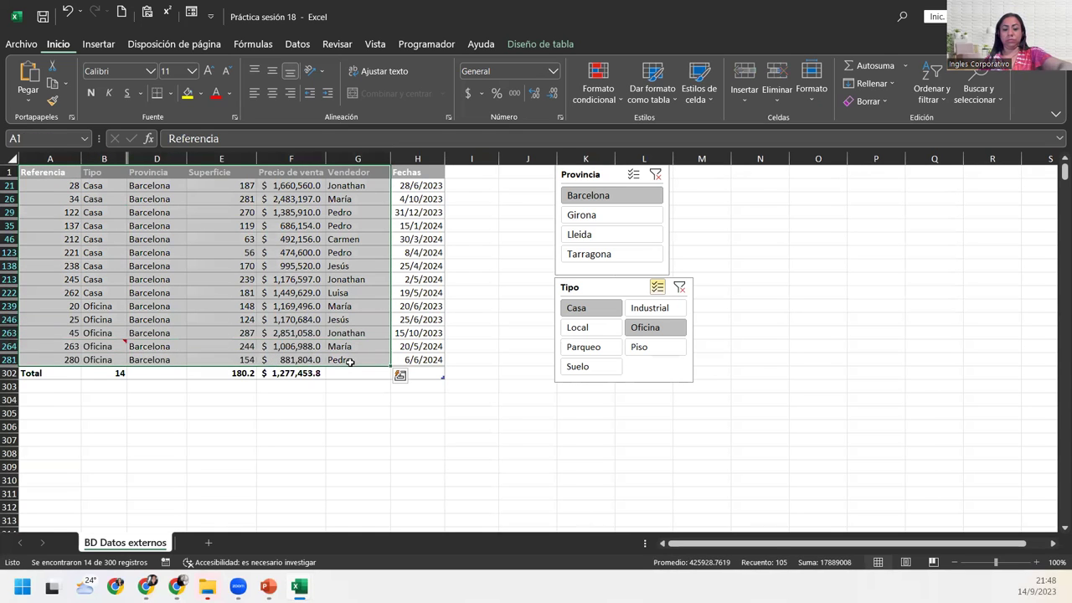
Copy the selected rows and paste them as values with number formats at B2 on new Hoja2
key("ctrl+c")
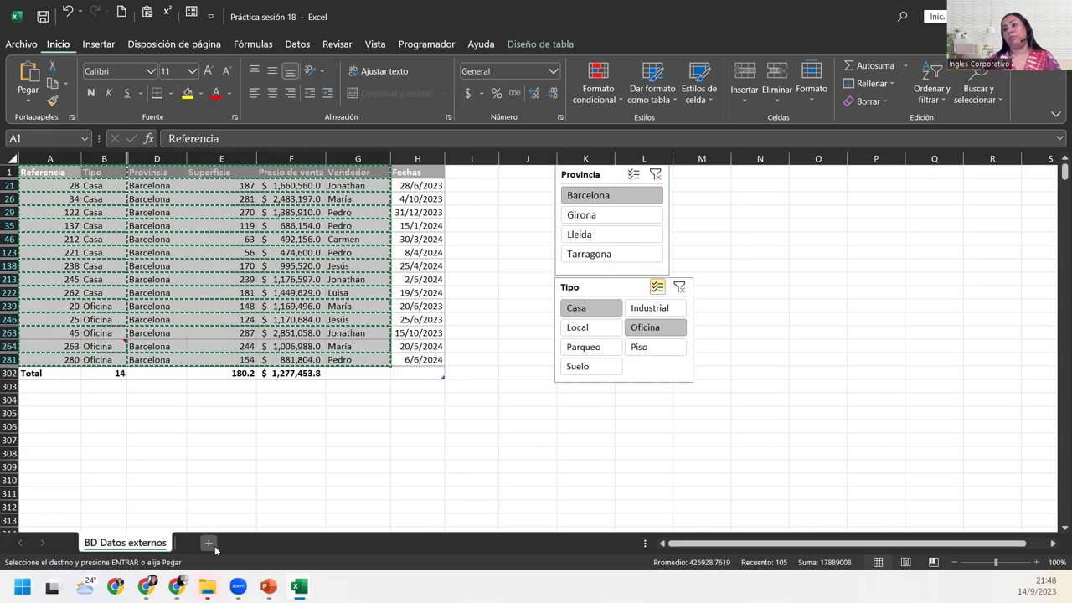
left_click(210, 542)
left_click(87, 184)
left_click(30, 105)
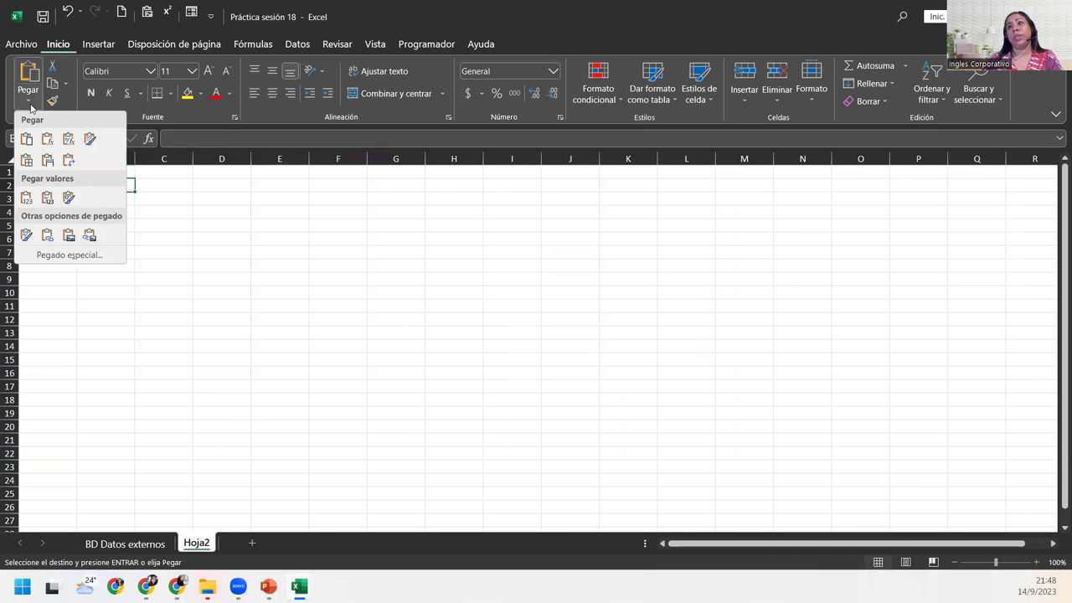
left_click(48, 199)
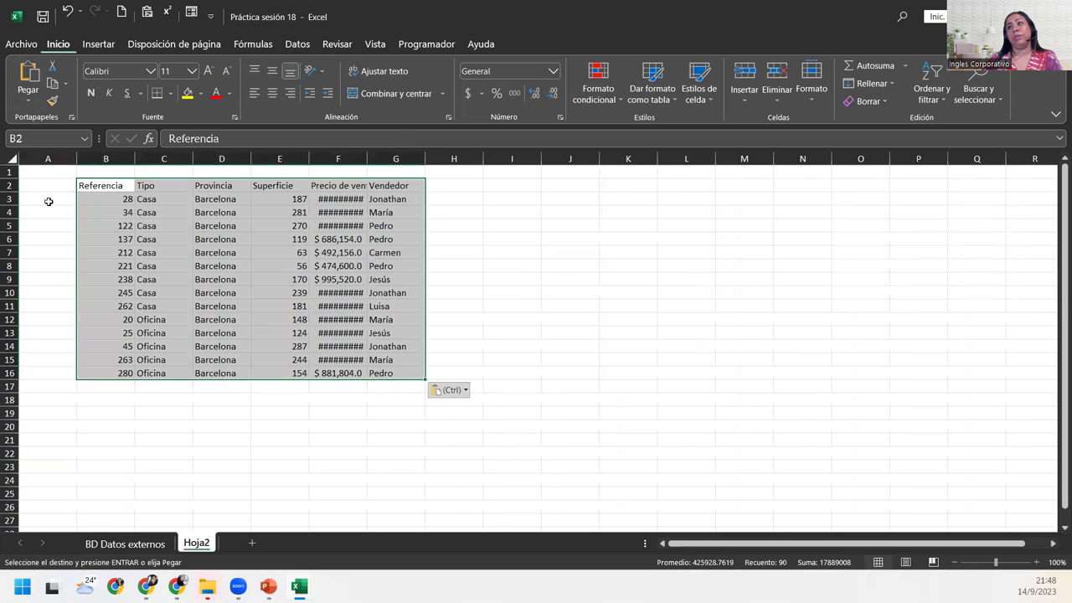
left_click(322, 201)
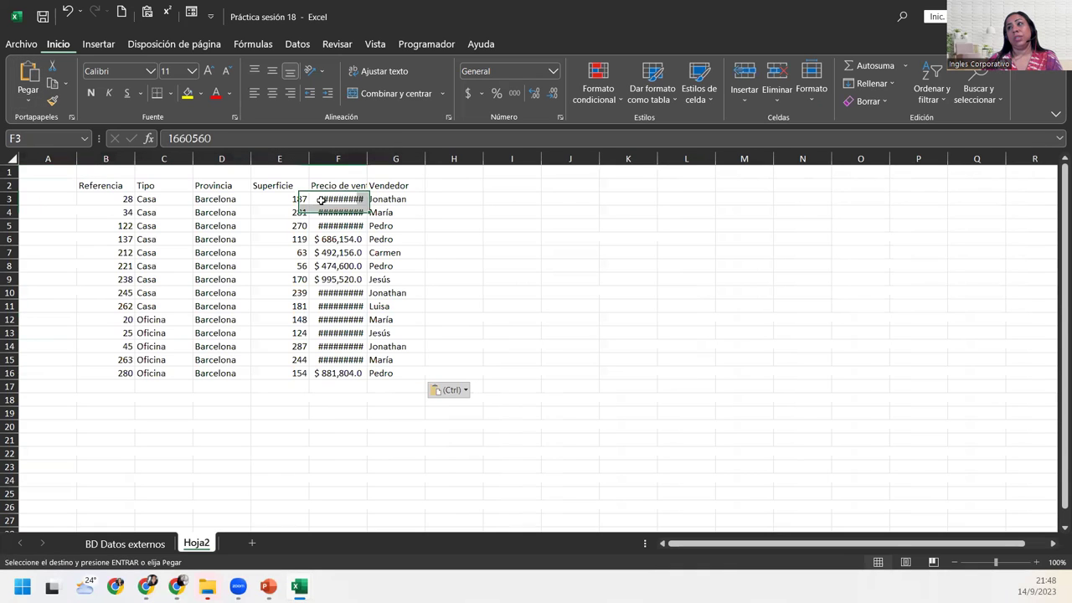
double_click(367, 158)
Redo the B2 paste with Formato de valores y origen, autofit column F, and return to BD Datos externos
left_click(69, 12)
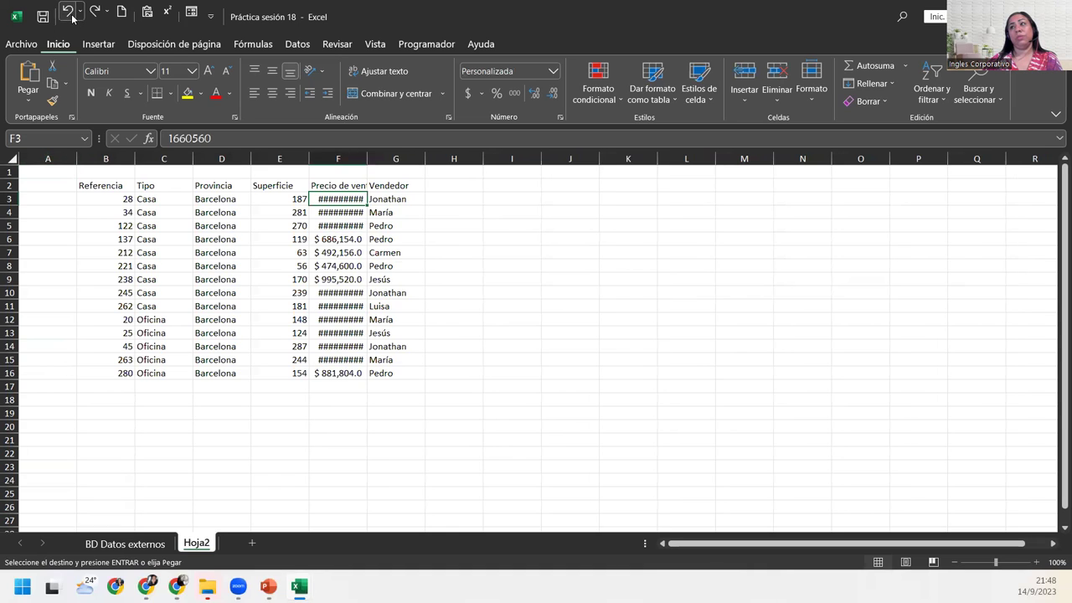
left_click(68, 12)
left_click(28, 99)
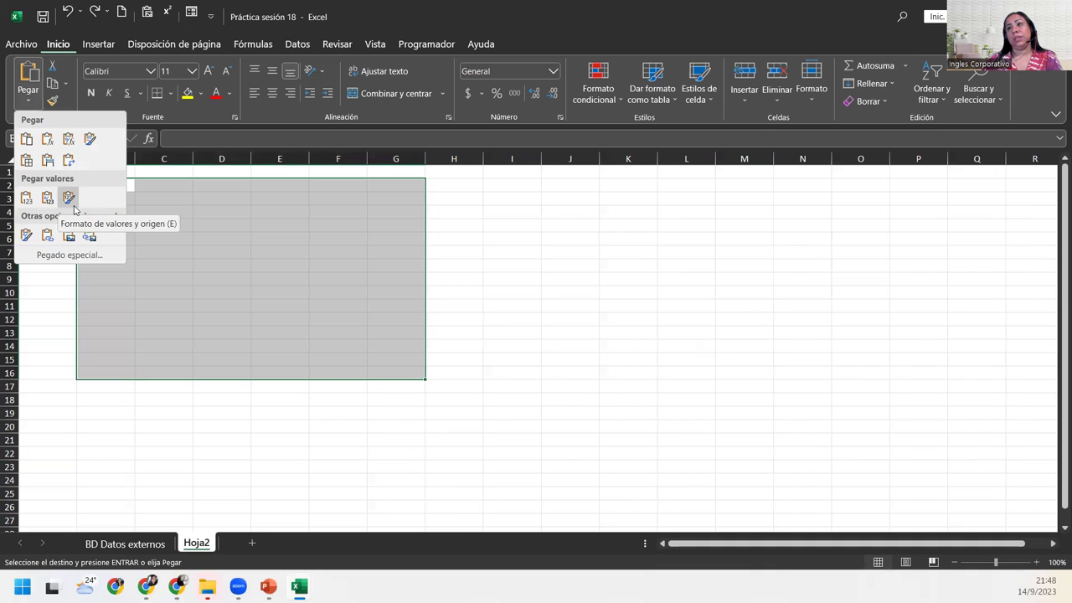
left_click(73, 206)
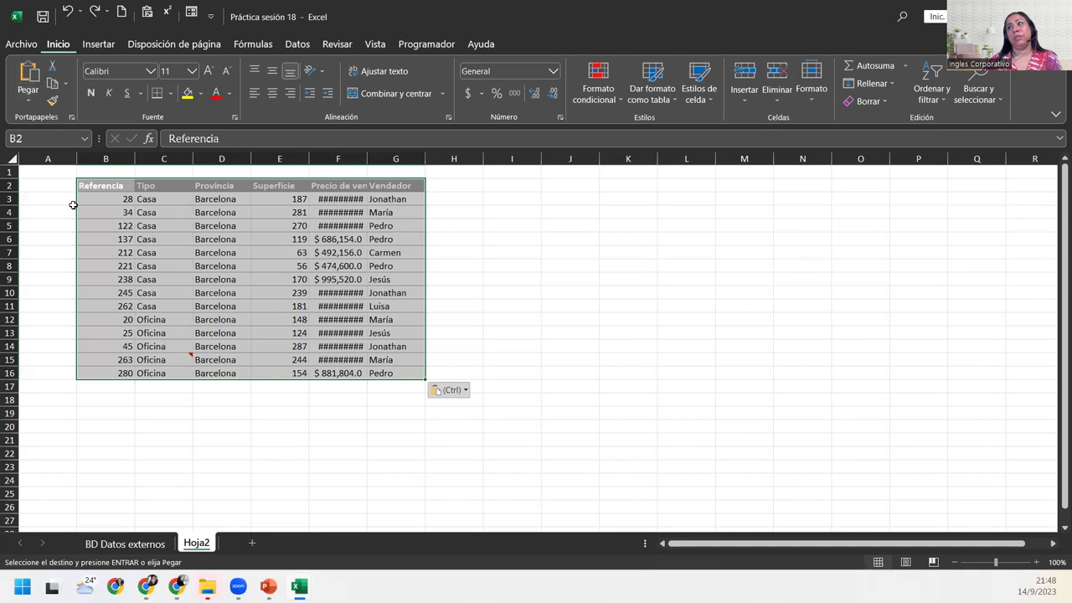
left_click(119, 212)
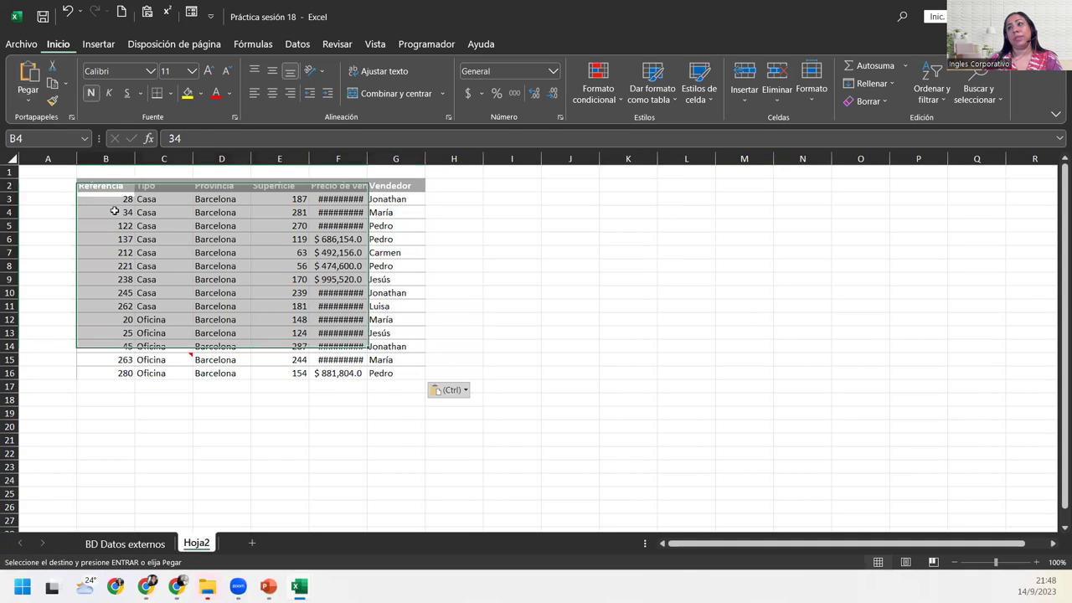
double_click(367, 158)
left_click(133, 185)
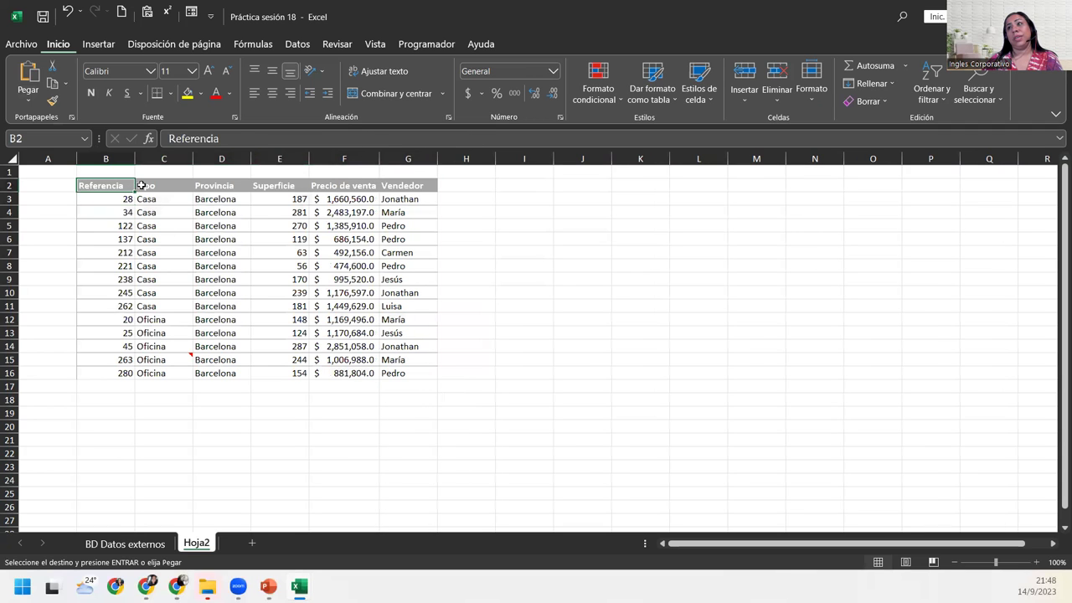
left_click(158, 546)
left_click(144, 202)
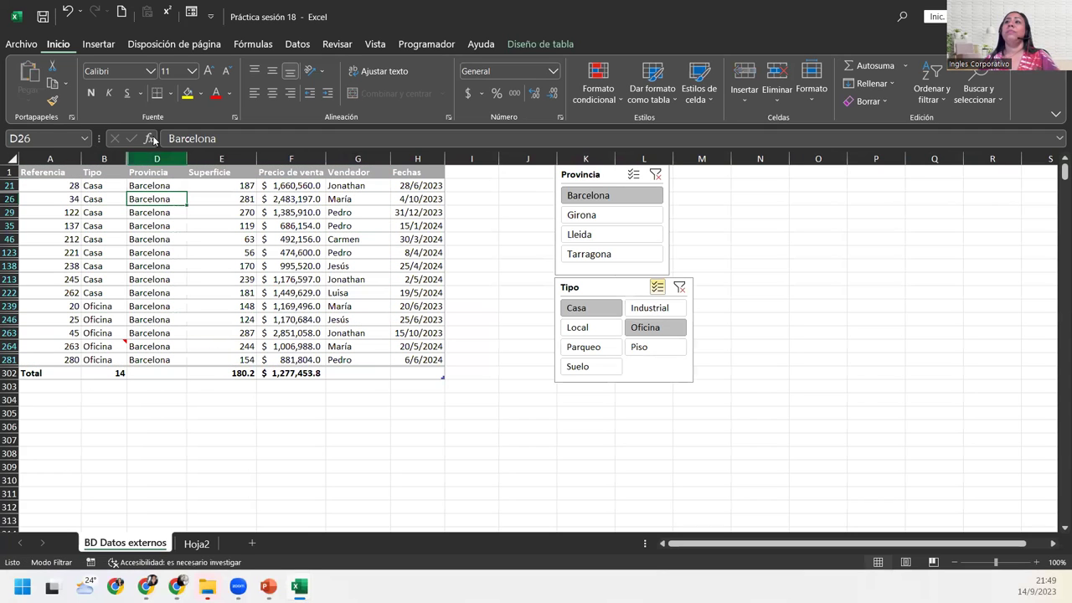
Unhide the Operación column by selecting columns B:D and choosing Mostrar
left_click_drag(139, 159, 114, 159)
right_click(114, 159)
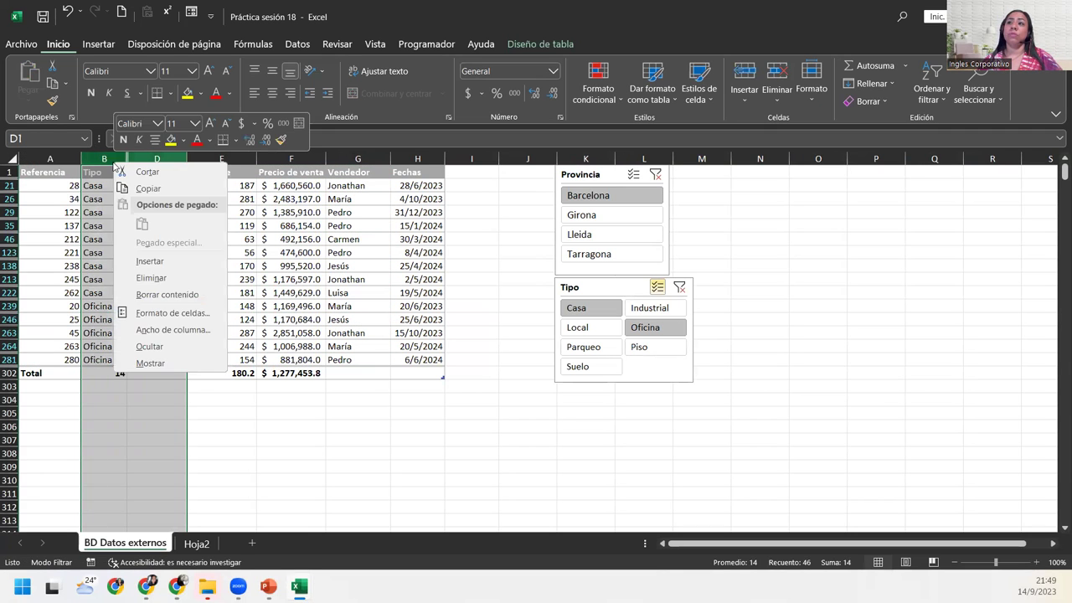
left_click(164, 365)
left_click(206, 185)
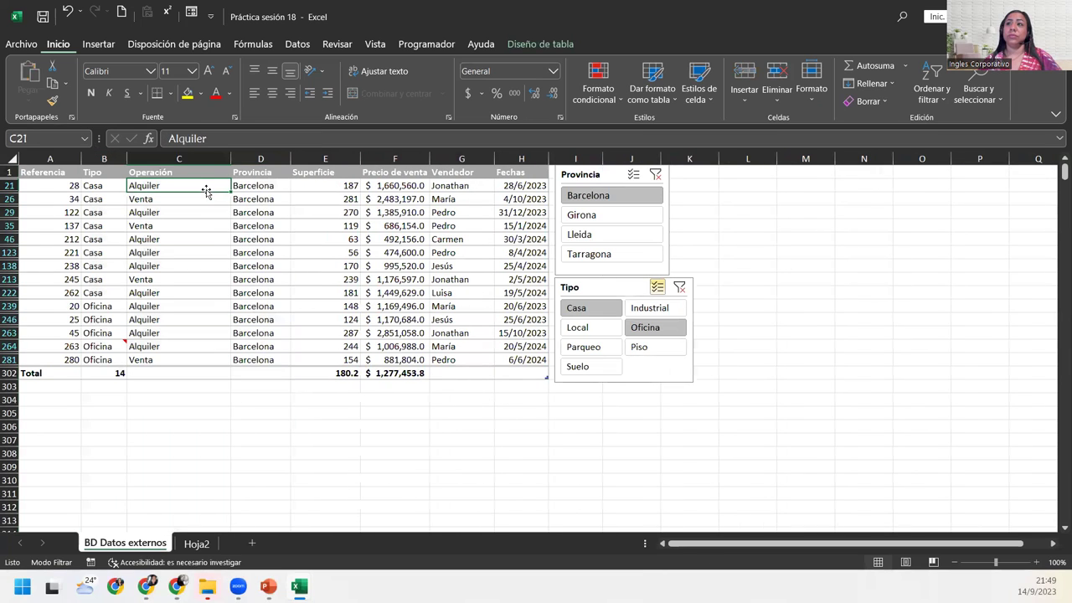
Return to Hoja2 and select the entire sheet
left_click(205, 544)
left_click(222, 239)
left_click(285, 299)
left_click(379, 414)
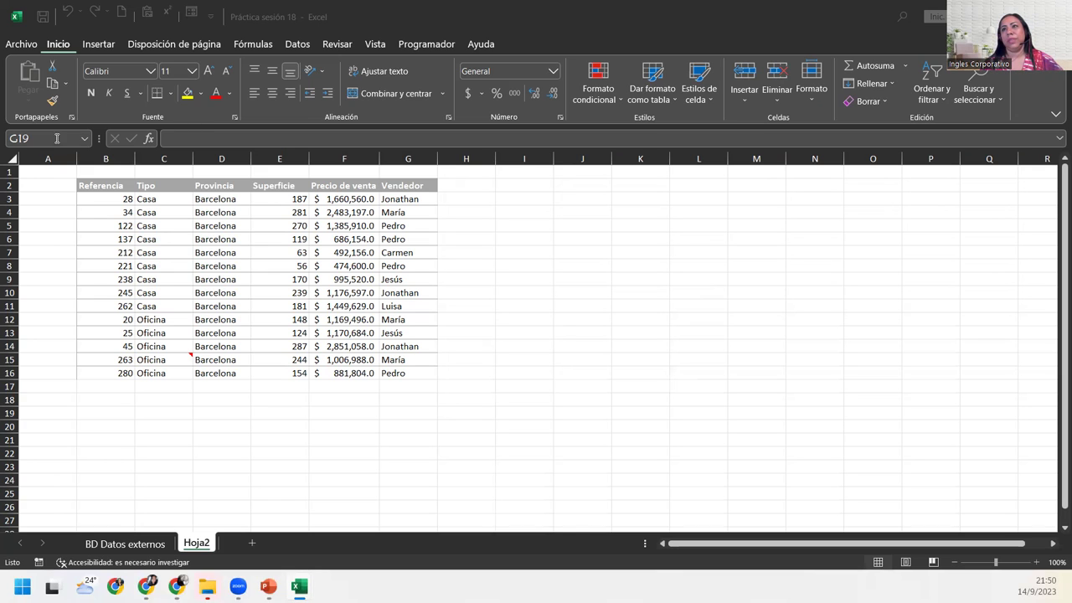
left_click(12, 159)
Delete all the data on Hoja2, leaving the sheet empty
right_click(12, 161)
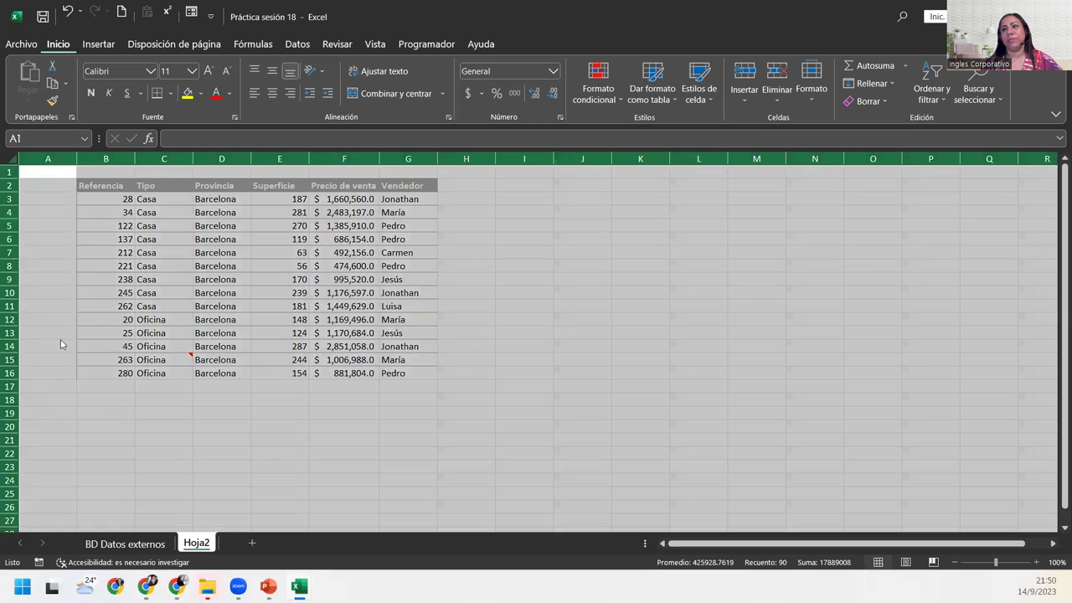
mouse_move(64, 365)
left_click(72, 298)
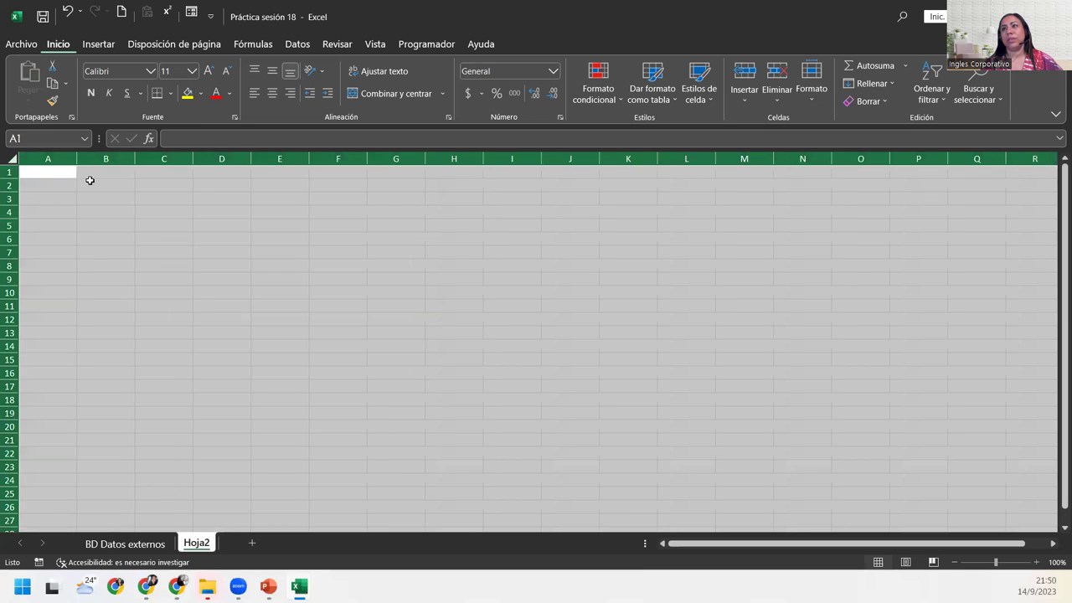
left_click(74, 182)
left_click(100, 192)
On BD Datos externos, hide the Operación column (C) again
left_click(124, 543)
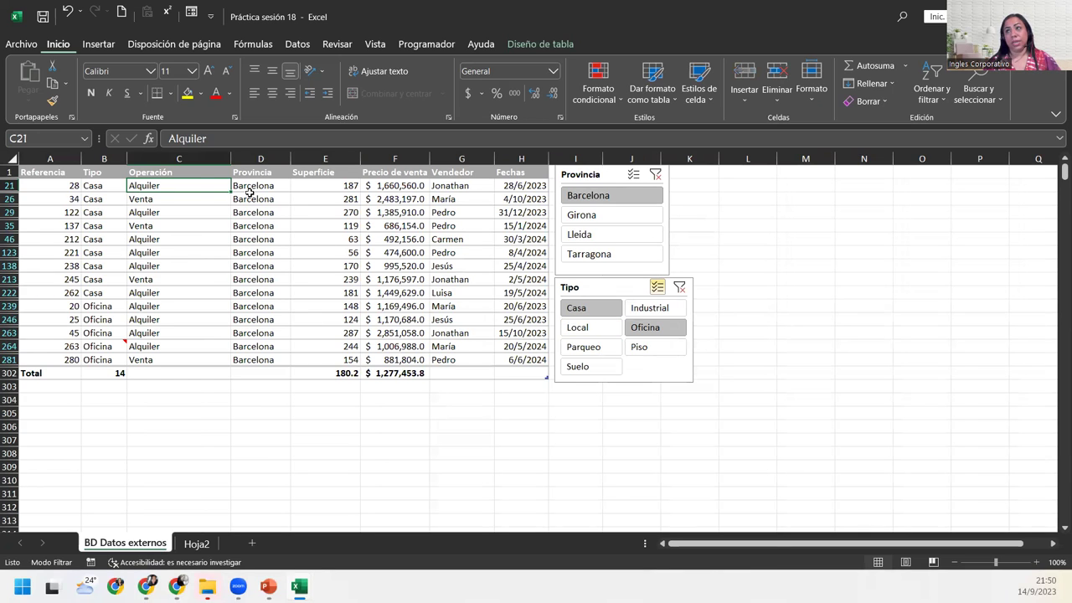
right_click(193, 153)
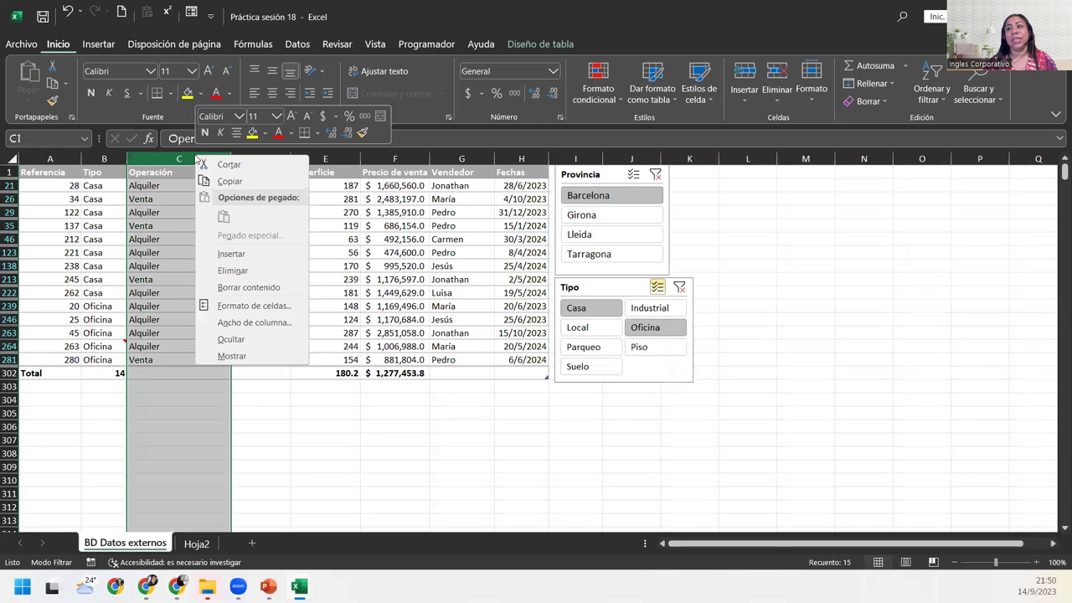
left_click(263, 345)
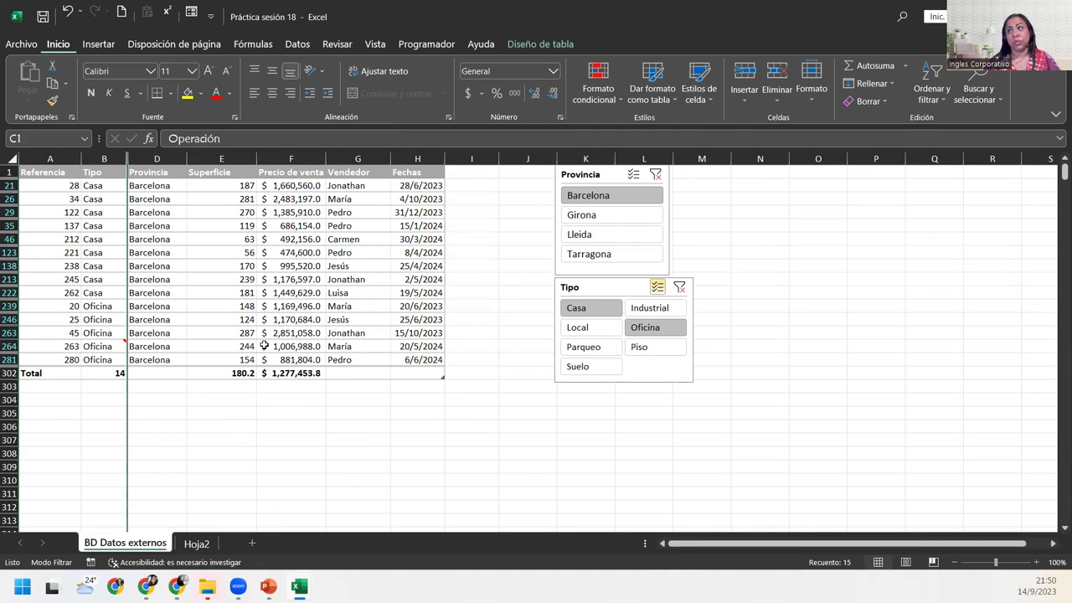
Select the filtered Barcelona table from A1 through its Total row and copy it with Ctrl+C
left_click(155, 227)
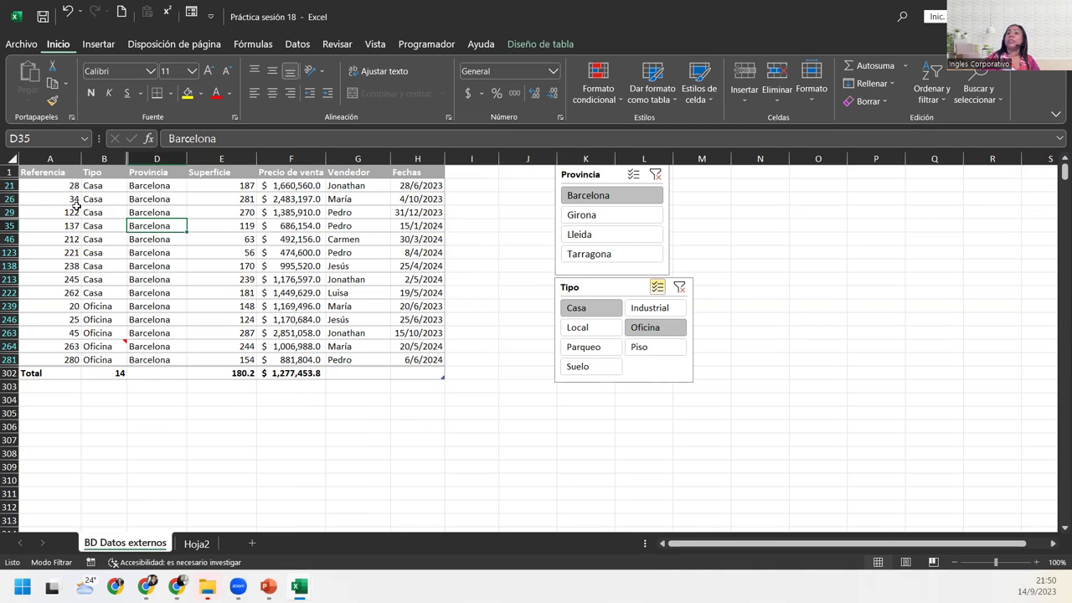
mouse_move(63, 172)
left_mouse_down()
mouse_move(404, 346)
mouse_move(427, 375)
left_mouse_up()
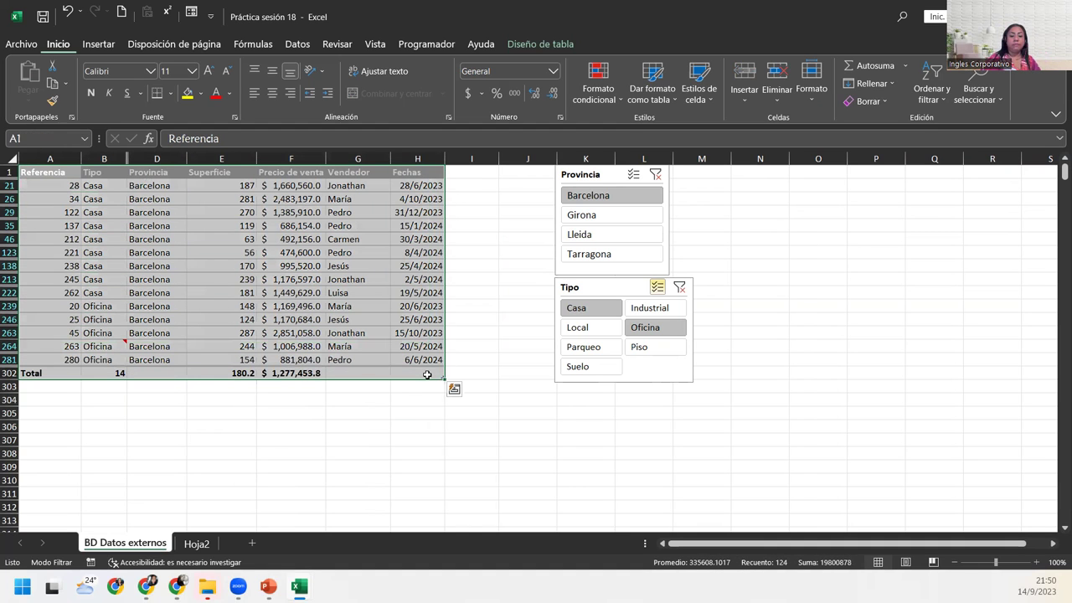
key("ctrl+c")
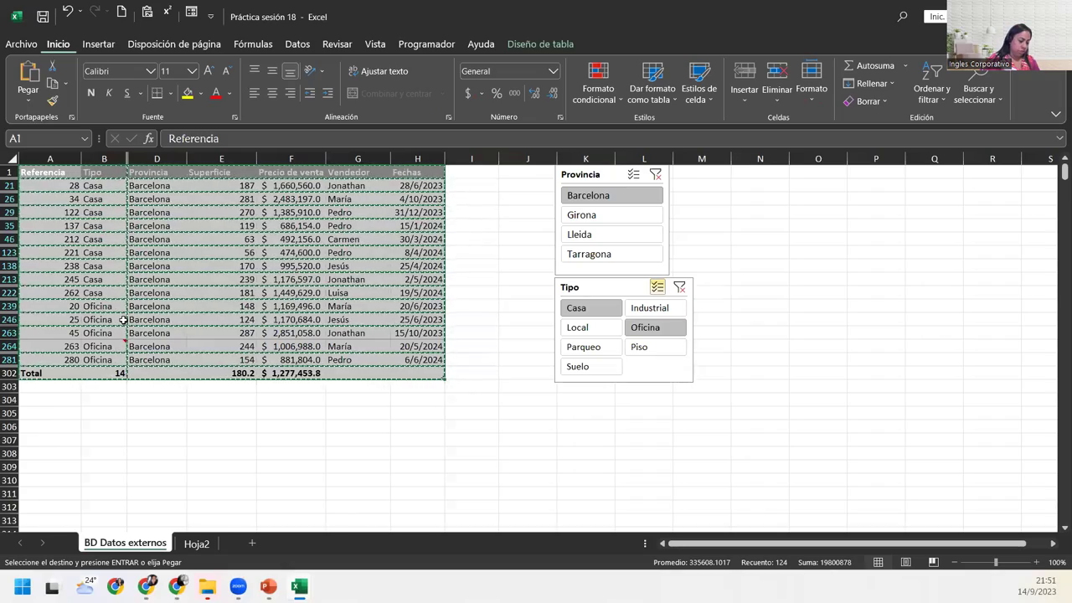
Paste the copied table at Hoja2 B2 as values with source formatting, then autofit Precio de venta
left_click(197, 544)
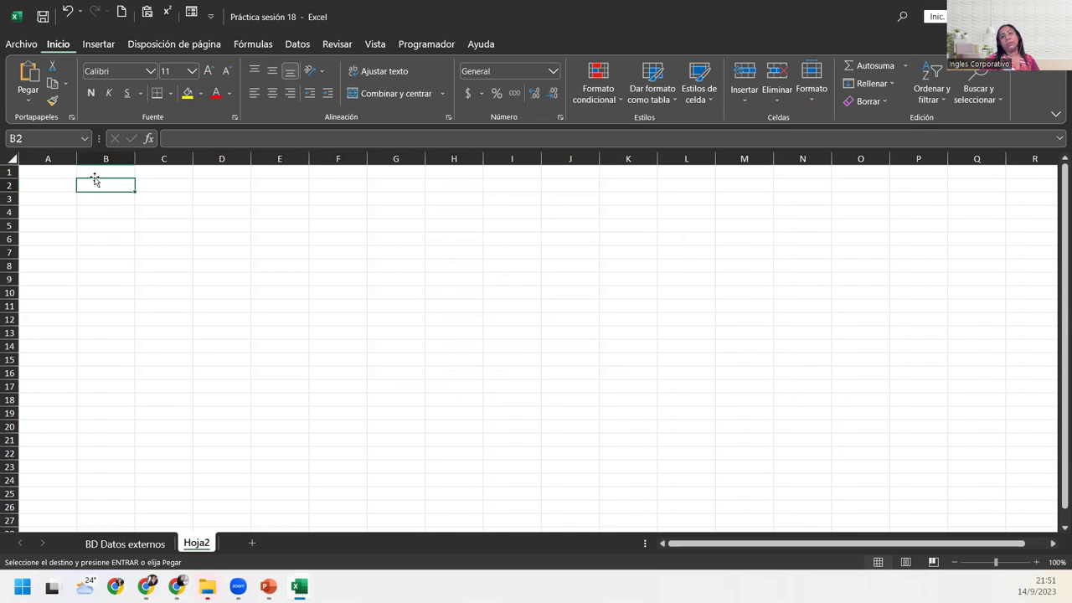
left_click(28, 97)
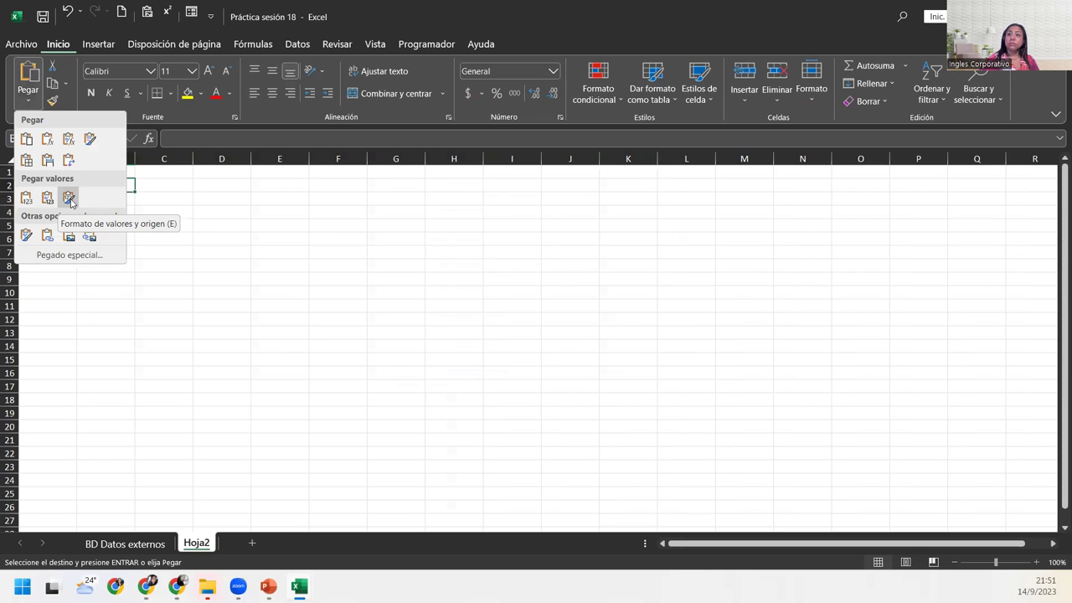
left_click(70, 202)
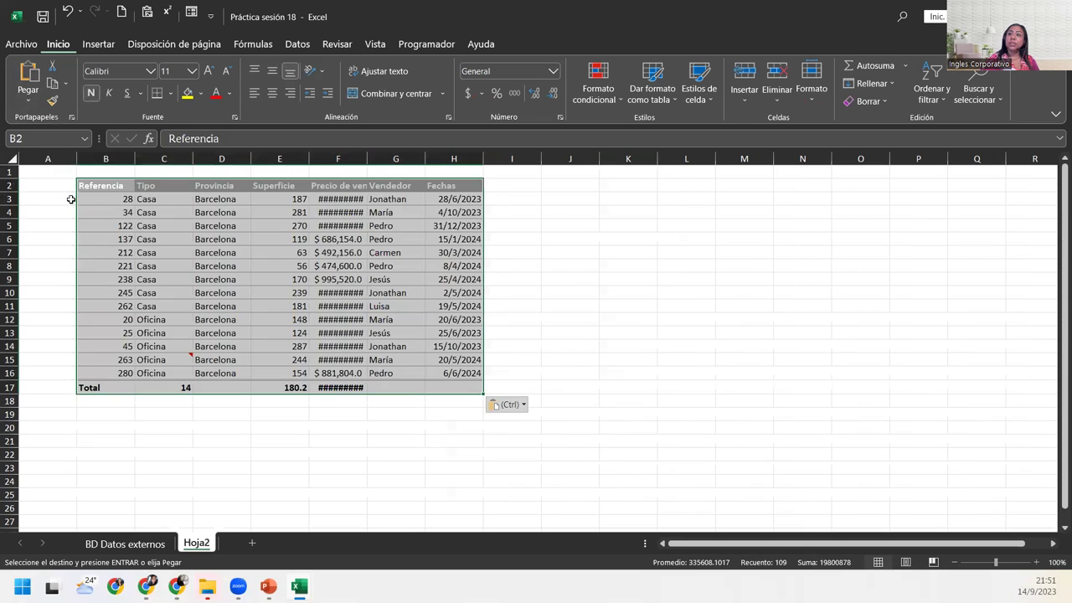
left_click(372, 278)
double_click(367, 158)
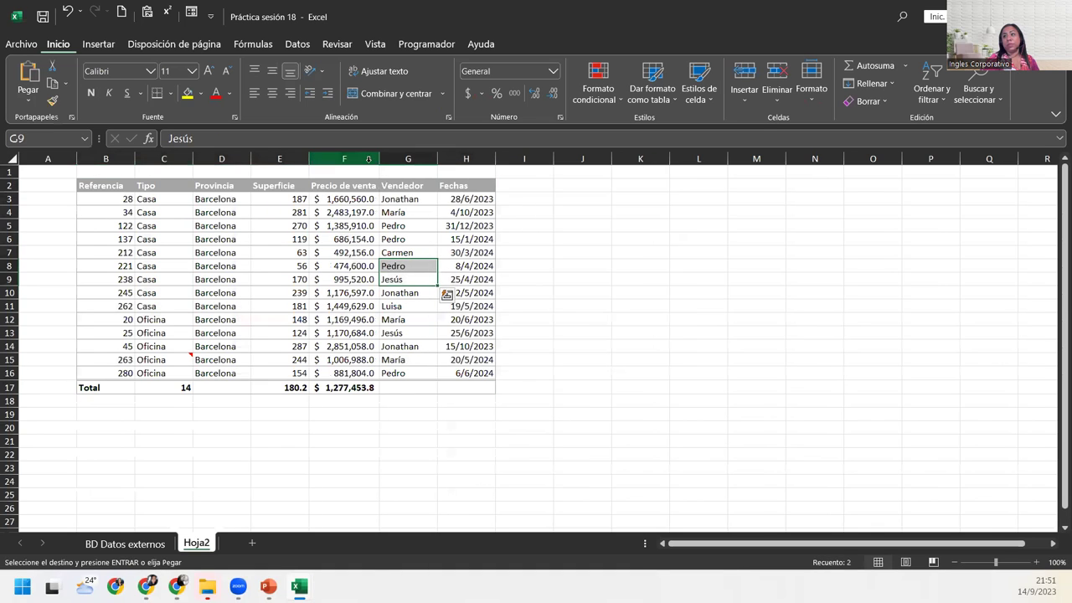
Check the pasted totals in C17, E17 and F17, then return to BD Datos externos
left_click(312, 331)
left_click_drag(95, 187, 479, 393)
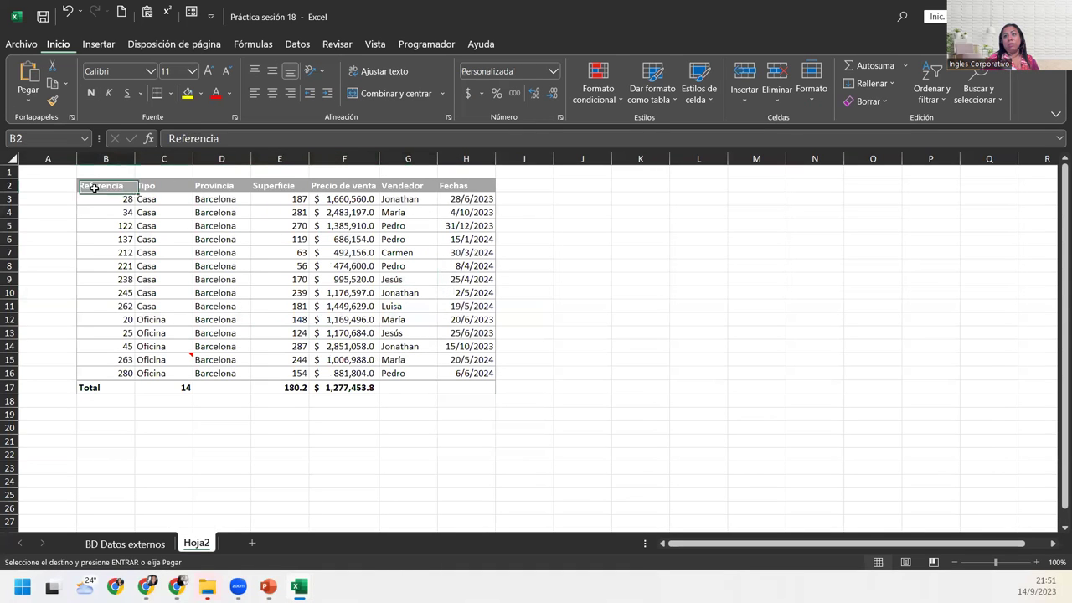
left_click(336, 387)
left_click(270, 388)
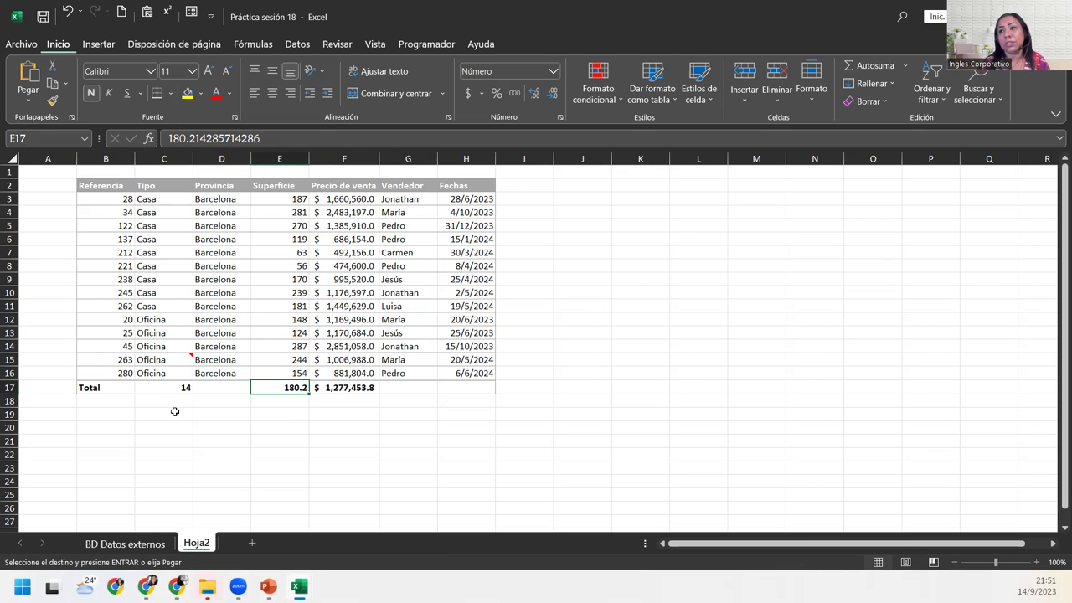
left_click(166, 387)
left_click(298, 386)
left_click(351, 385)
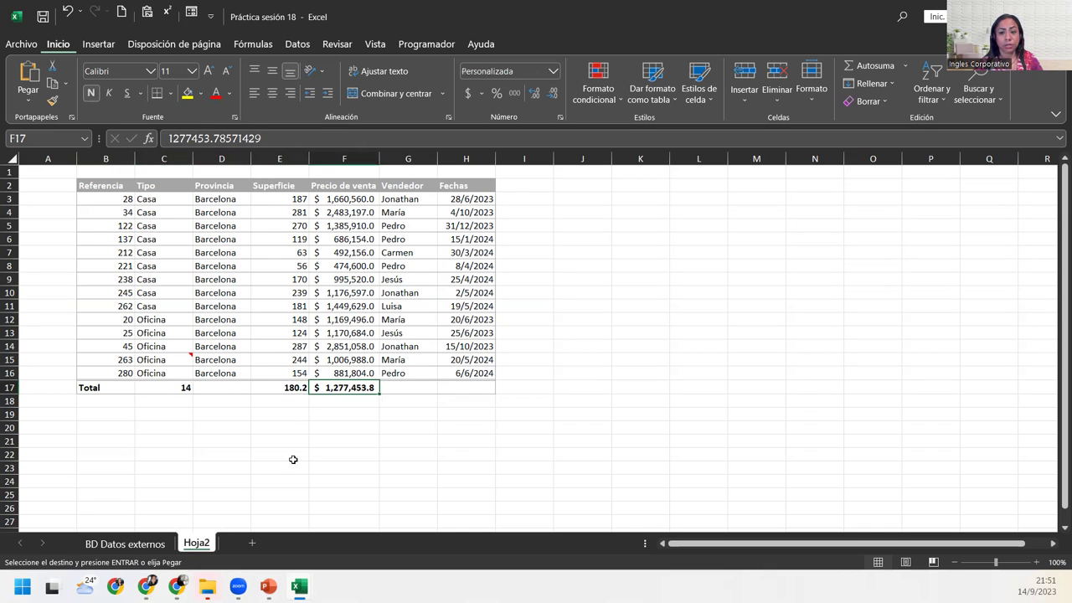
left_click(121, 544)
Clear the copy marquee, review the pasted values and F17 total on Hoja2, then return to BD Datos externos
left_click(223, 372)
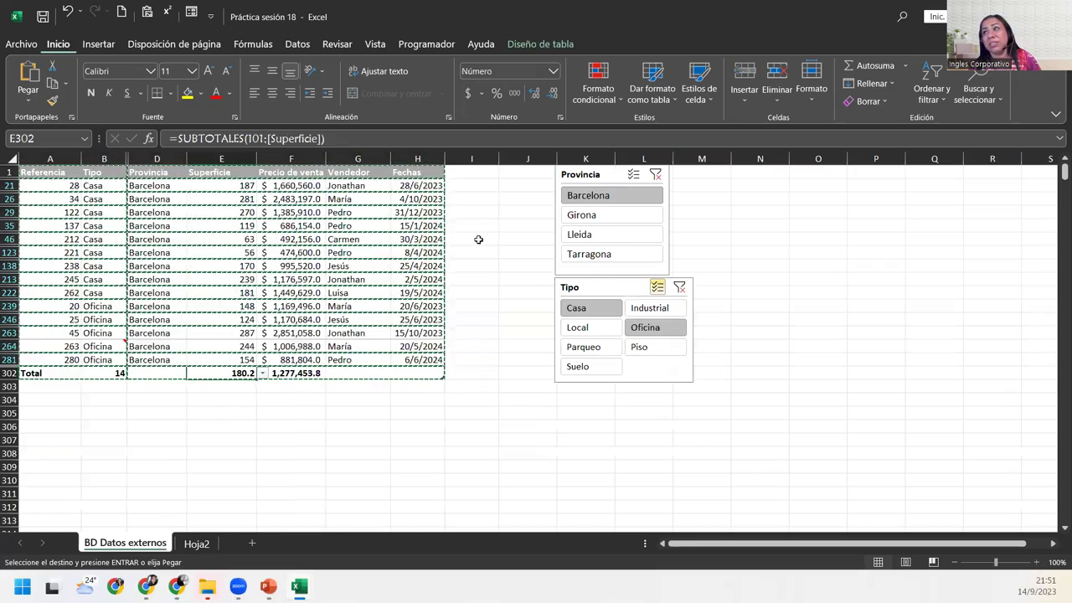
key("Escape")
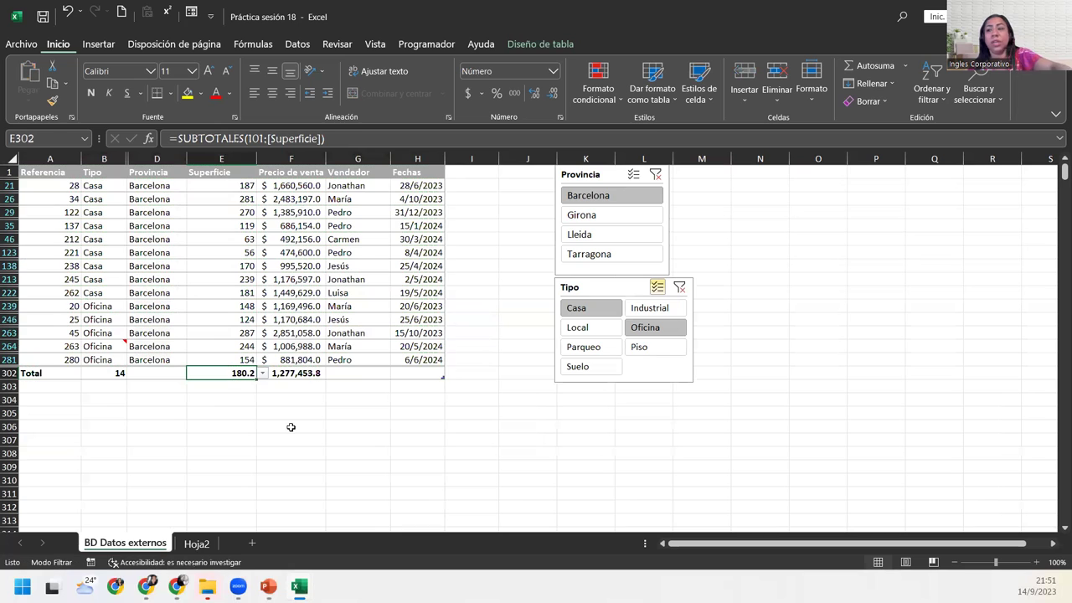
left_click(196, 543)
left_click(313, 329)
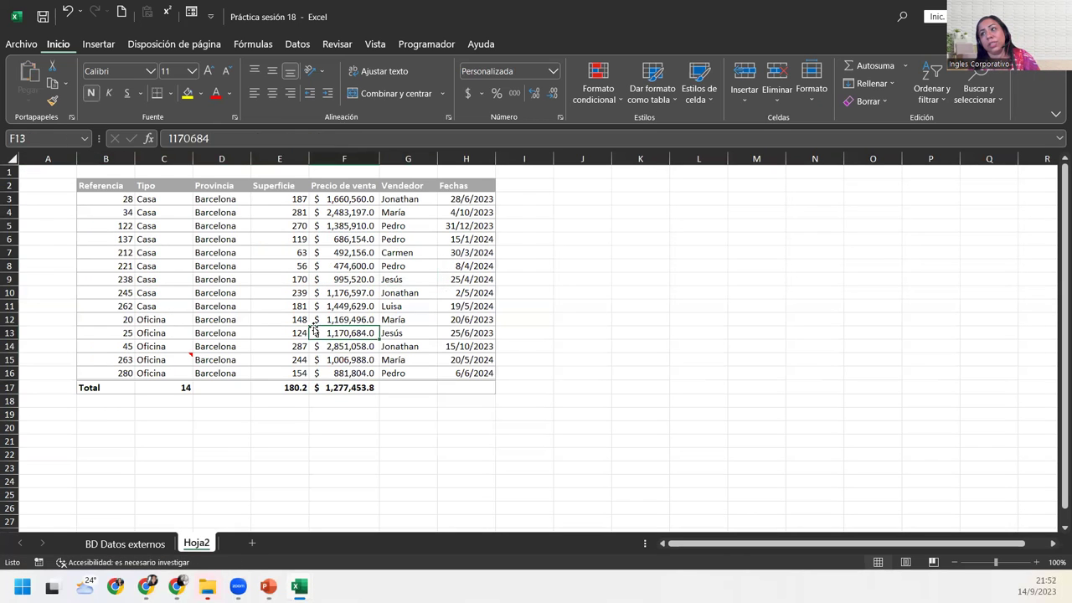
left_click(342, 453)
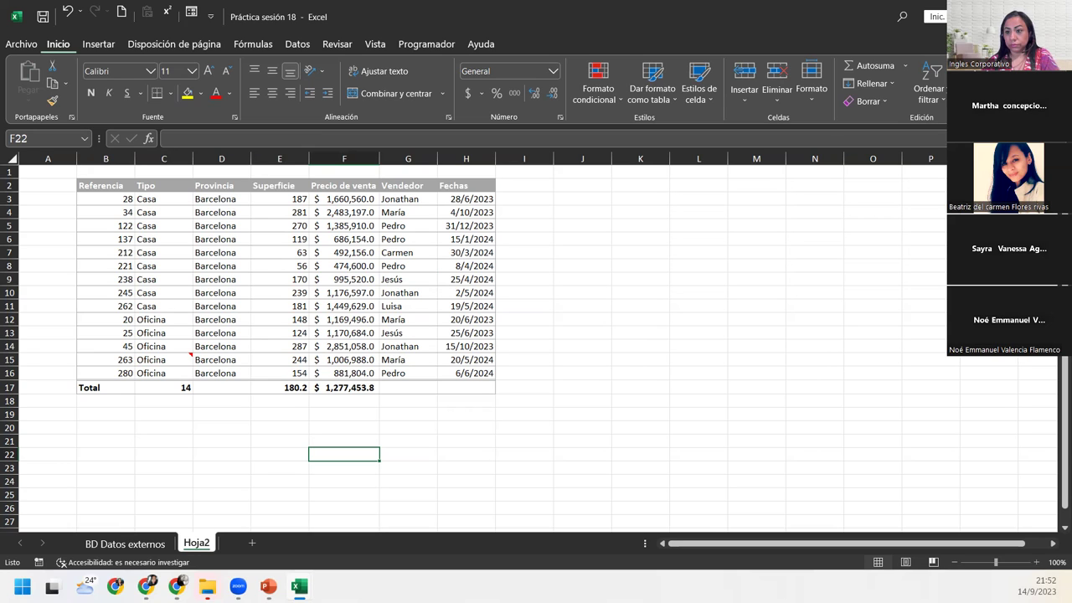
left_click(337, 386)
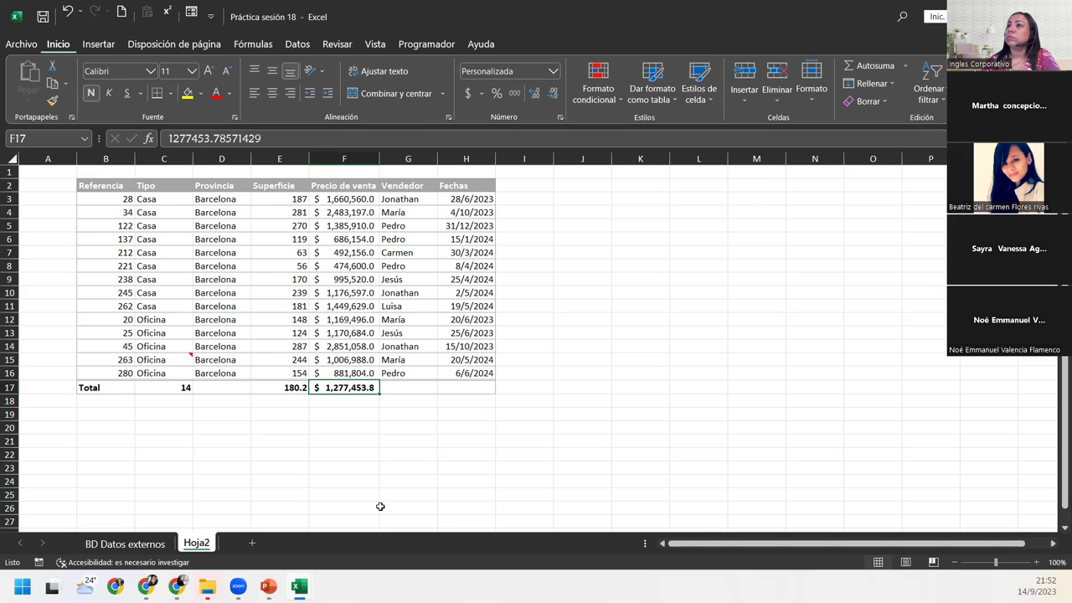
left_click(205, 254)
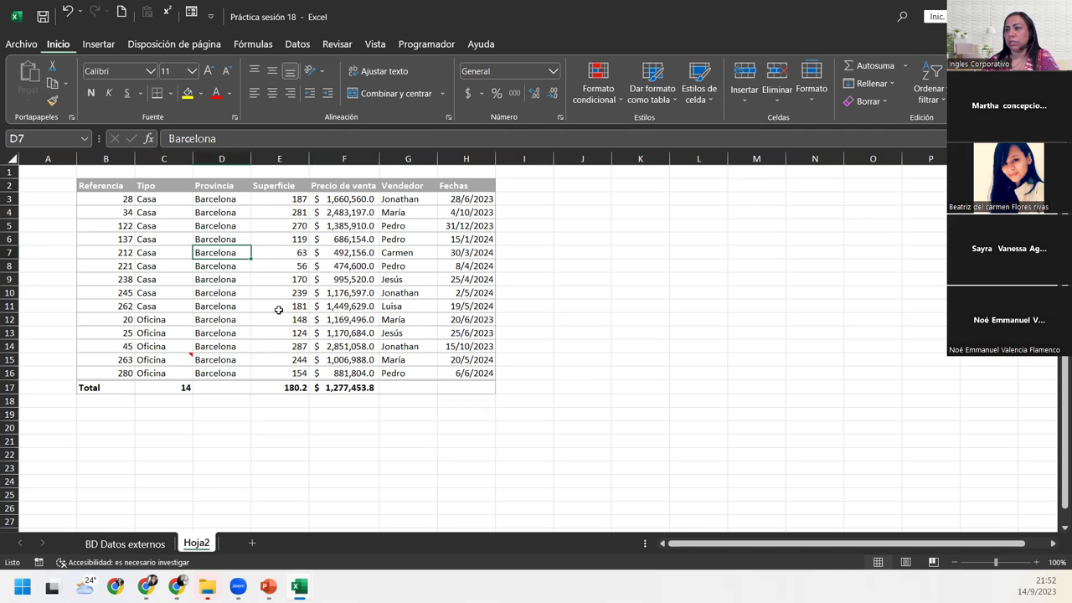
left_click(139, 543)
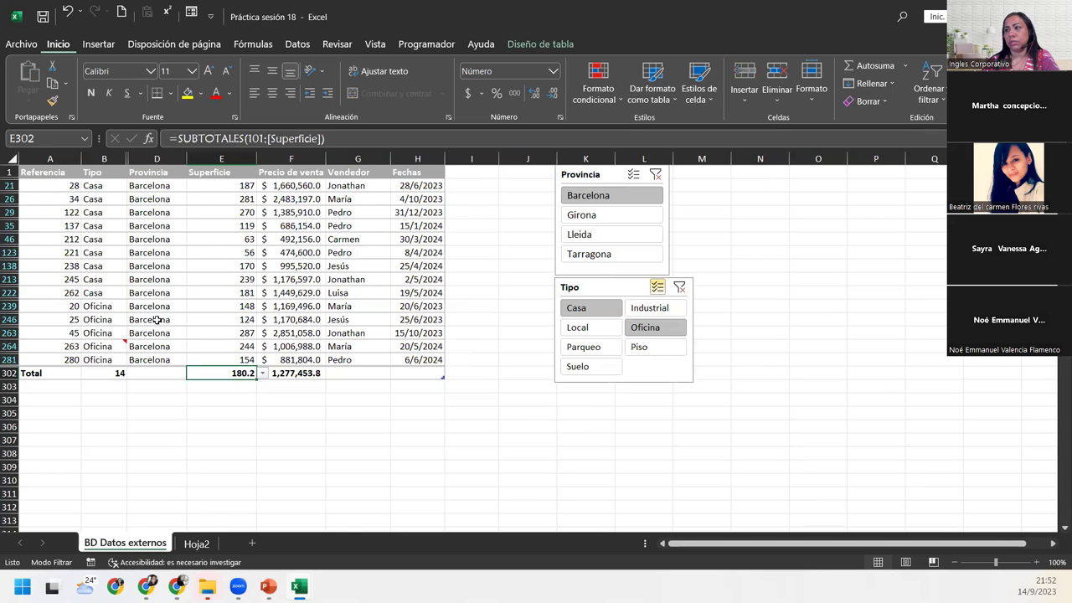
Inspect E302's Superficie total function list and formula without changing them, then go to Hoja2
left_click(251, 306)
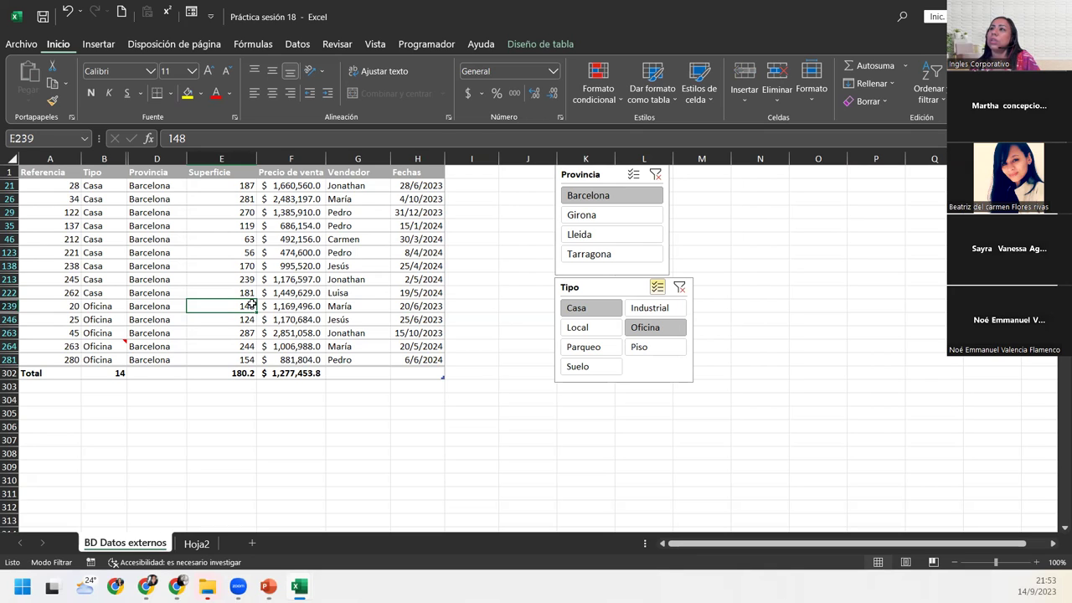
left_click(240, 372)
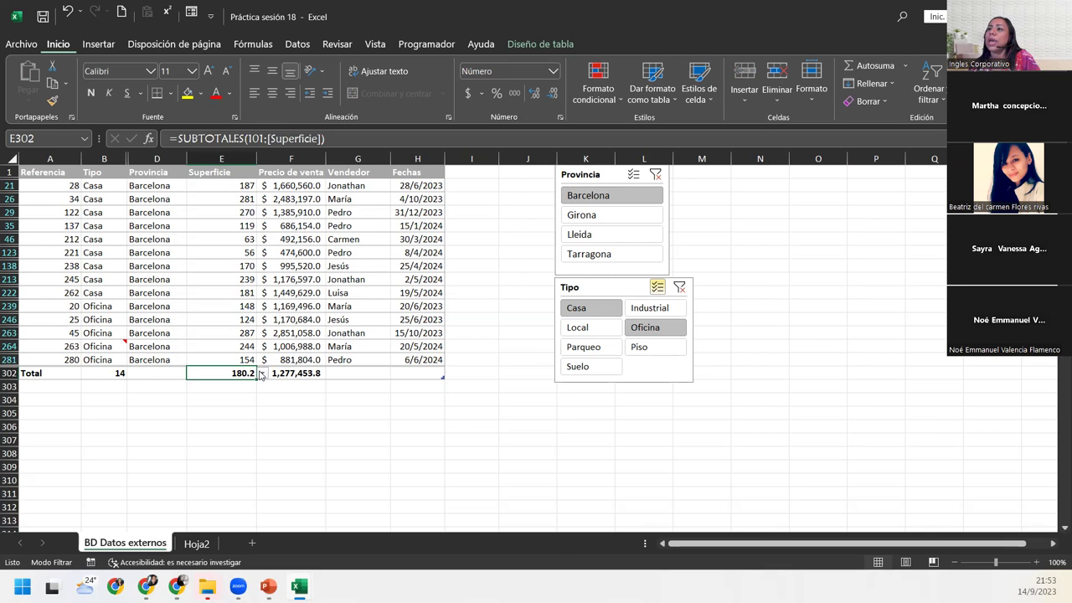
left_click(262, 373)
left_click(262, 374)
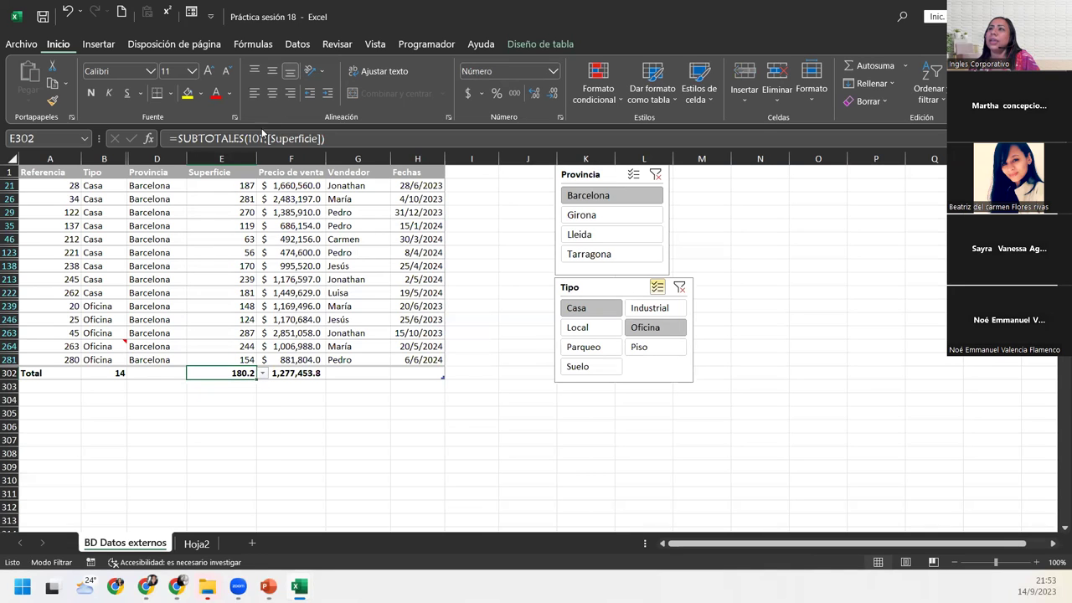
left_click(258, 138)
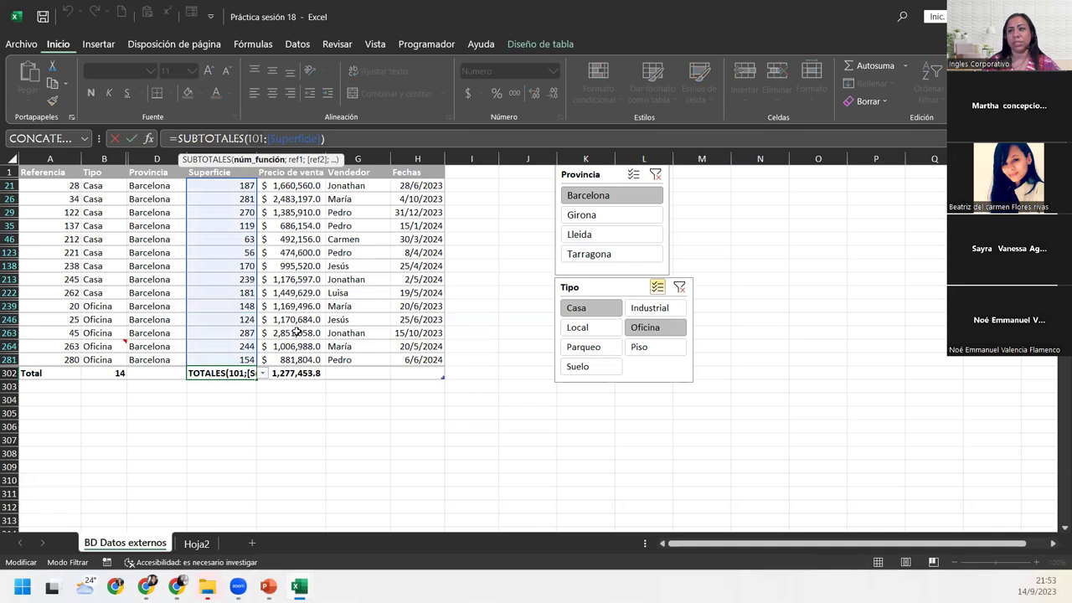
key("ctrl+Return")
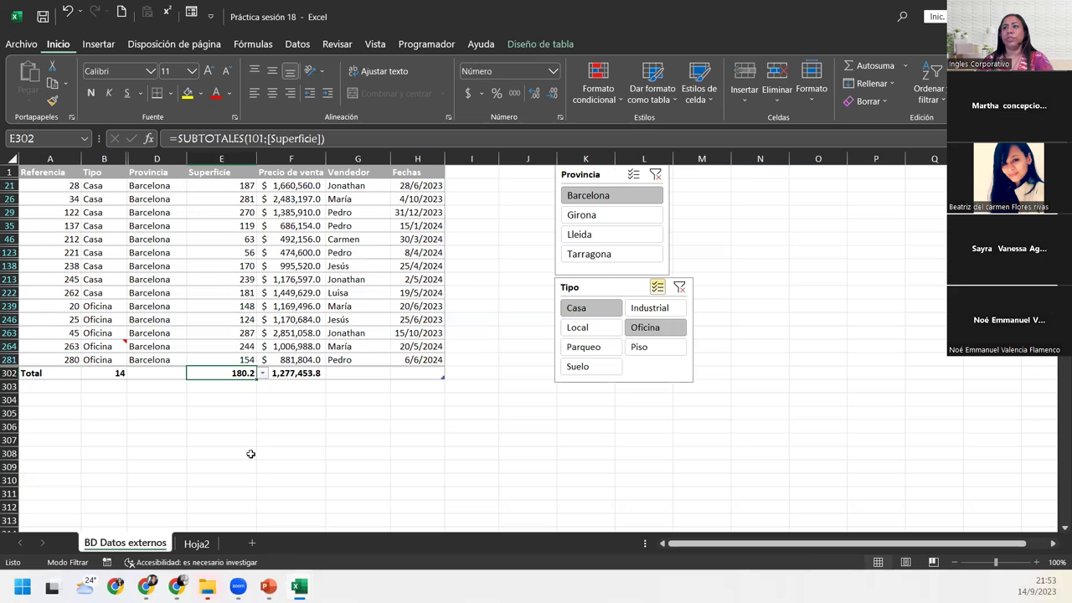
left_click(198, 544)
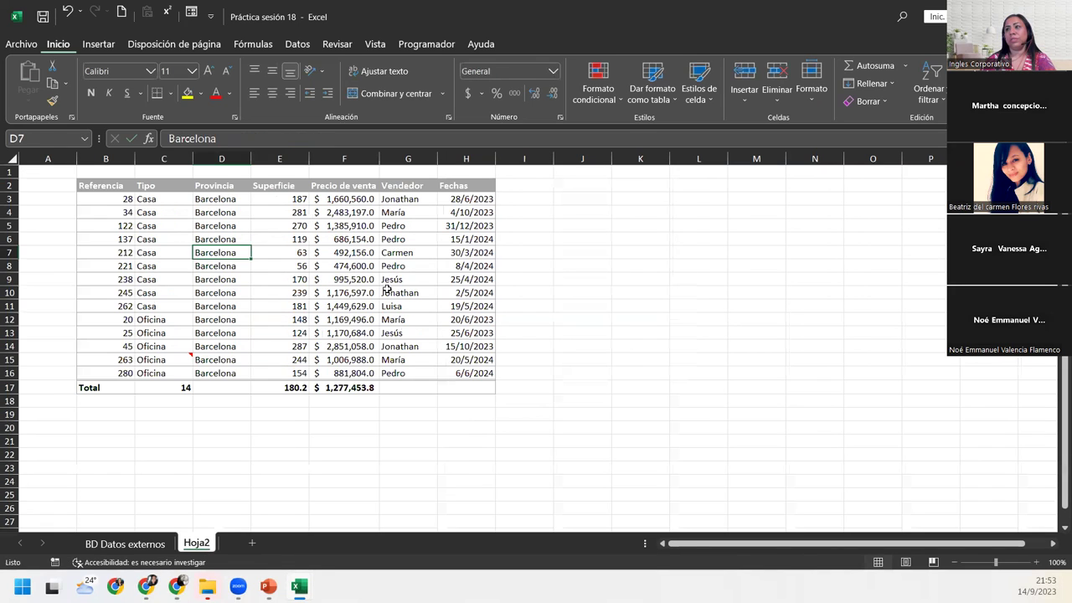
right_click(11, 388)
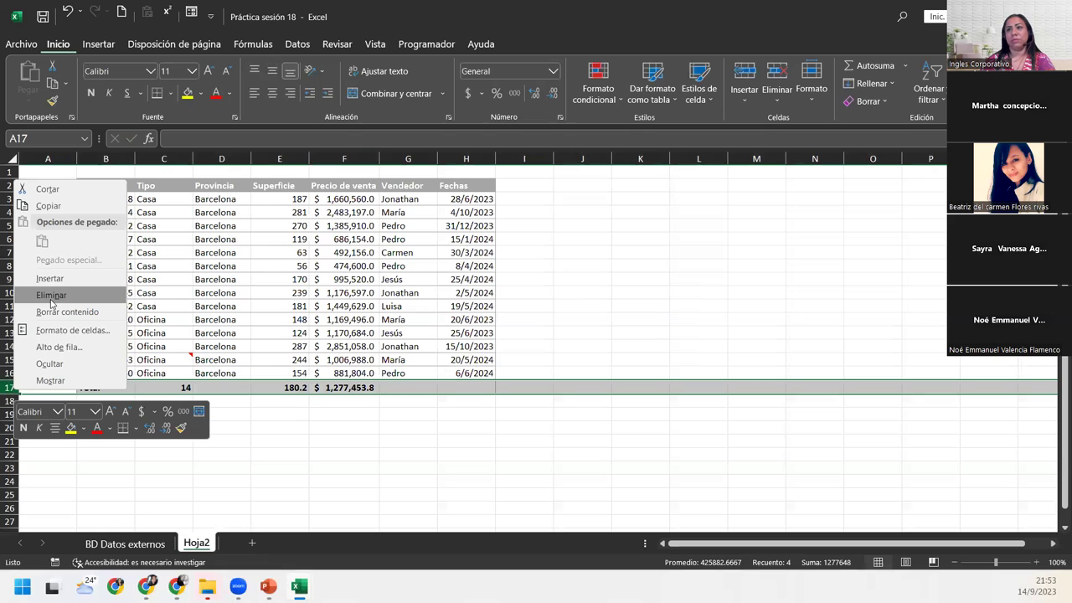
left_click(221, 402)
left_click(185, 388)
left_click_drag(185, 389, 345, 390)
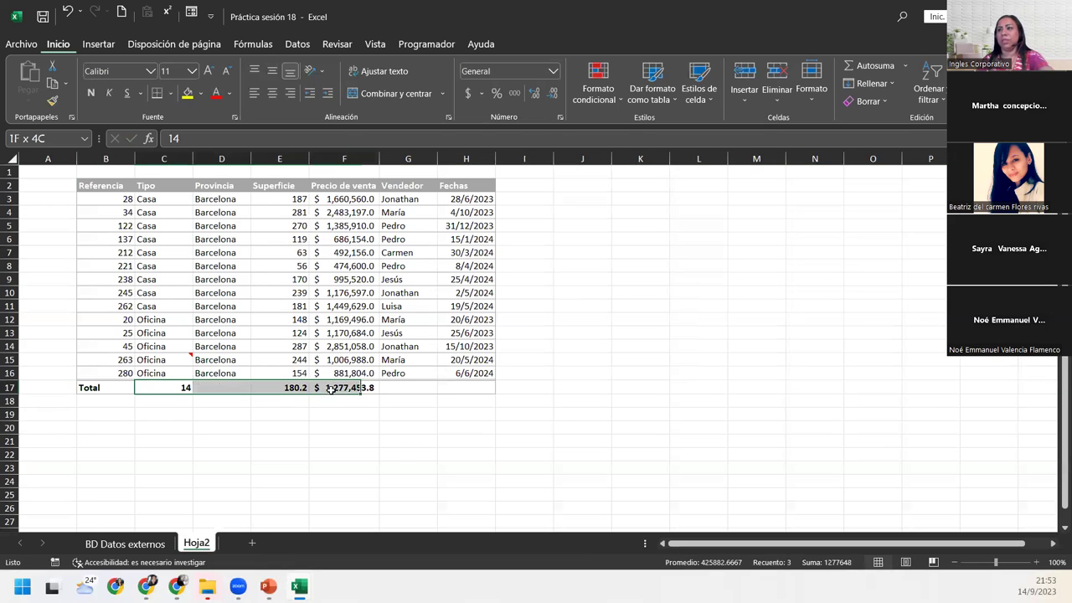
key("Delete")
left_click(185, 393)
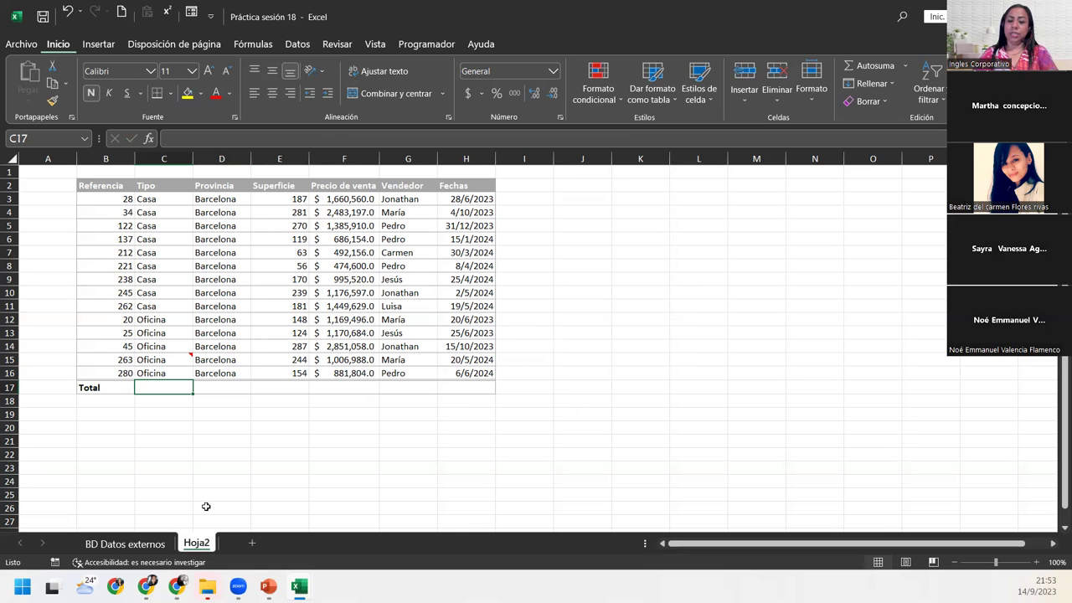
type("=s")
key("BackSpace")
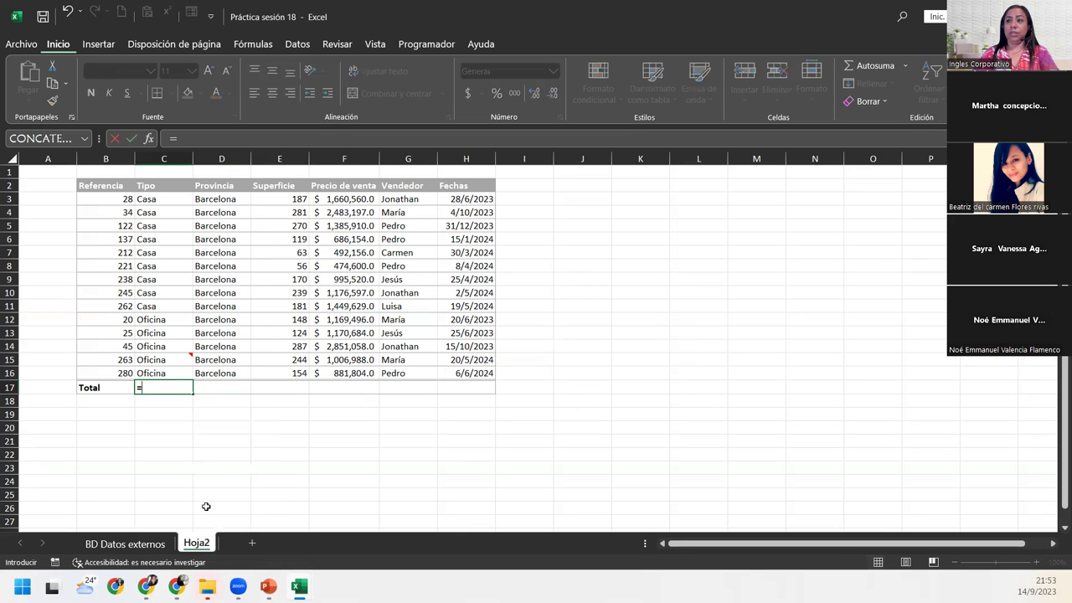
type("ubtot")
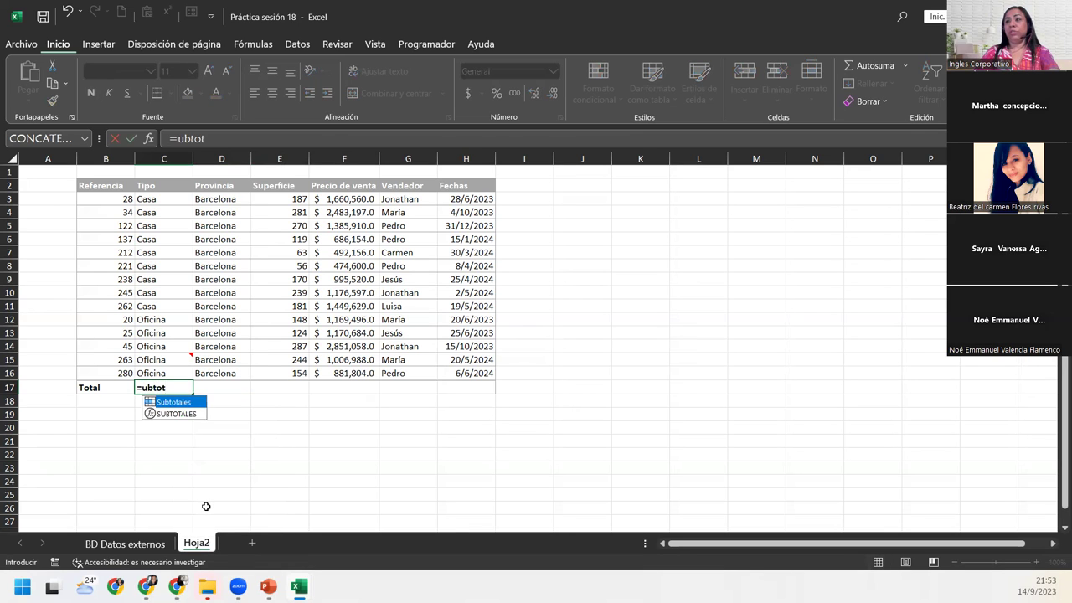
key("Down")
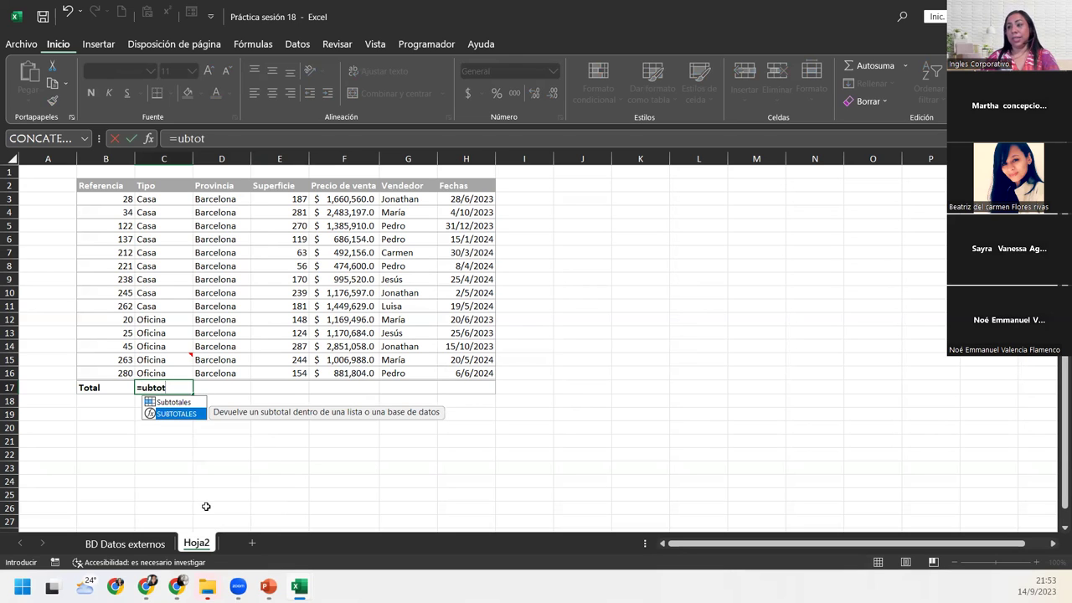
double_click(147, 414)
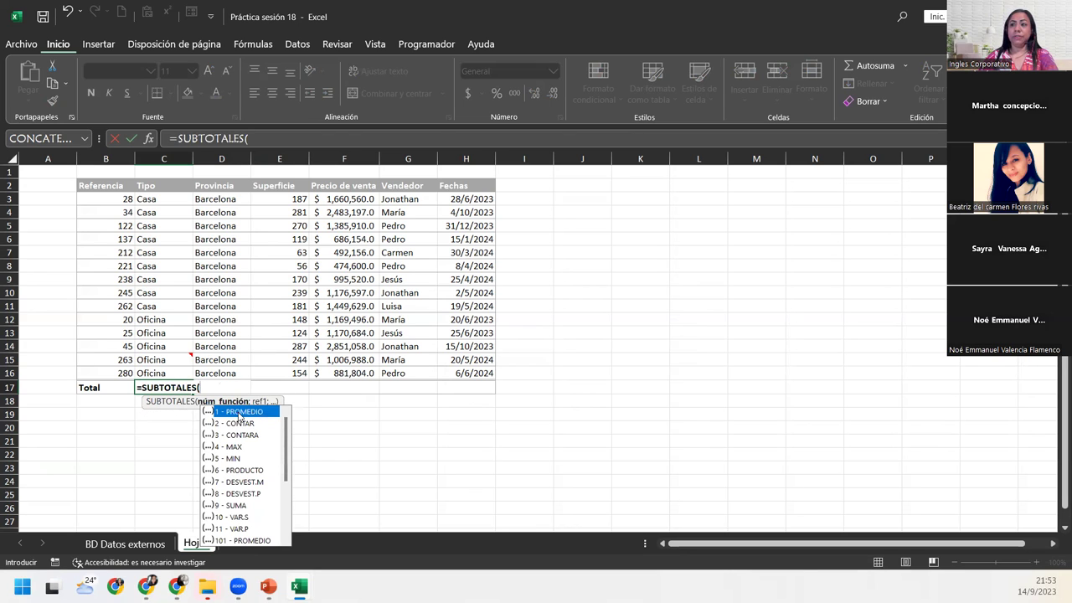
scroll(265, 518, "down", 3)
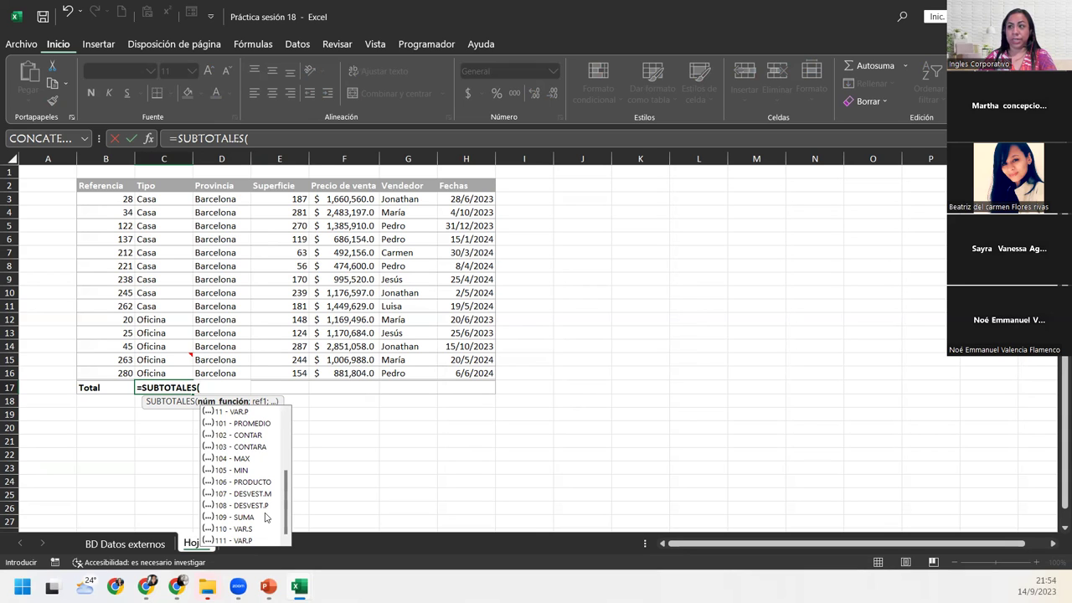
scroll(266, 519, "up", 3)
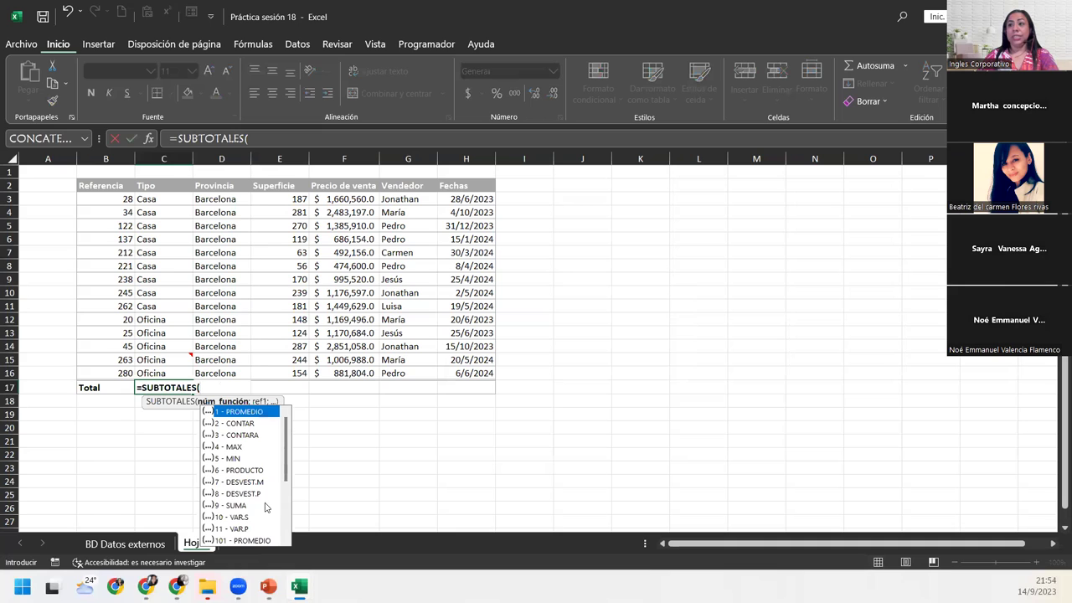
left_click(251, 425)
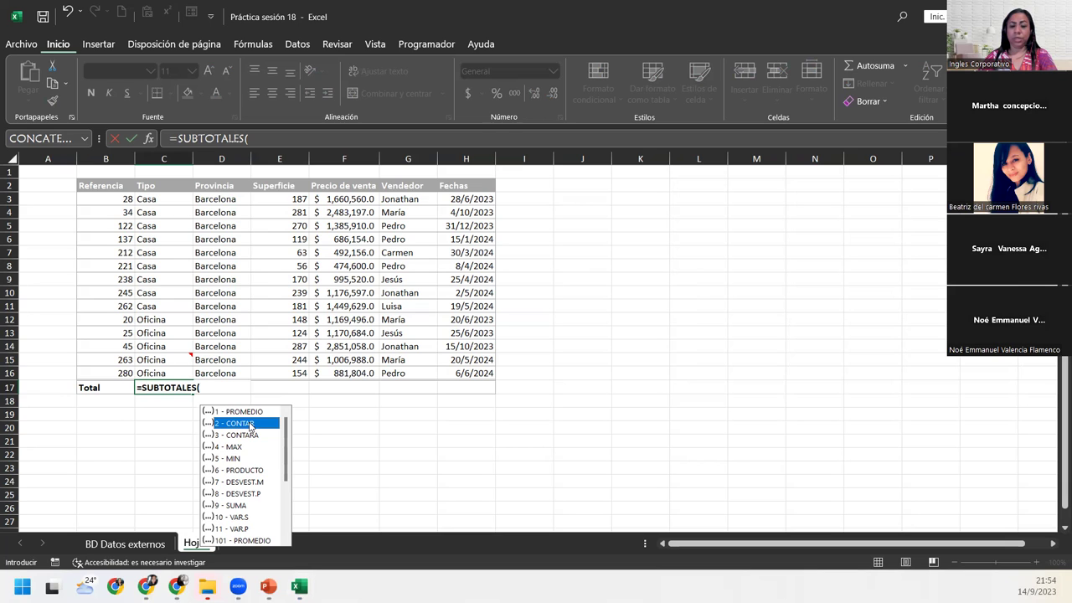
double_click(250, 425)
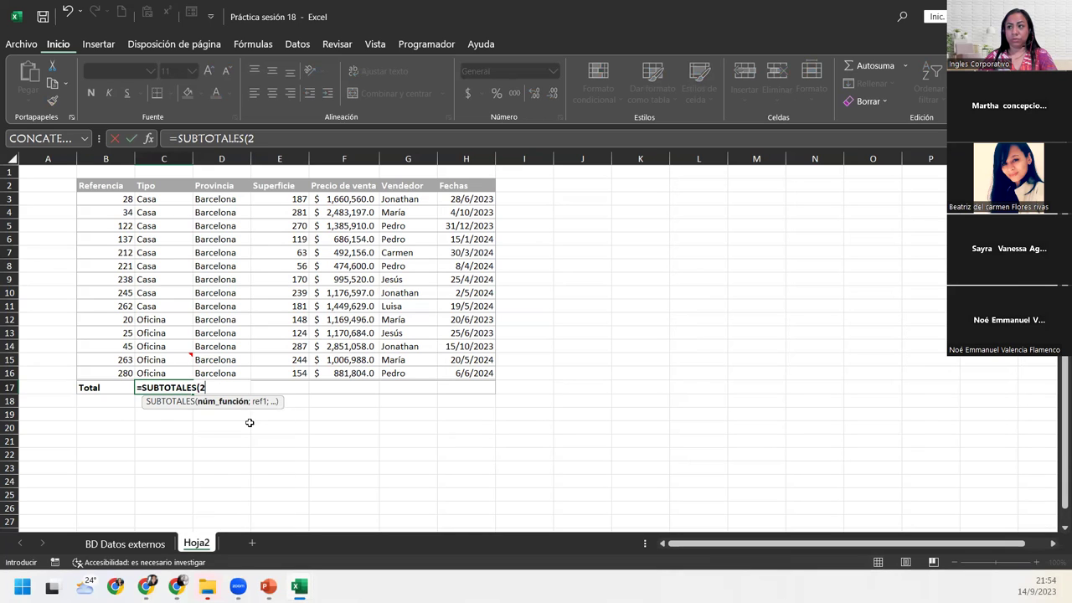
type(";")
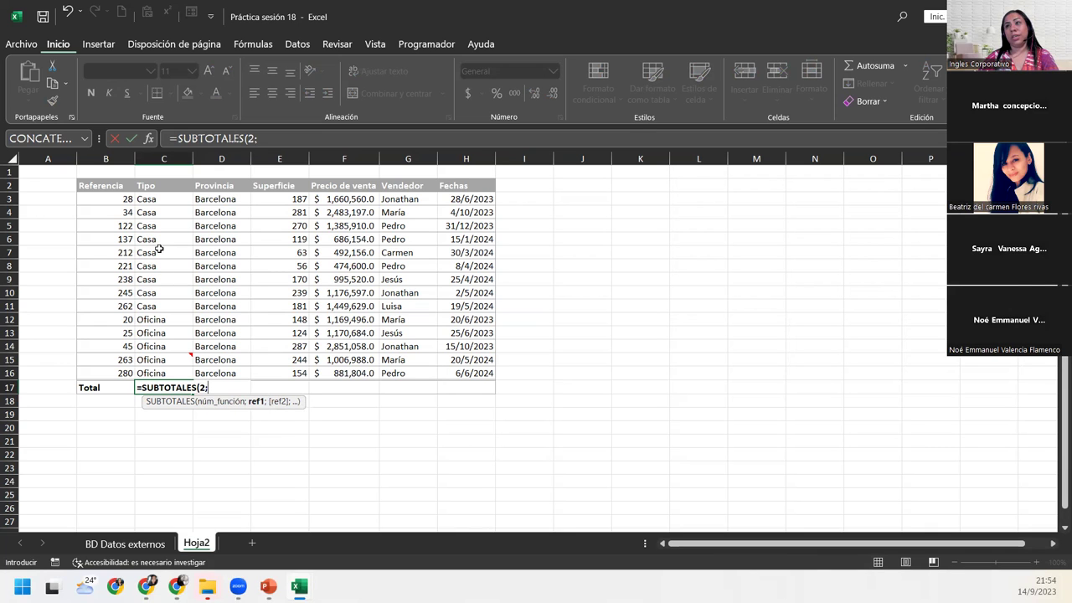
left_click_drag(149, 202, 182, 371)
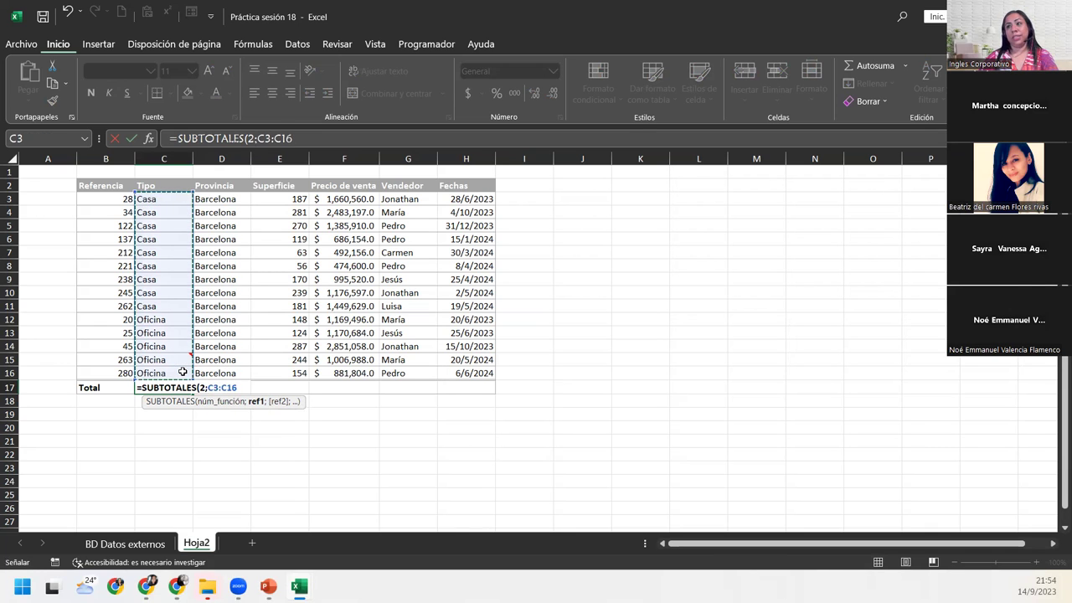
type(")")
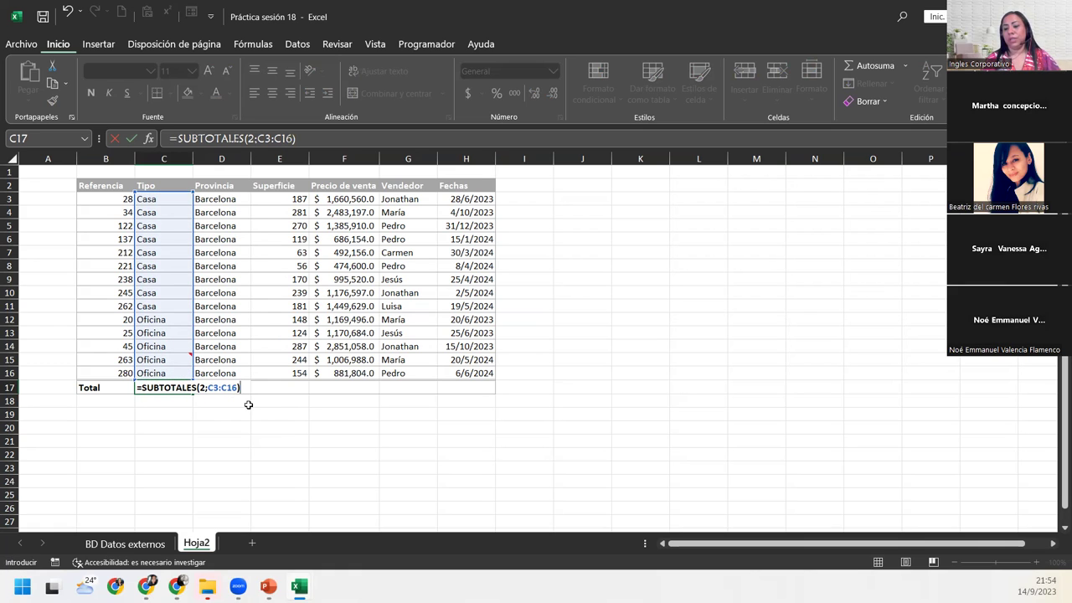
key("Return")
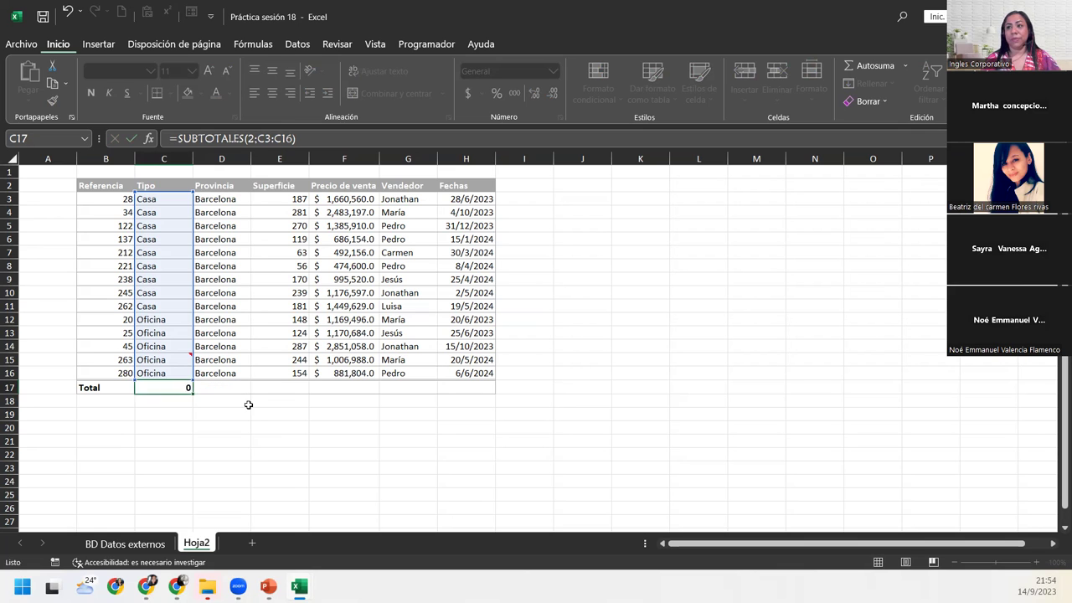
left_click(183, 390)
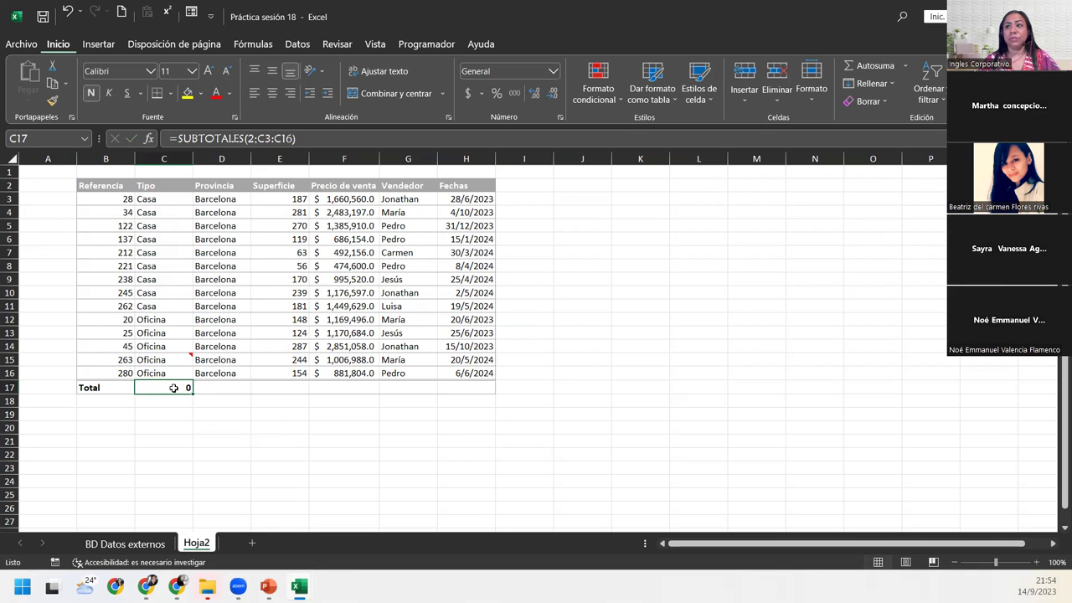
double_click(186, 388)
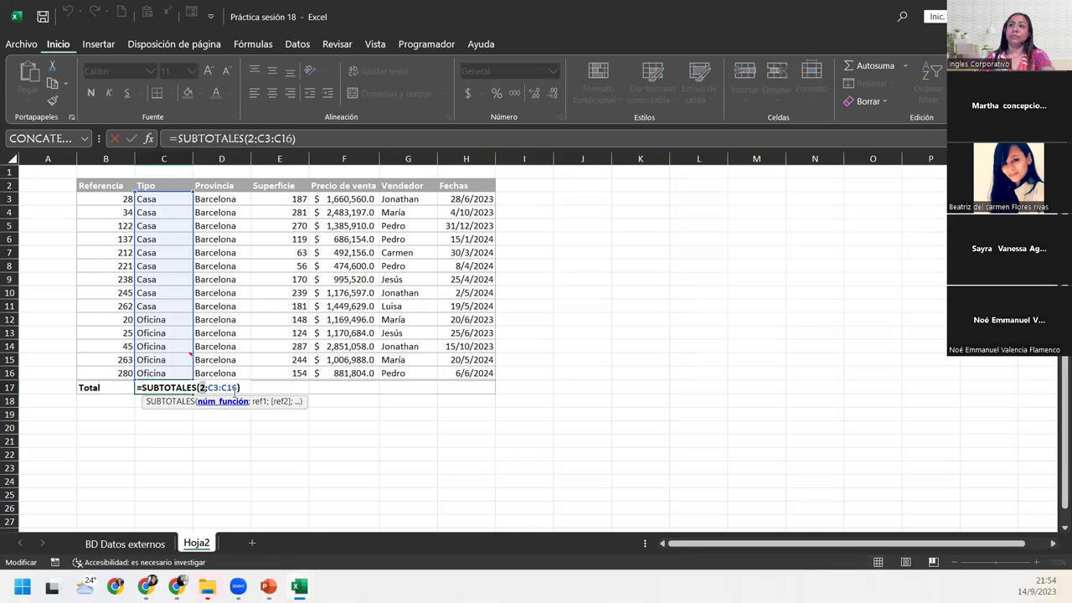
key("Escape")
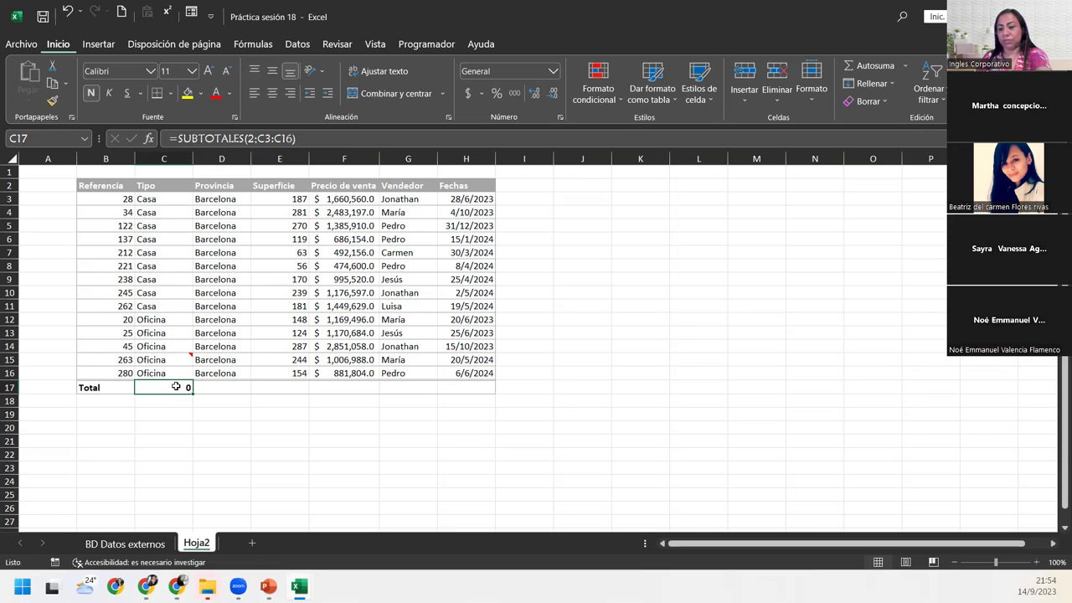
key("Delete")
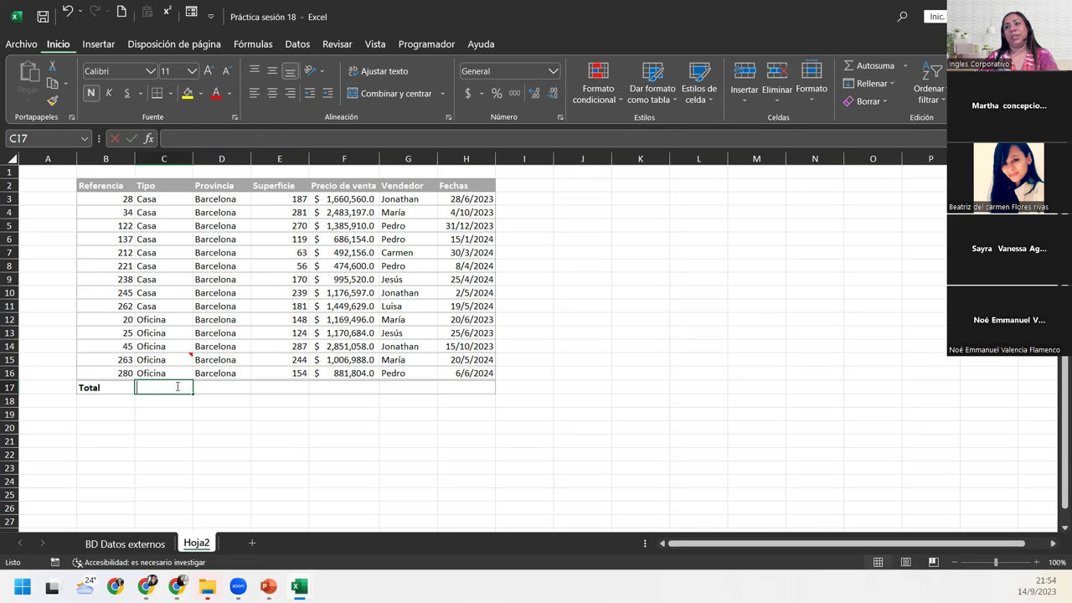
Enter =SUBTOTALES(3;C3:C16) in C17 using CONTARA to count the Tipo entries, giving 14
type("=")
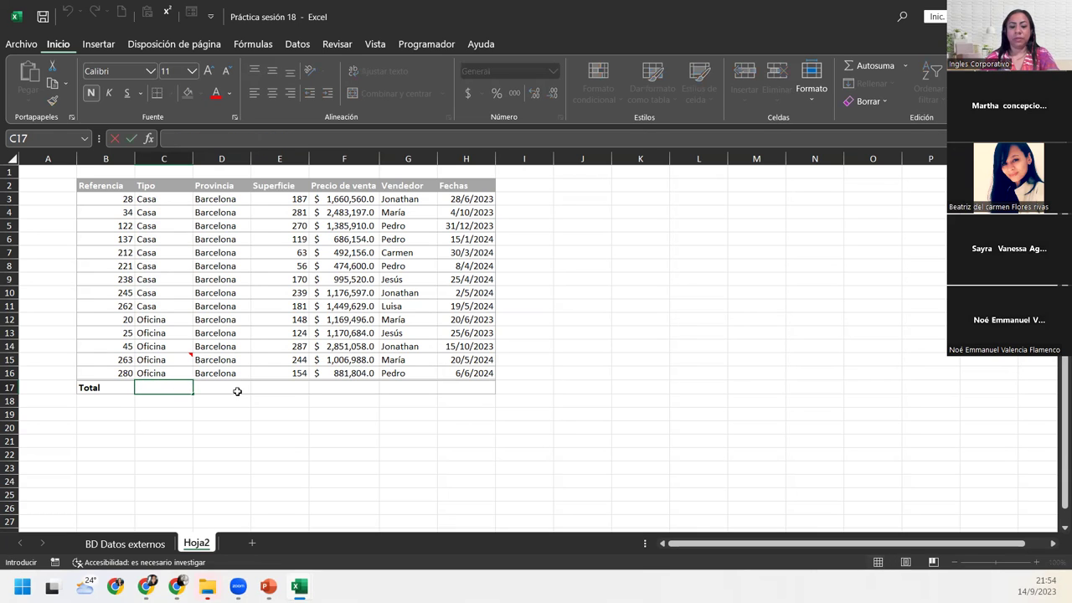
type("=sub")
key("Down")
key("Tab")
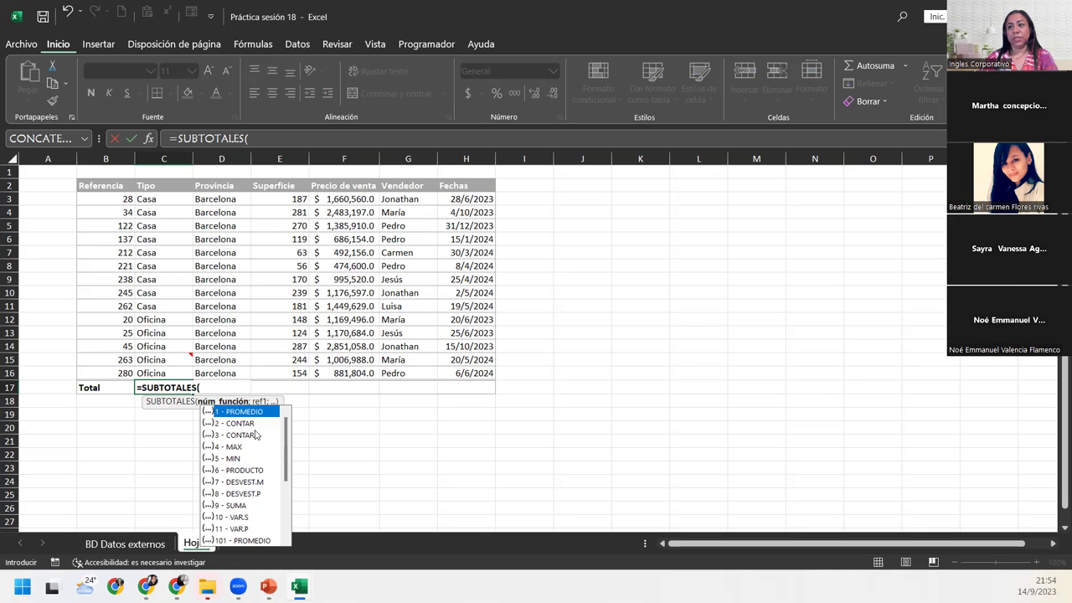
scroll(257, 454, "down", 2)
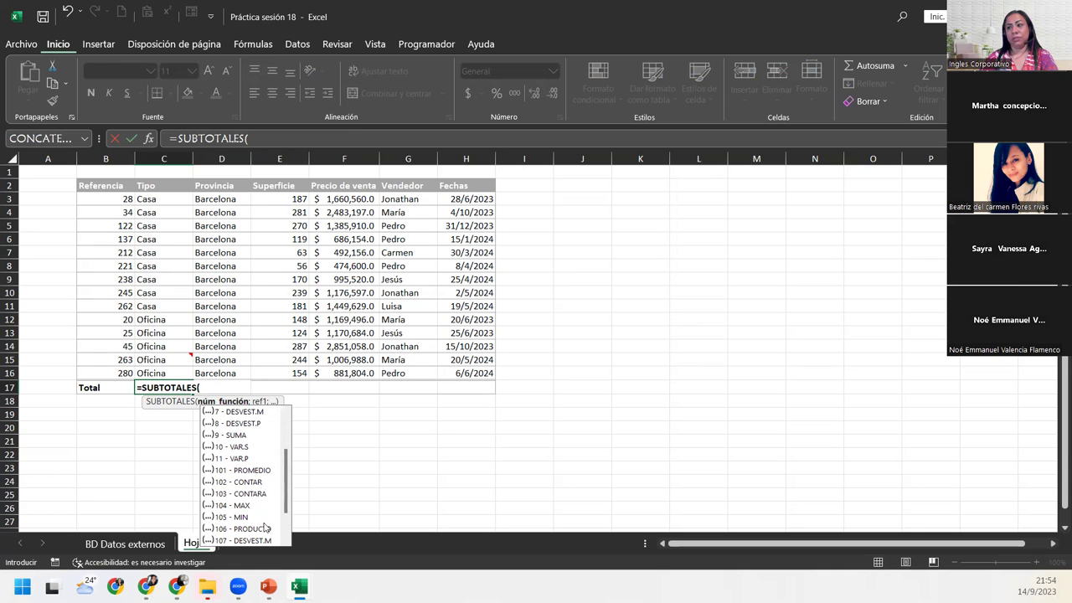
scroll(265, 528, "up", 2)
double_click(246, 435)
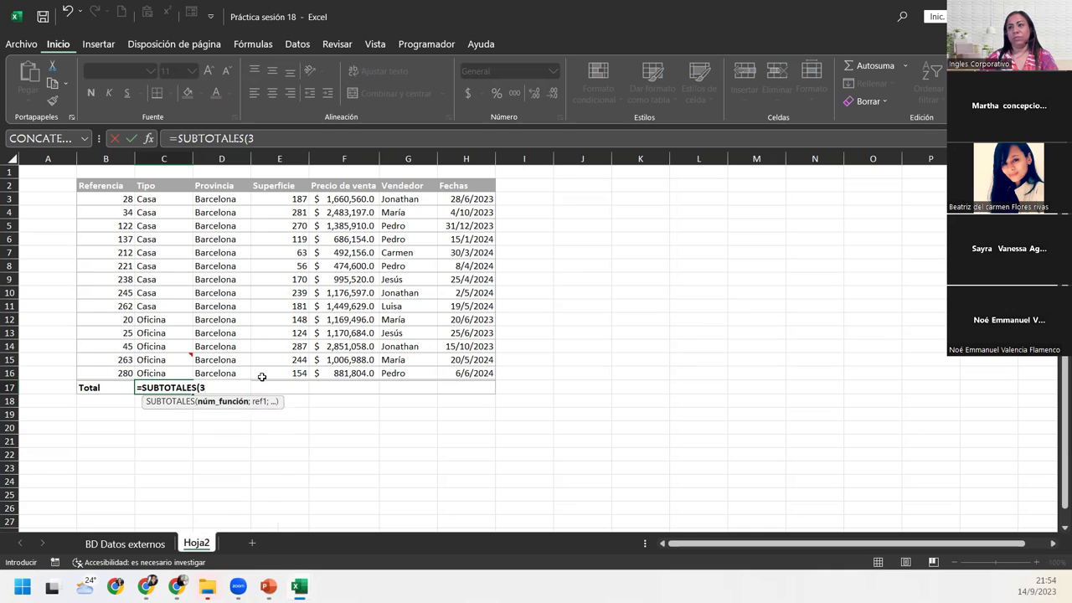
type(";")
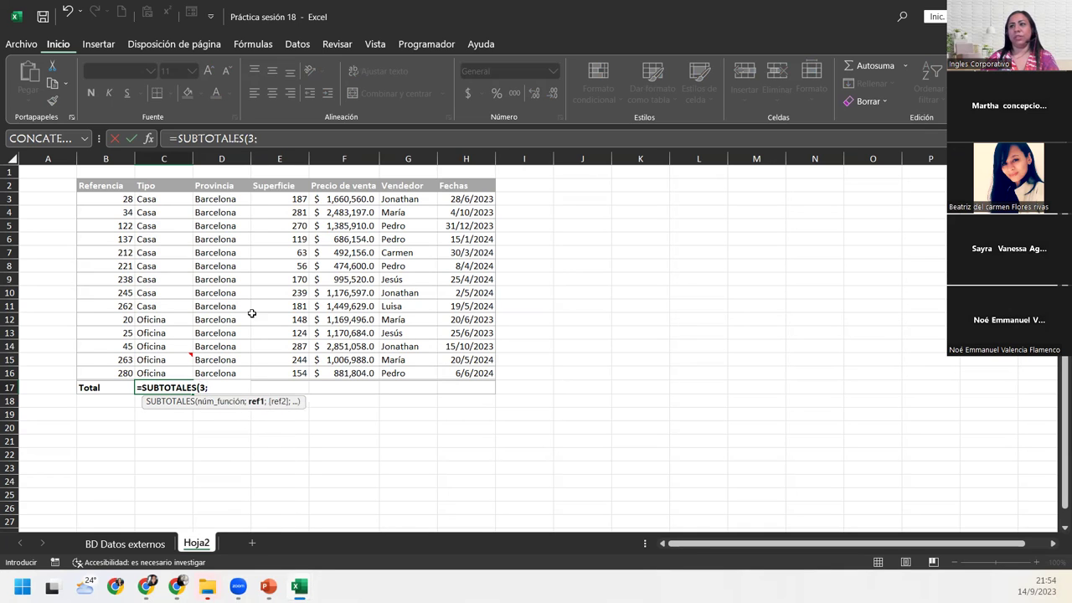
left_click_drag(150, 204, 155, 374)
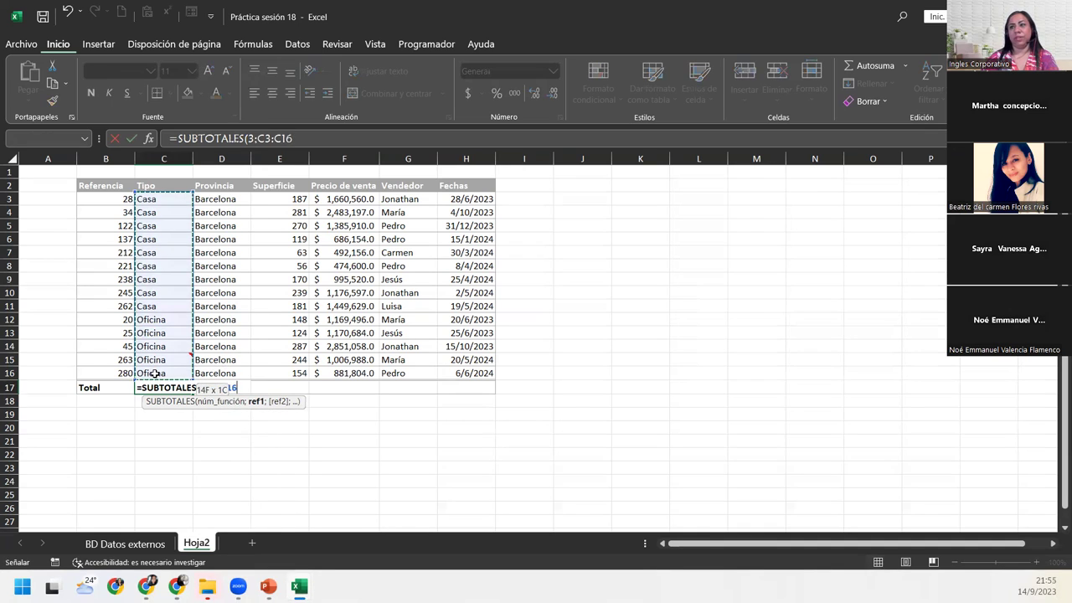
key("Return")
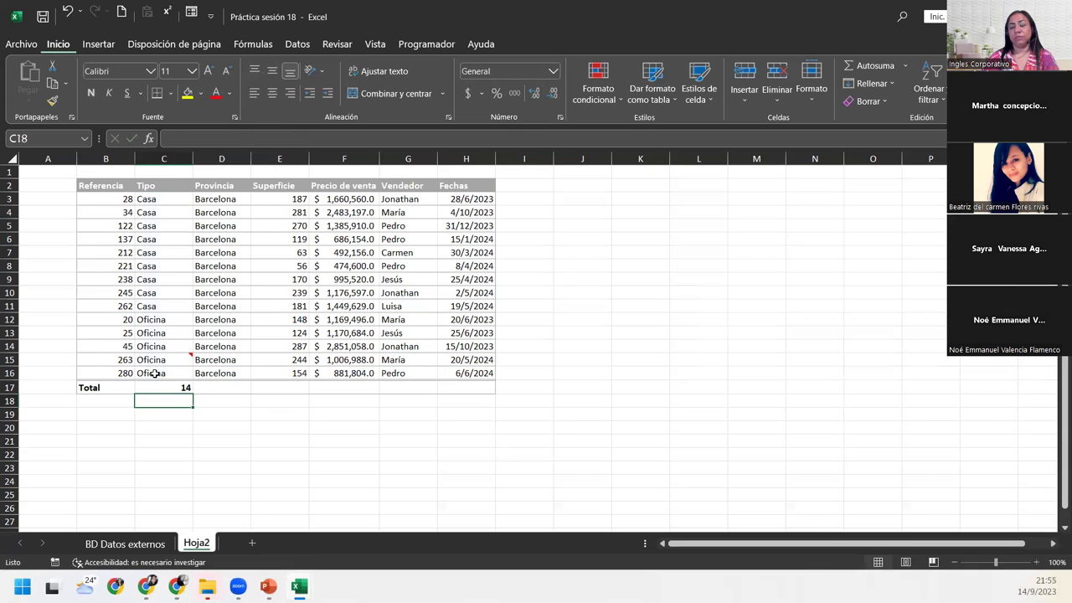
key("Up")
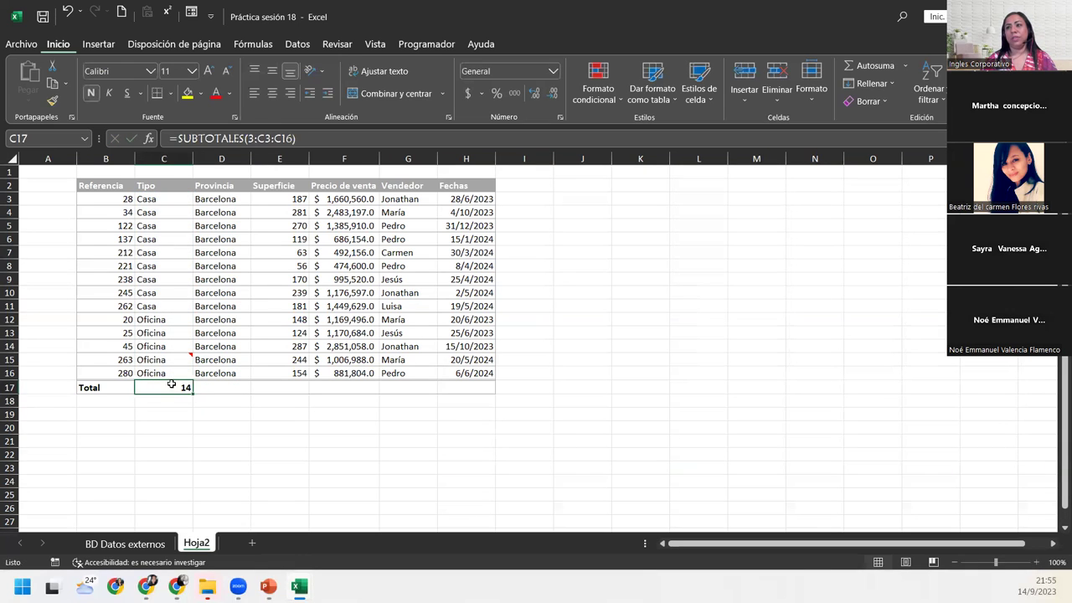
Review the =SUBTOTALES(3;C3:C16) formula in C17 on Hoja2 without changing it
double_click(171, 387)
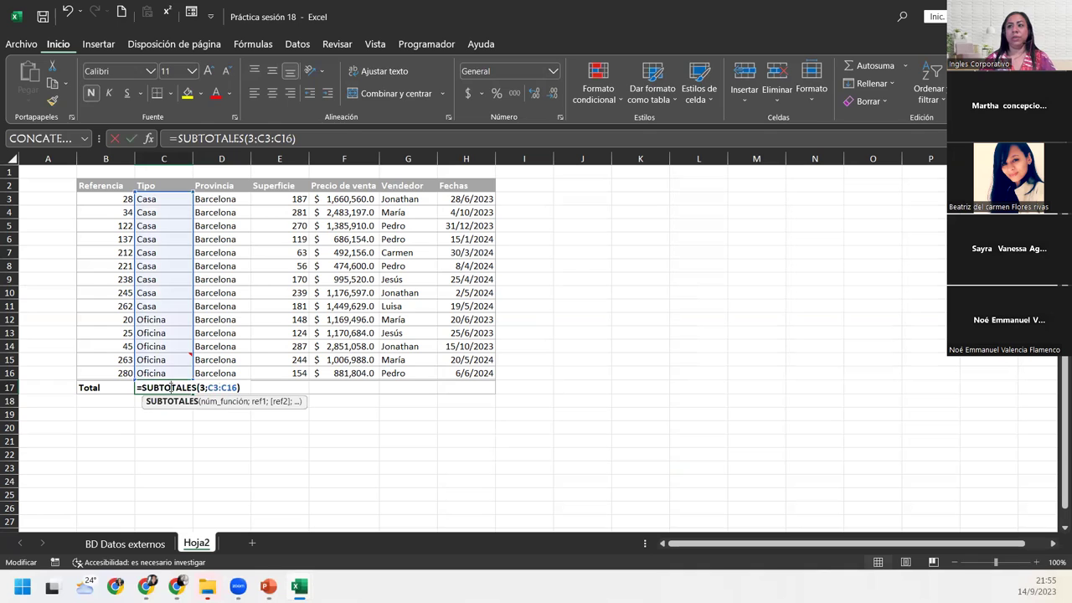
left_click(254, 390)
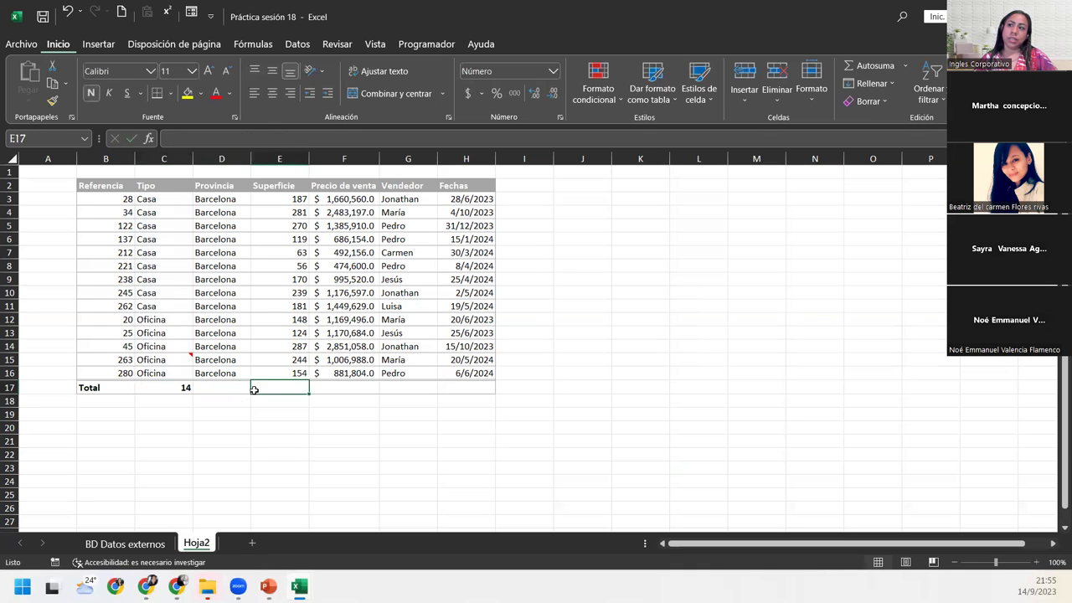
left_click(155, 387)
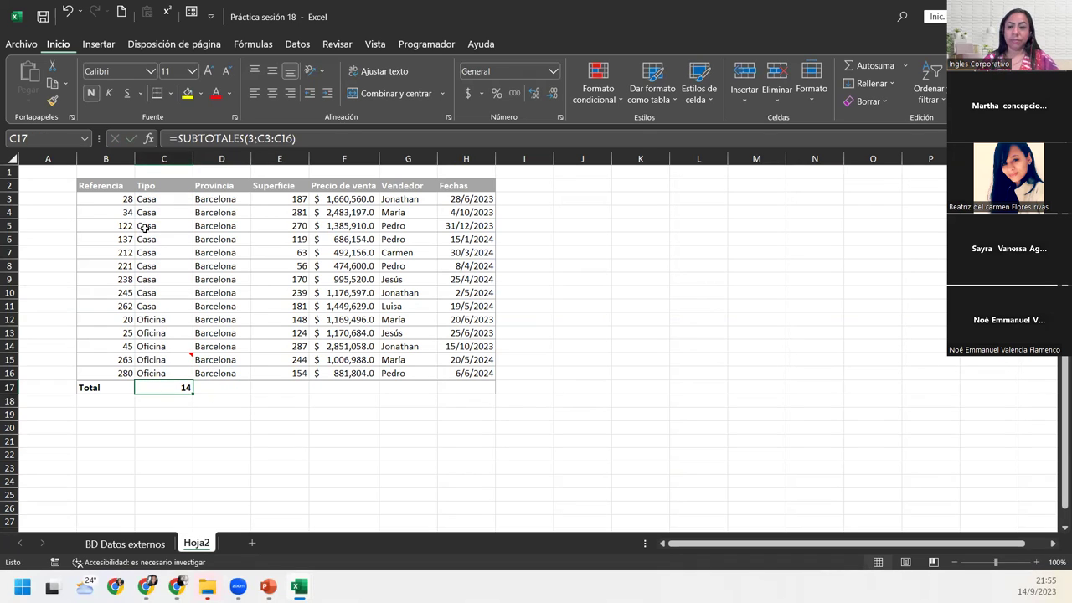
double_click(155, 387)
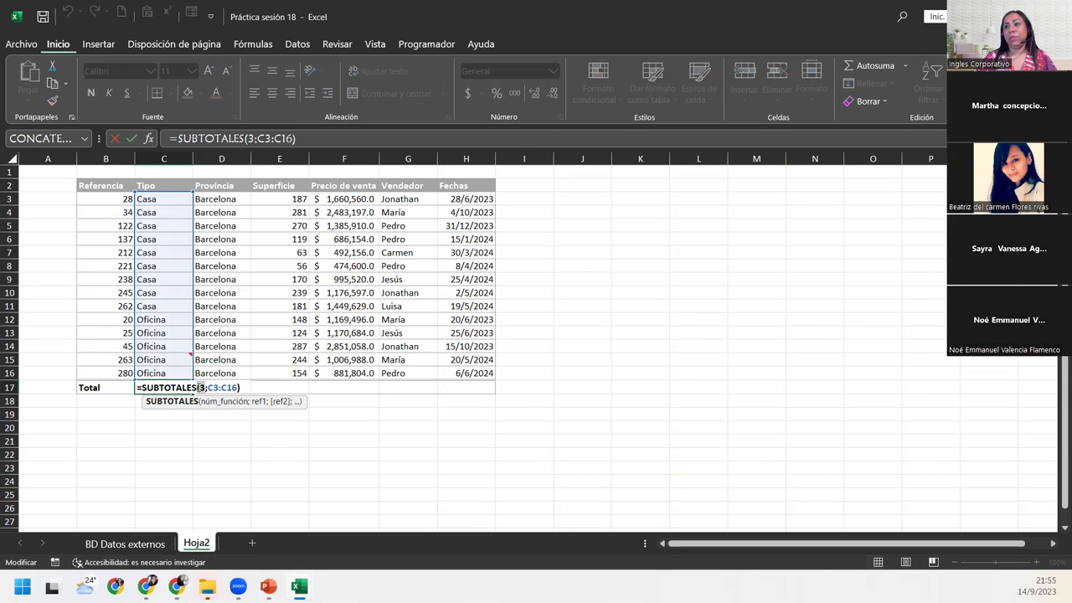
Compare B302's function number 103 on BD Datos externos with C17's function number 3, leaving both unchanged
left_click(125, 546)
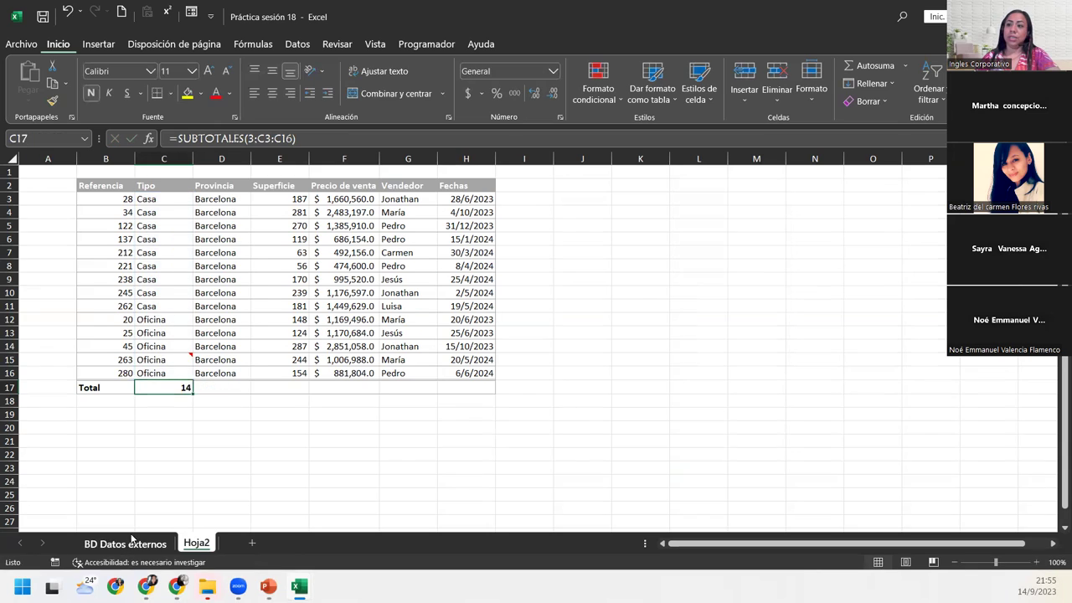
double_click(101, 372)
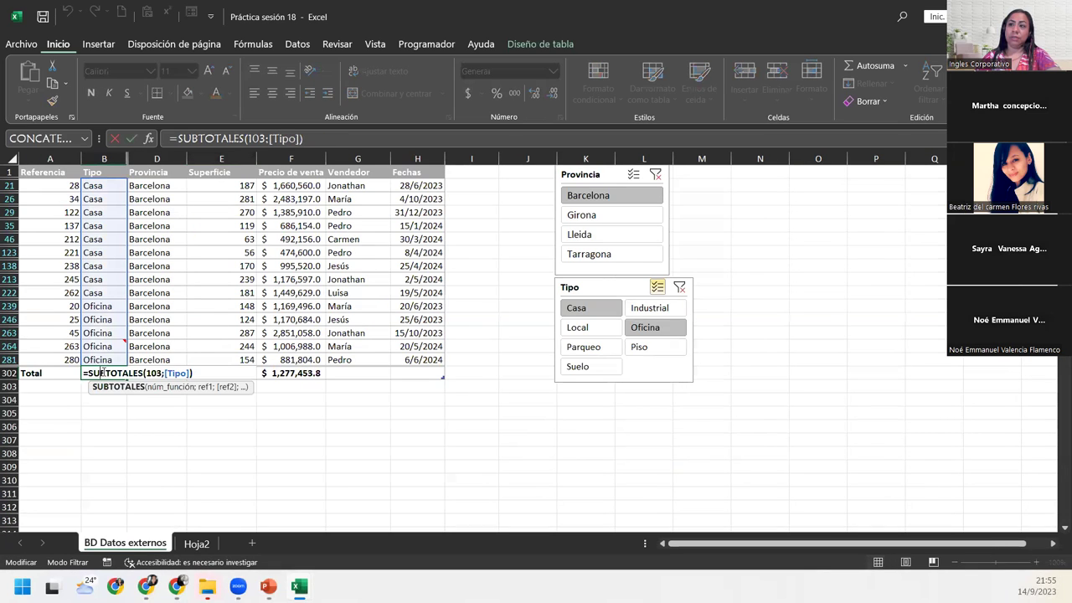
left_click(156, 374)
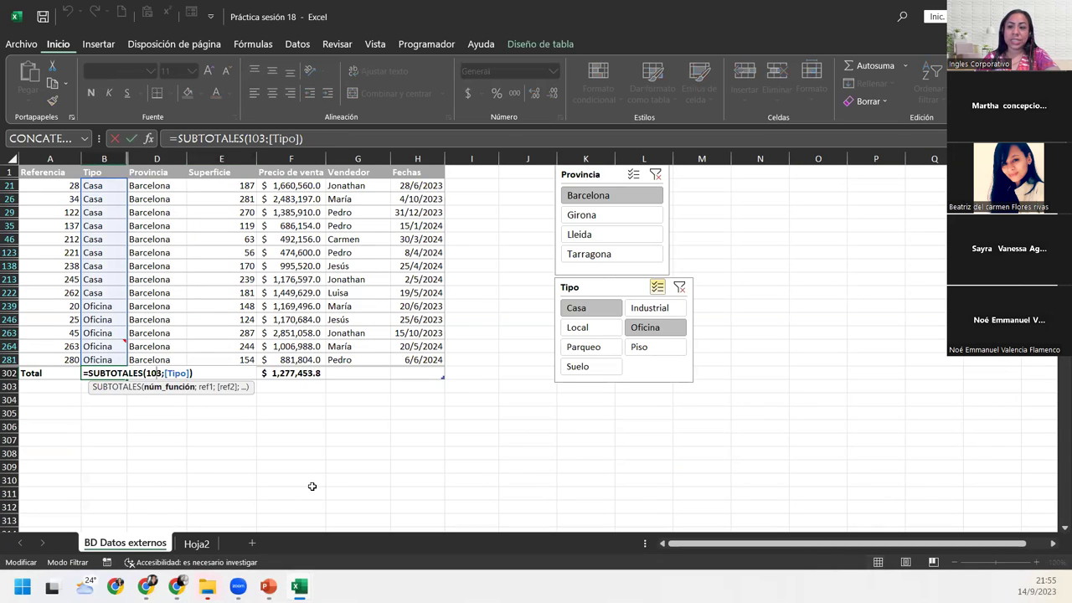
key("Escape")
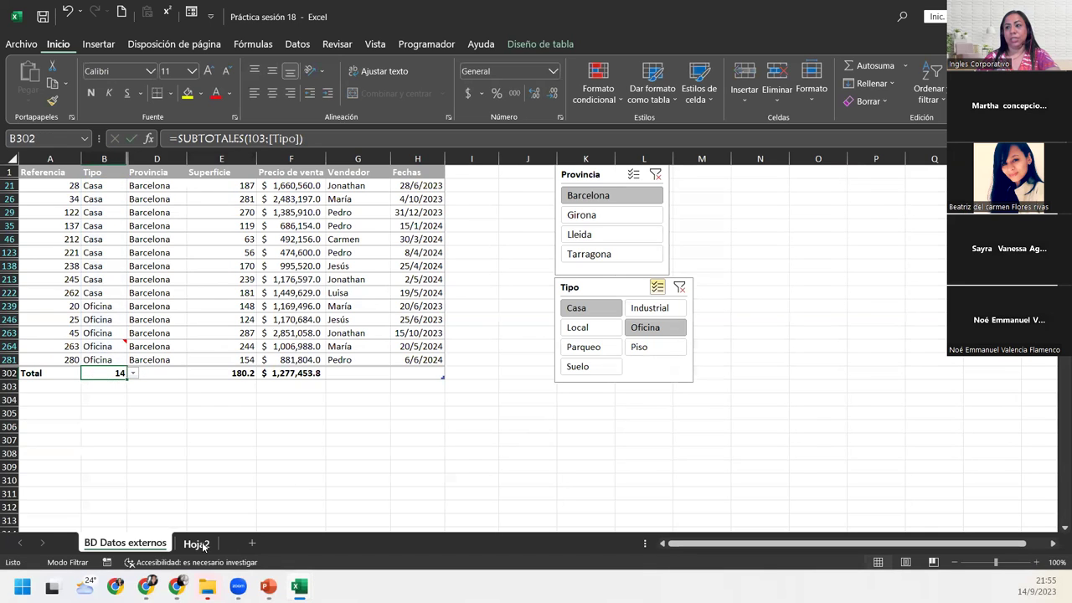
left_click(196, 543)
double_click(181, 390)
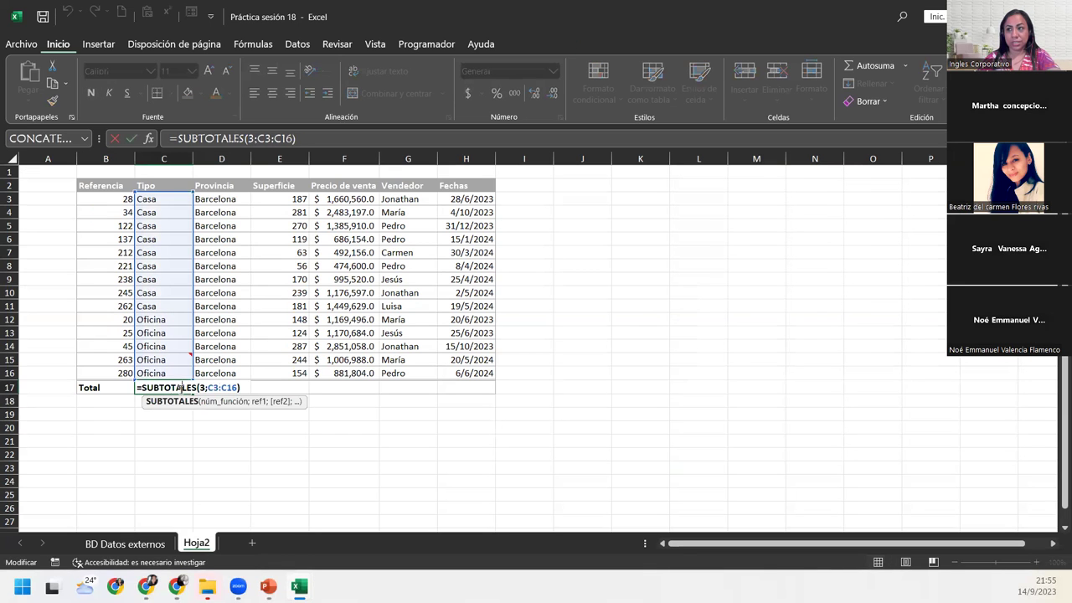
left_click(202, 388)
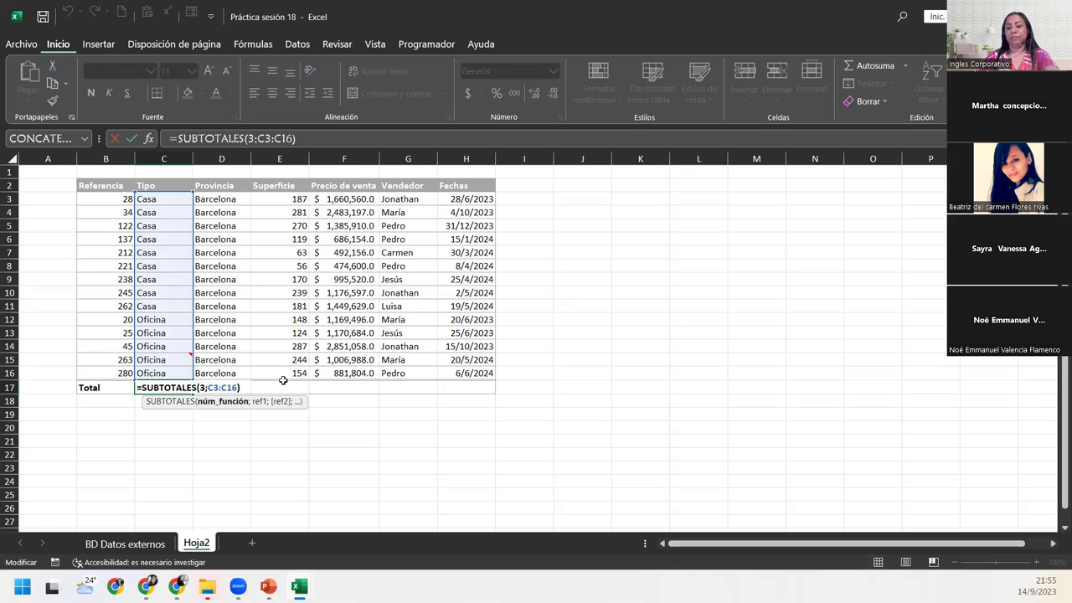
key("Escape")
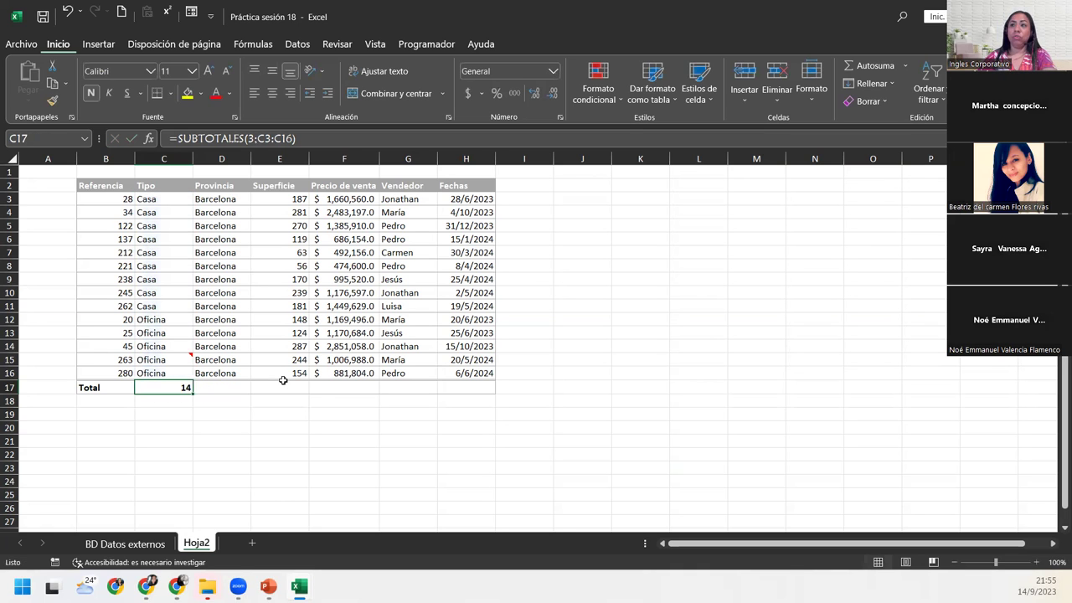
left_click_drag(8, 252, 13, 267)
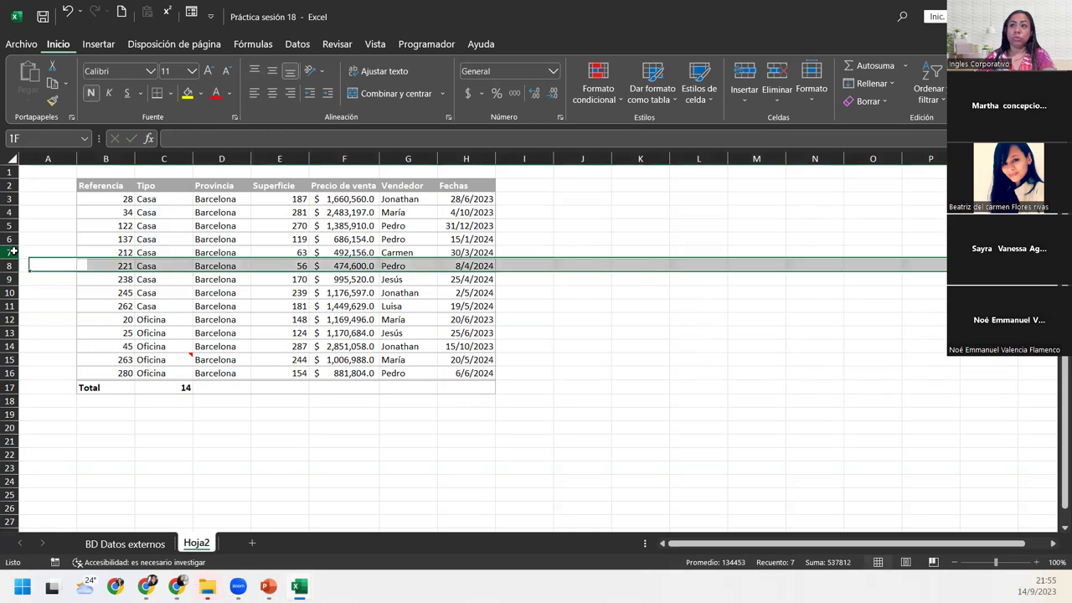
right_click(13, 267)
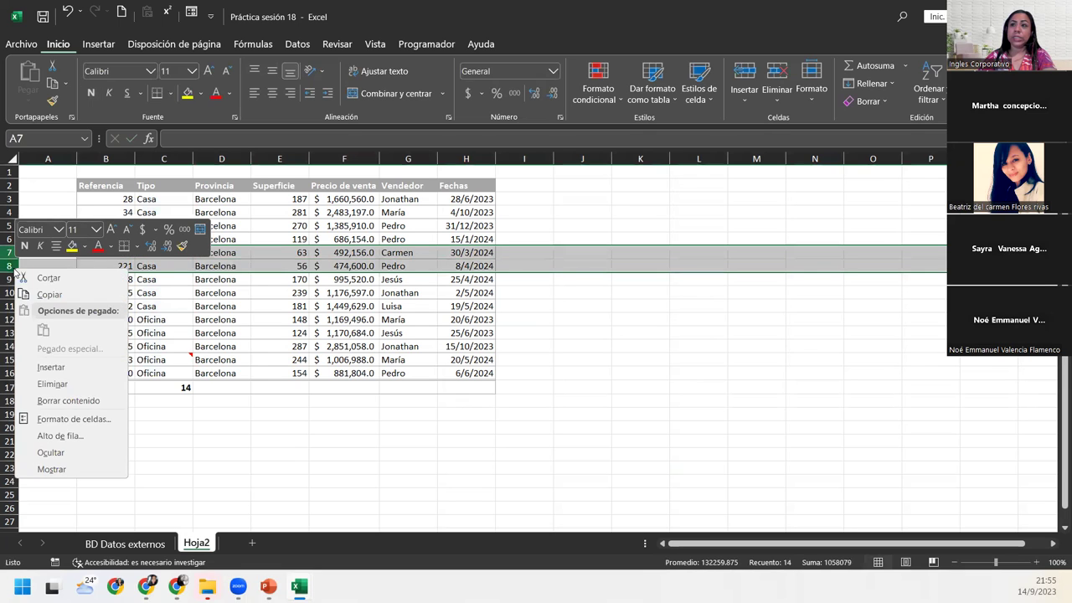
left_click(96, 451)
left_click(151, 359)
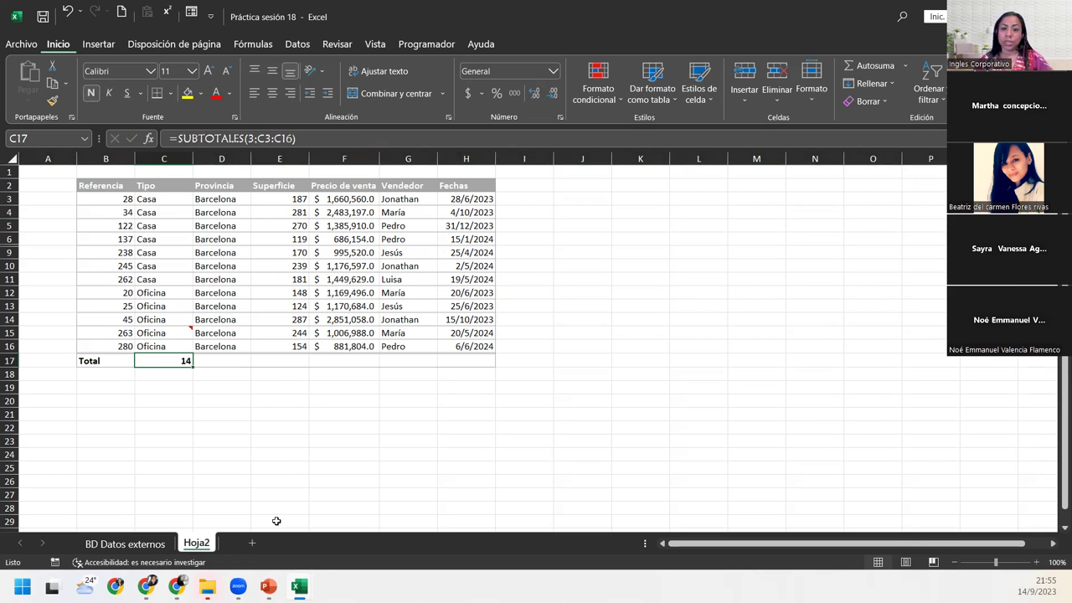
mouse_move(164, 200)
left_mouse_down()
mouse_move(170, 336)
mouse_move(151, 361)
left_mouse_up()
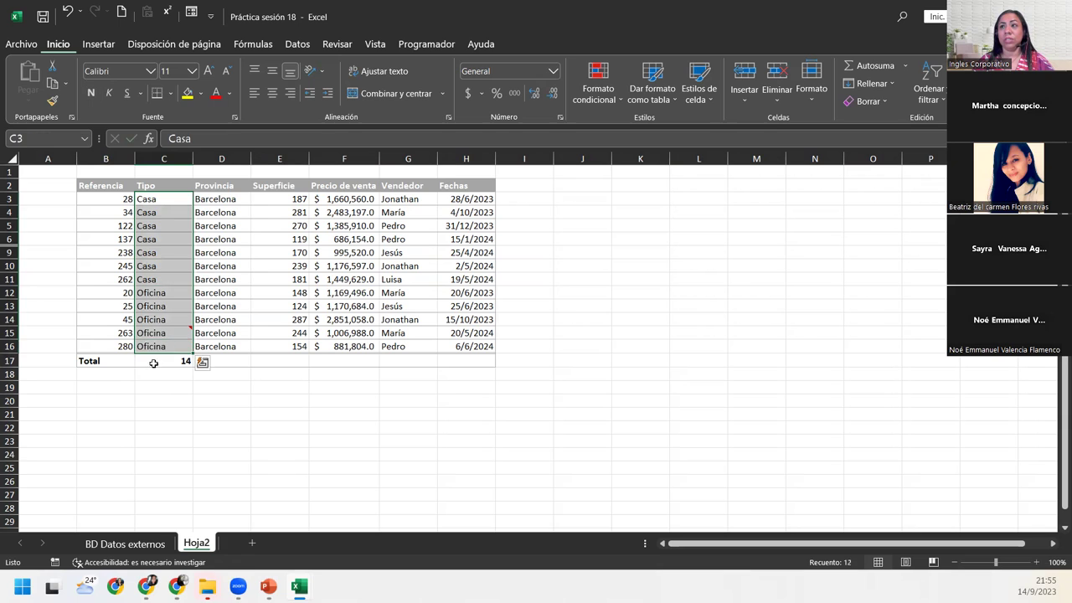
left_click(152, 369)
left_click(152, 361)
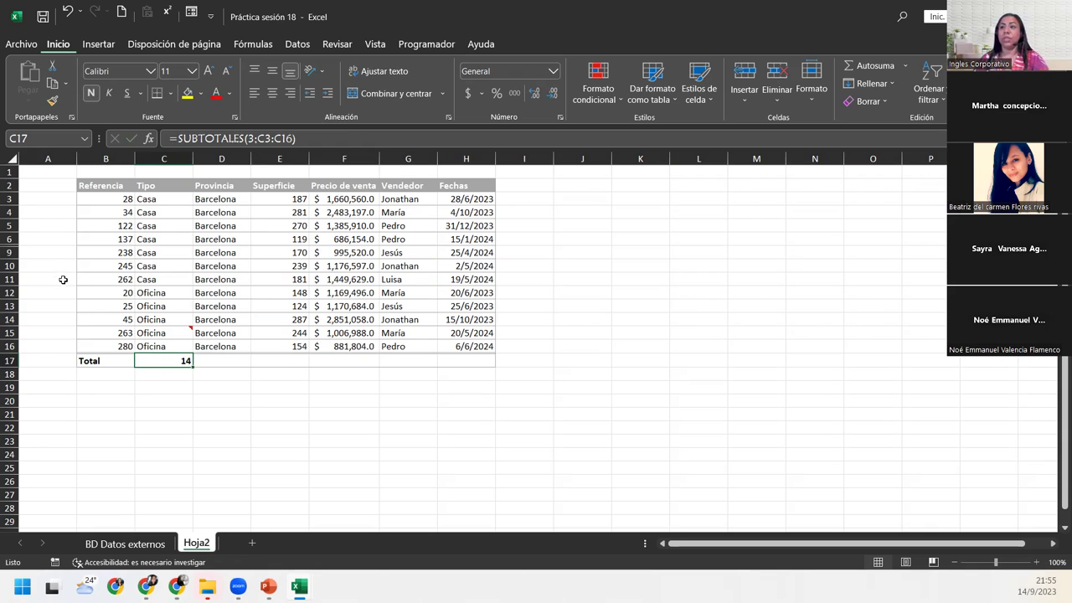
key("ctrl+z")
Replace function number 3 with 103 in C17, making it =SUBTOTALES(103;C3:C16)
left_click(170, 390)
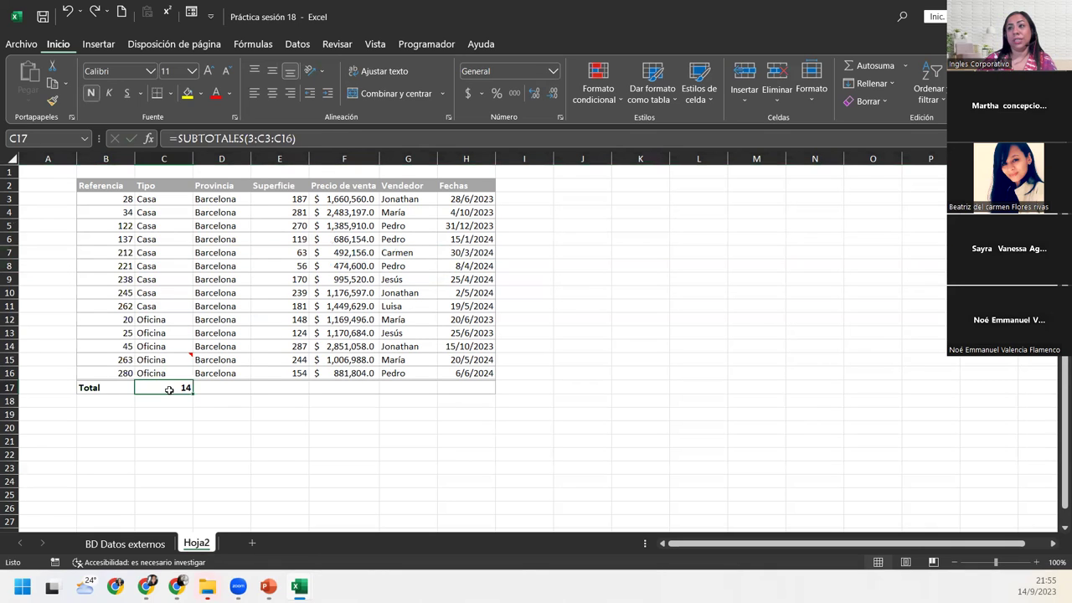
double_click(169, 391)
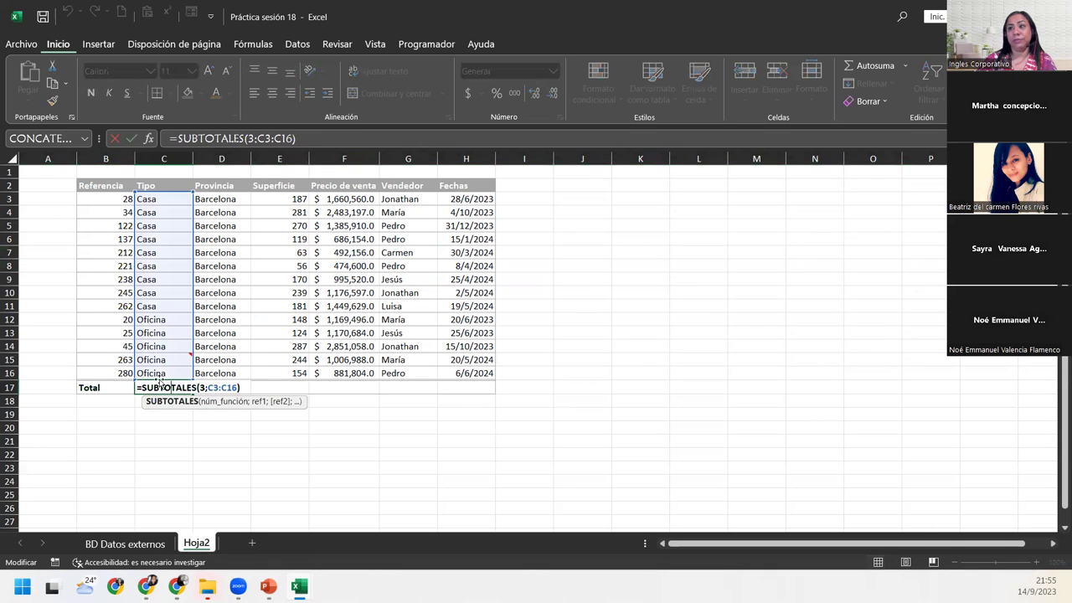
left_click(216, 401)
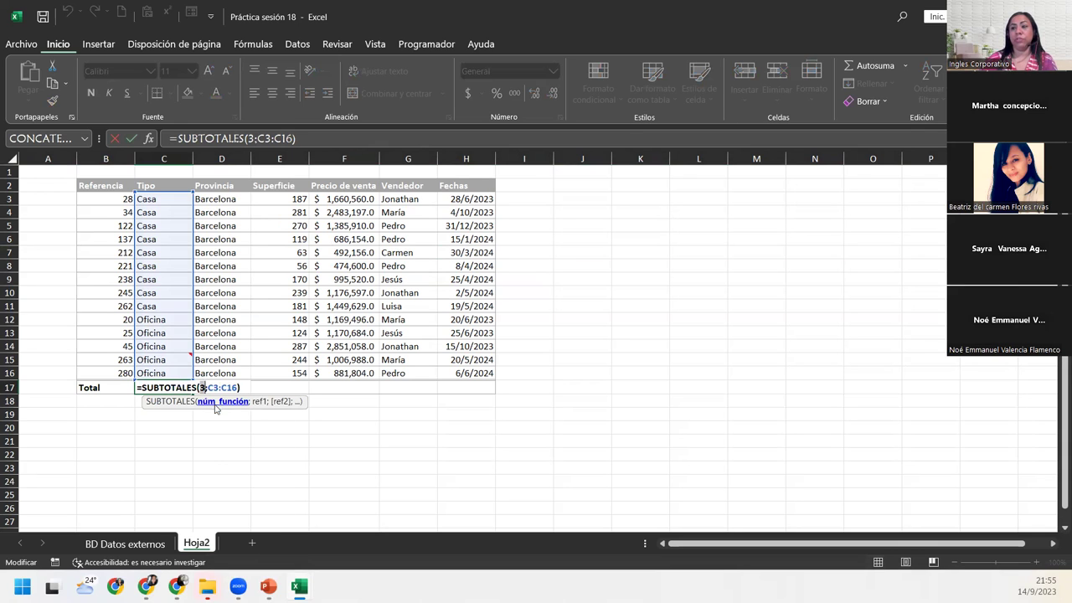
key("BackSpace")
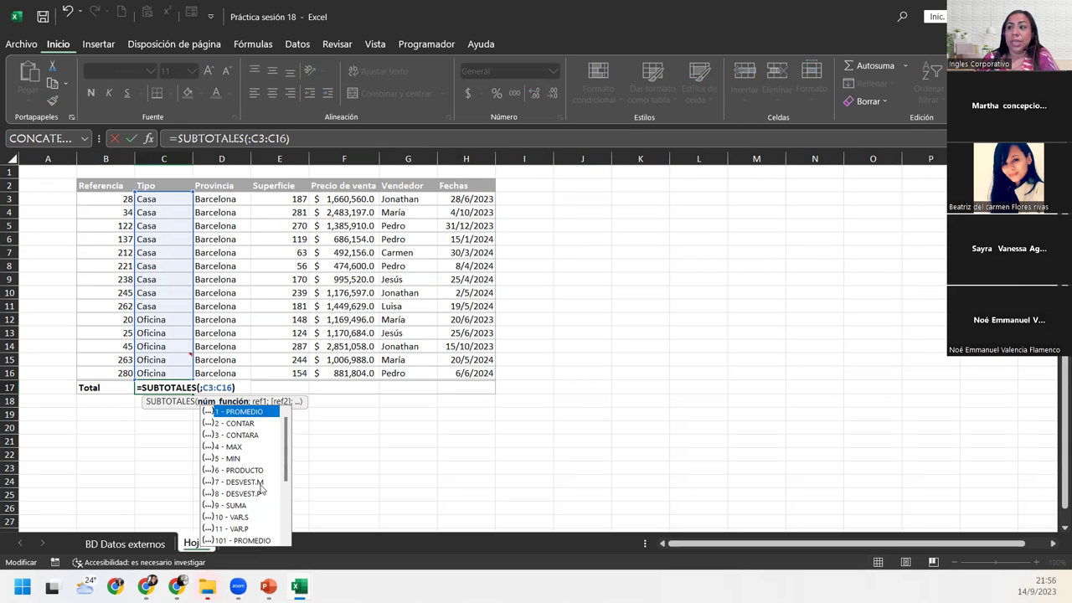
scroll(263, 489, "down", 2)
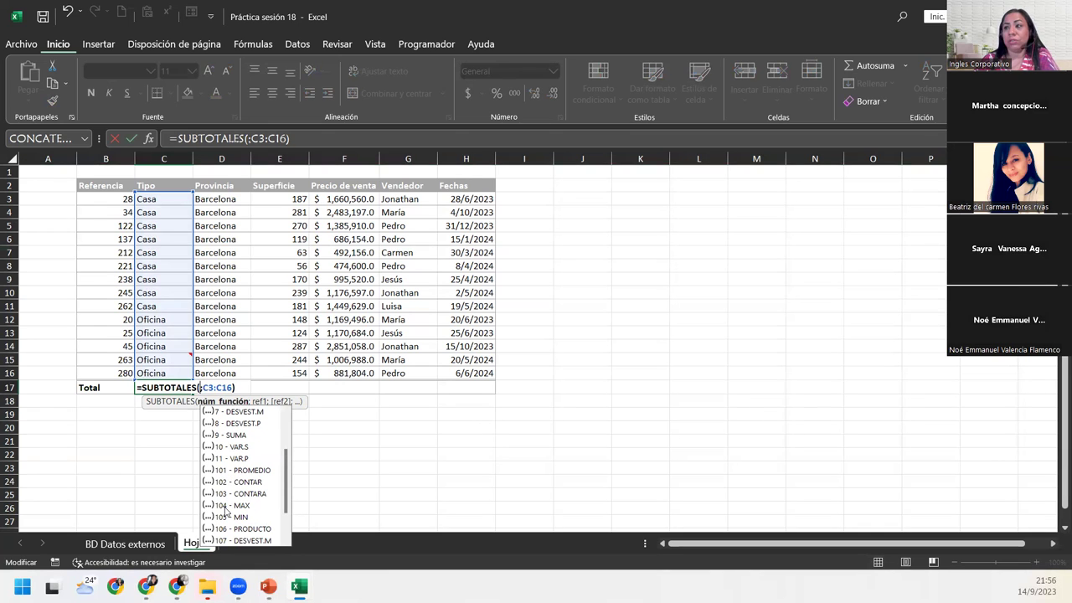
left_click(237, 495)
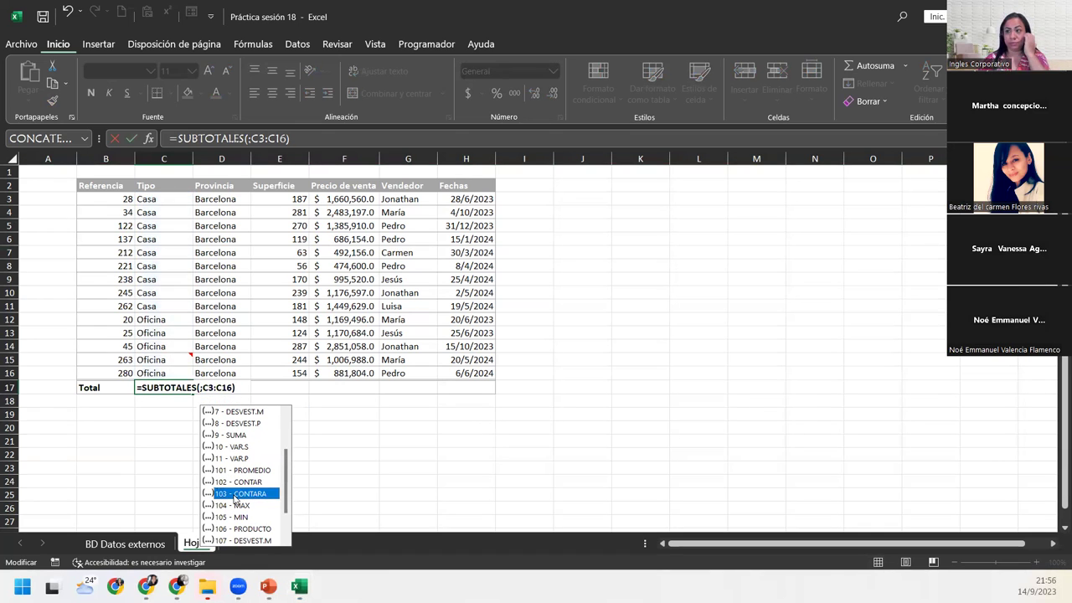
double_click(235, 495)
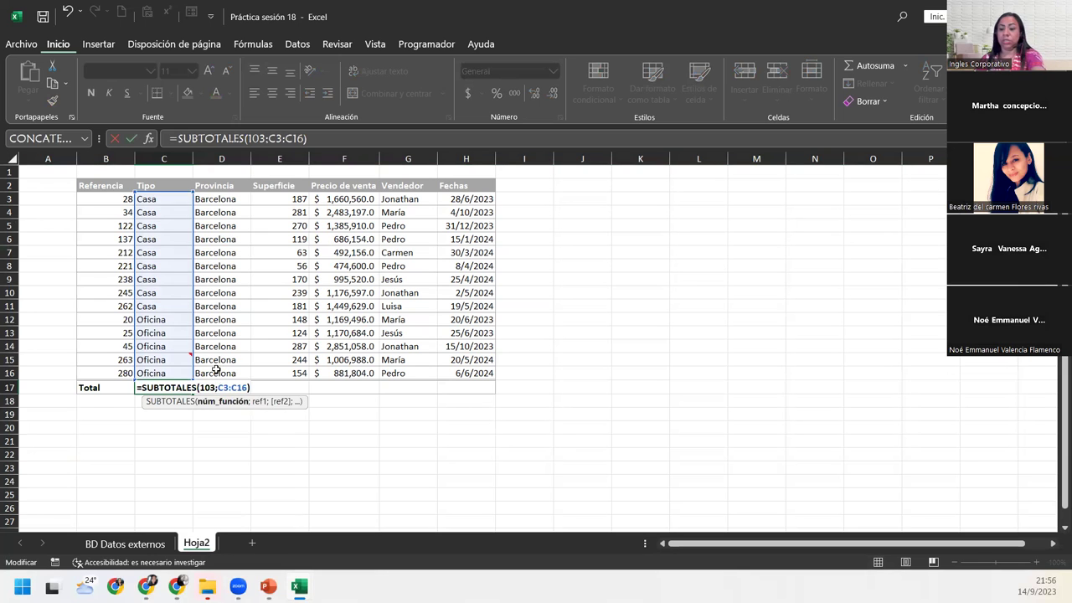
key("Return")
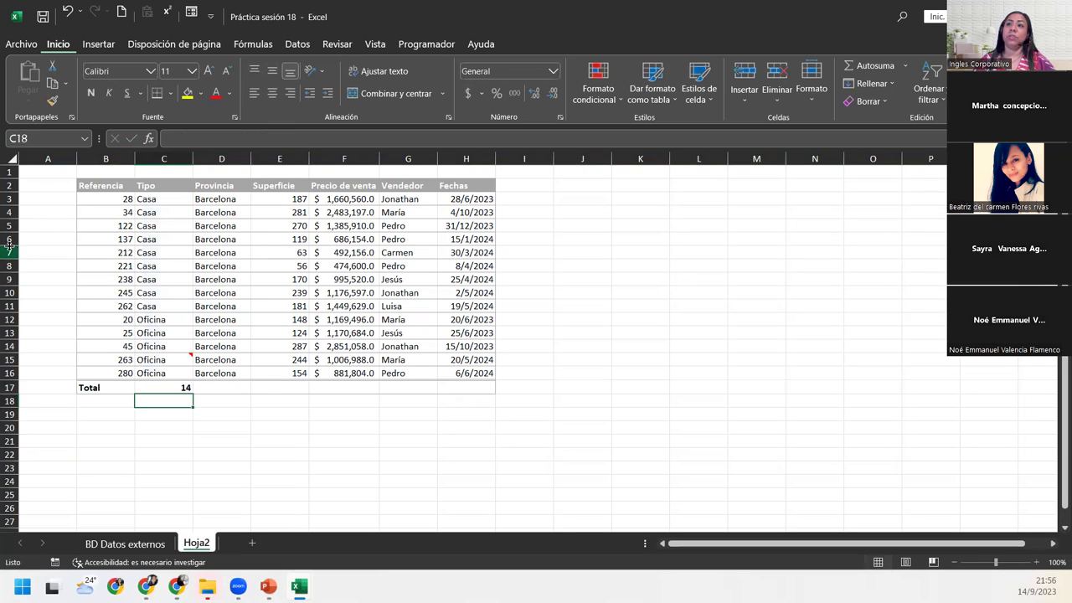
Hide rows 6–7 to test the count, re-enter 103 as C17's function number, then undo
left_click_drag(8, 239, 10, 252)
right_click(12, 253)
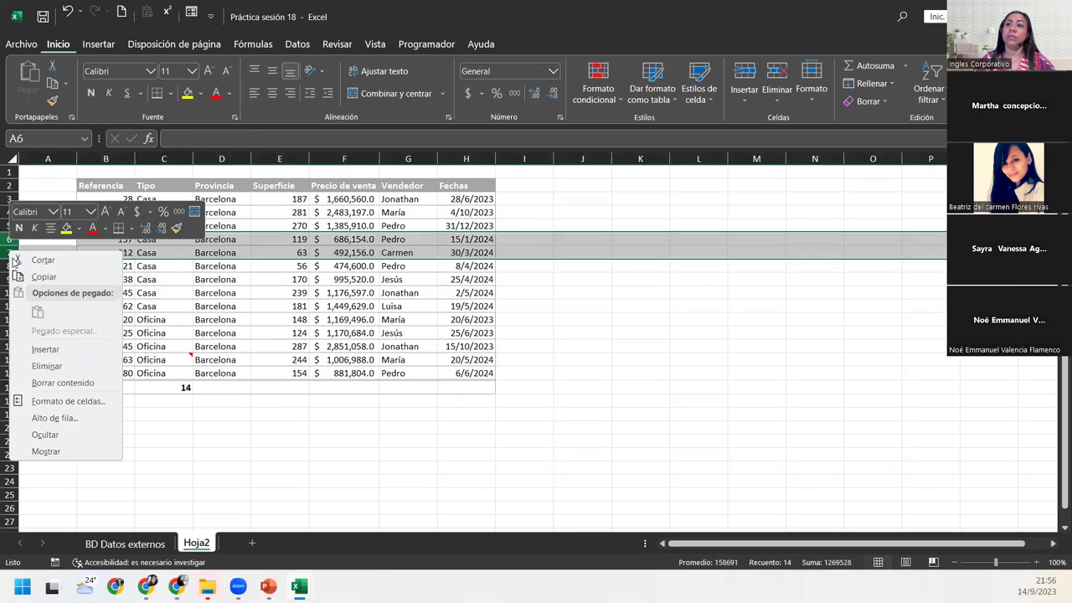
left_click(71, 436)
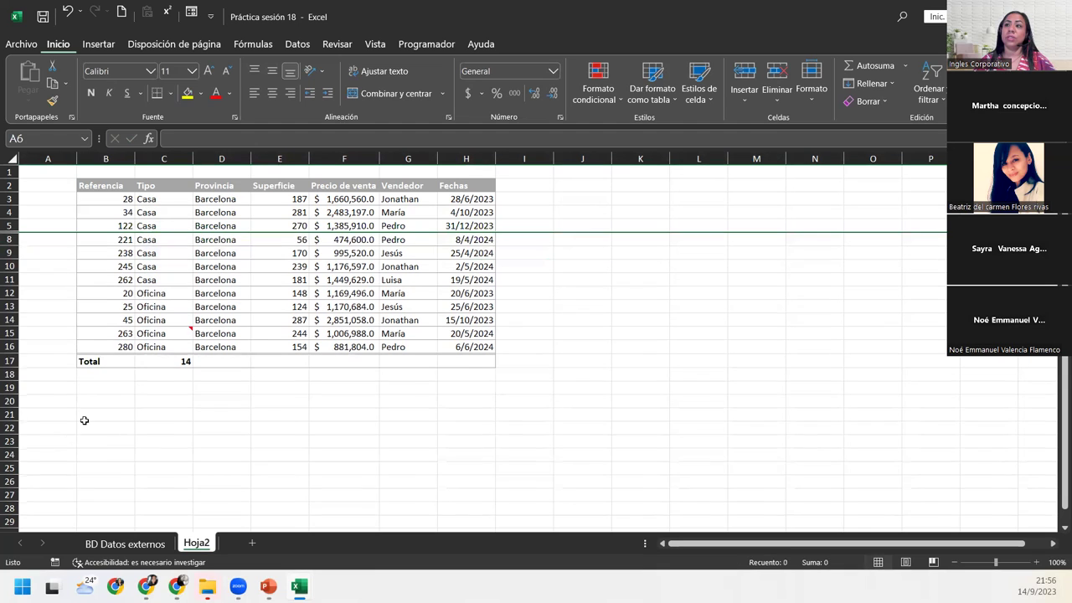
left_click(155, 360)
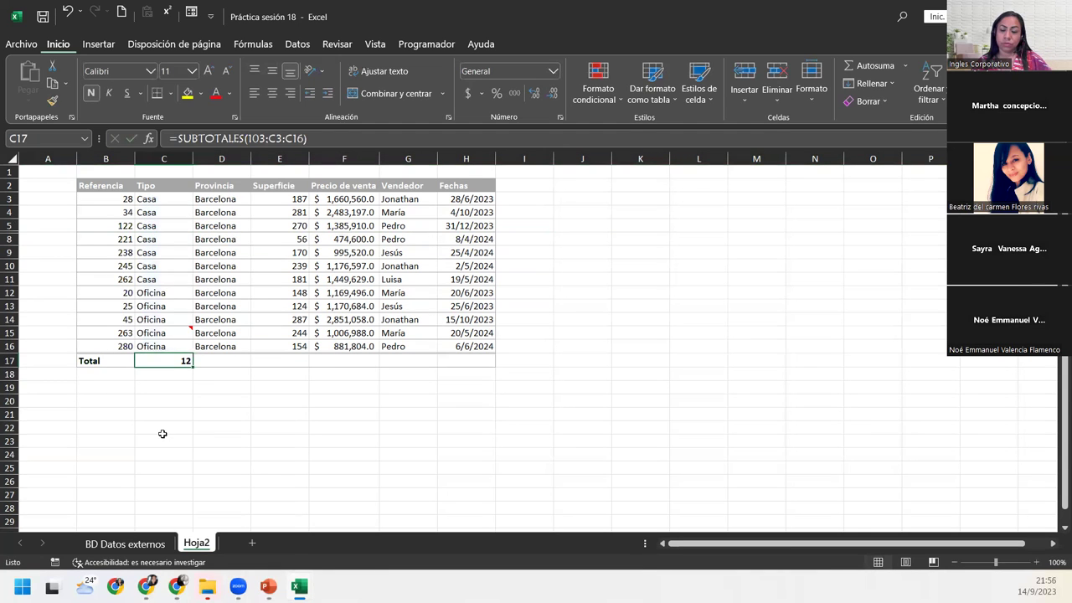
double_click(159, 360)
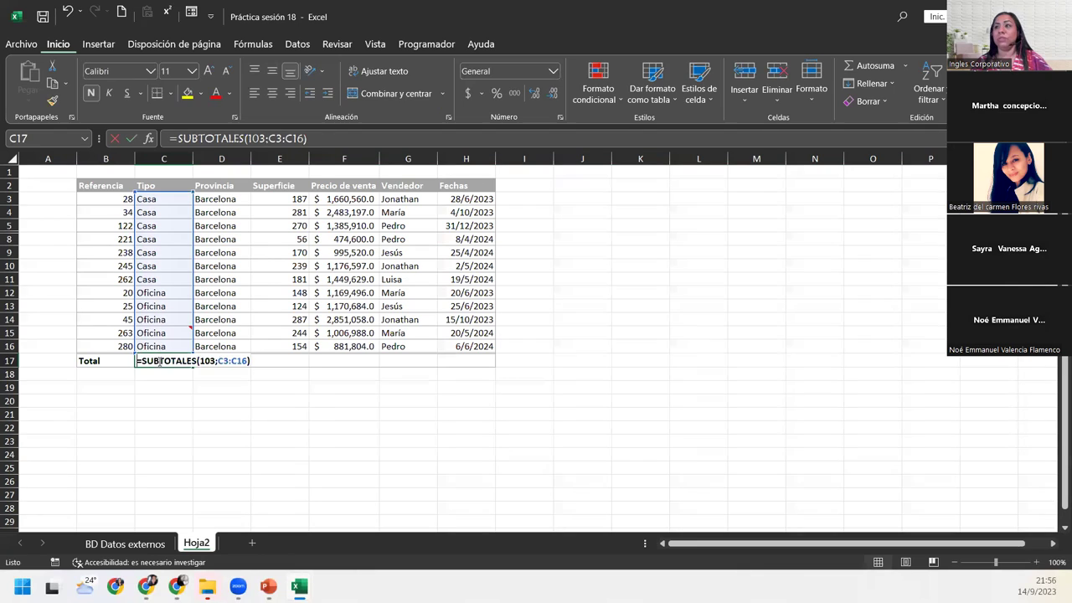
left_click(217, 376)
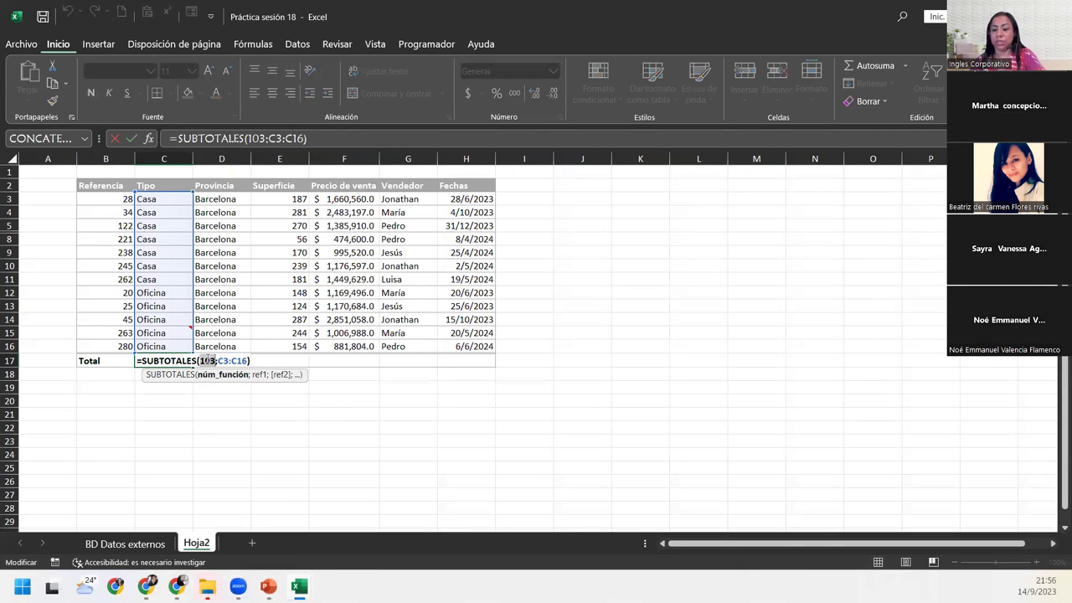
key("BackSpace")
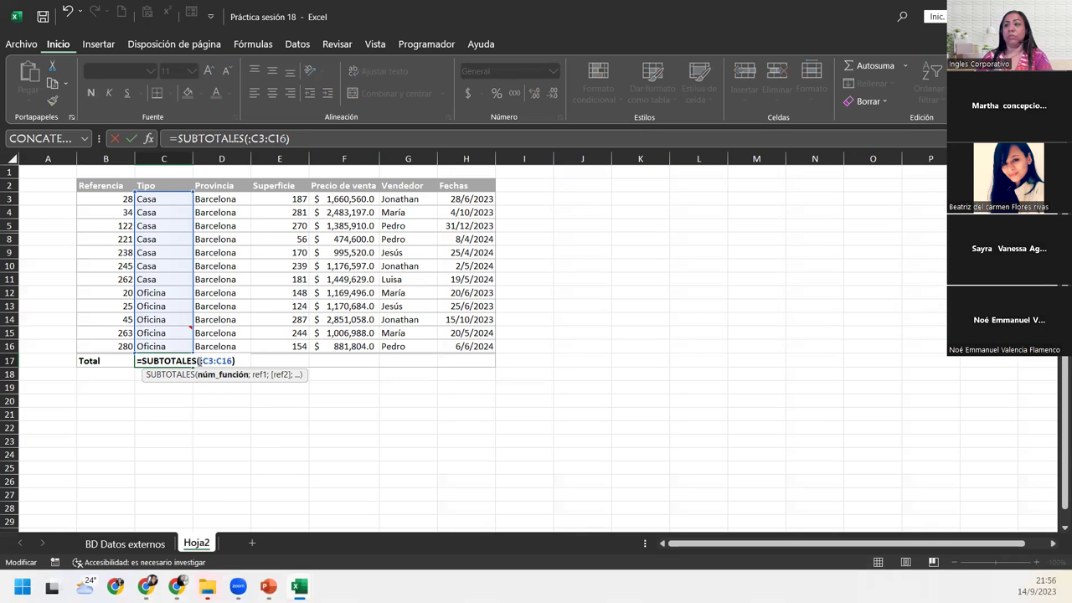
type("1")
key("BackSpace")
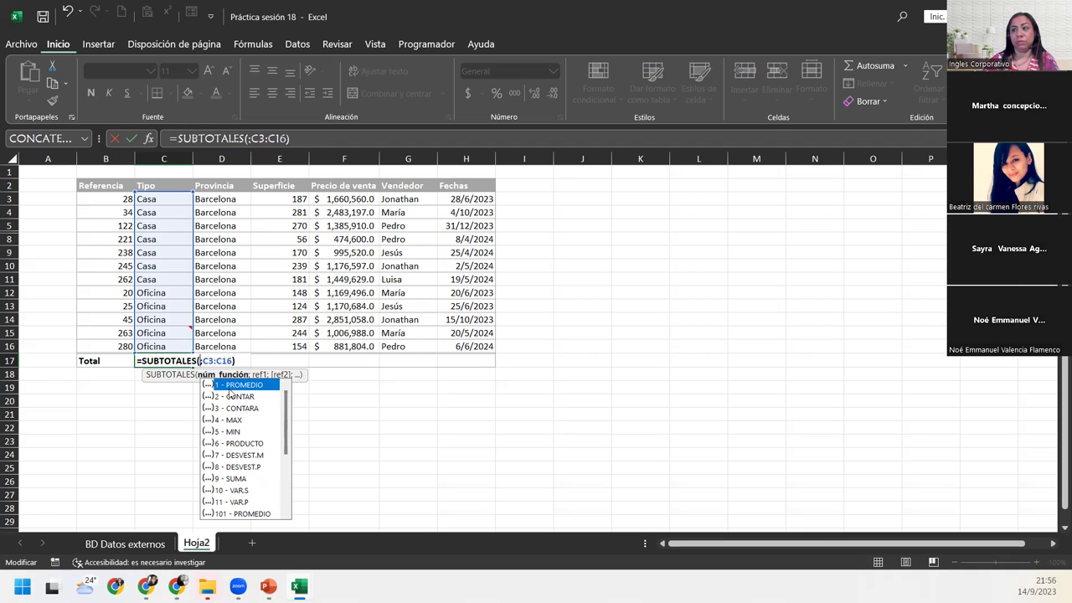
scroll(244, 455, "down", 1)
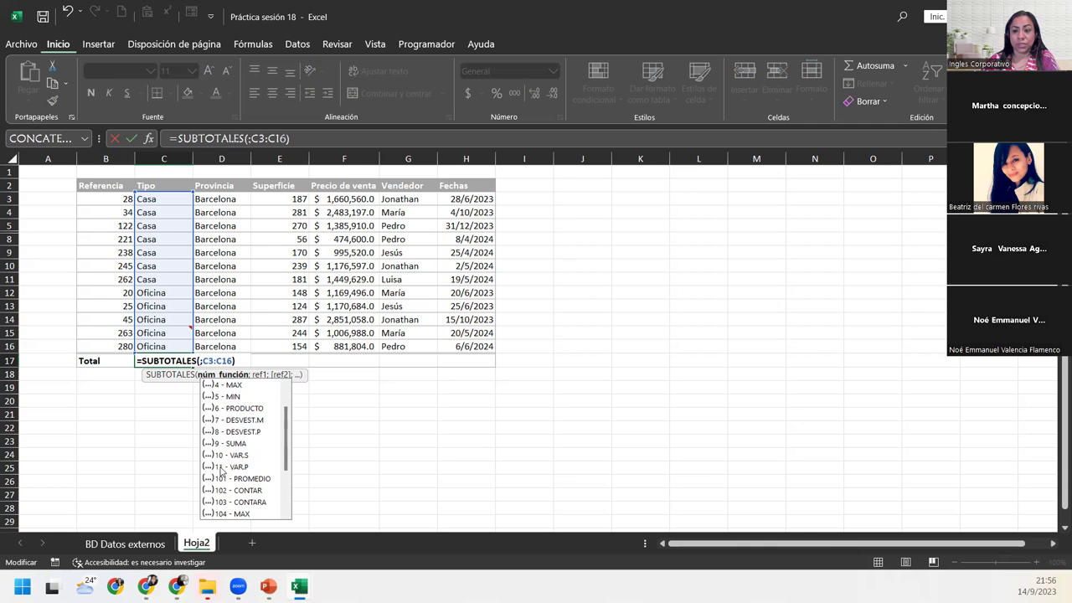
scroll(228, 465, "down", 2)
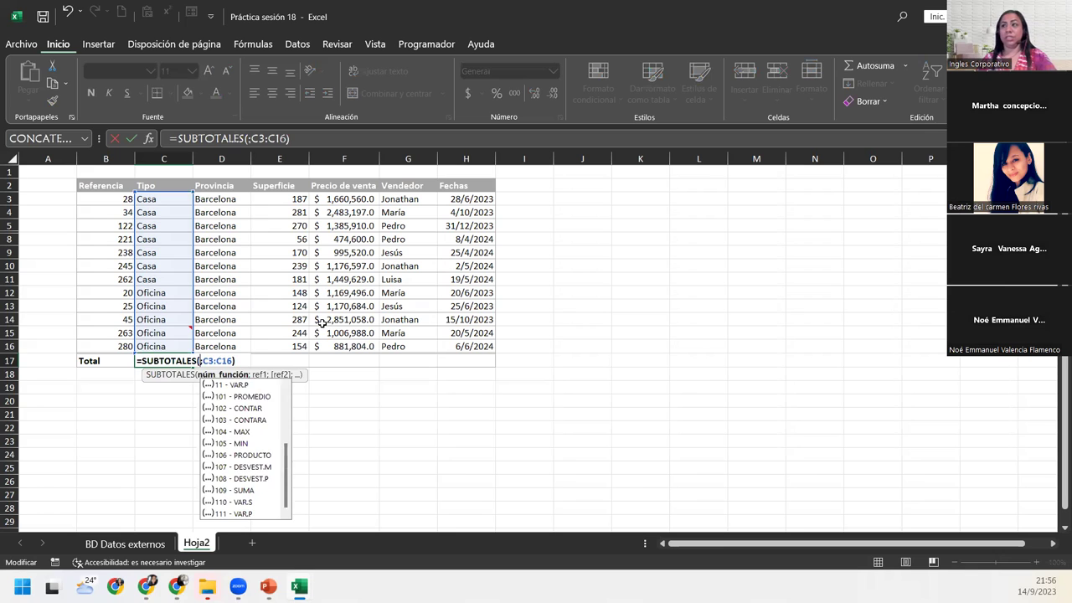
type("103")
key("Return")
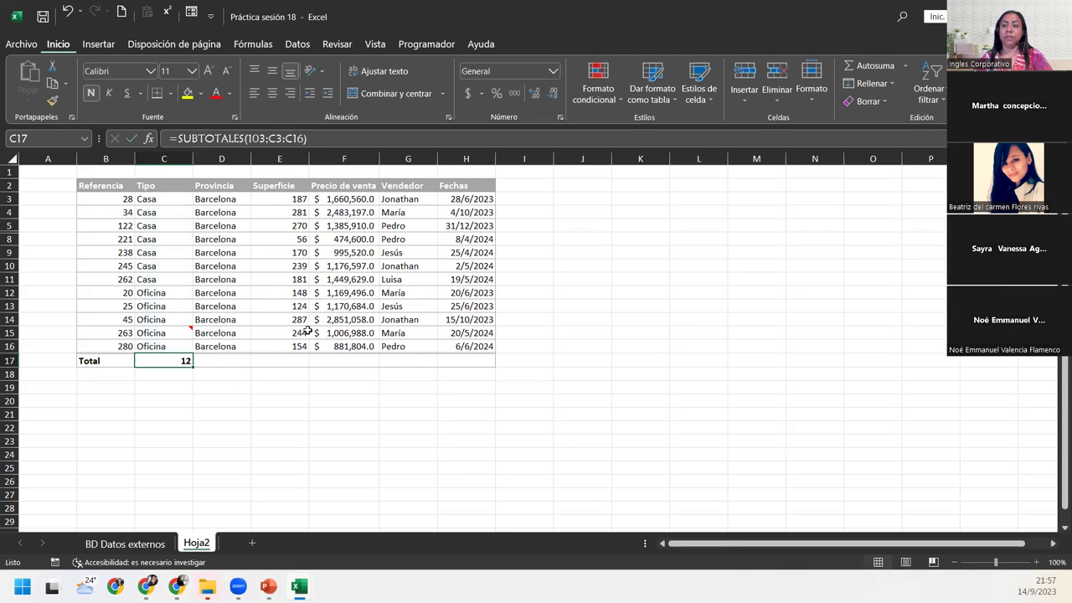
key("ctrl+z")
Enter =SUBTOTALES(9;F3:F16) in F17 to sum Precio de venta to $17,884,353.0
left_click(337, 380)
left_click(340, 386)
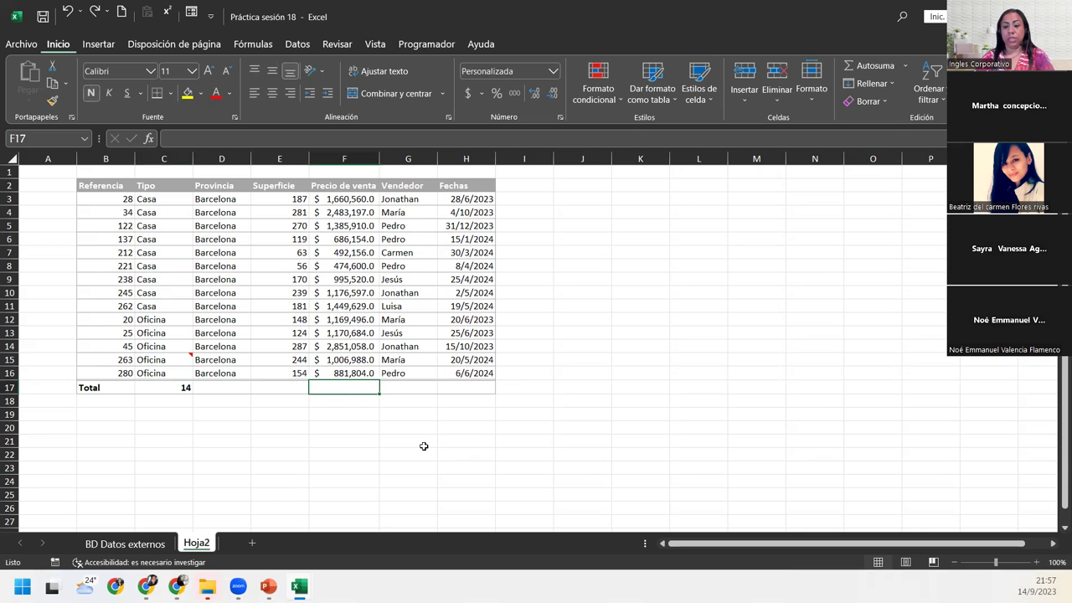
type("=")
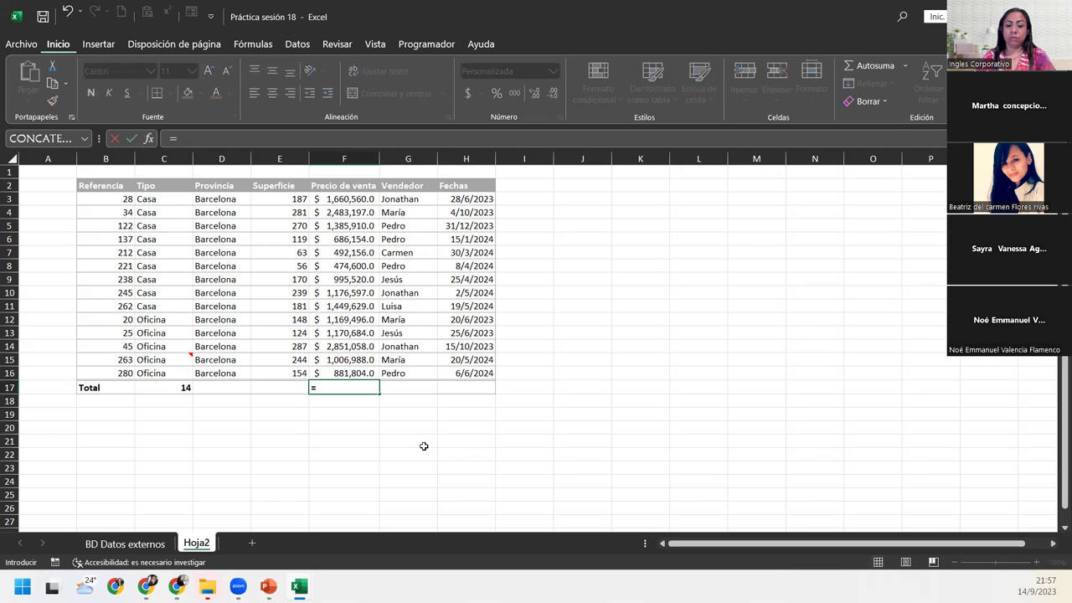
type("subt")
key("Down")
key("Tab")
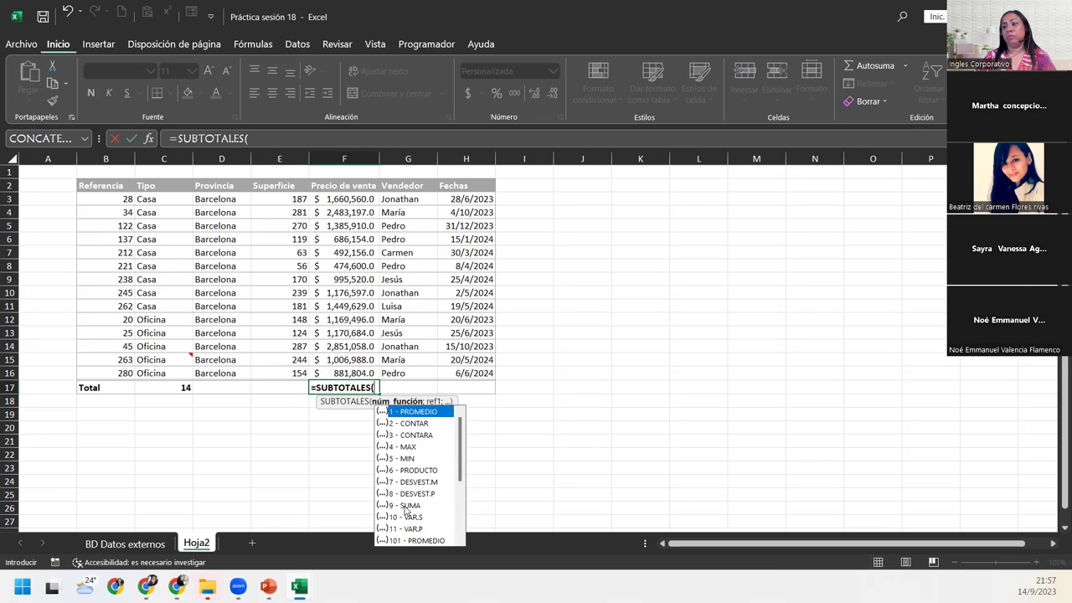
type("9")
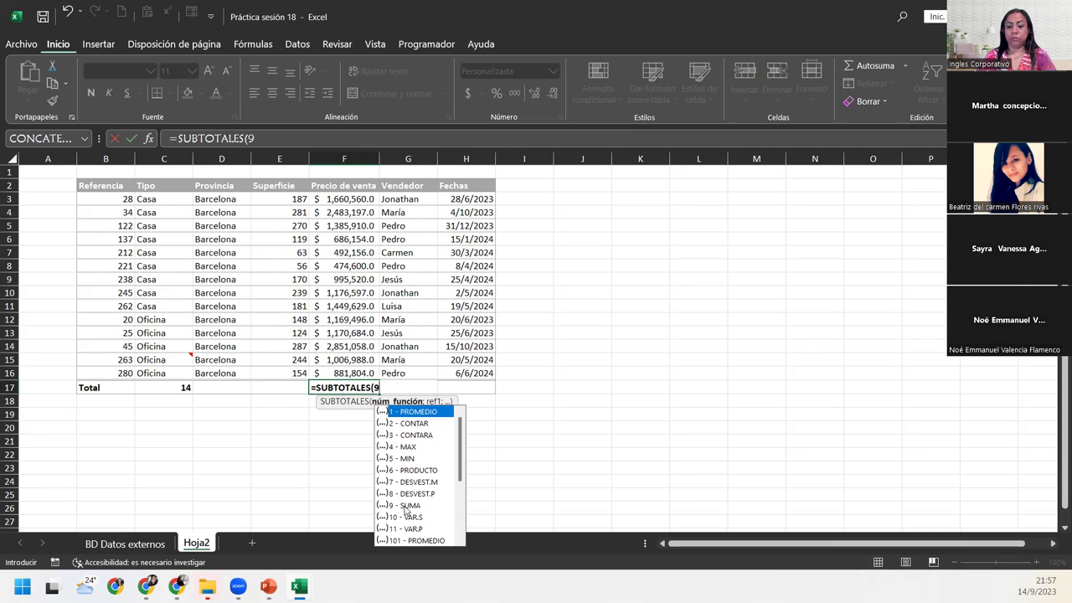
type(";")
left_click_drag(364, 195, 356, 372)
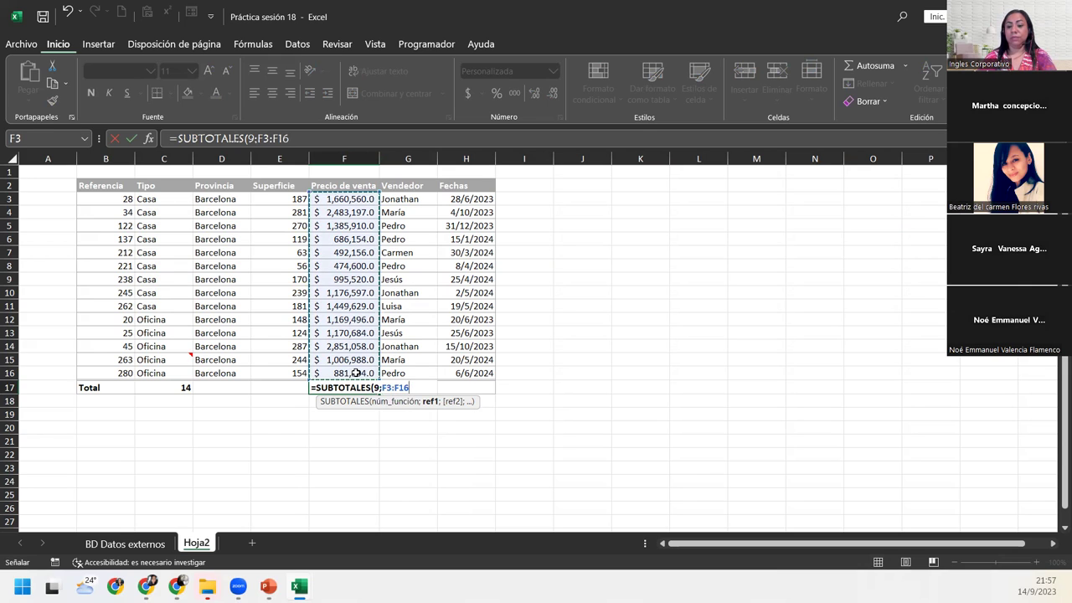
type(")")
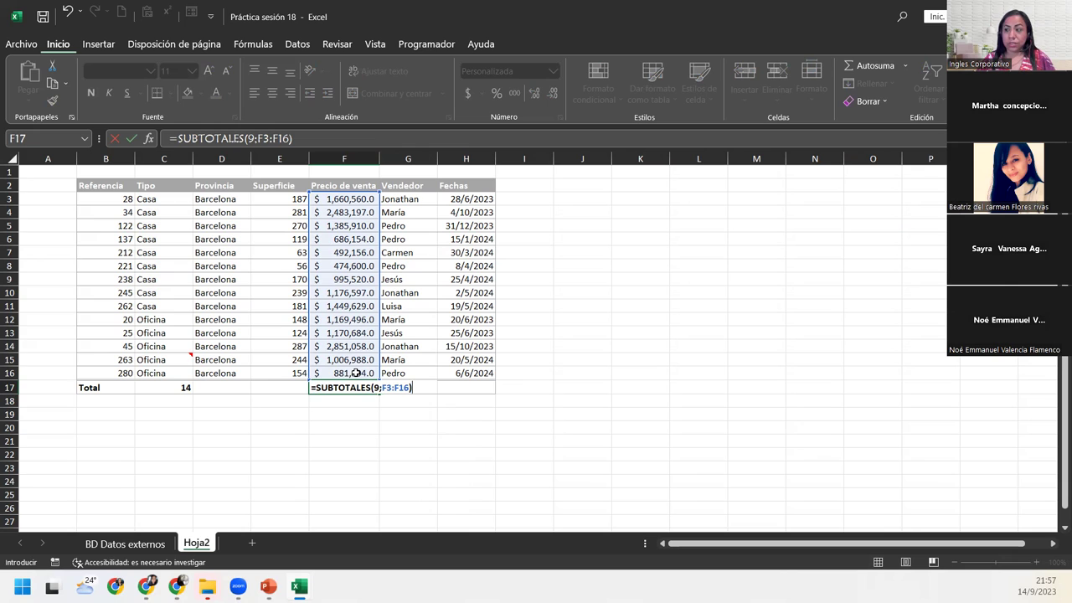
key("Return")
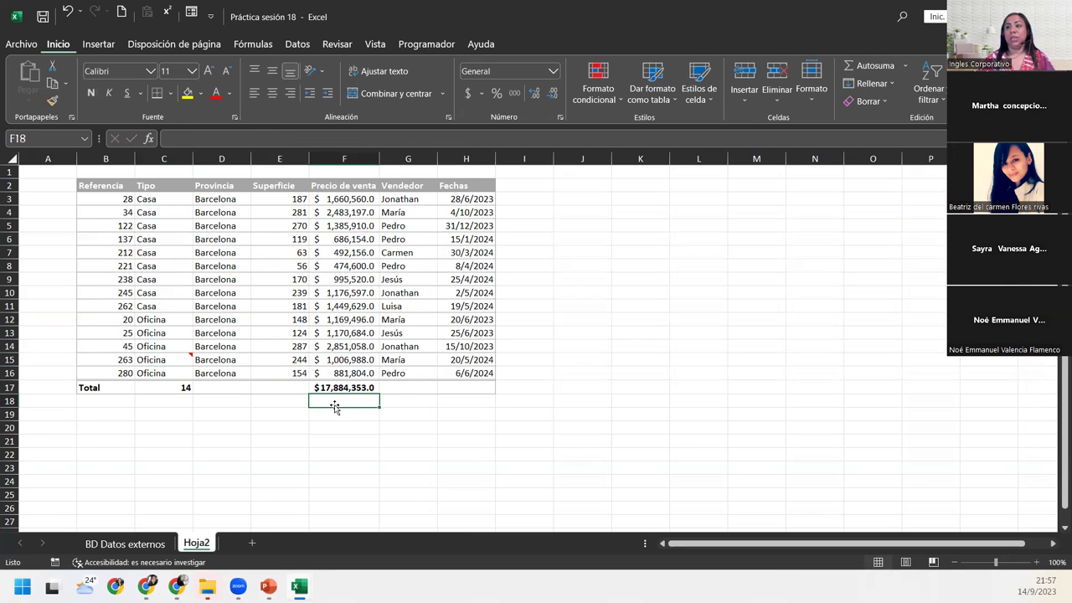
Enter =SUBTOTALES(109;F3:F16) in F18 as a second Precio de venta total
type("=s")
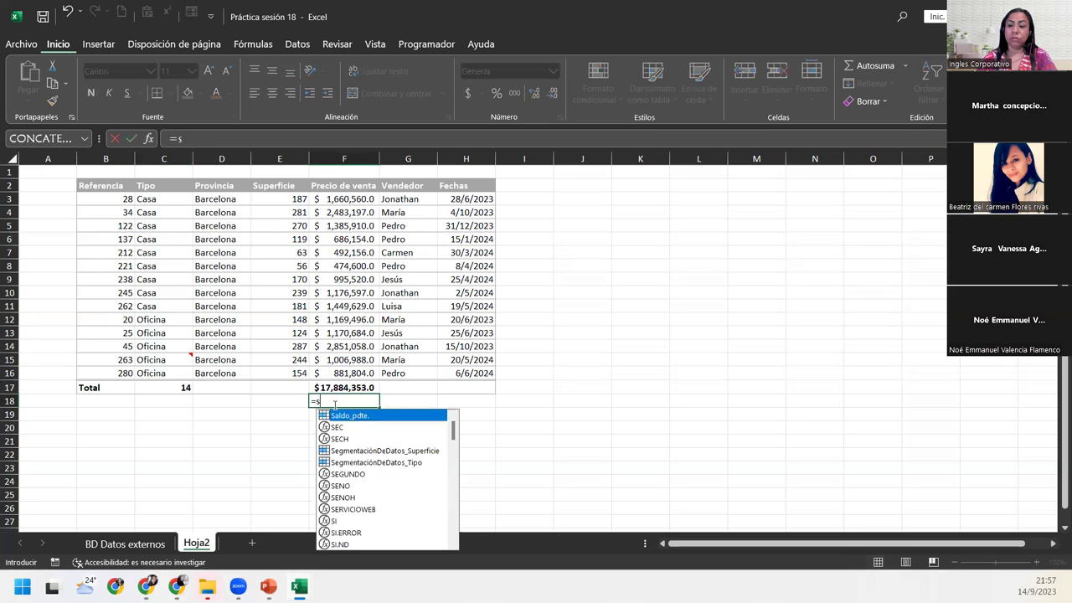
type("ubto")
key("Down")
key("Tab")
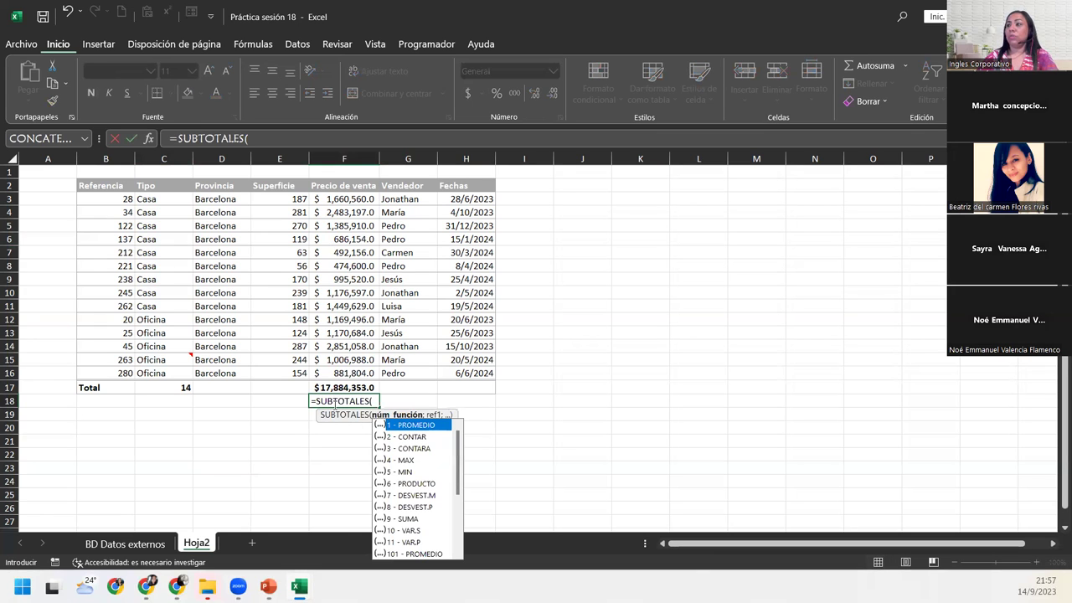
scroll(402, 540, "down", 3)
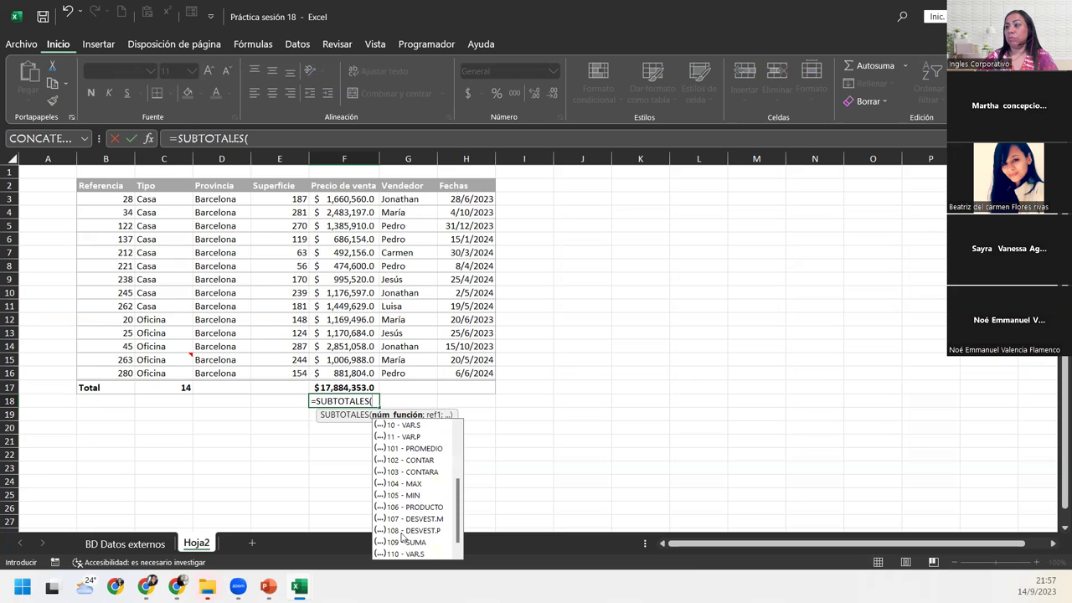
left_click(419, 542)
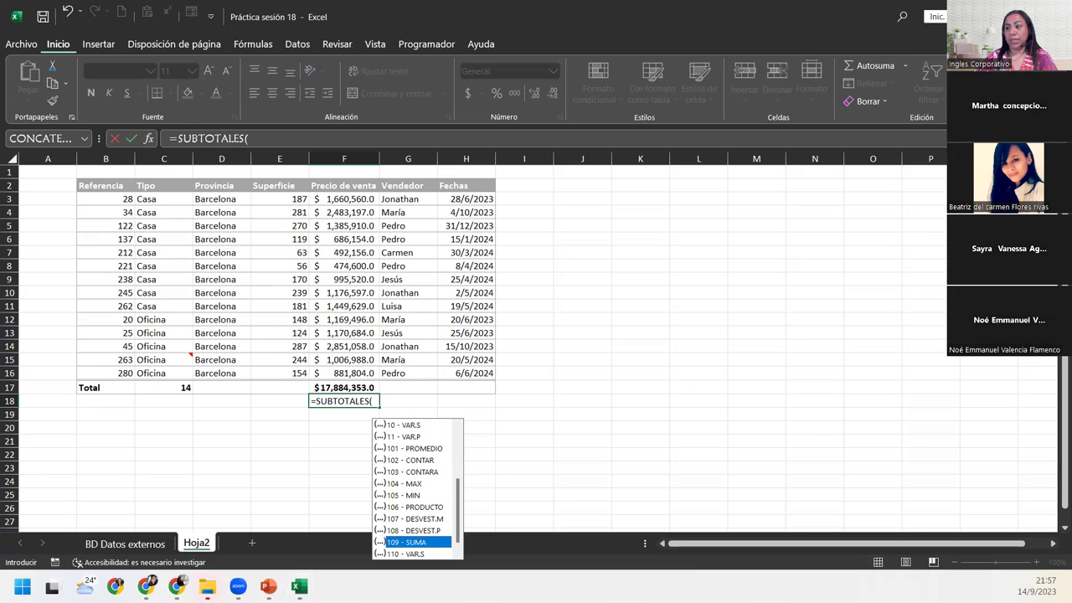
key("Tab")
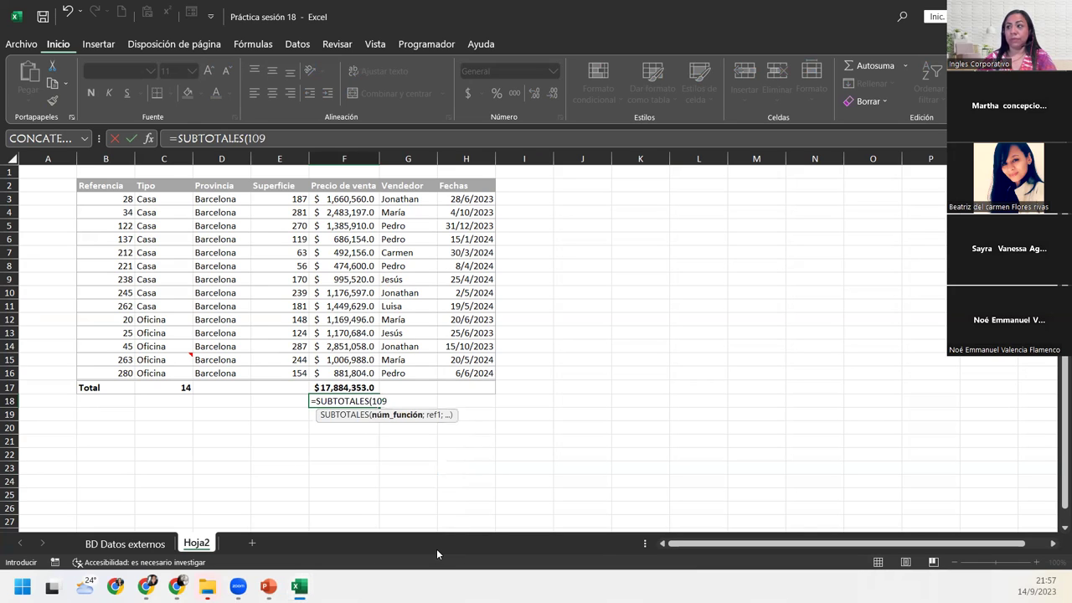
type(";")
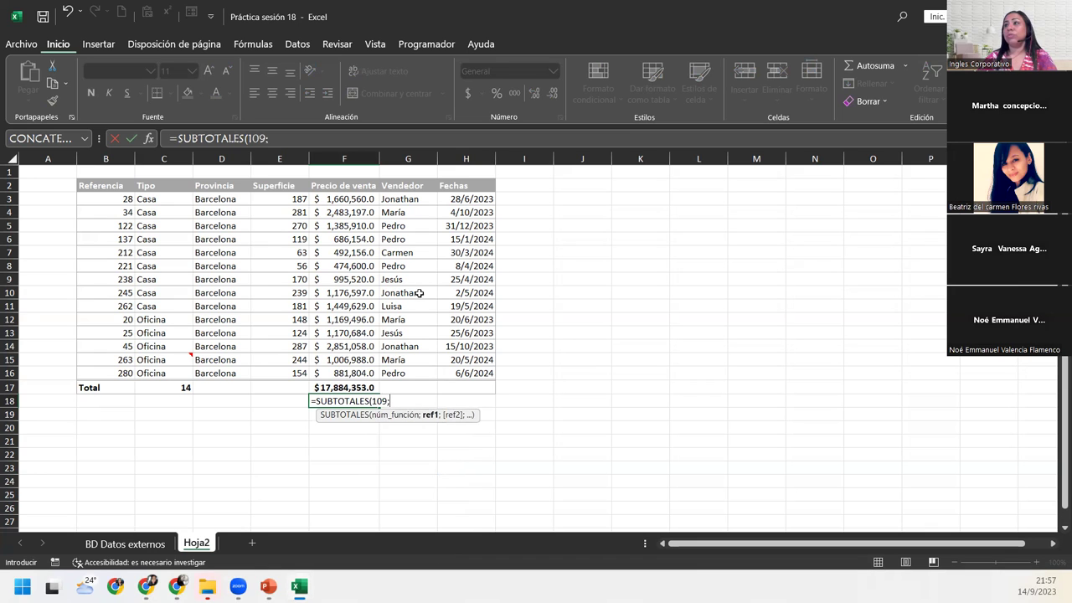
left_click_drag(351, 198, 350, 374)
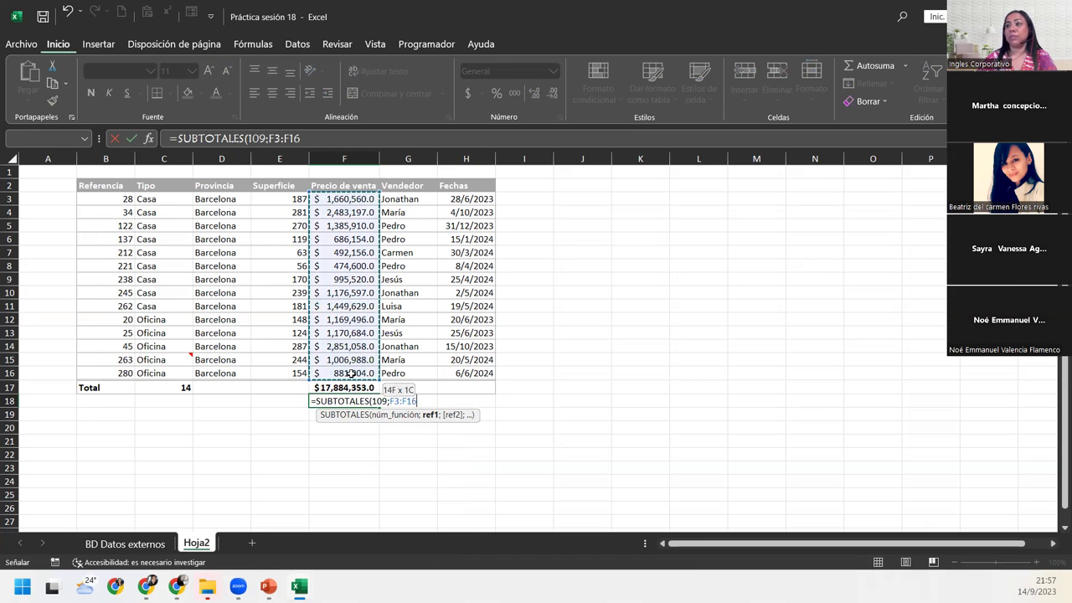
key("Return")
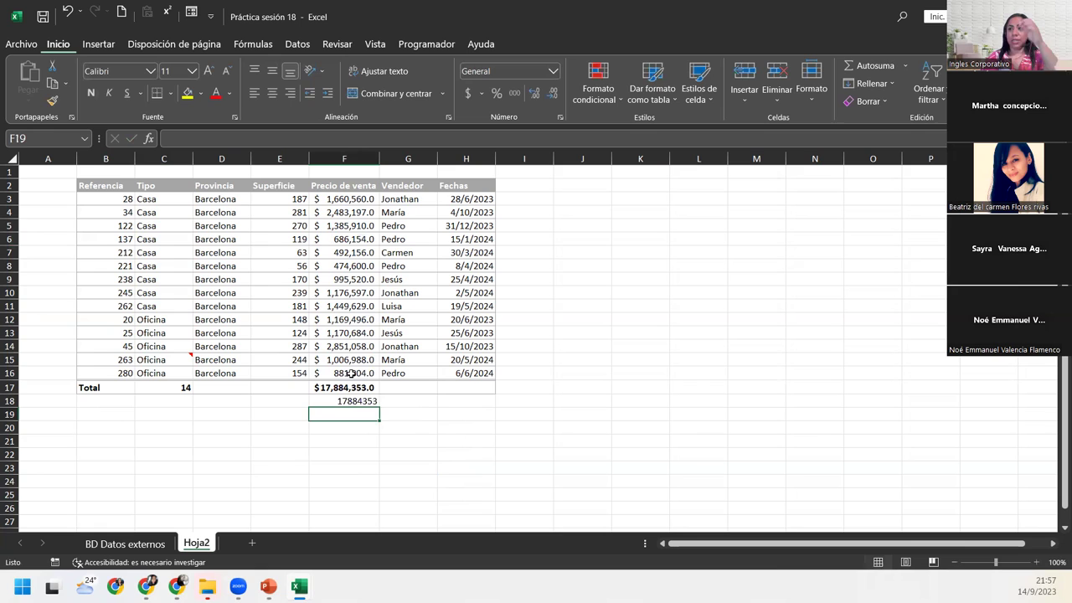
Copy F17's currency format onto F18 with Format Painter and check F18's formula
left_click(349, 387)
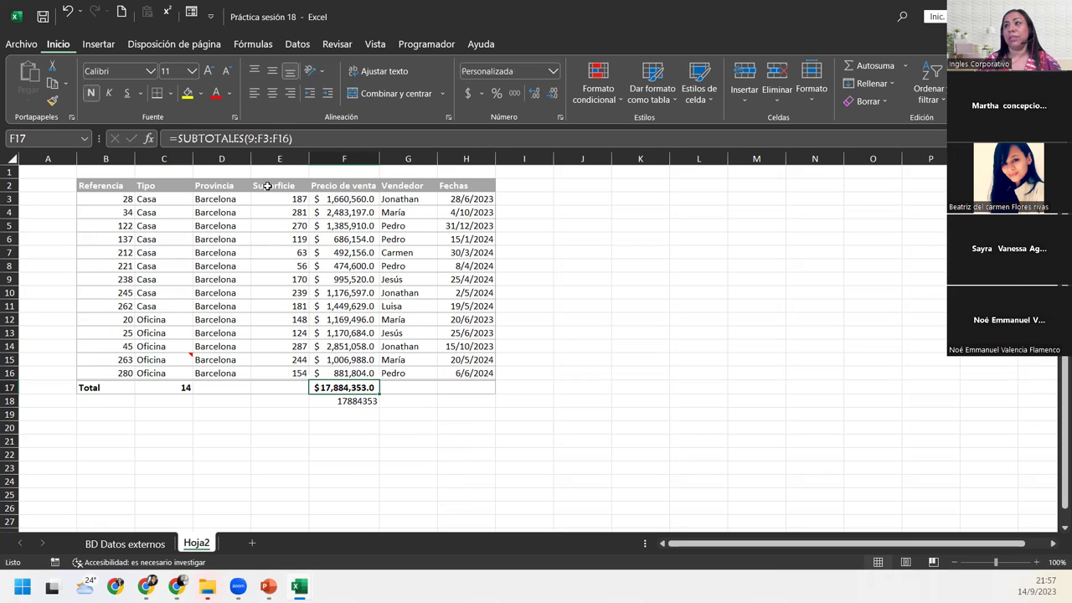
left_click(55, 101)
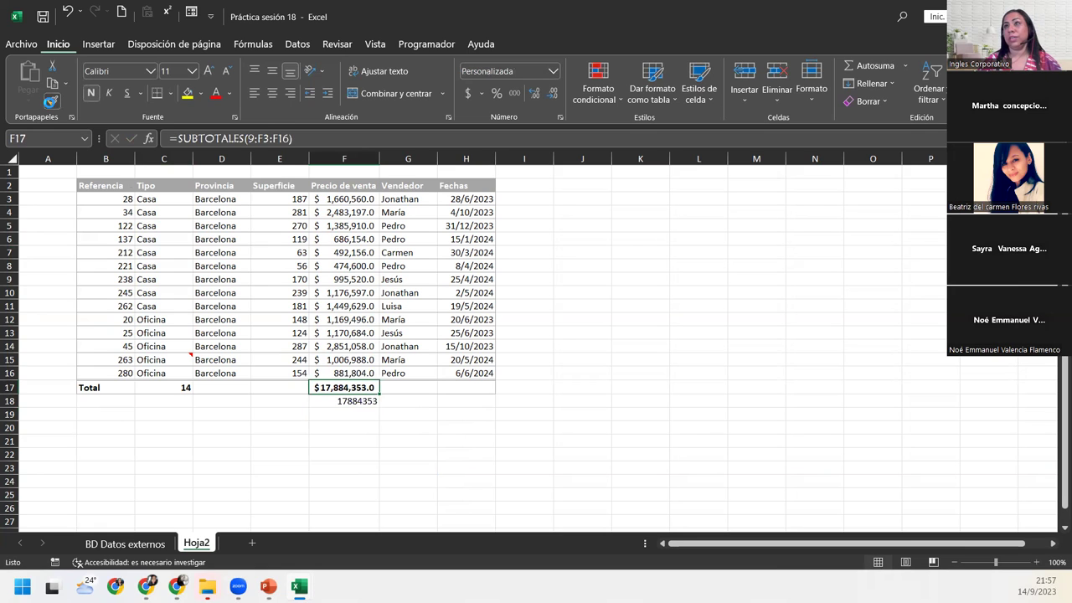
left_click(343, 401)
left_click(321, 438)
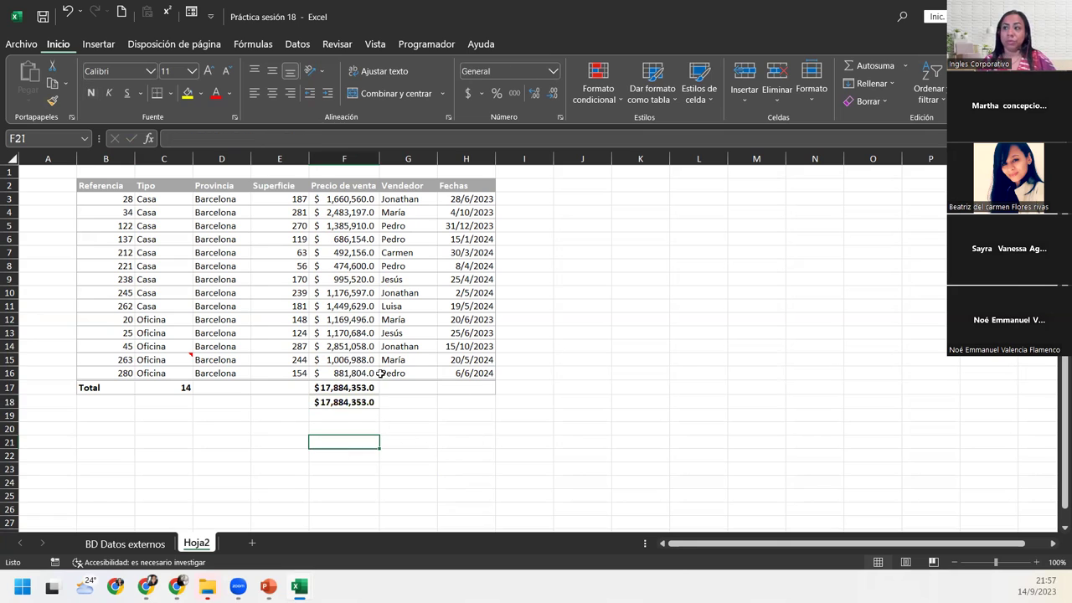
left_click(362, 400)
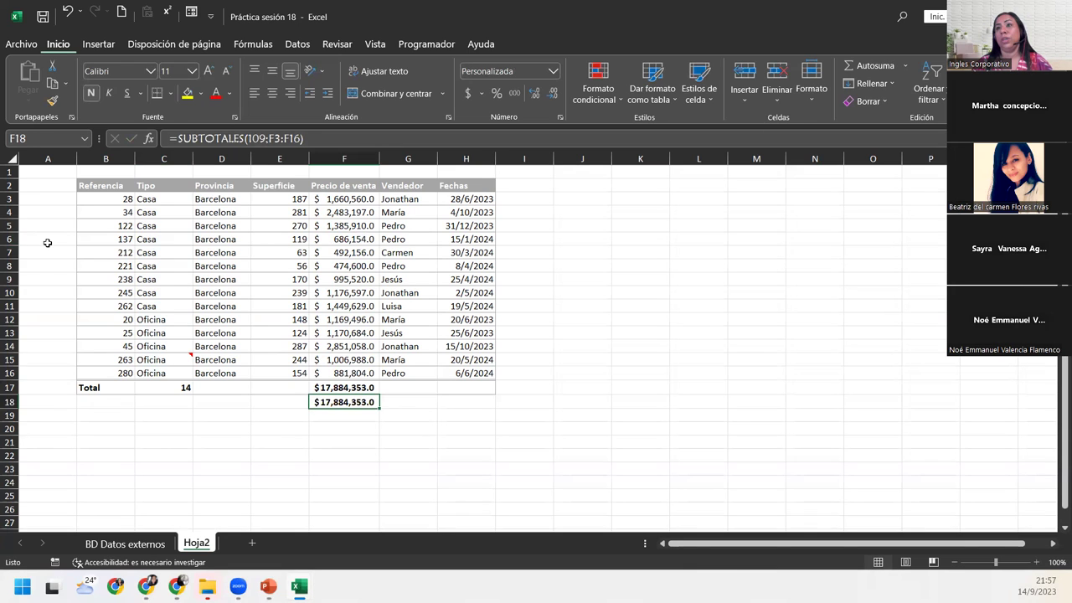
Hide rows 7 to 9 of the Hoja2 table
left_click_drag(12, 252, 11, 282)
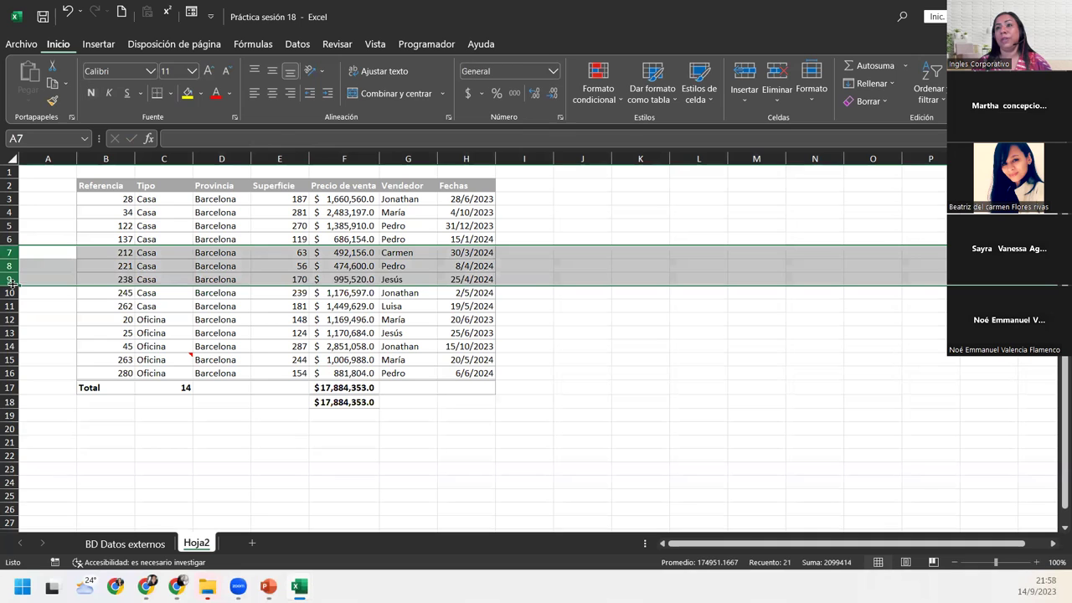
right_click(13, 284)
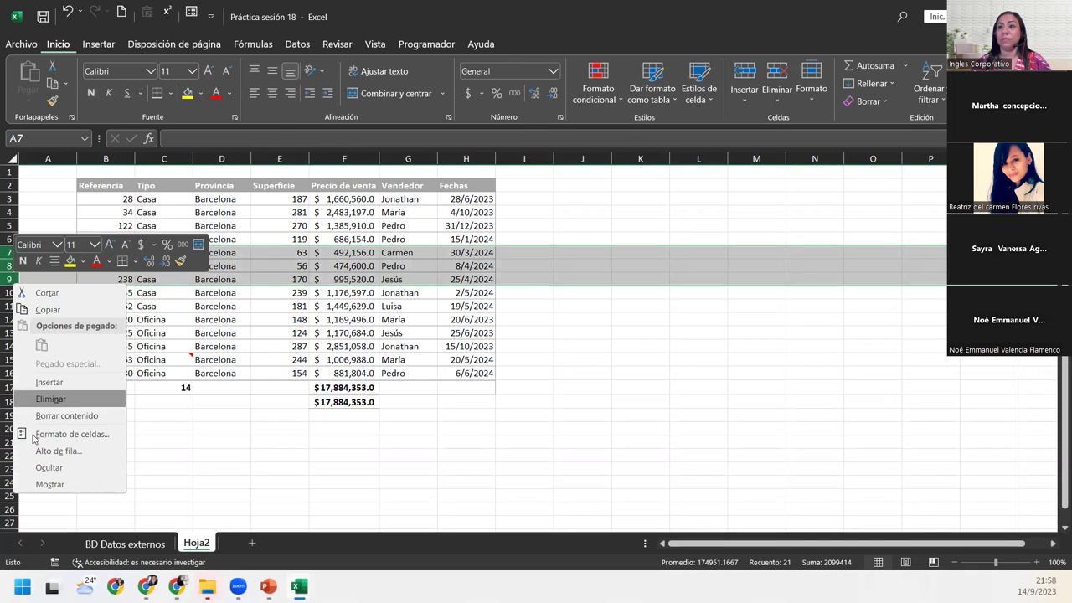
left_click(49, 468)
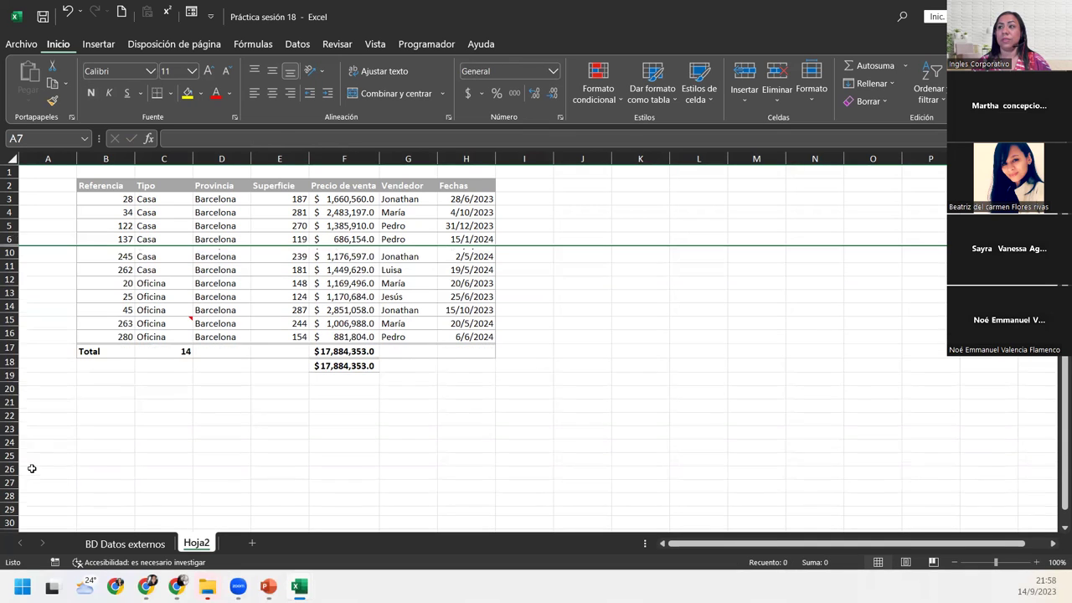
Compare F17 at $17,884,353.0 with F18 at $15,922,077.0, then return to BD Datos externos
left_click(335, 351)
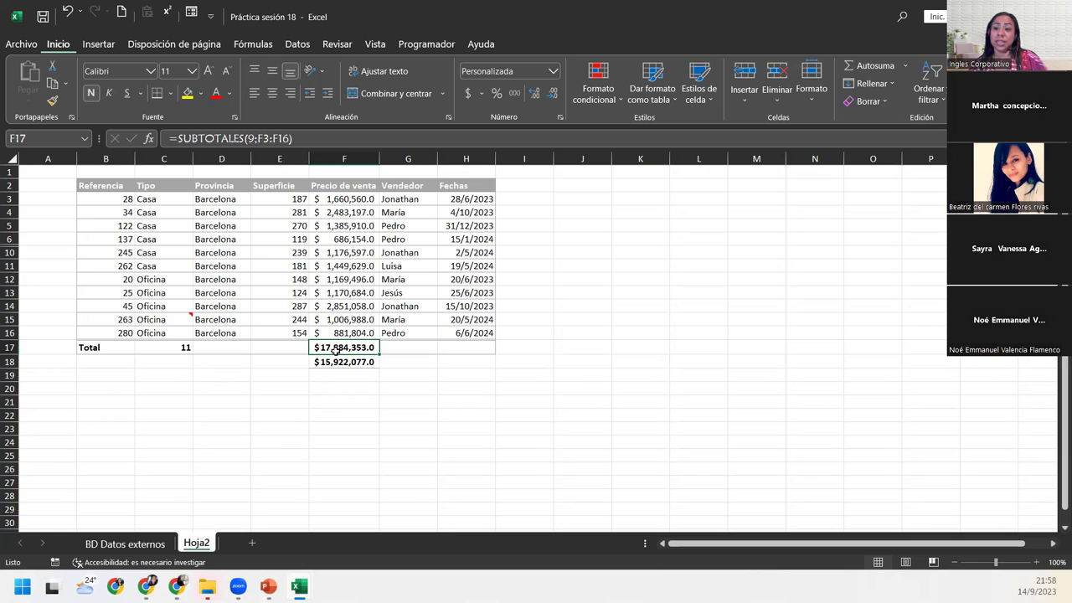
left_click(343, 365)
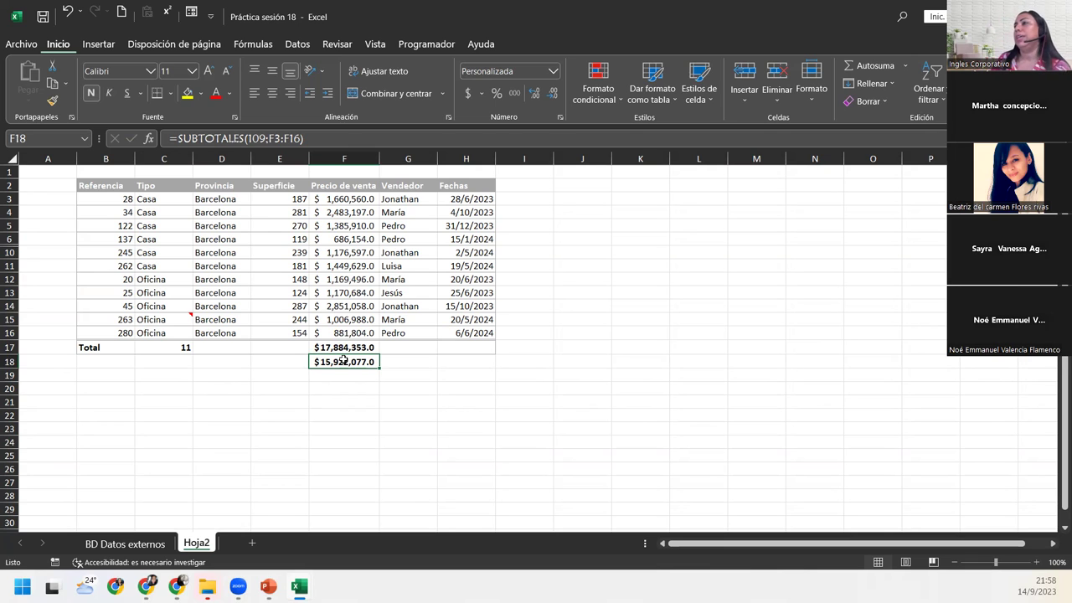
left_click(337, 349)
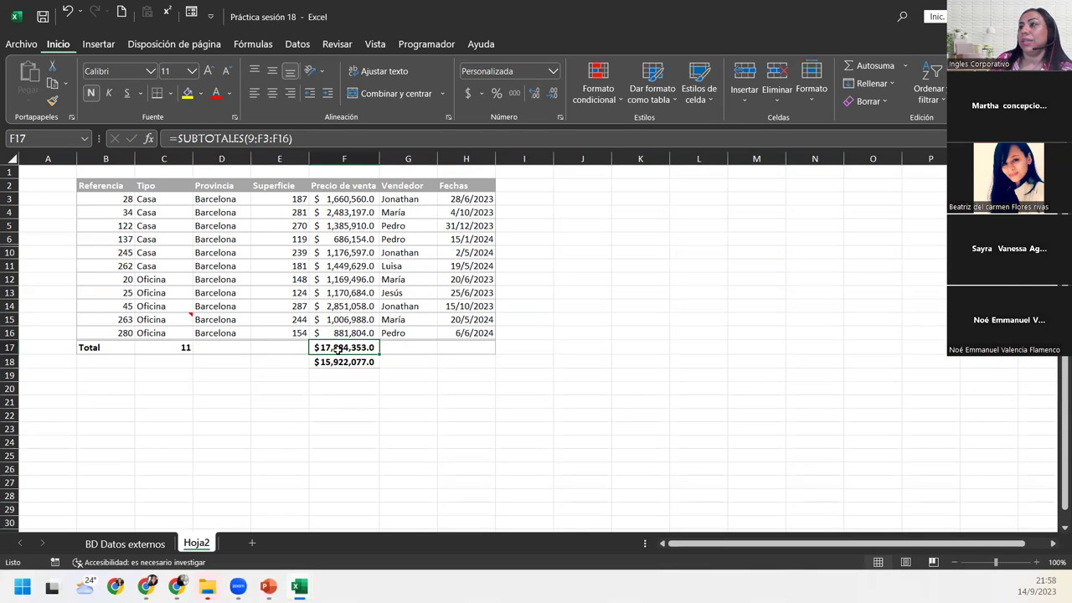
double_click(337, 348)
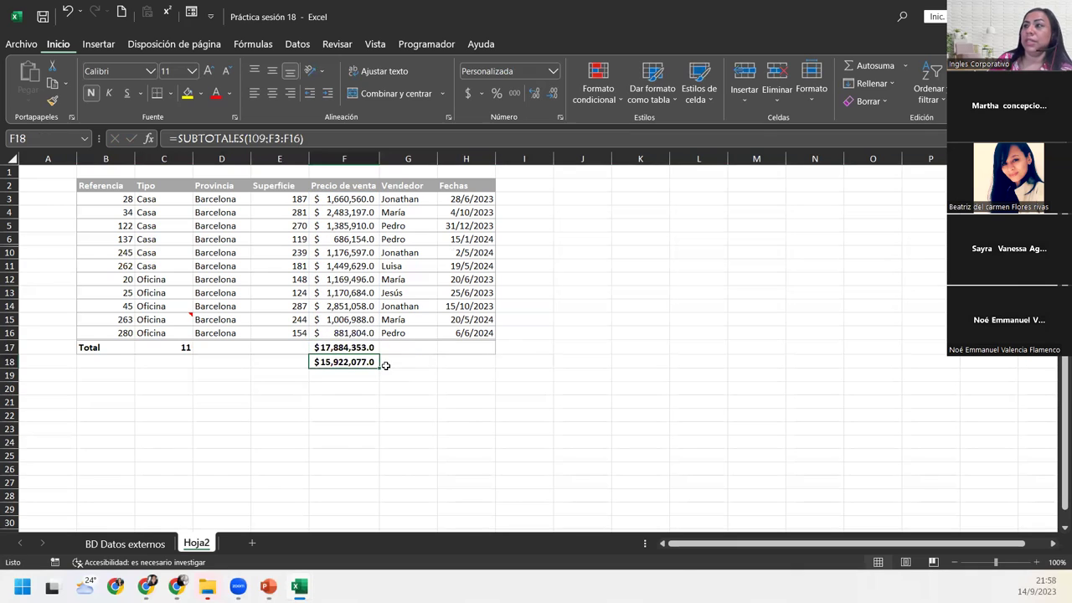
left_click(155, 543)
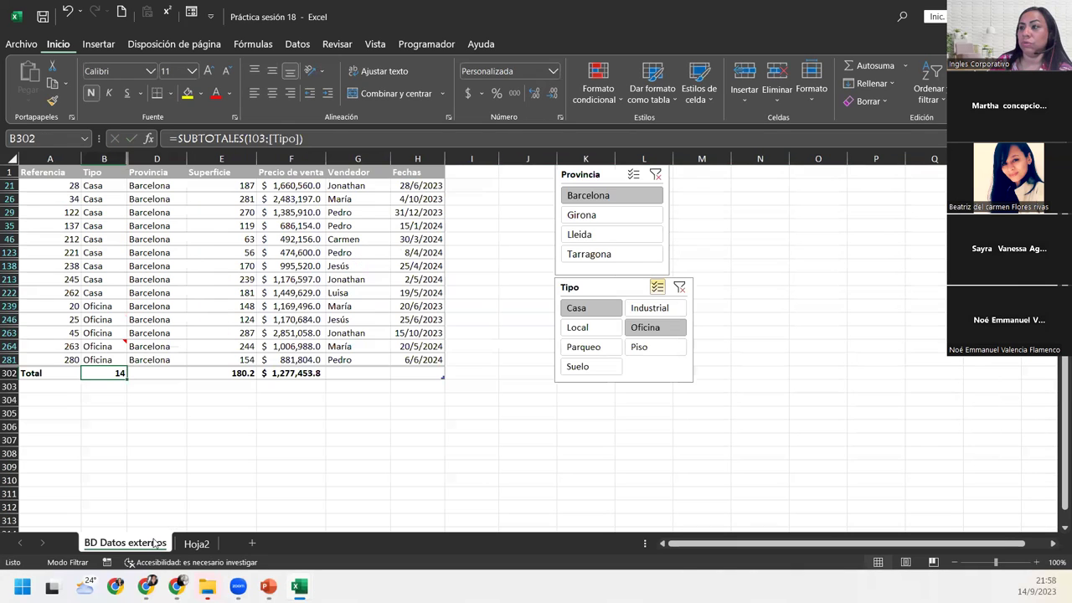
View the Precio de venta SUBTOTALES total in F302, then advance to the Cierre y conclusiones slide
left_click(259, 268)
left_click(260, 373)
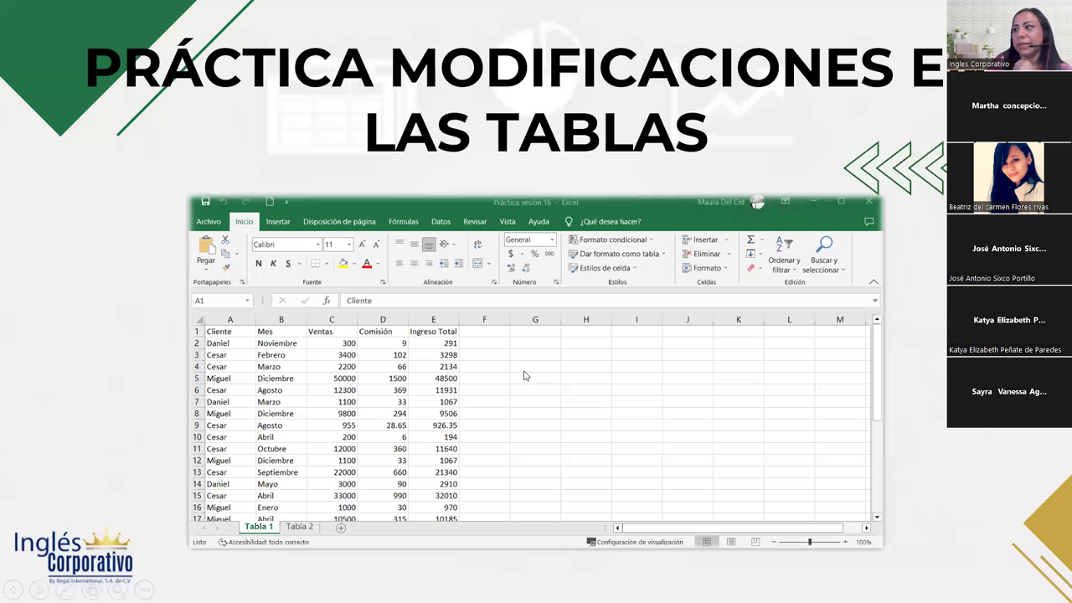
key("Right")
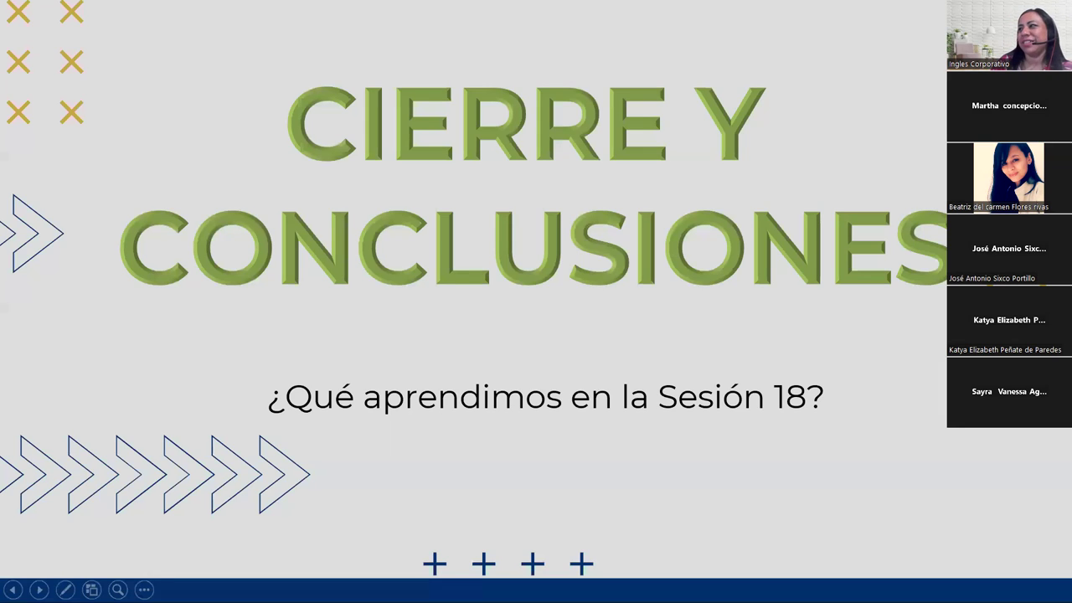
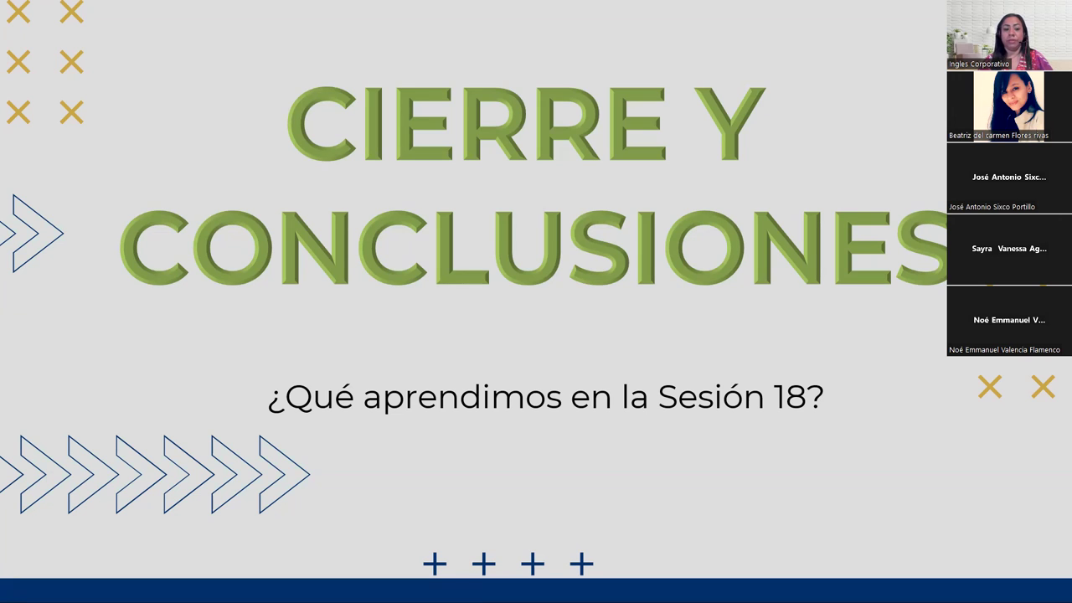
Switch from the PowerPoint closing slide to the Práctica sesión 18 Excel workbook
key("alt+Tab")
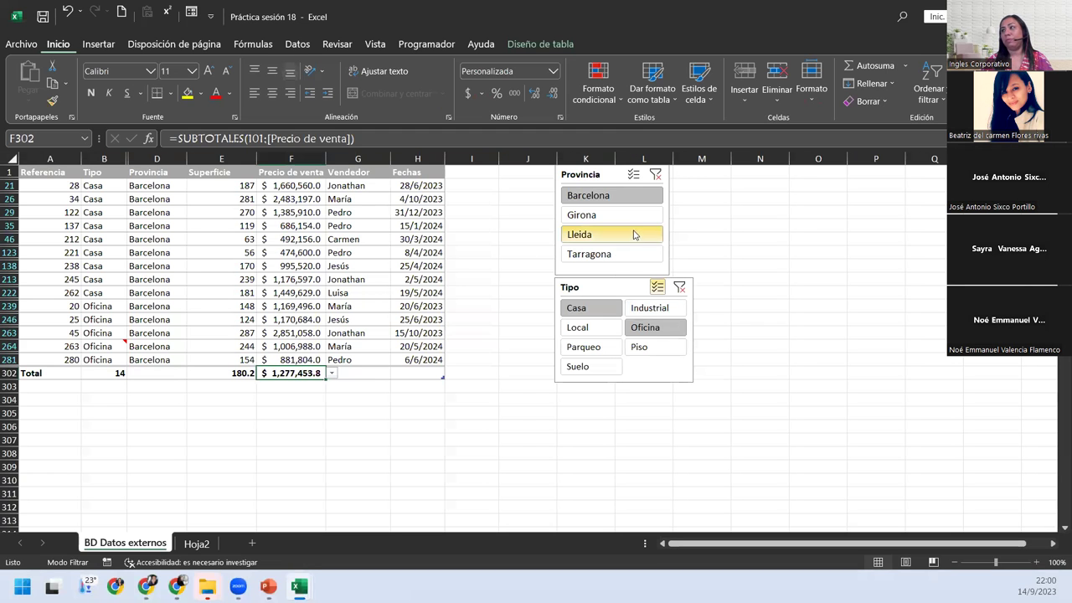
Clear the Provincia and Tipo slicer filters so all property types show
left_click(655, 174)
left_click(681, 289)
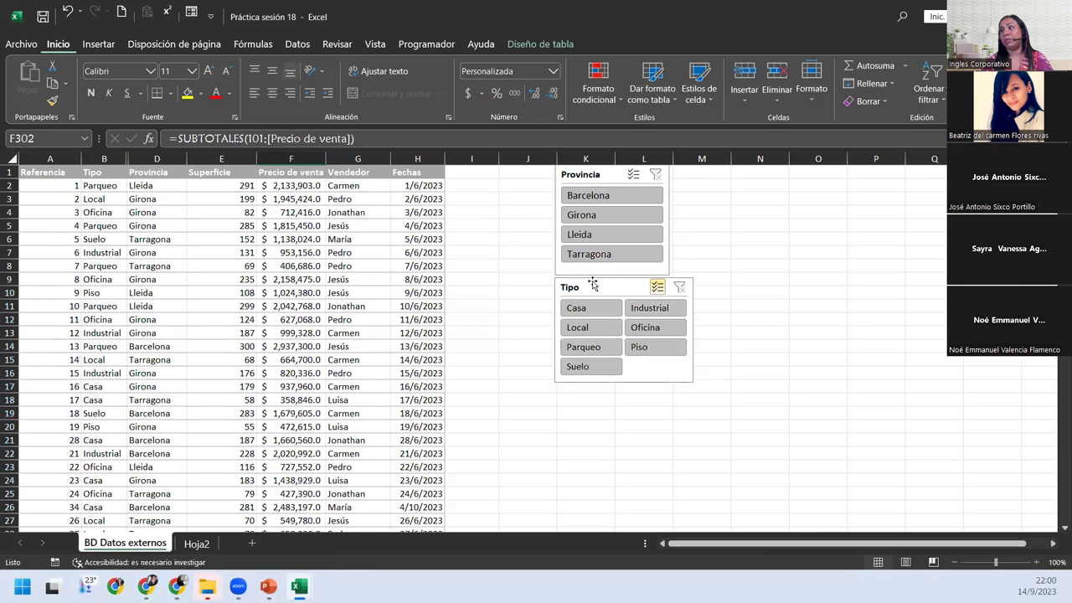
left_click(372, 291)
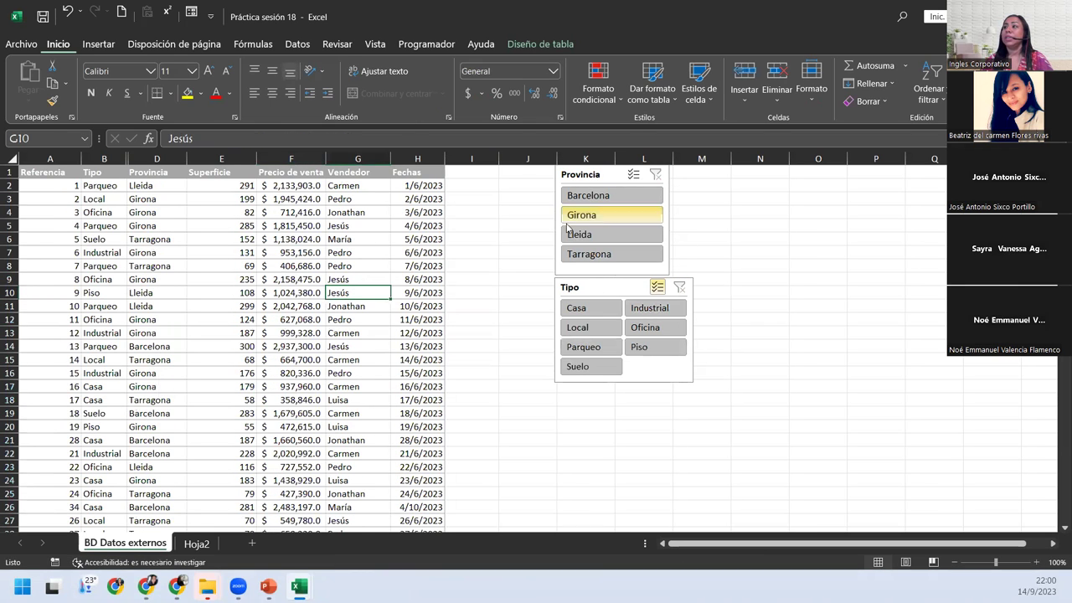
Insert a Fechas slicer from Table Design, then delete it, keeping only Provincia and Tipo
left_click(423, 264)
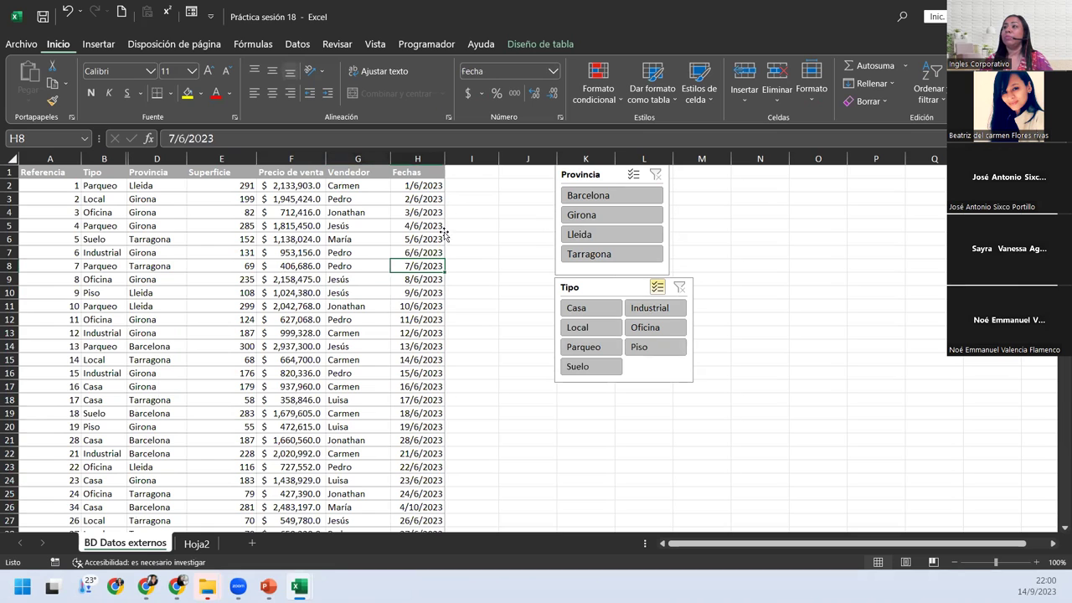
left_click(536, 49)
left_click(320, 82)
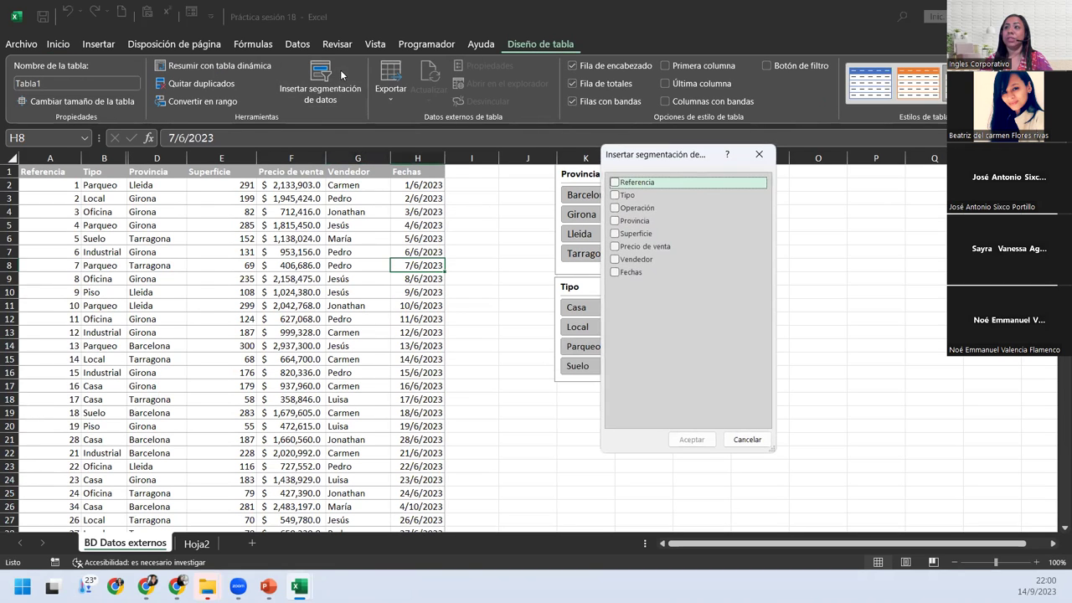
left_click(628, 272)
left_click(704, 446)
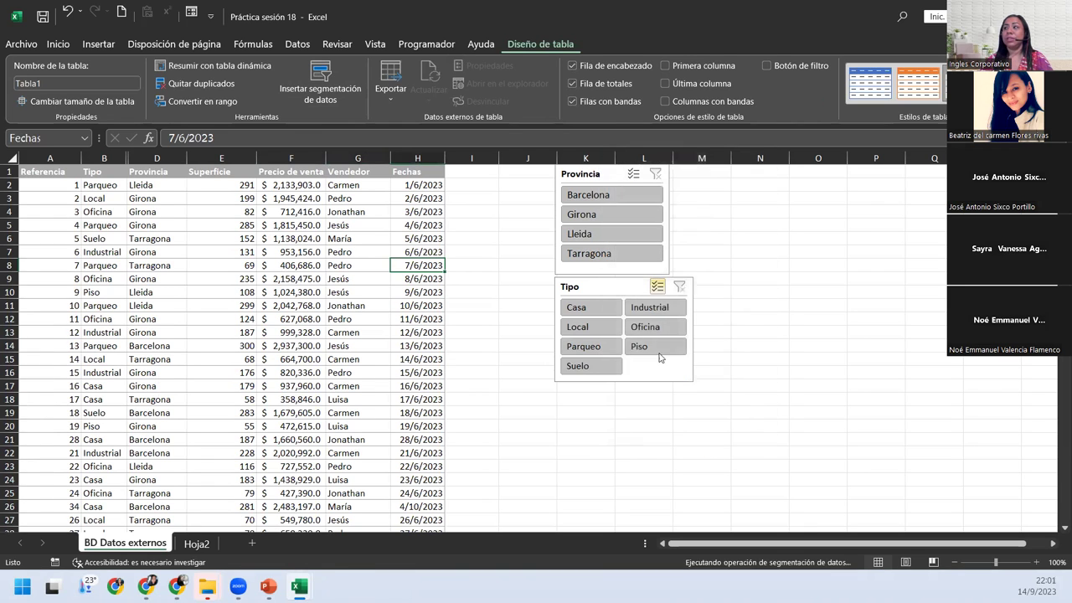
mouse_move(601, 295)
left_mouse_down()
mouse_move(597, 403)
mouse_move(603, 267)
left_mouse_up()
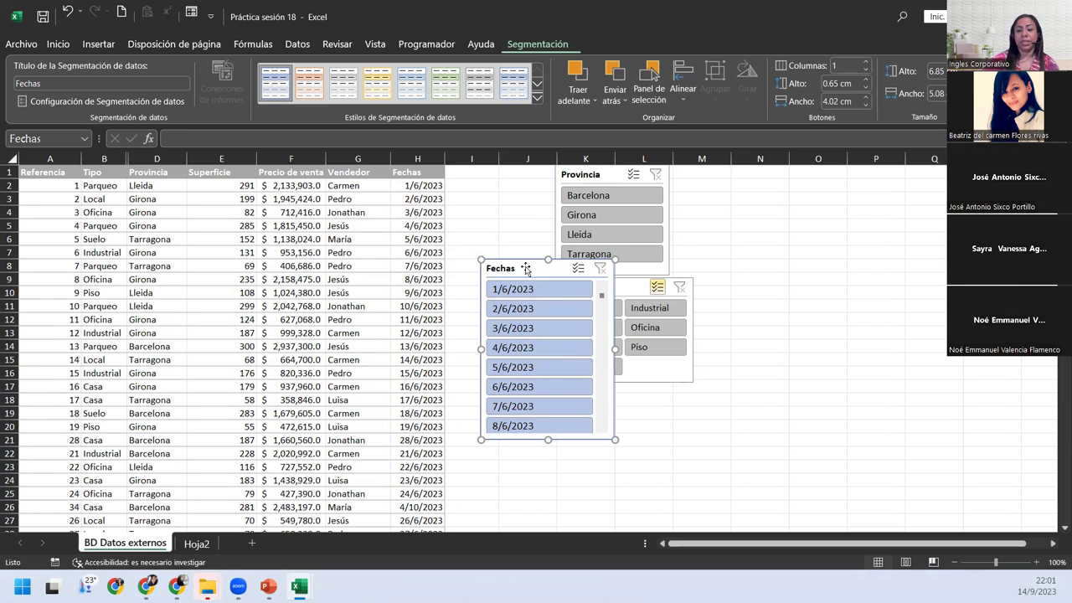
key("Delete")
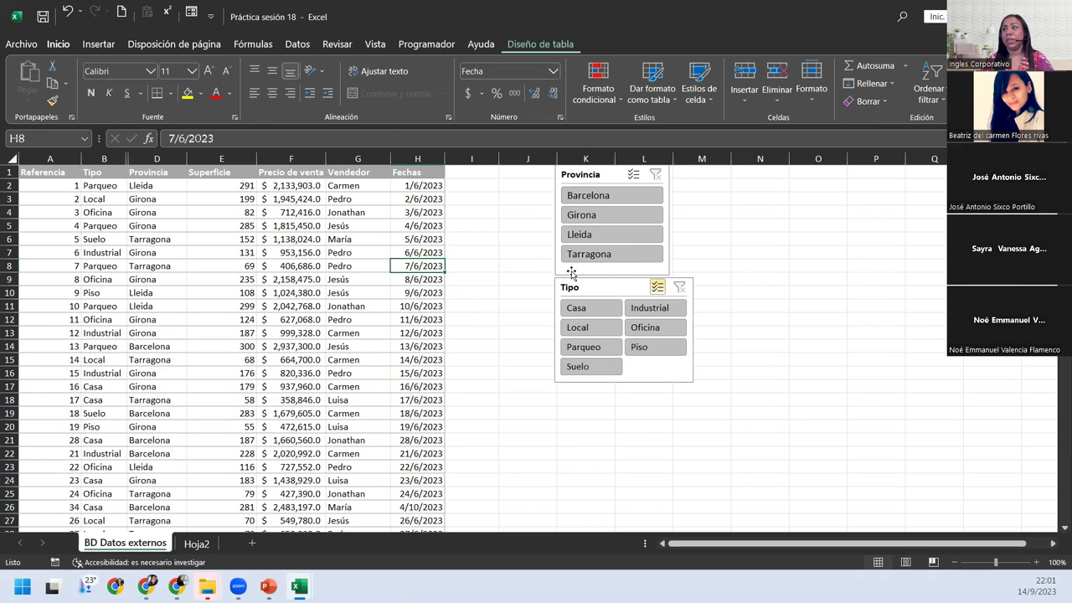
left_click(571, 271)
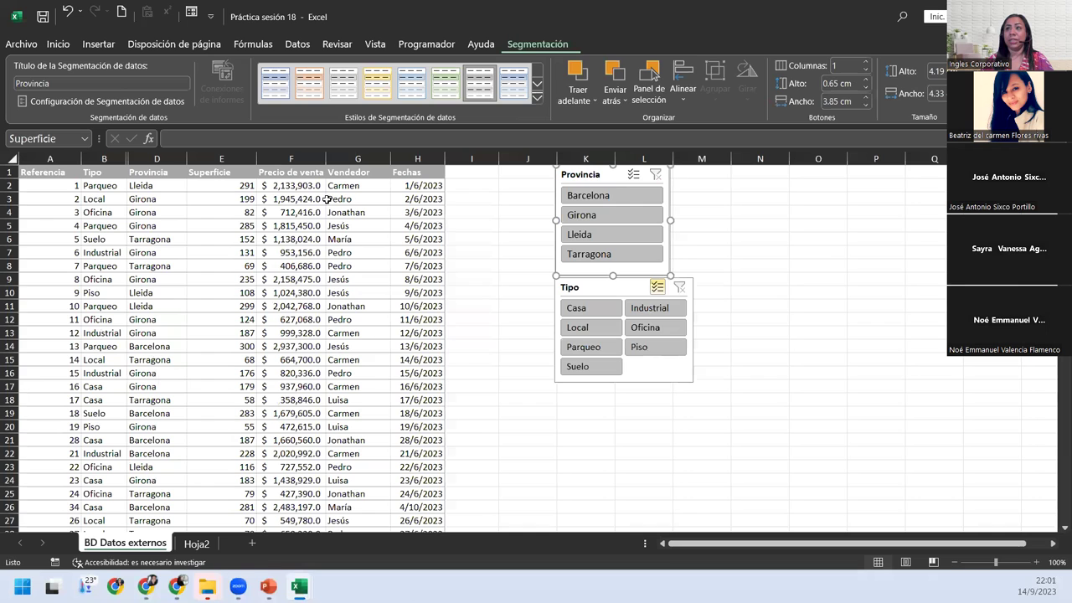
Select columns B to D and unhide the Operación column C
left_click_drag(157, 159, 114, 161)
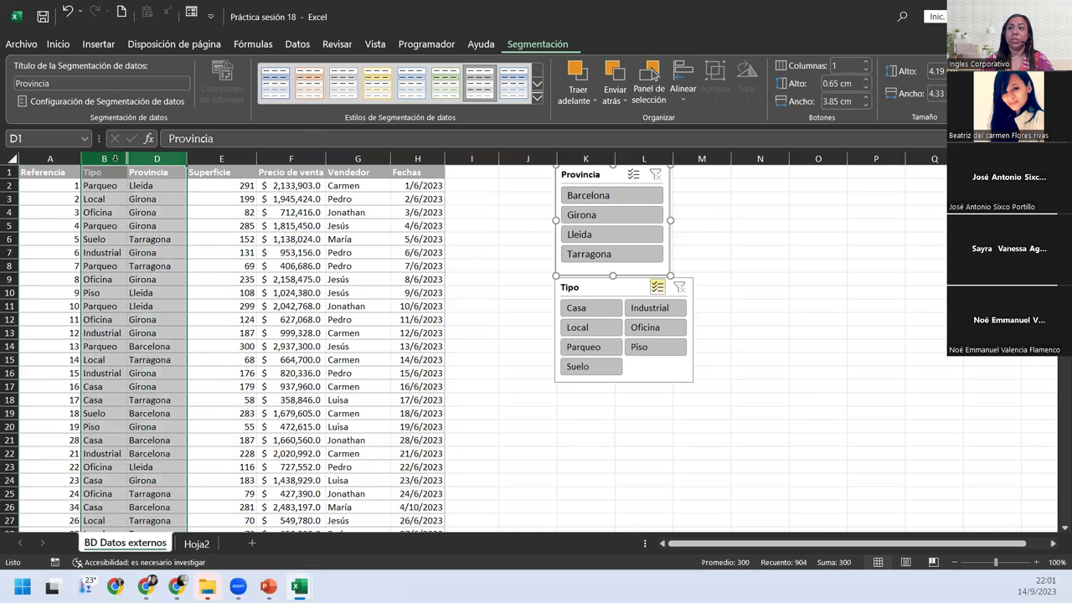
right_click(115, 162)
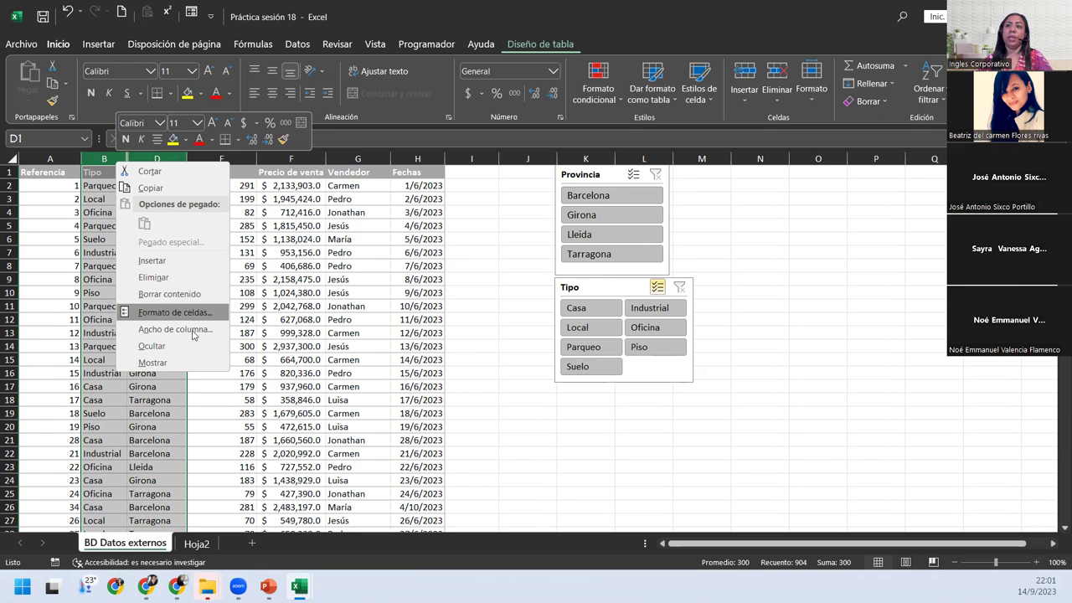
left_click(193, 360)
Select the Venta value in C14, then surface and sale price cells in rows 6, 10 and 11
left_click(193, 349)
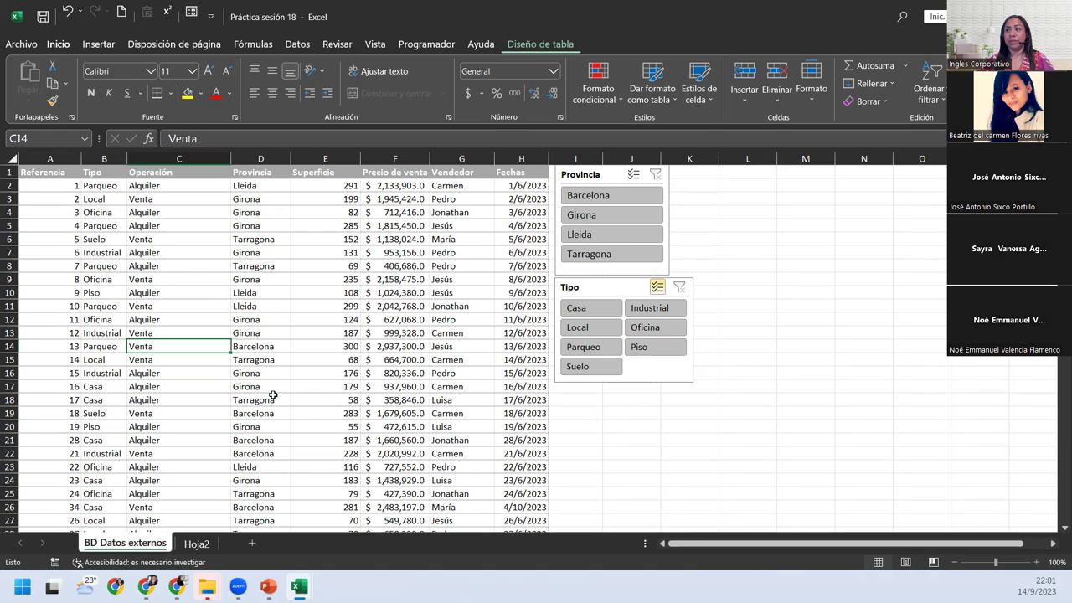
left_click(337, 232)
left_click(382, 237)
left_click(324, 311)
left_click(412, 297)
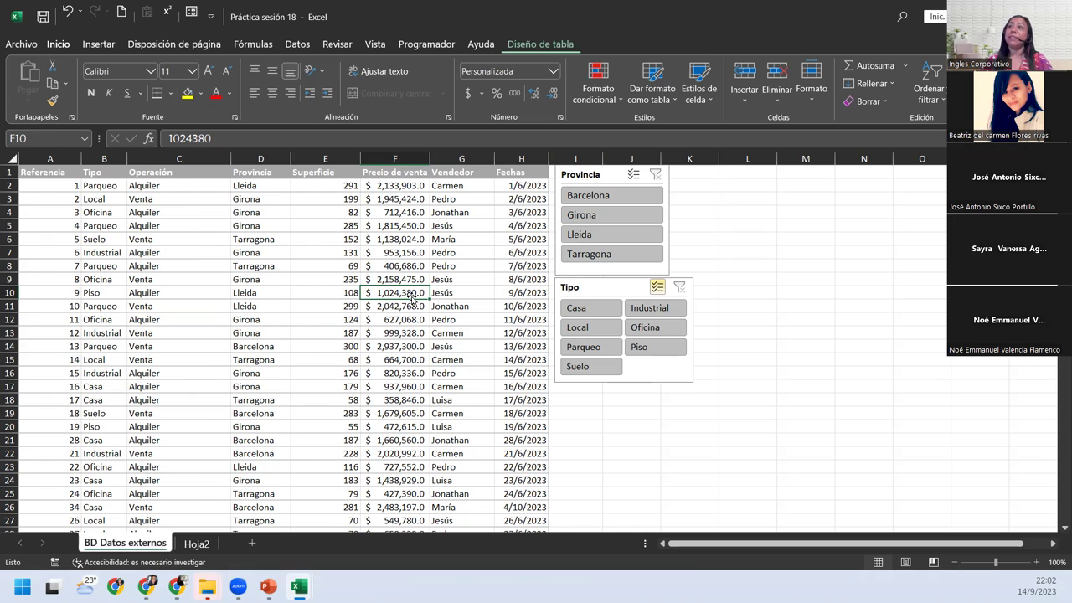
Try a Between number filter on Precio de venta, cancel it, then turn off header filter buttons
left_click(538, 42)
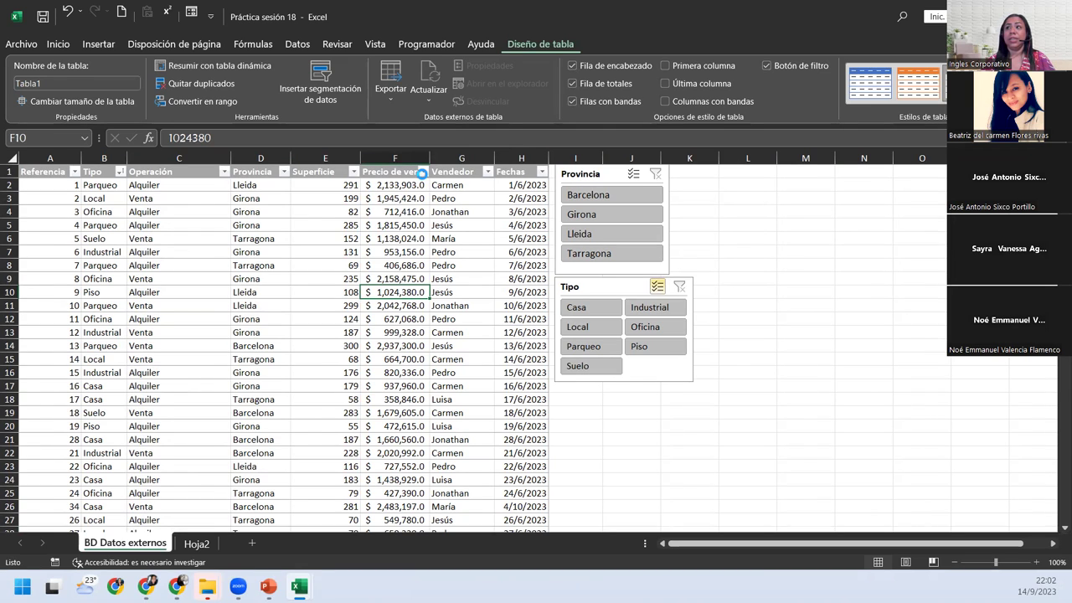
left_click(423, 172)
mouse_move(410, 295)
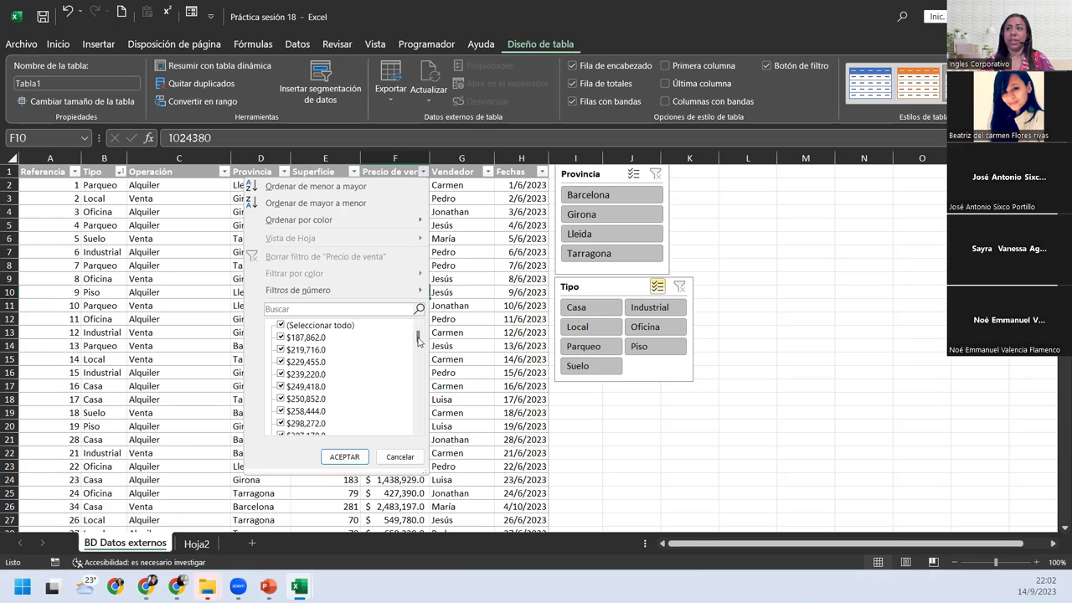
mouse_move(419, 338)
left_mouse_down()
mouse_move(417, 435)
mouse_move(418, 323)
left_mouse_up()
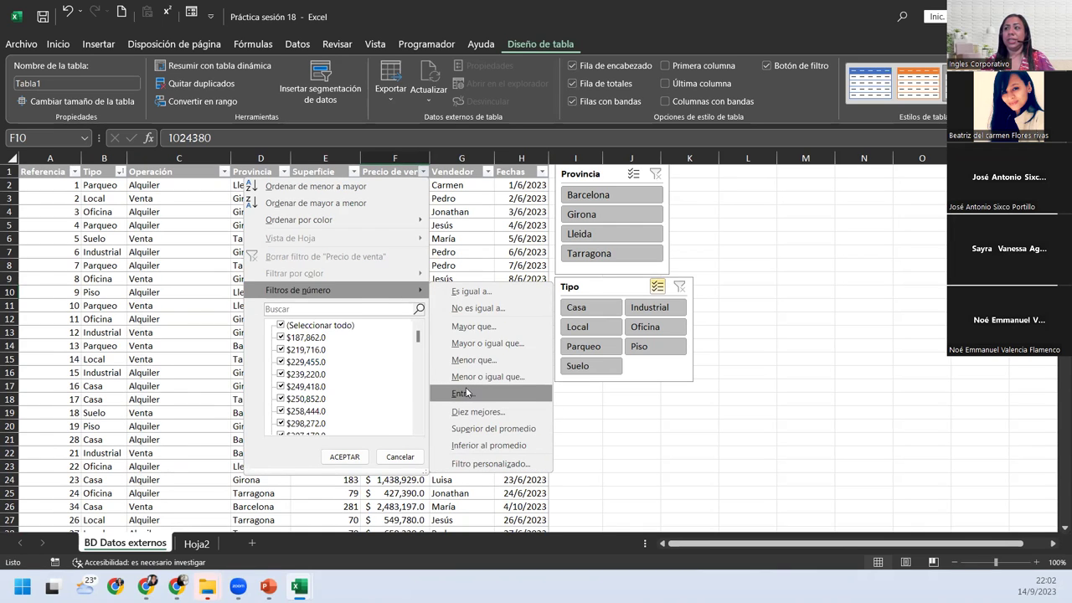
left_click(463, 393)
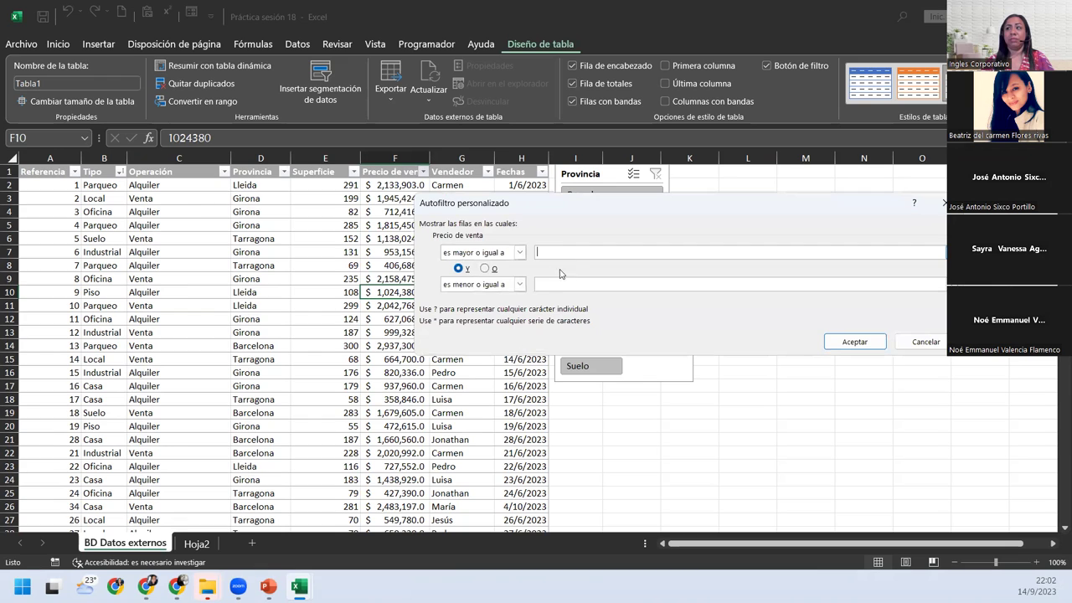
left_click(938, 203)
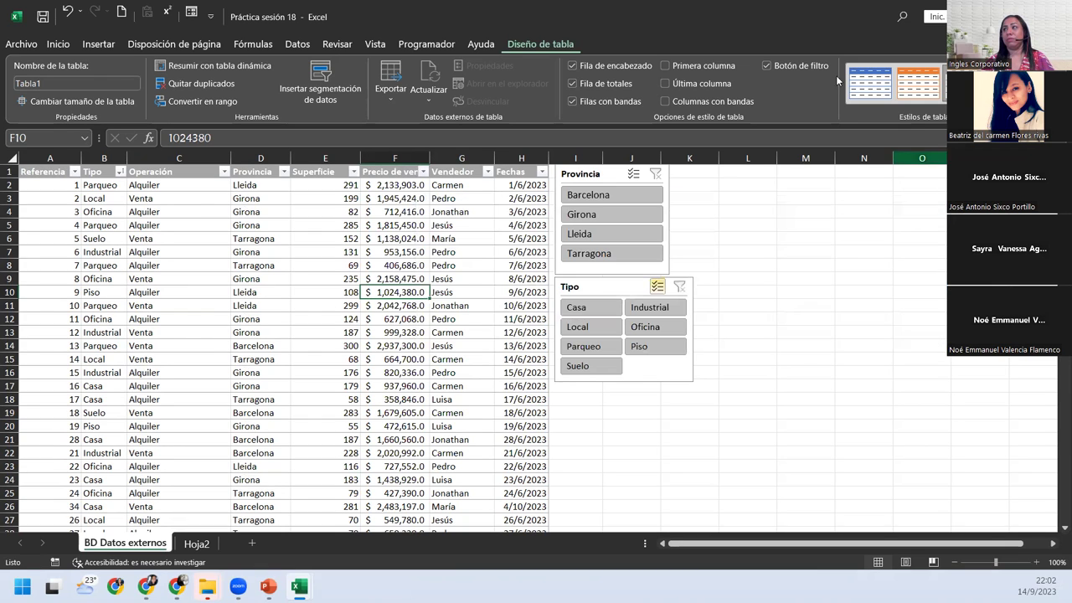
left_click(772, 66)
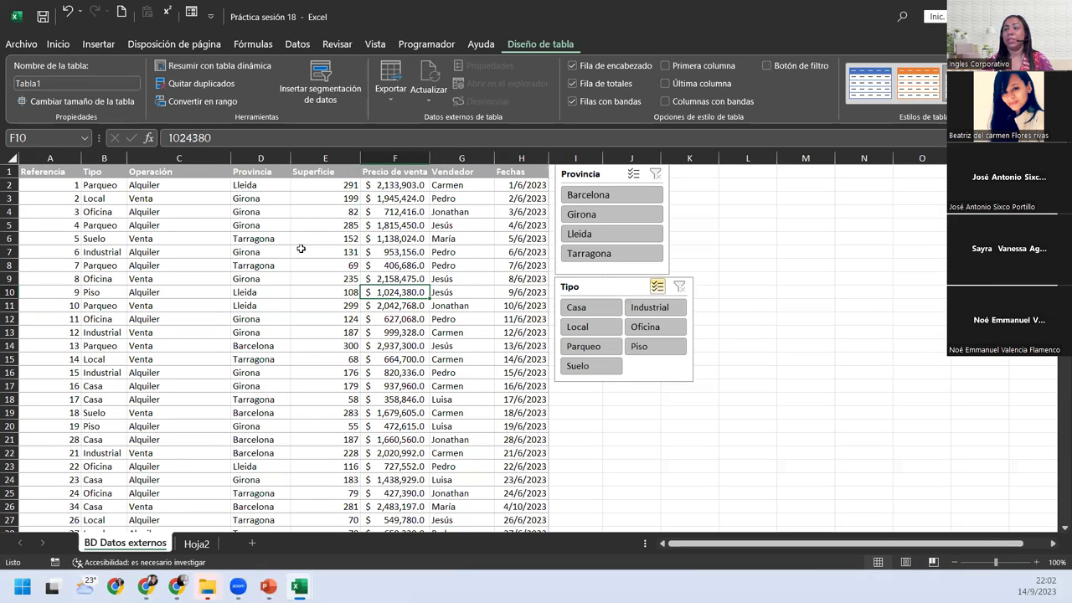
left_click(374, 211)
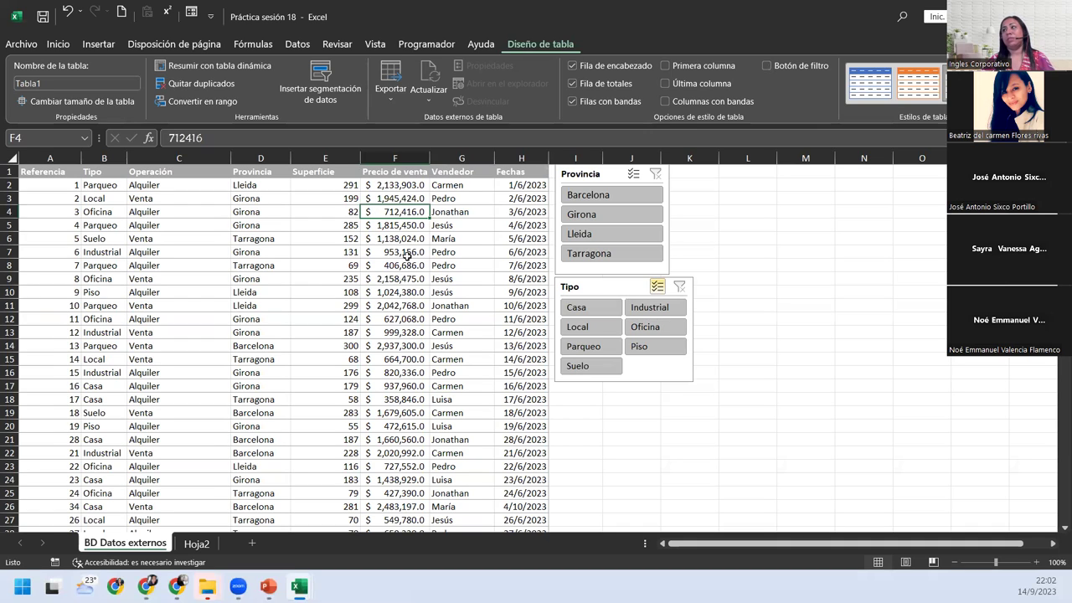